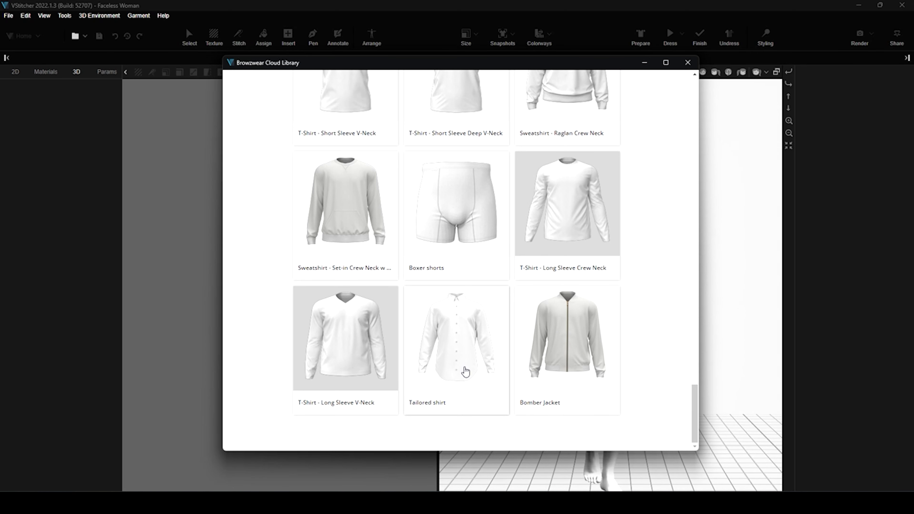
Download the Tailored shirt garment from the Browzwear Cloud Library and open it.
left_click(466, 371)
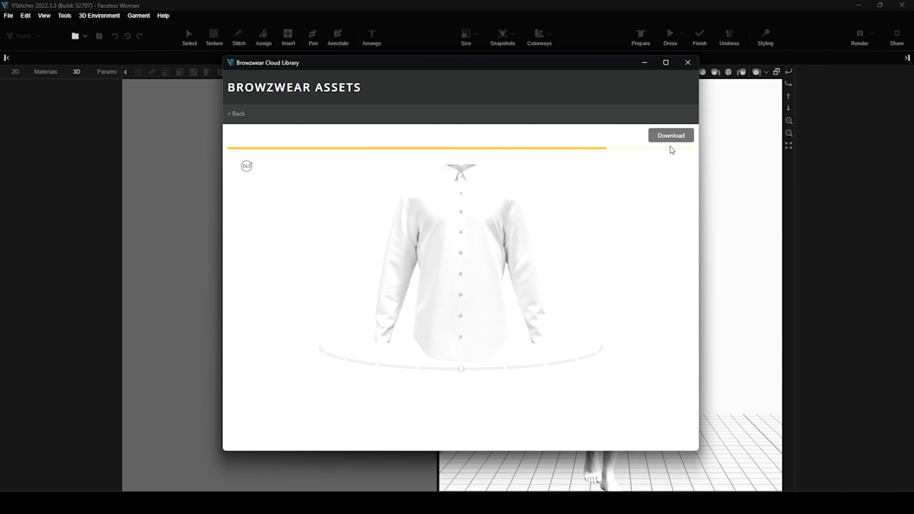
left_click(672, 139)
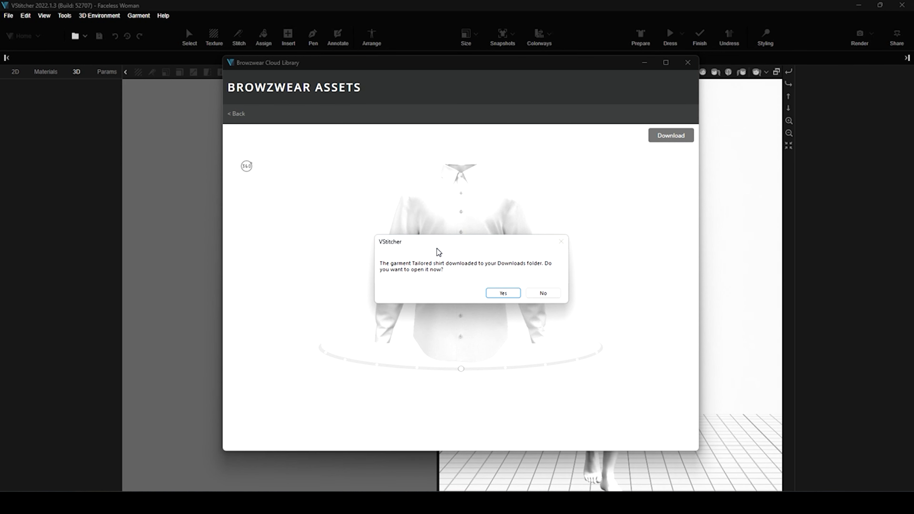
left_click(509, 295)
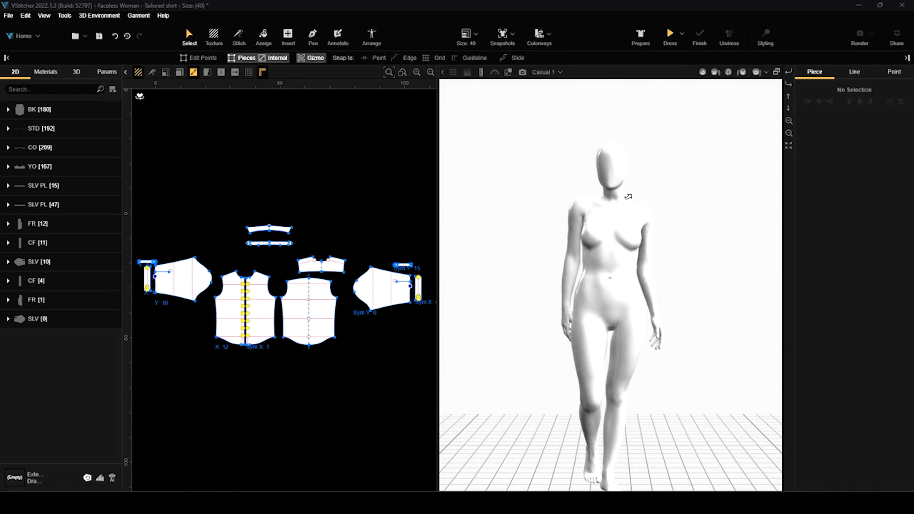
Load the shirt's size 38 snapshot, followed by its size 44 snapshot.
left_click(513, 35)
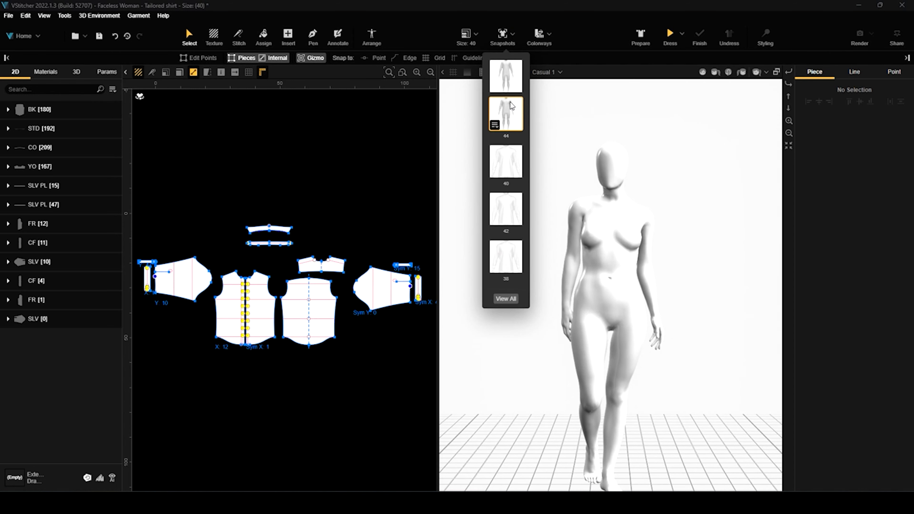
left_click(509, 252)
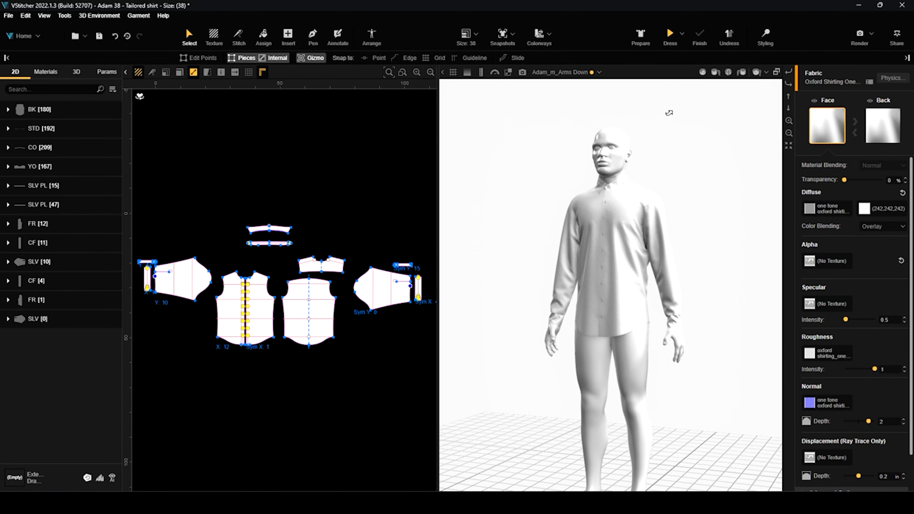
left_click(513, 38)
left_click(514, 160)
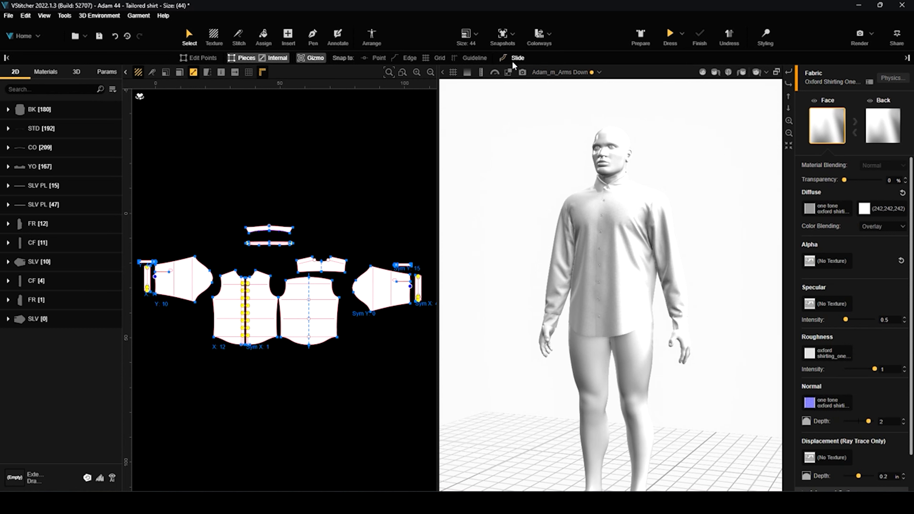
Set the garment size to 40 (Base) on the Adam 40 avatar.
left_click(477, 34)
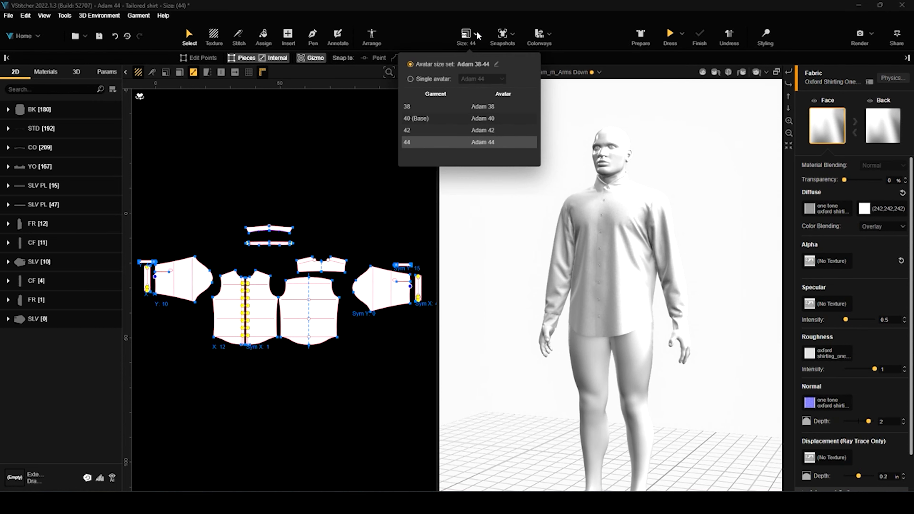
left_click(436, 117)
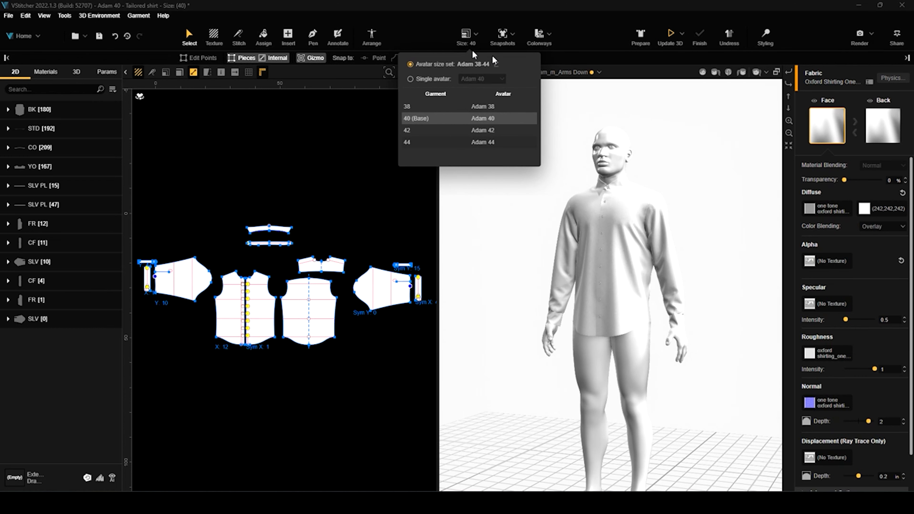
left_click(475, 34)
left_click(153, 186)
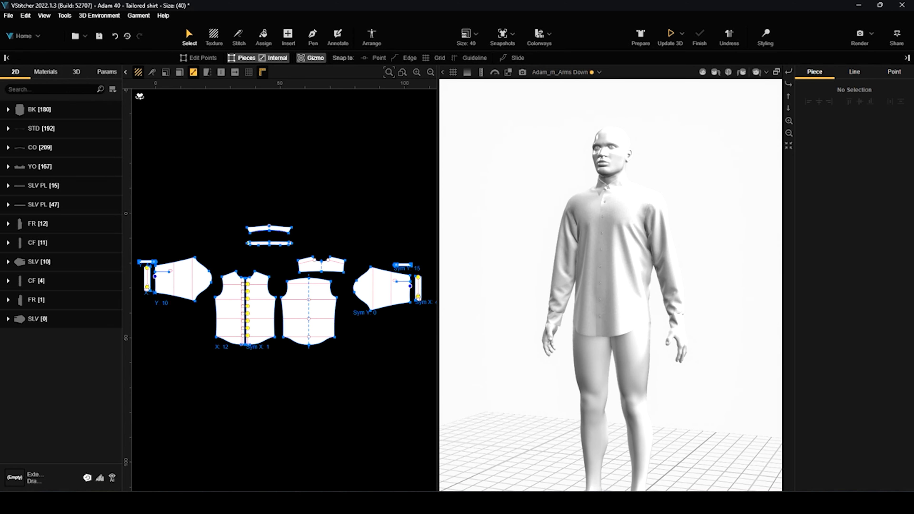
Widen the resources pane and show the material libraries.
left_click_drag(122, 122, 184, 135)
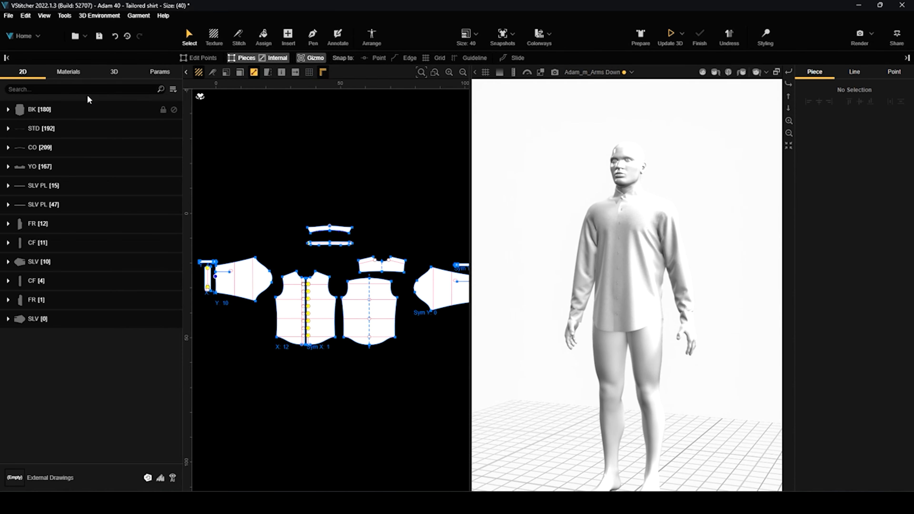
left_click(58, 73)
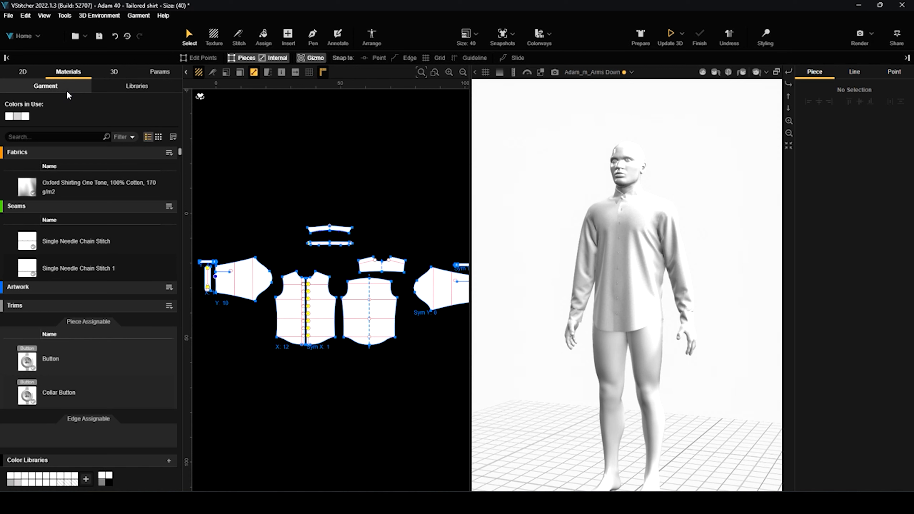
left_click(121, 90)
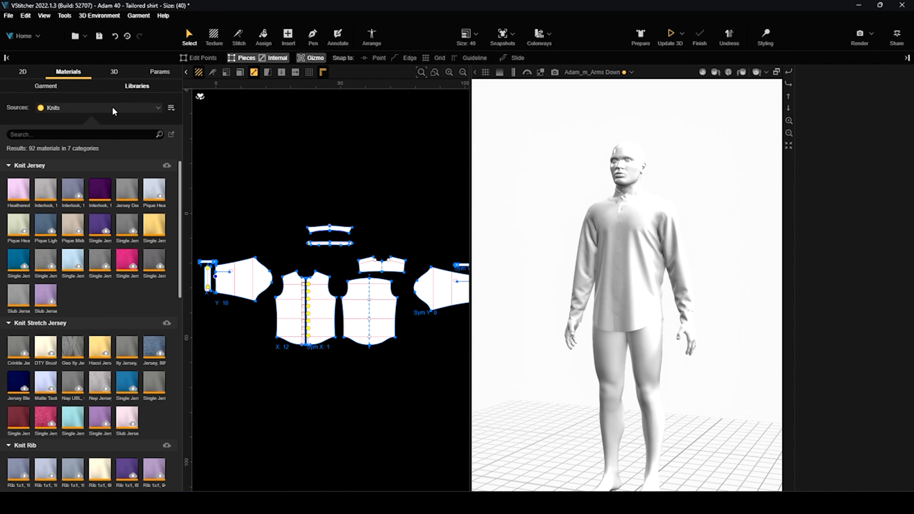
Look through the available material library sources and open the options for managing sources.
left_click(158, 108)
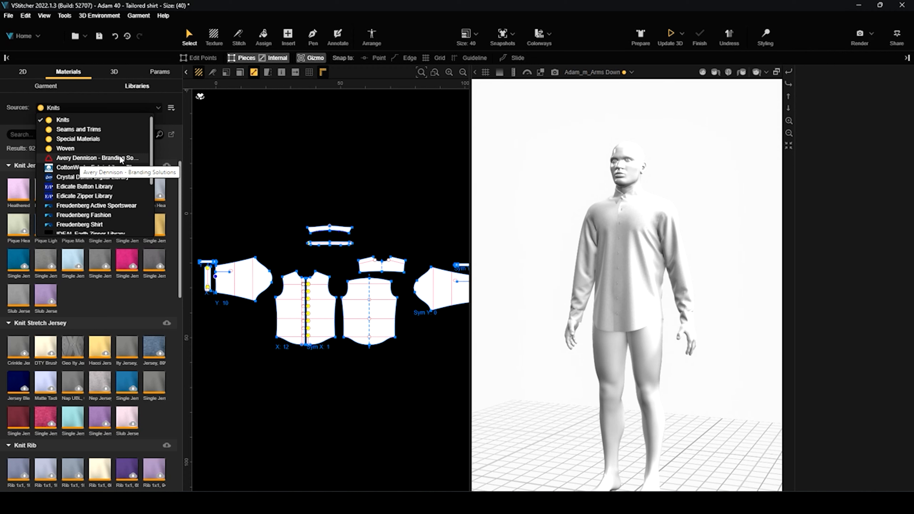
scroll(129, 169, "down", 2)
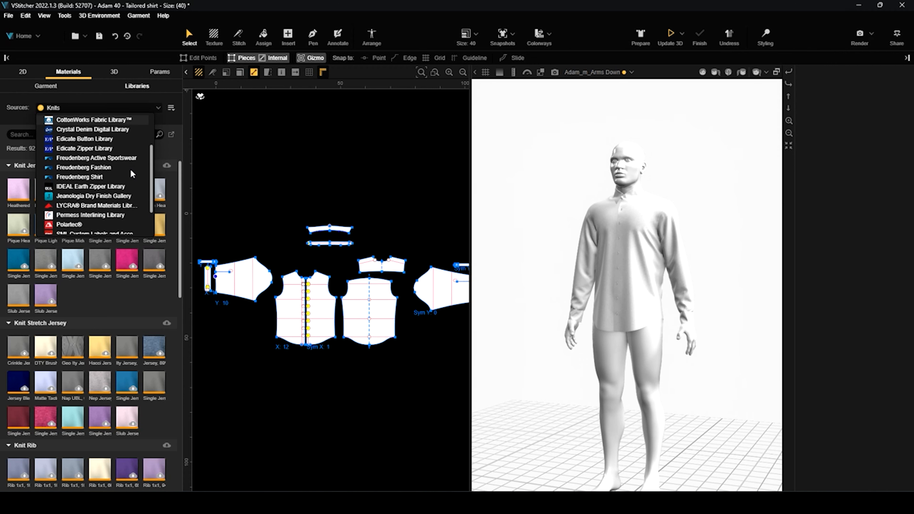
scroll(130, 168, "down", 2)
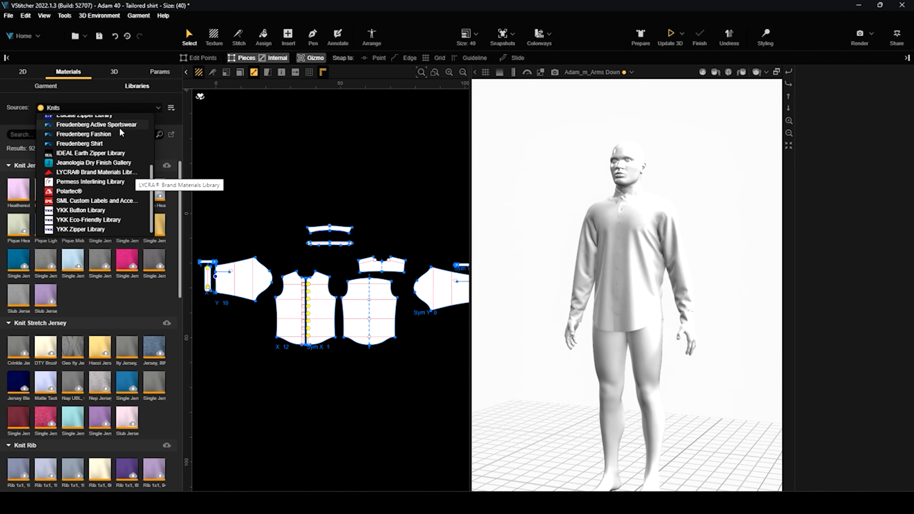
scroll(127, 201, "up", 2)
scroll(127, 213, "down", 2)
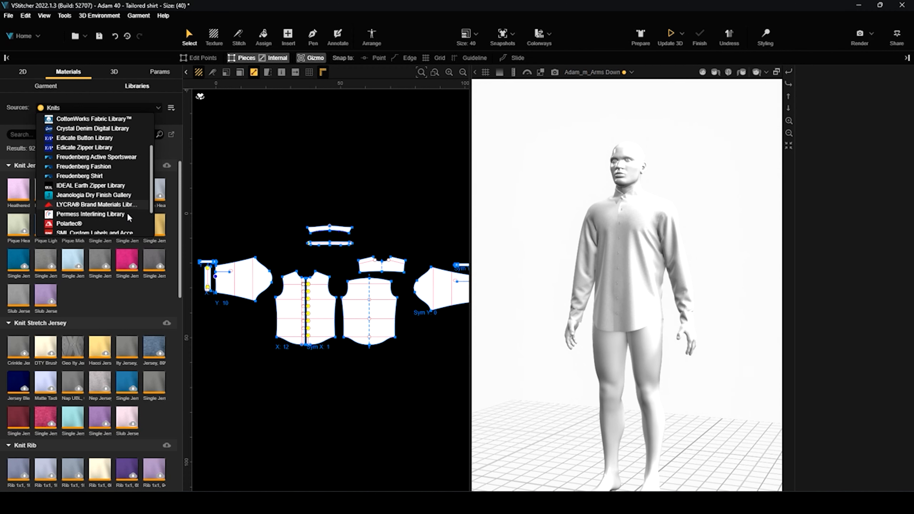
scroll(127, 213, "up", 4)
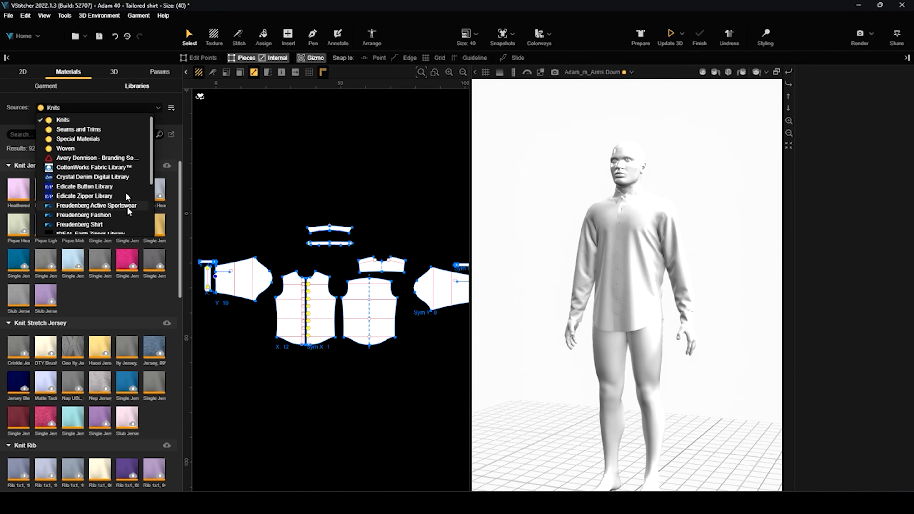
left_click(123, 101)
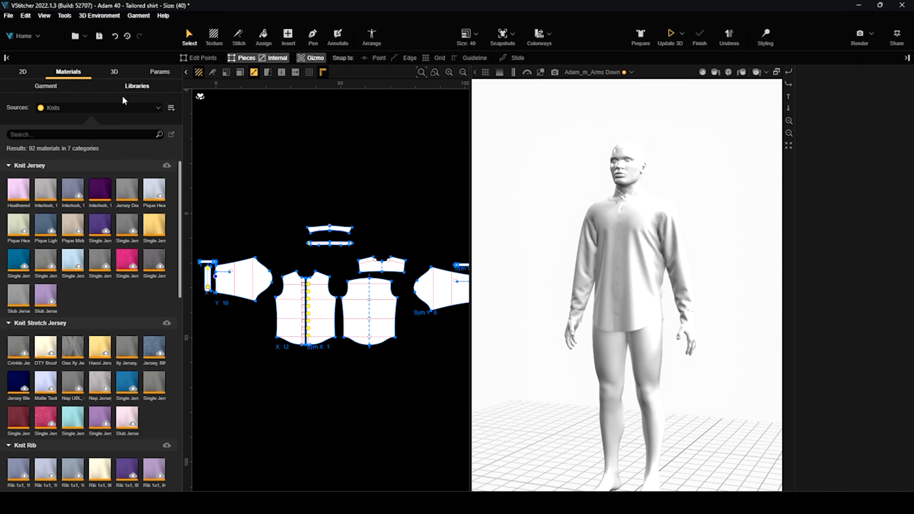
left_click(171, 108)
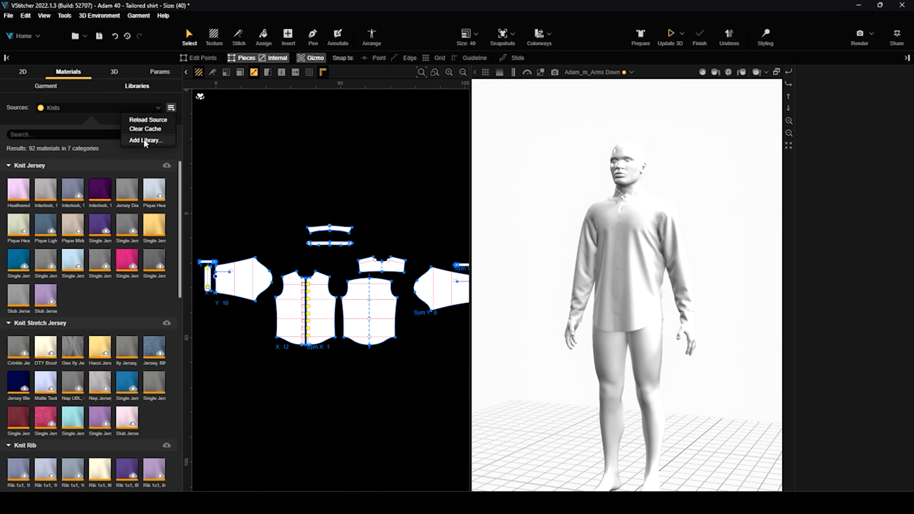
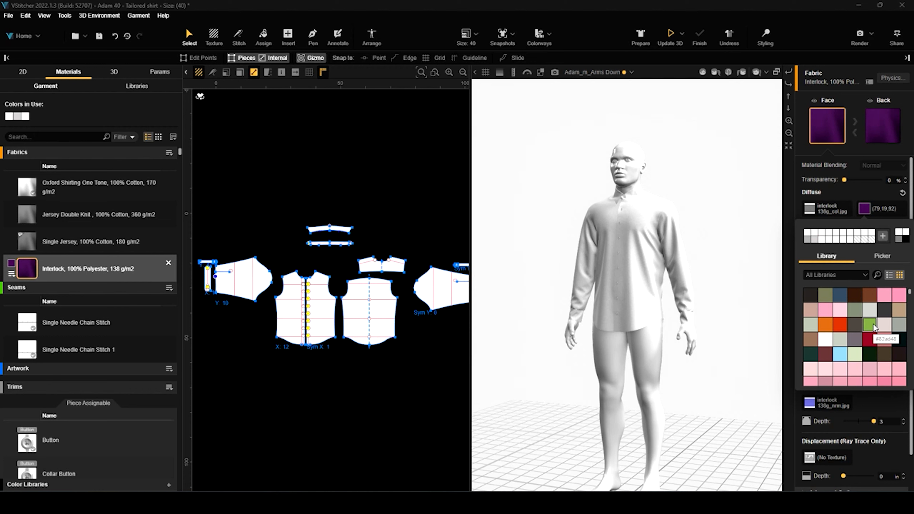
Change the diffuse color of the Interlock, 100% Polyester, 138 g/m2 fabric to green #82ad48.
left_click(872, 325)
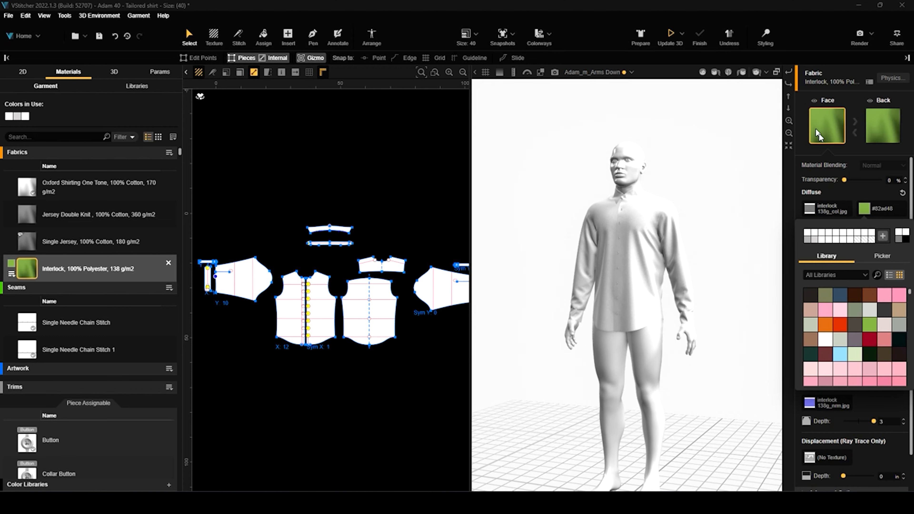
left_click(861, 195)
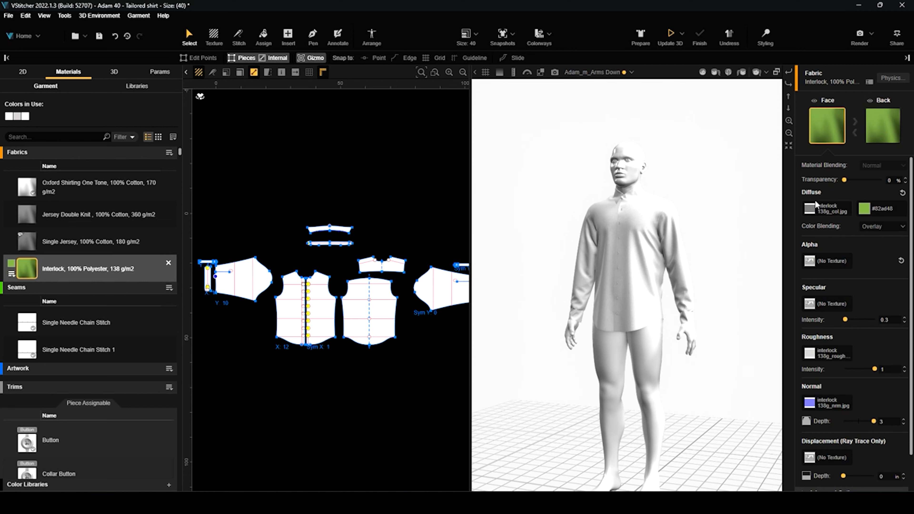
Compare the Multiply and Overlay color blending modes on the green Interlock fabric.
left_click(811, 213)
left_click(870, 192)
left_click(873, 226)
left_click(877, 248)
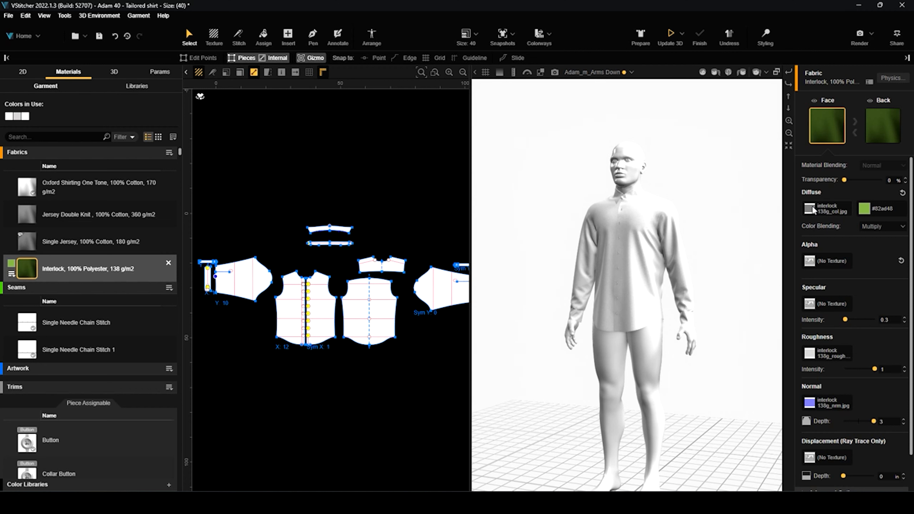
left_click(881, 227)
left_click(878, 248)
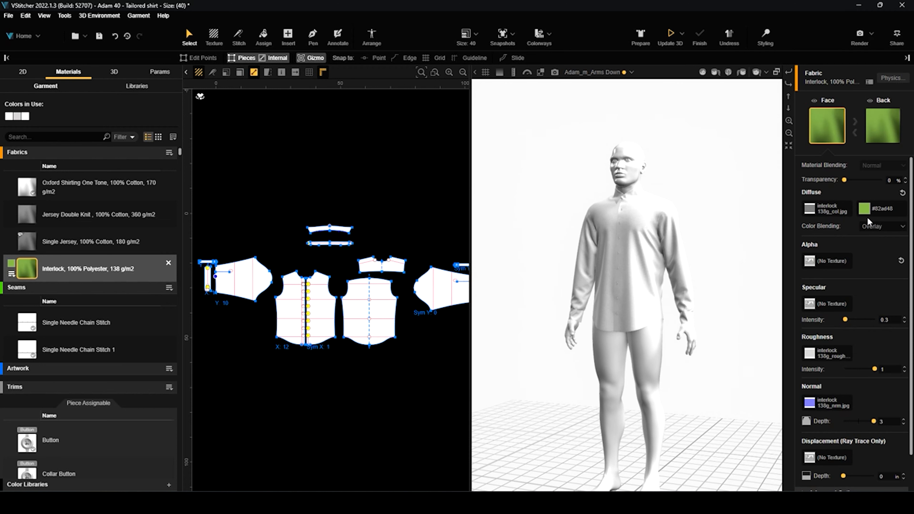
left_click(878, 226)
left_click(874, 248)
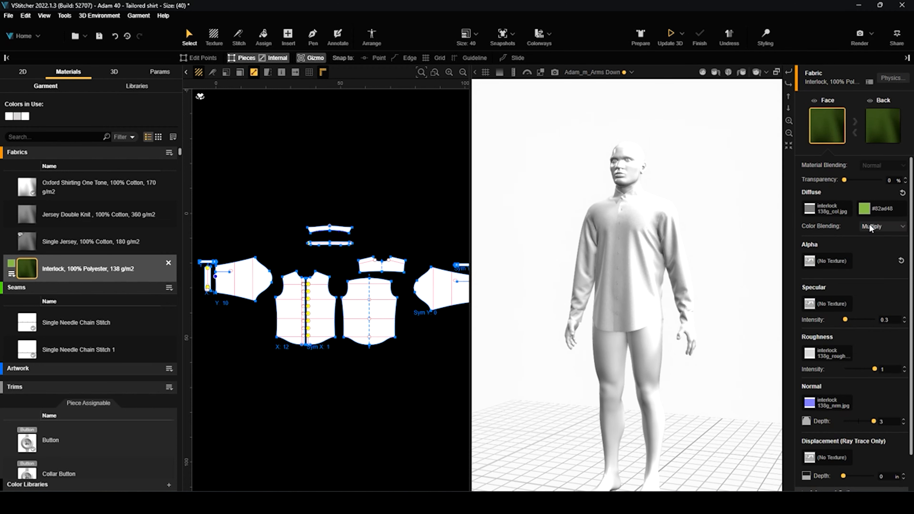
Set the Interlock fabric's color blending to Recolor.
left_click(874, 226)
left_click(879, 257)
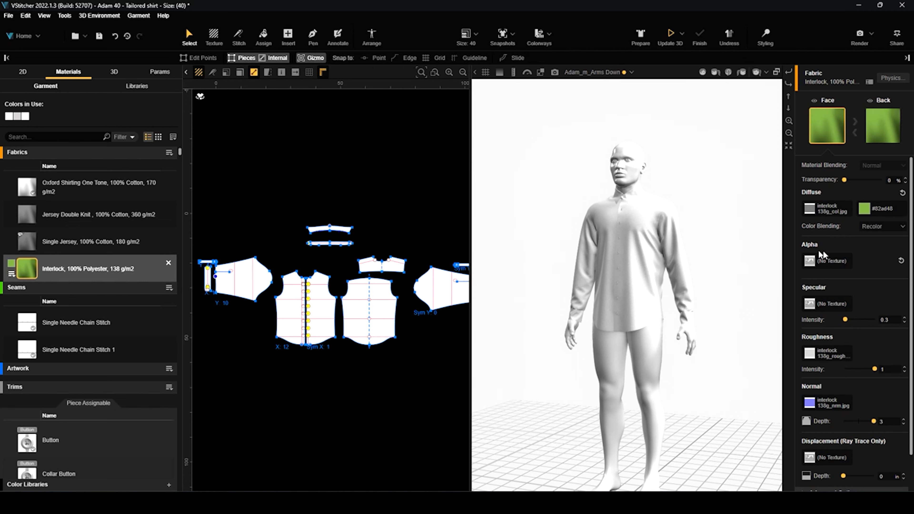
Expand the Interlock fabric's advanced options and examine its metalness, specular tint, sheen, subsurface and clear coat settings.
scroll(856, 296, "down", 2)
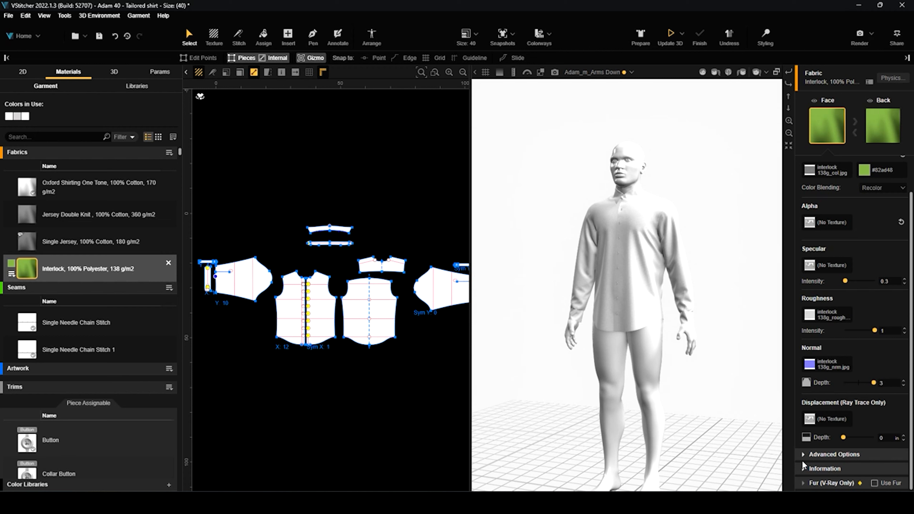
left_click(831, 452)
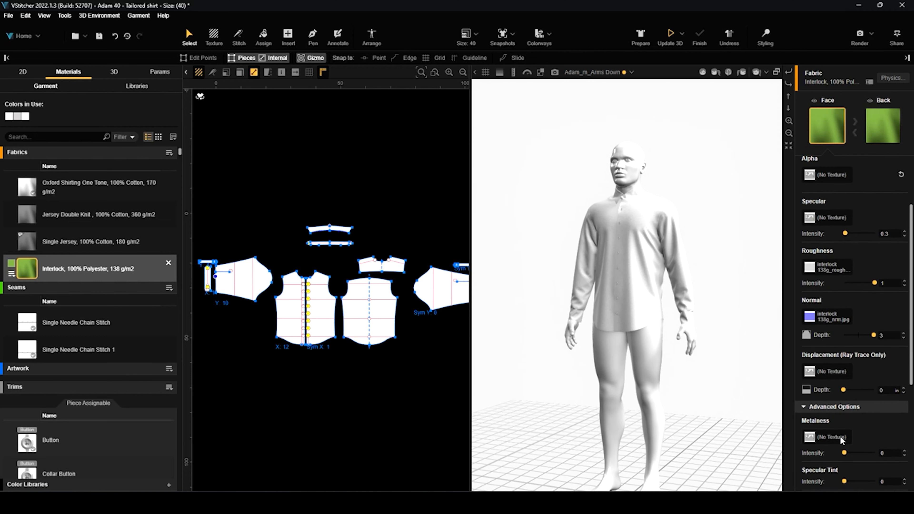
scroll(842, 439, "down", 4)
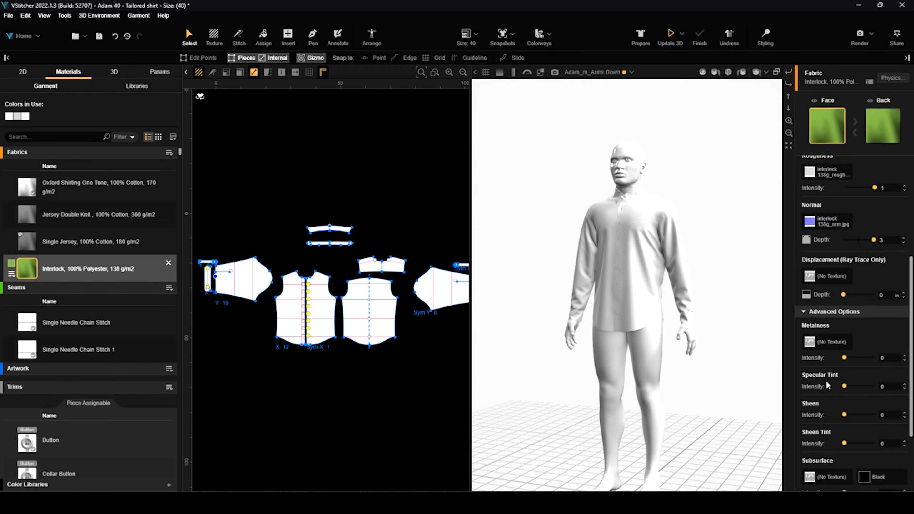
scroll(828, 388, "down", 2)
scroll(831, 396, "down", 2)
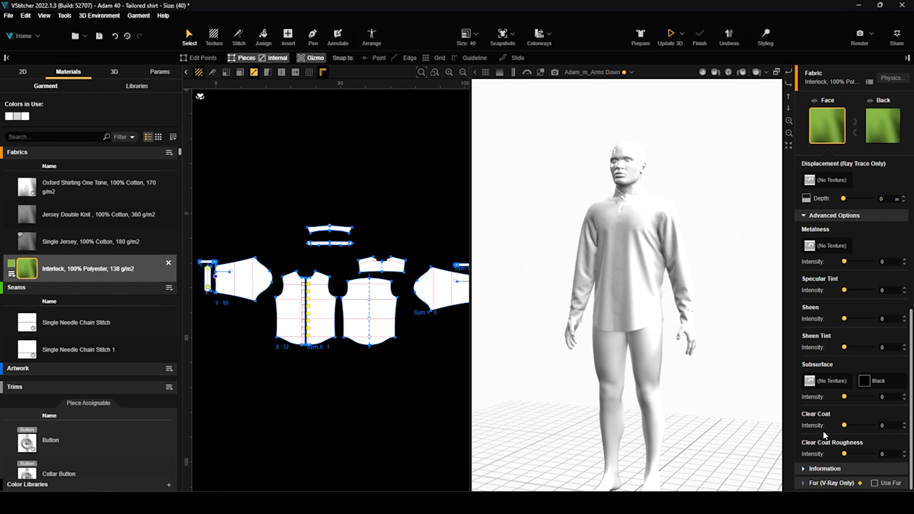
scroll(827, 352, "up", 1)
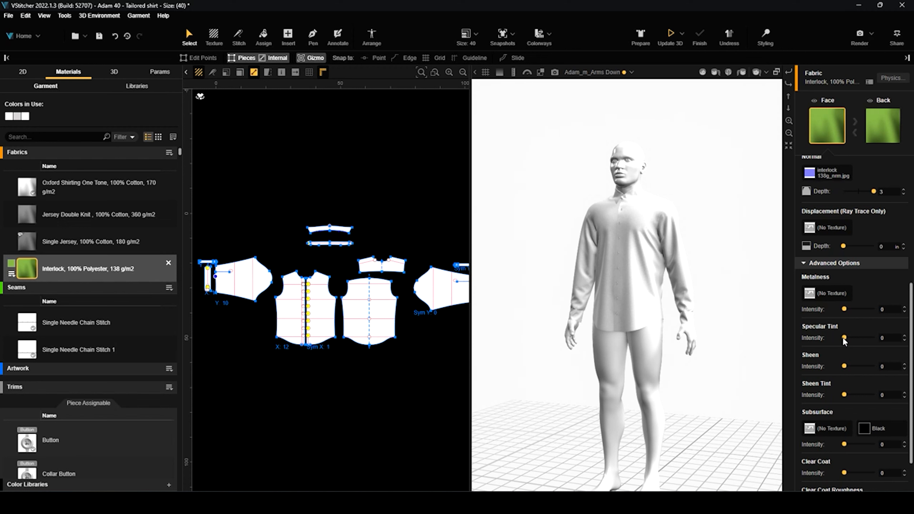
mouse_move(845, 340)
left_mouse_down()
mouse_move(864, 341)
mouse_move(844, 341)
left_mouse_up()
scroll(832, 320, "up", 5)
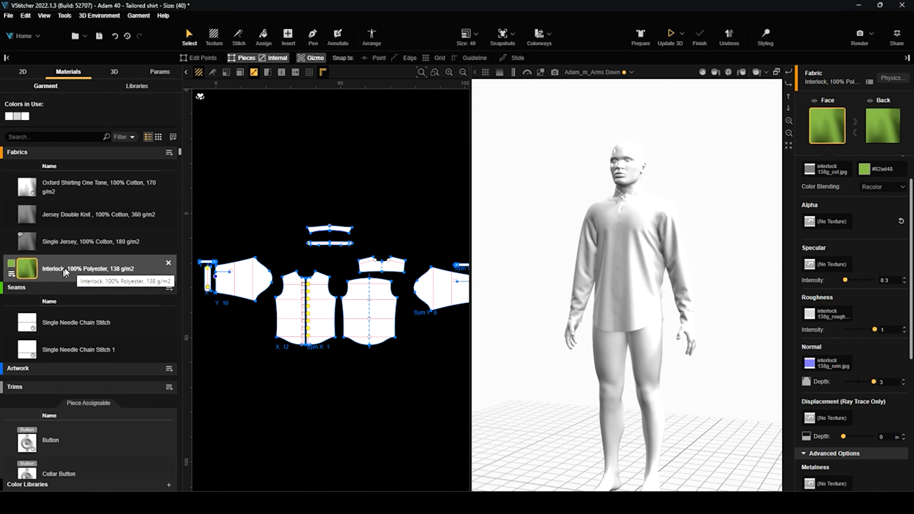
Apply the green Interlock, 100% Polyester, 138 g/m2 fabric to the shirt front piece on the wearer's left and inspect it on the avatar.
left_click_drag(63, 270, 633, 251)
scroll(665, 247, "up", 5)
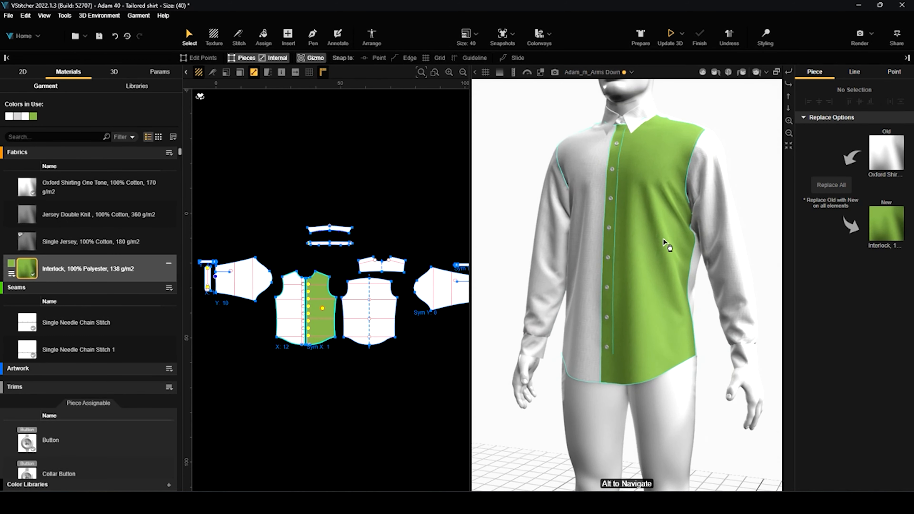
middle_click_drag(665, 98, 665, 141)
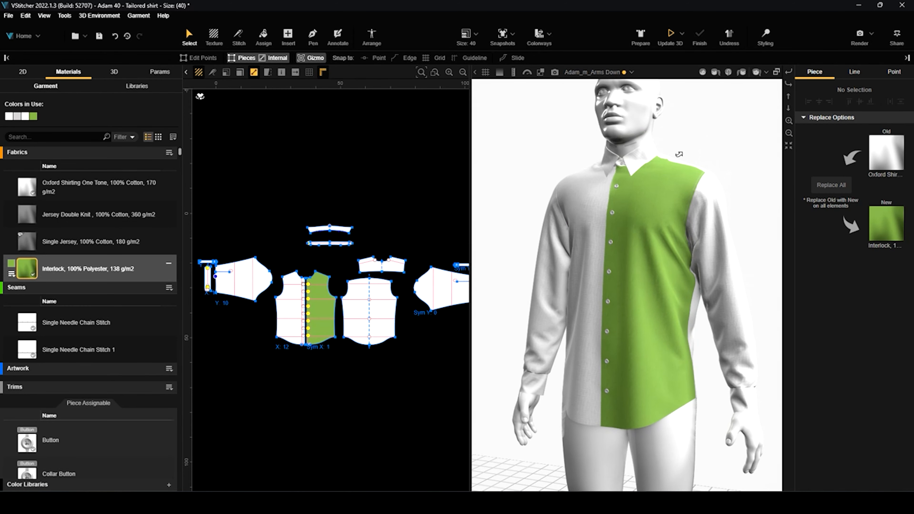
left_click_drag(760, 317, 732, 301)
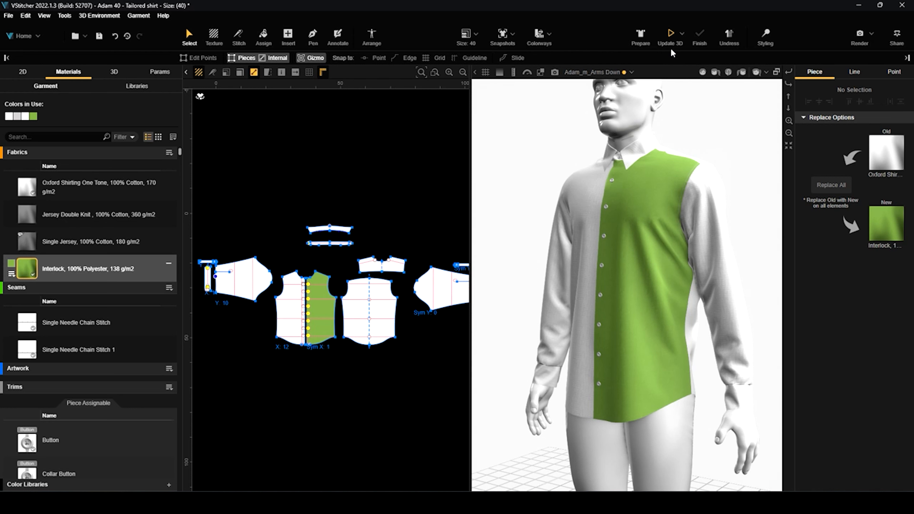
Update the shirt's 3D simulation on the avatar with the new front fabric and finish the dressing.
left_click(669, 36)
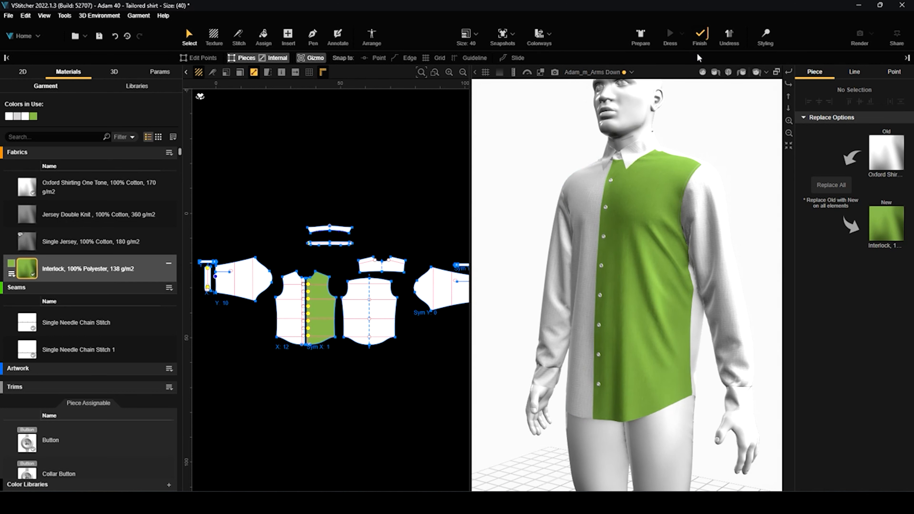
left_click(700, 36)
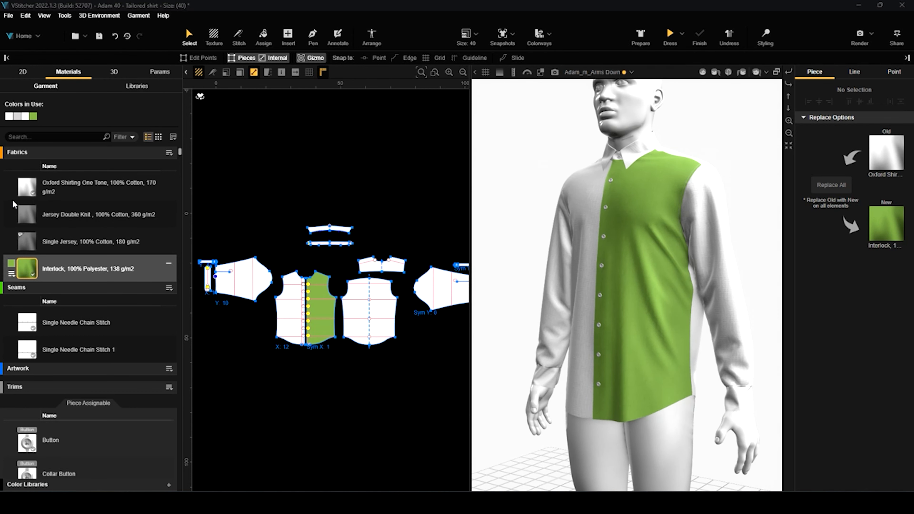
Examine the Interlock fabric's normal map image and its surface texture close up on the shirt front.
double_click(51, 276)
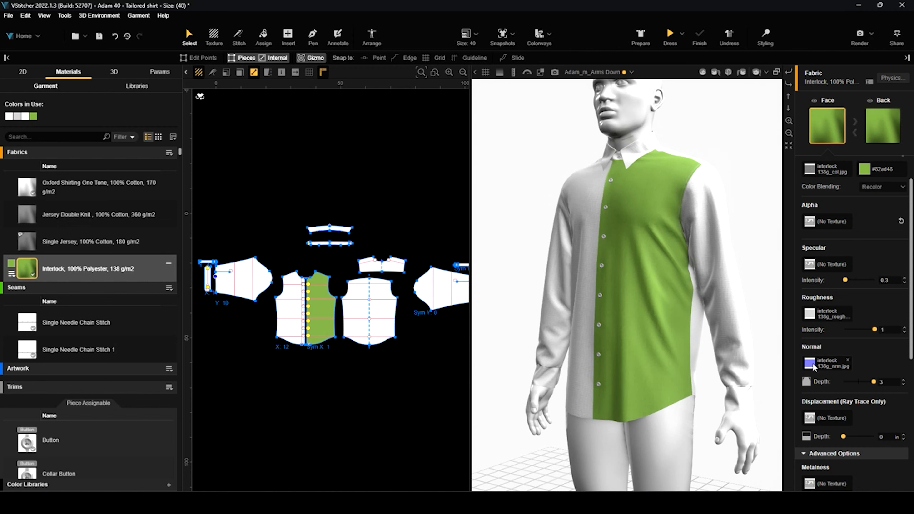
left_click(810, 364)
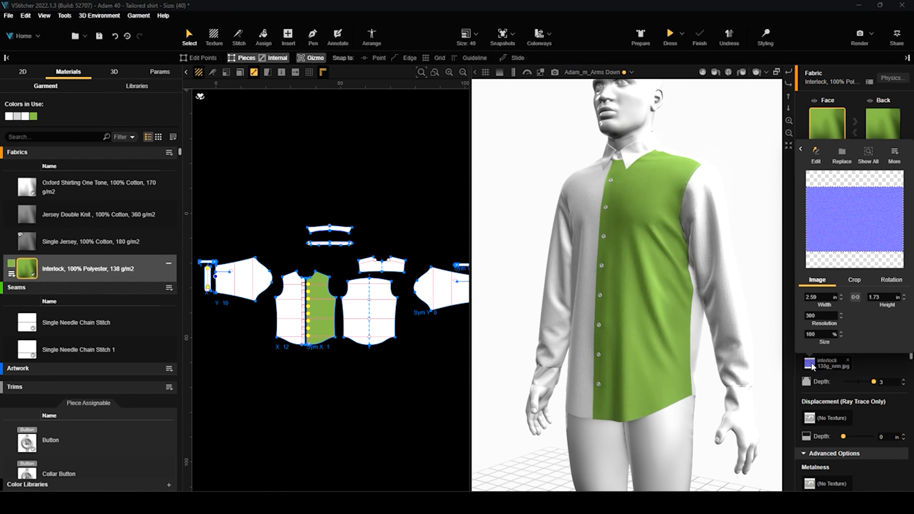
scroll(848, 220, "up", 3)
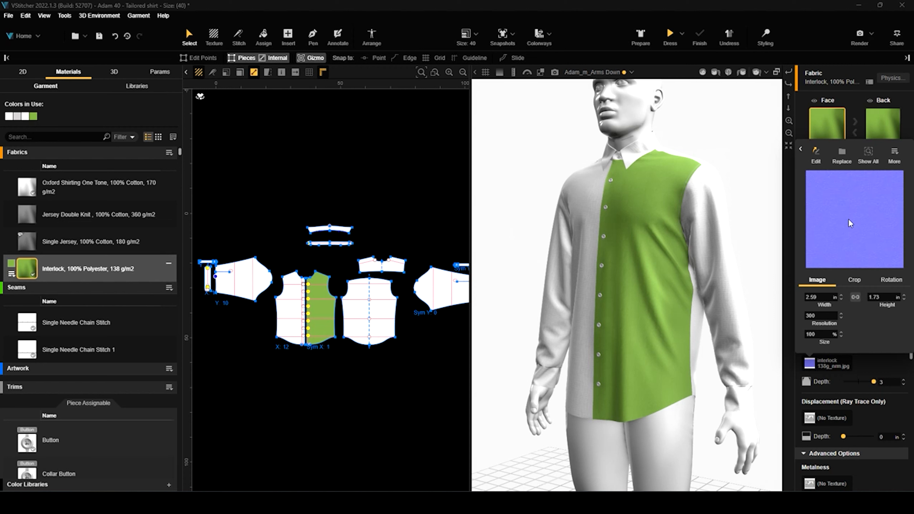
scroll(850, 223, "up", 2)
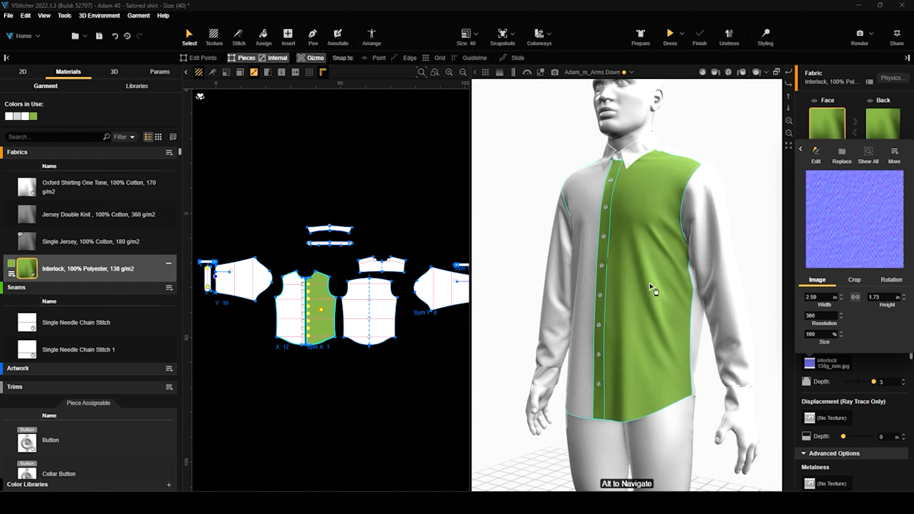
scroll(649, 284, "up", 6)
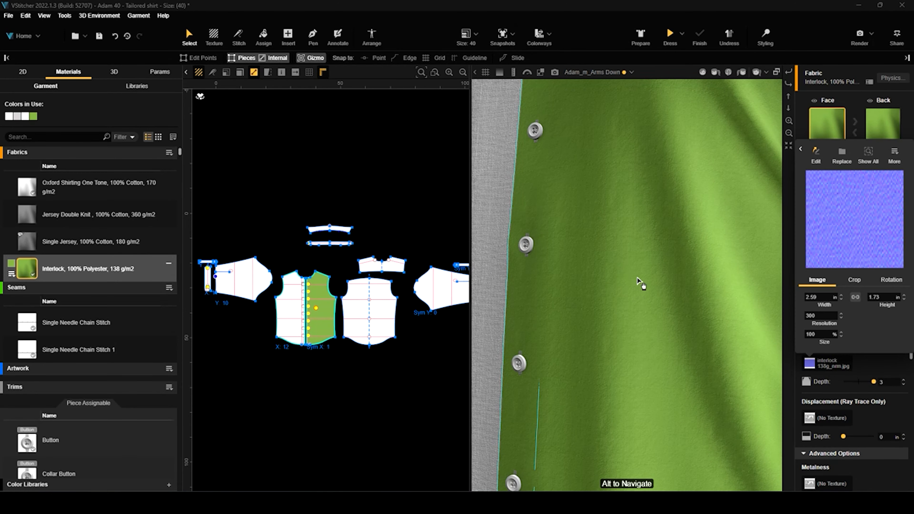
scroll(639, 282, "down", 2)
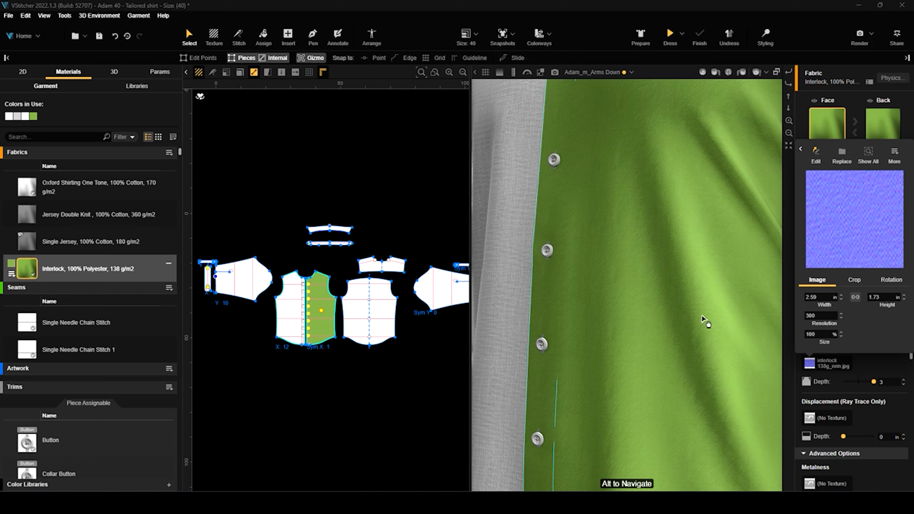
left_click(888, 371)
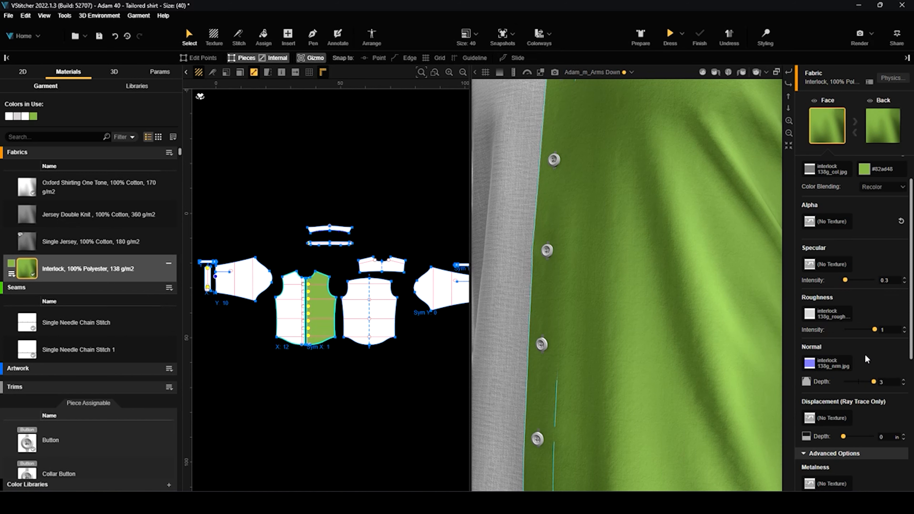
scroll(719, 351, "down", 5)
scroll(716, 349, "up", 1)
Replace the Interlock fabric's normal map with the download image from the Downloads folder.
left_click(810, 365)
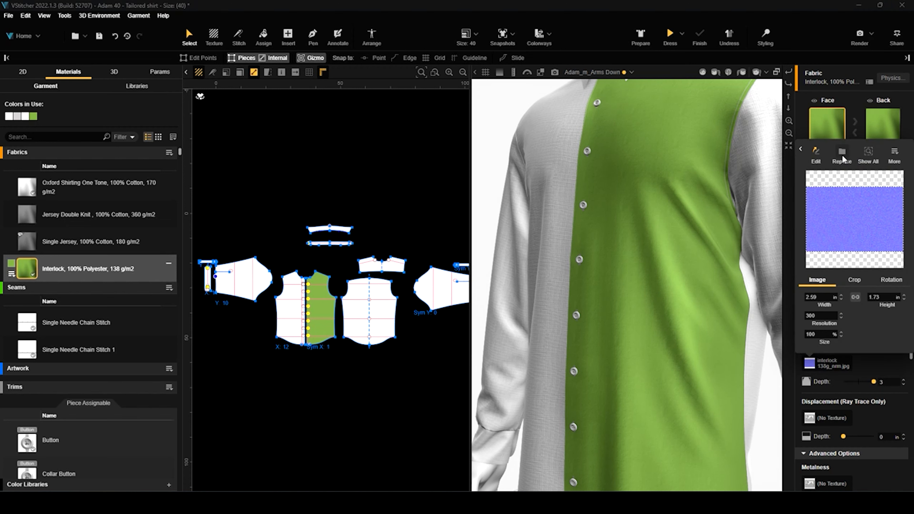
scroll(857, 233, "up", 3)
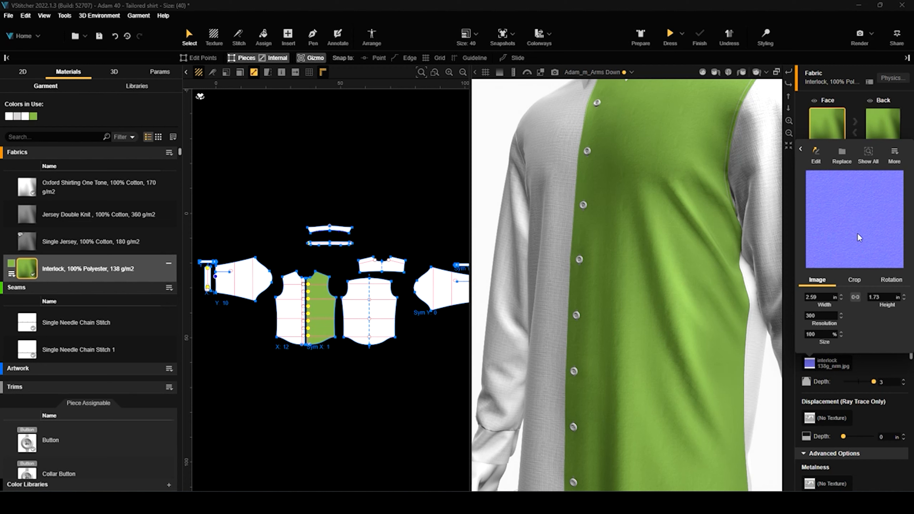
scroll(860, 236, "down", 3)
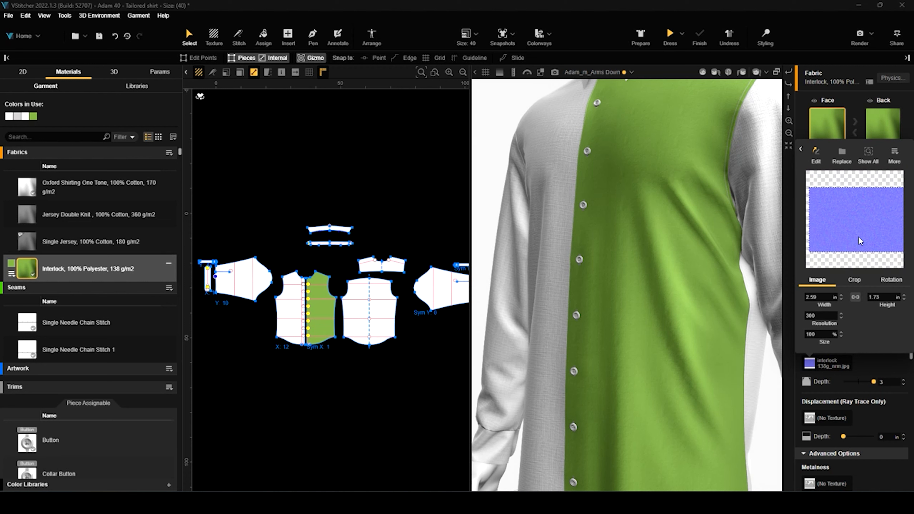
left_click(840, 157)
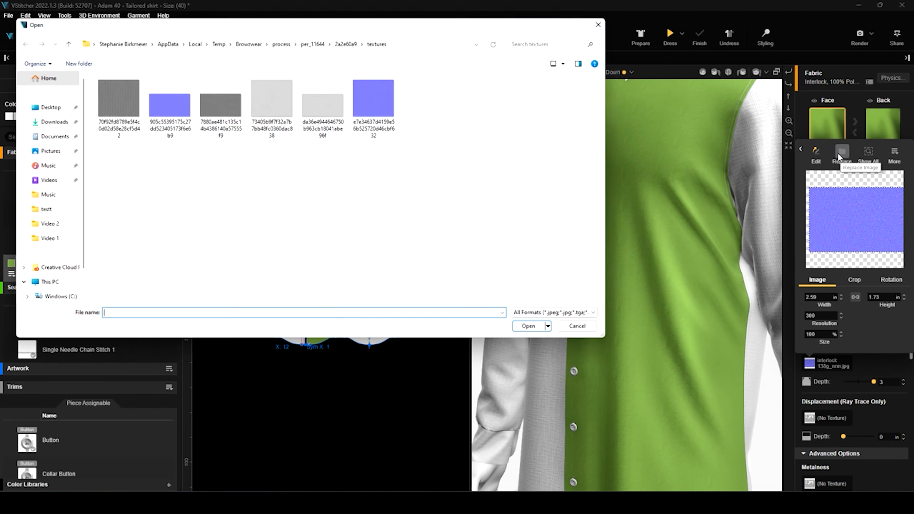
left_click(48, 121)
left_click(126, 114)
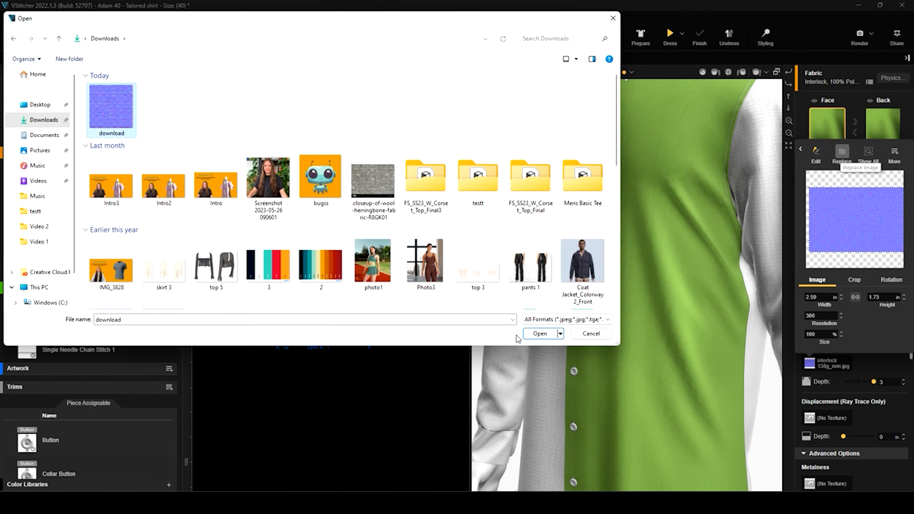
left_click(537, 334)
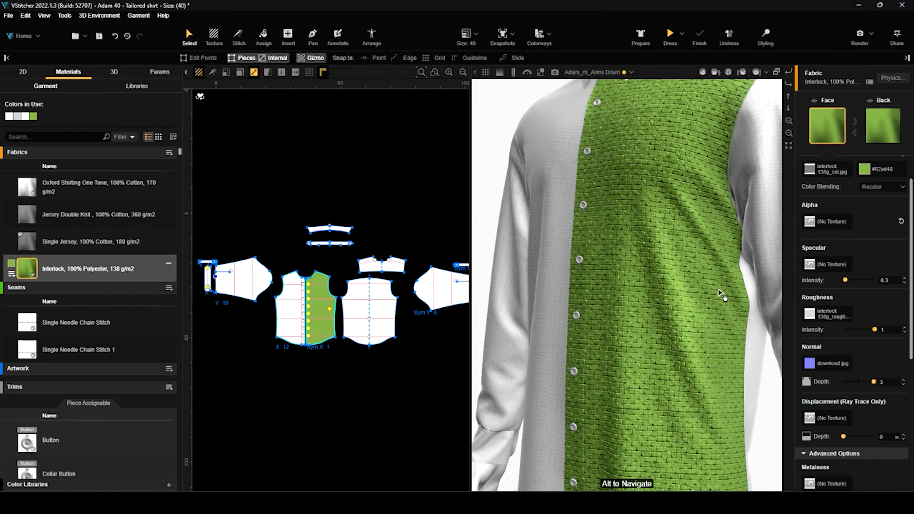
Inspect the replaced brick-pattern normal map and its depth setting, and view the texture on the shirt front.
scroll(706, 285, "up", 3)
scroll(705, 283, "down", 2)
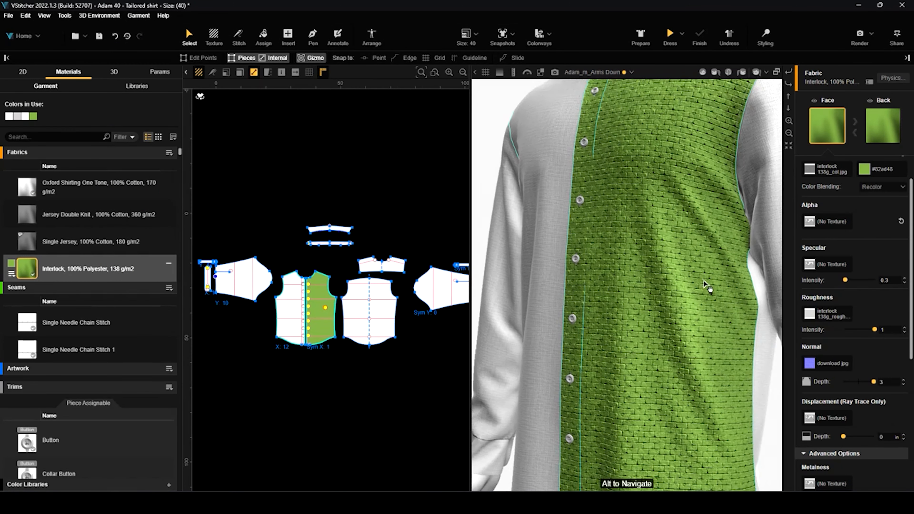
scroll(706, 285, "down", 1)
left_click(809, 363)
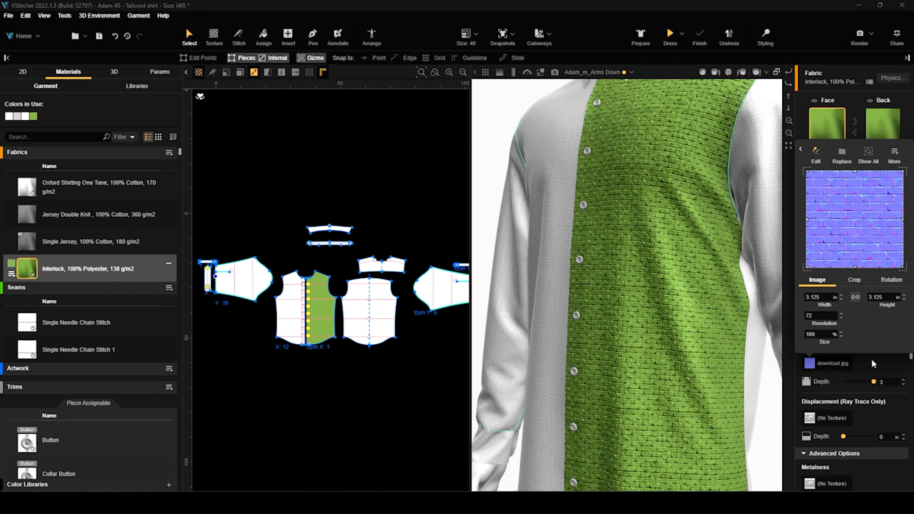
mouse_move(874, 381)
left_mouse_down()
mouse_move(859, 384)
mouse_move(873, 384)
left_mouse_up()
scroll(725, 327, "down", 4)
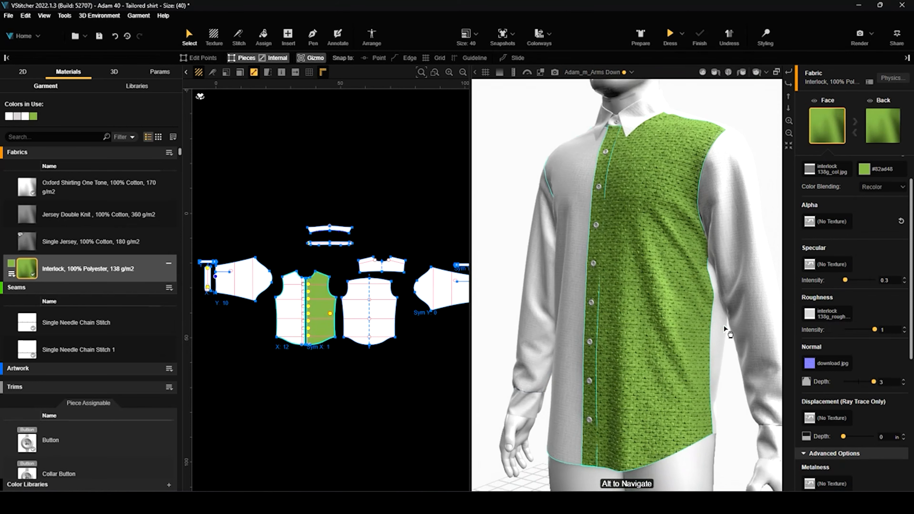
scroll(725, 328, "up", 3)
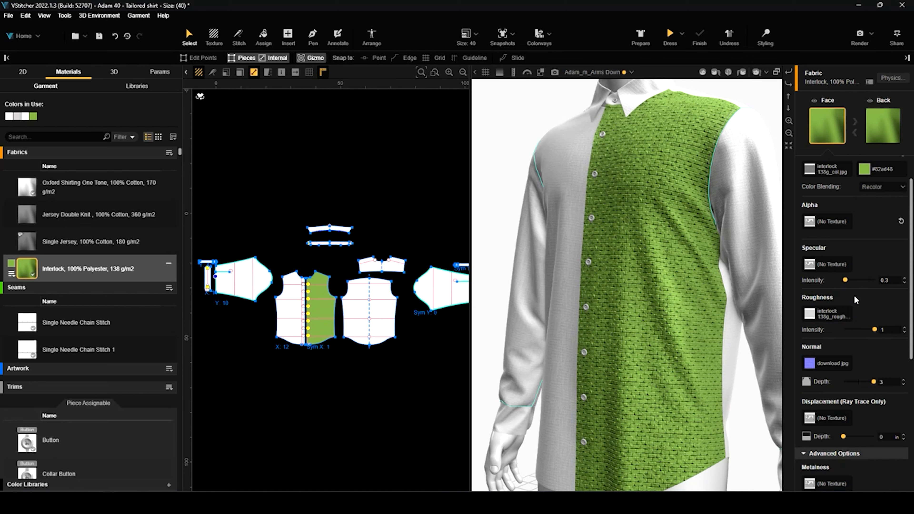
Set the Interlock fabric's specular intensity to 6.081 and its roughness intensity to 0.281.
left_click_drag(845, 281, 863, 281)
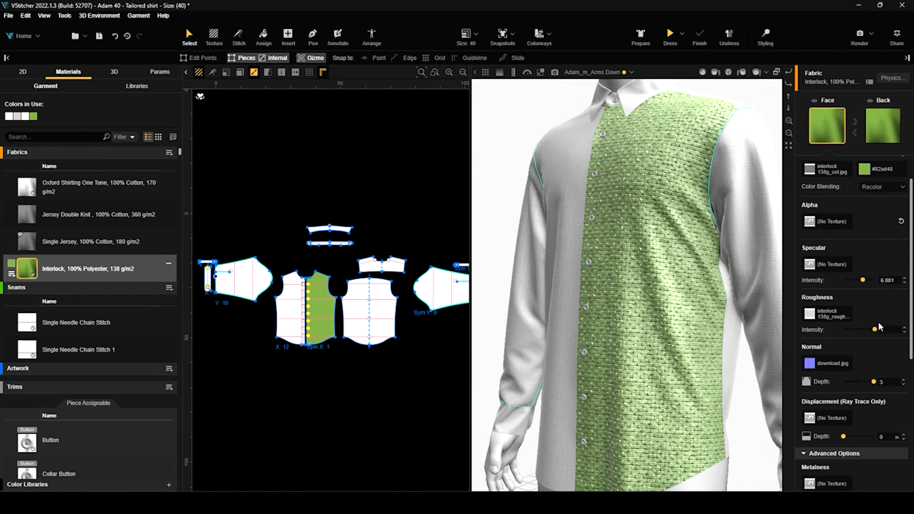
left_click_drag(875, 331, 852, 330)
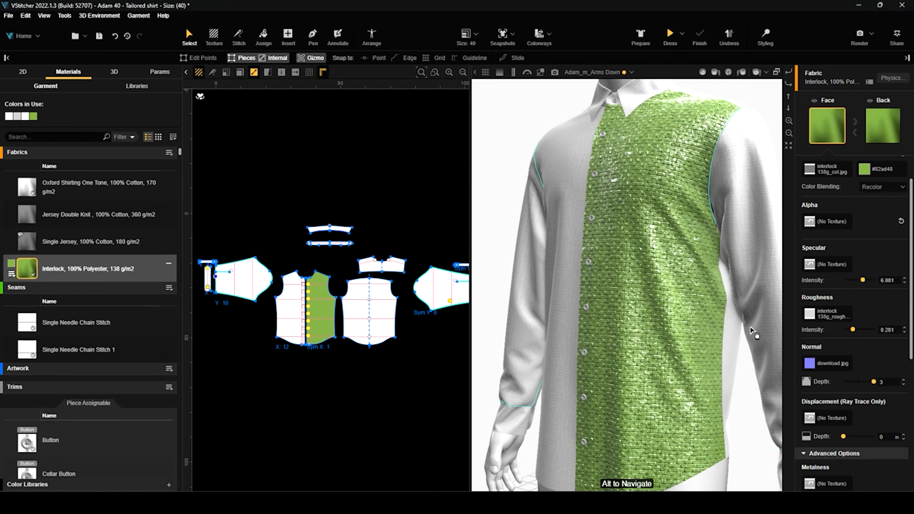
scroll(722, 406, "down", 2)
left_click_drag(723, 406, 545, 270)
scroll(545, 270, "up", 3)
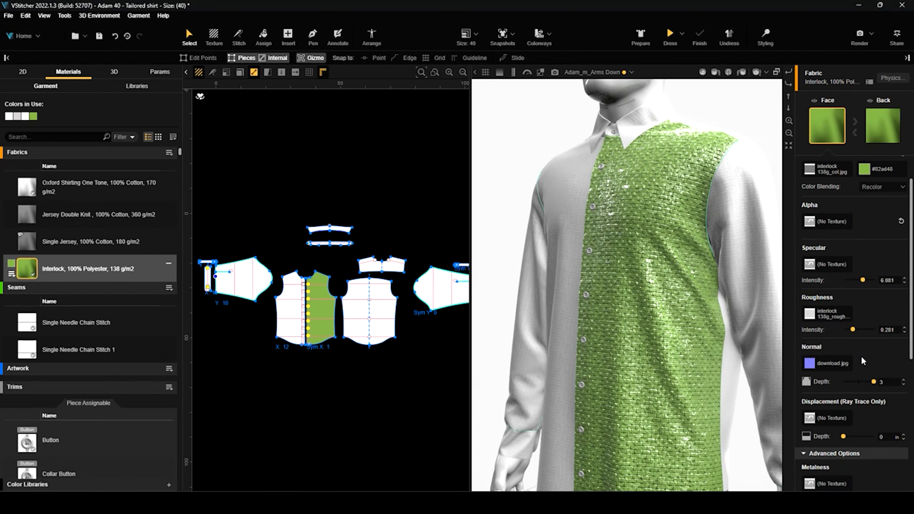
Set the Interlock fabric's metalness intensity to 0.688 and inspect the shine on the avatar from the side.
scroll(861, 355, "down", 3)
scroll(862, 362, "down", 4)
left_click_drag(844, 356, 866, 357)
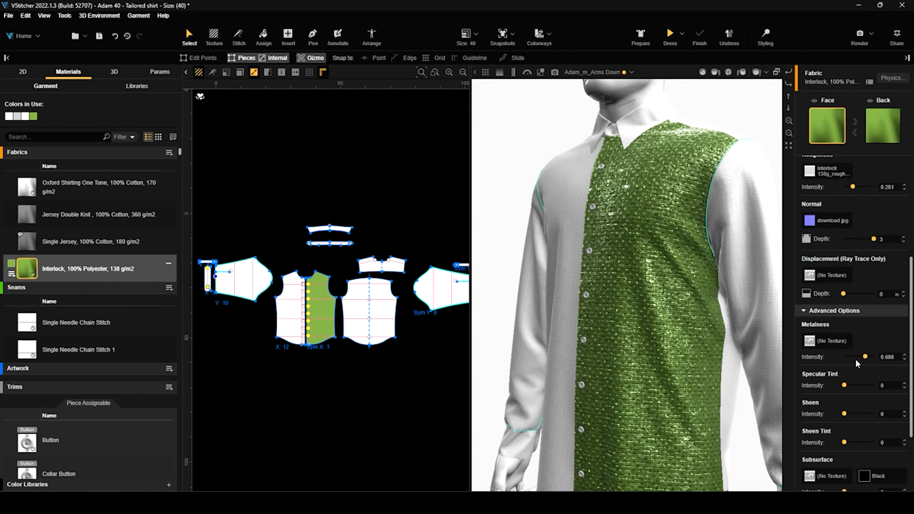
scroll(742, 321, "down", 1)
left_click_drag(755, 241, 640, 294, "alt")
left_click_drag(773, 252, 655, 332, "alt")
scroll(641, 341, "up", 2)
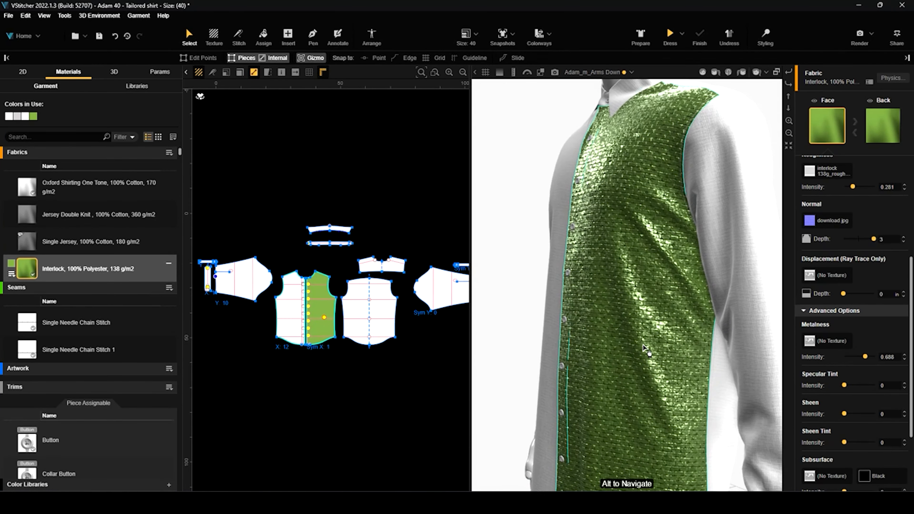
scroll(650, 352, "down", 2)
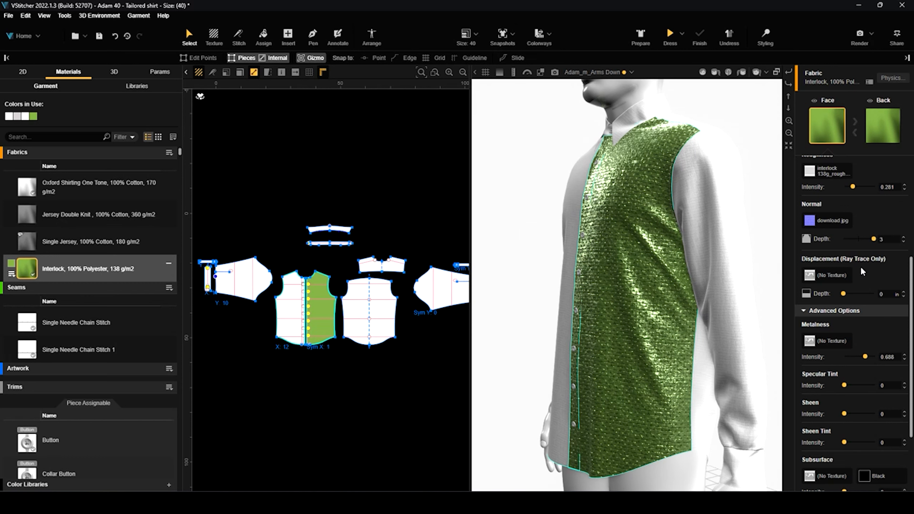
scroll(860, 266, "up", 4)
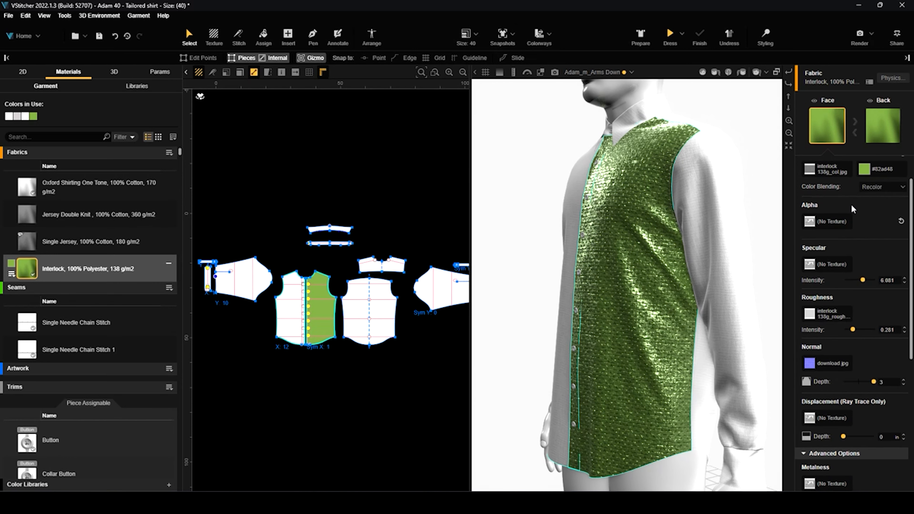
scroll(851, 205, "up", 1)
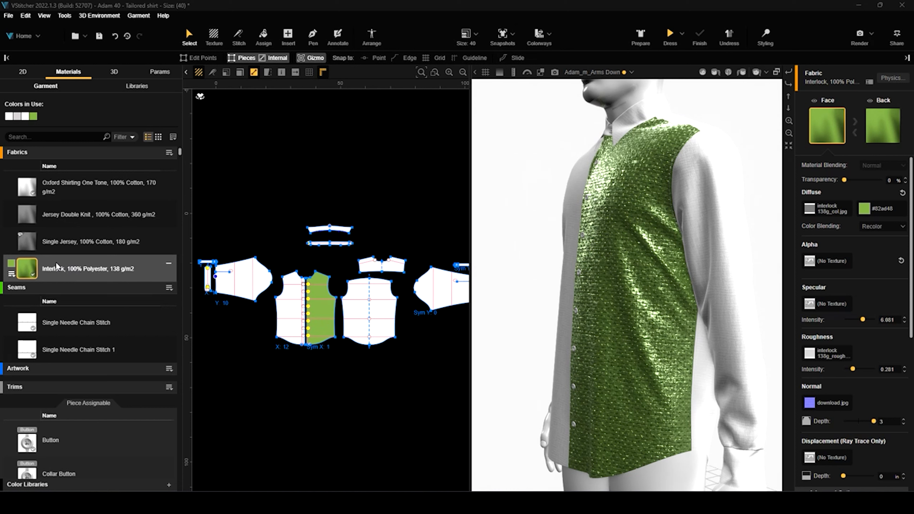
Apply the green Interlock fabric to the front piece and sleeve on the wearer's right and update the 3D garment.
left_click_drag(59, 268, 291, 310)
left_click_drag(510, 296, 648, 288)
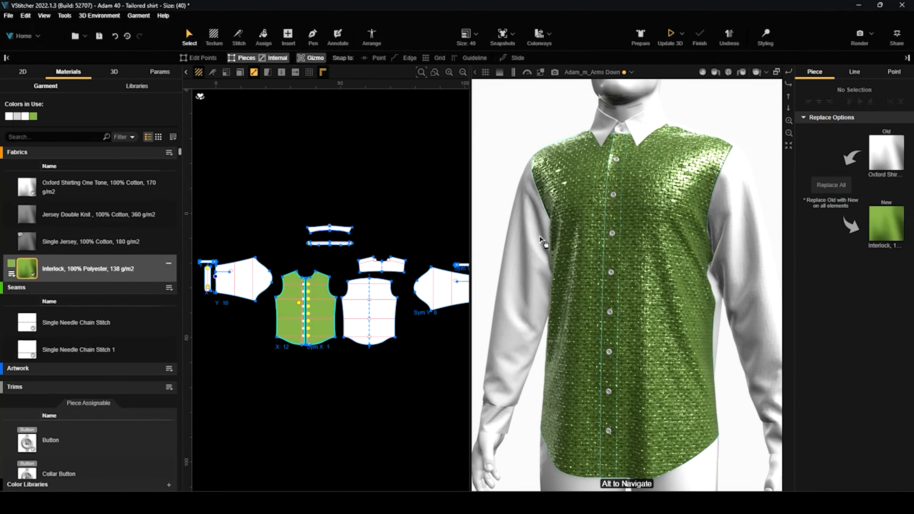
left_click_drag(81, 269, 536, 264)
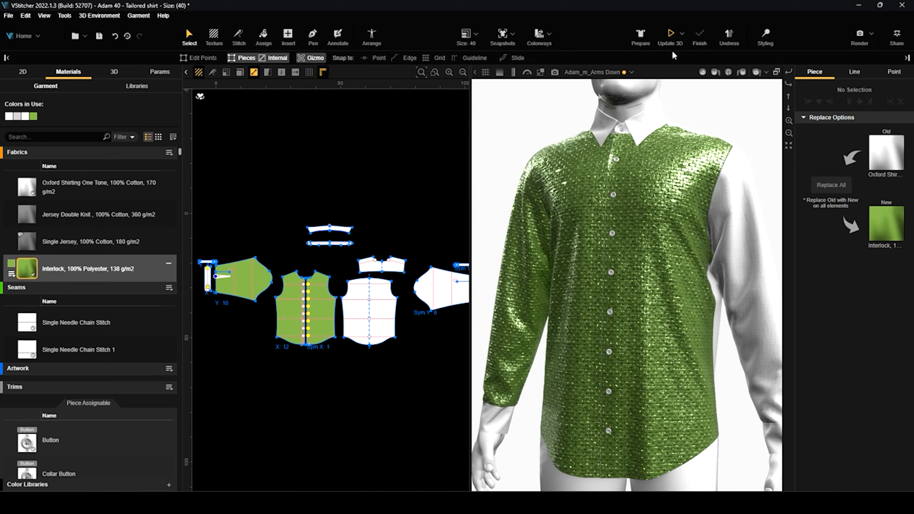
left_click(670, 34)
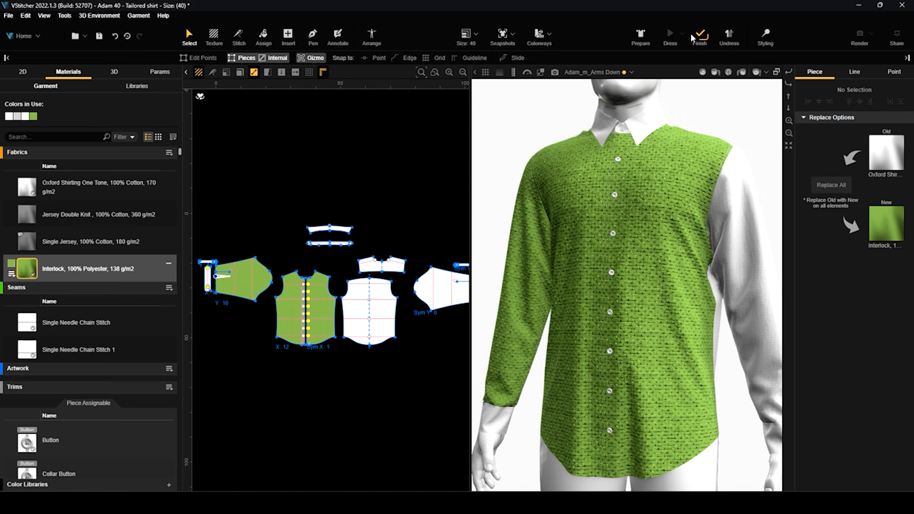
left_click(699, 36)
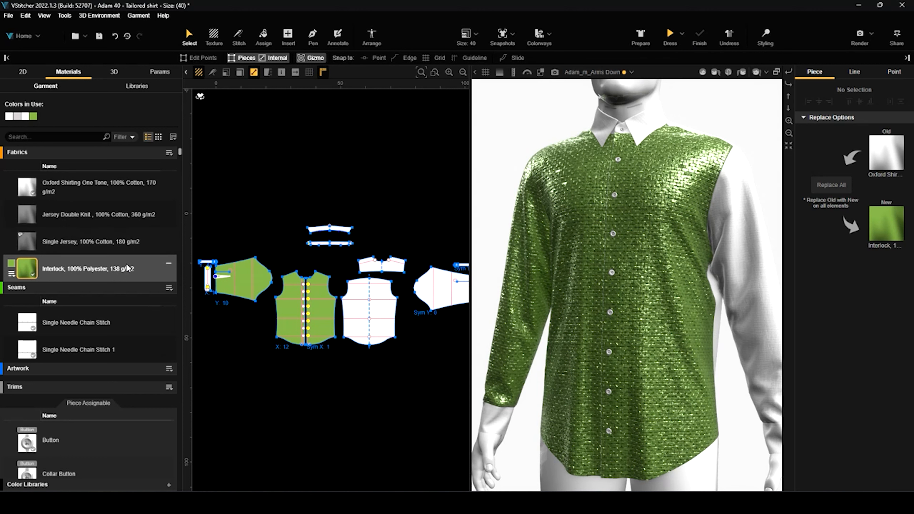
Assign the gray Single Jersey fabric to the wearer's right sleeve, both front pieces and the back piece.
mouse_move(133, 273)
left_mouse_down()
mouse_move(242, 287)
mouse_move(233, 288)
left_mouse_up()
left_click(264, 36)
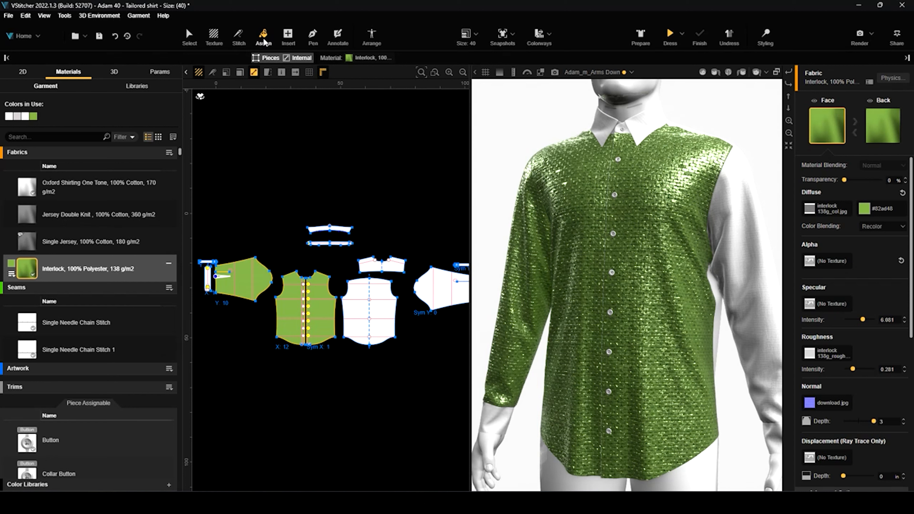
left_click(64, 248)
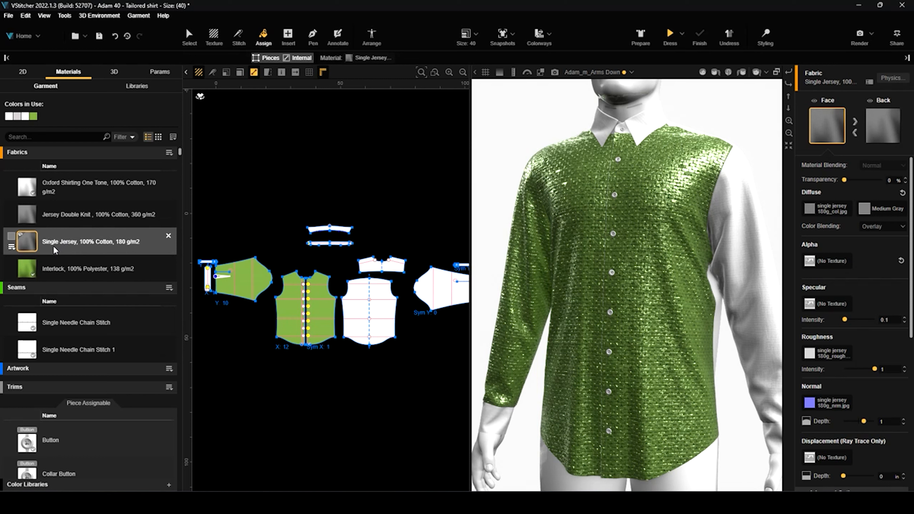
left_click(243, 276)
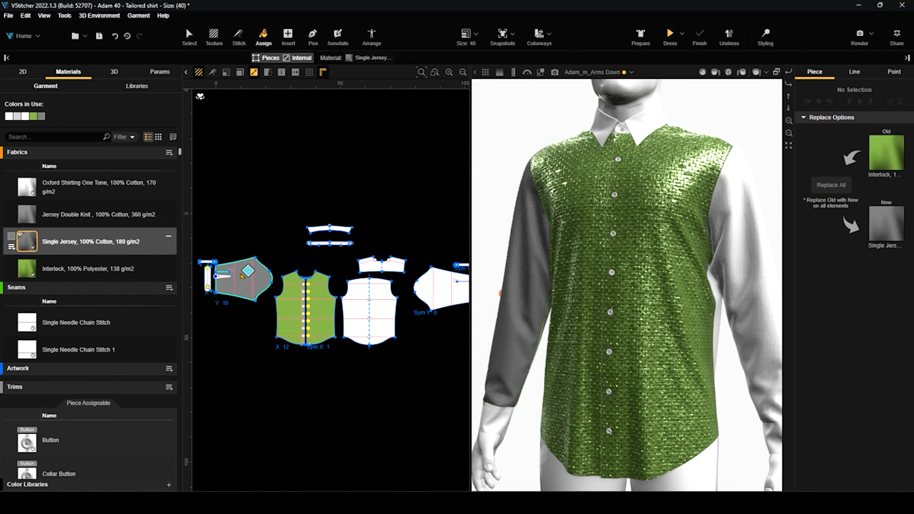
left_click(325, 308)
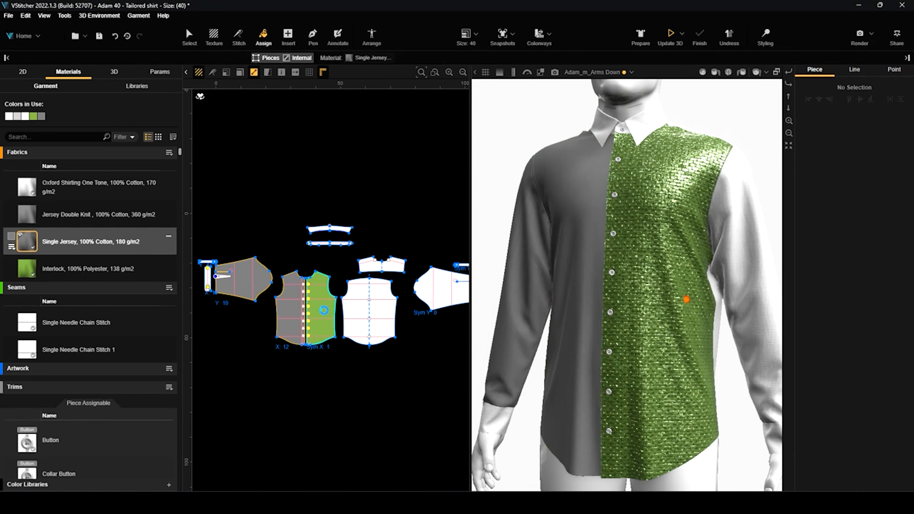
left_click(360, 308)
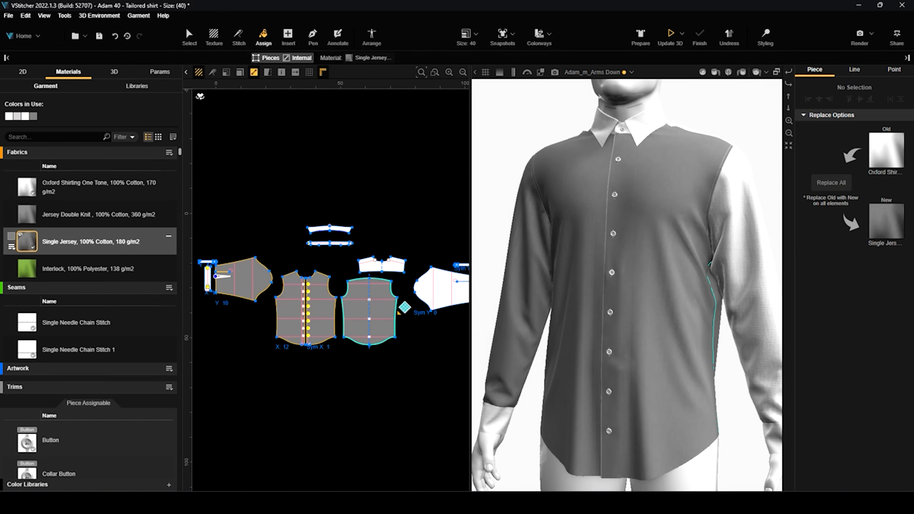
Assign the Single Jersey fabric to the wearer's left sleeve with its cuff and placket, and update the 3D garment.
scroll(397, 313, "down", 2)
middle_click_drag(416, 327, 349, 324)
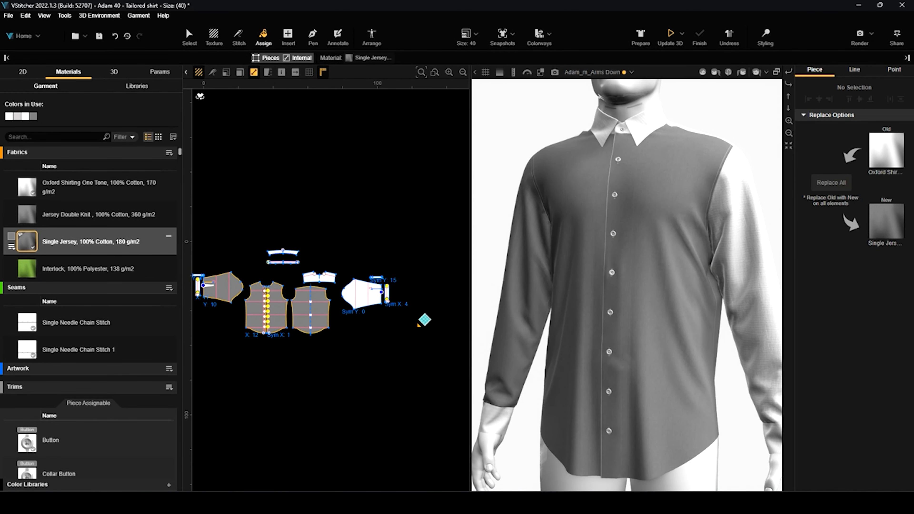
left_click_drag(419, 326, 343, 254)
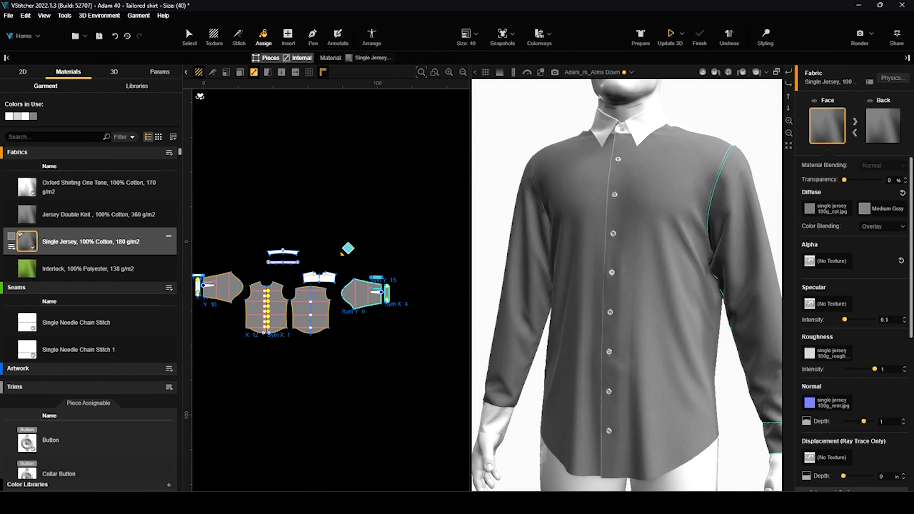
scroll(374, 263, "up", 4)
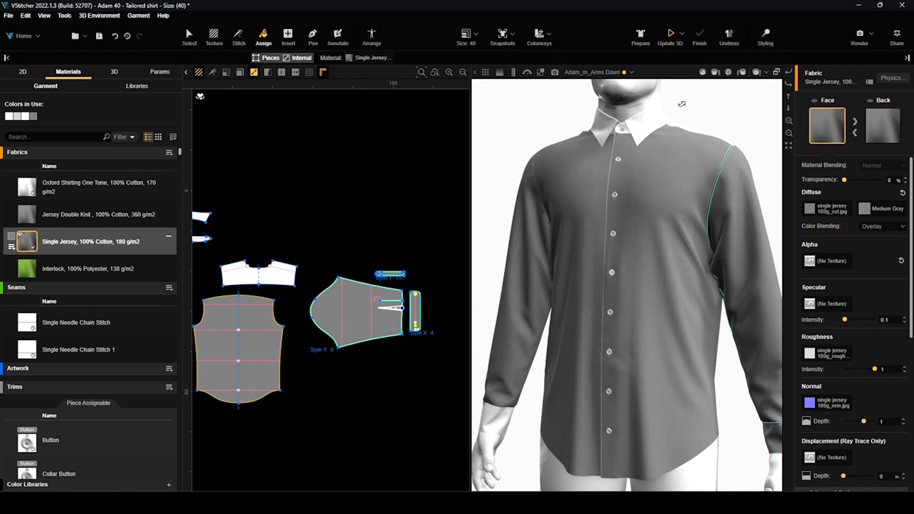
left_click(672, 35)
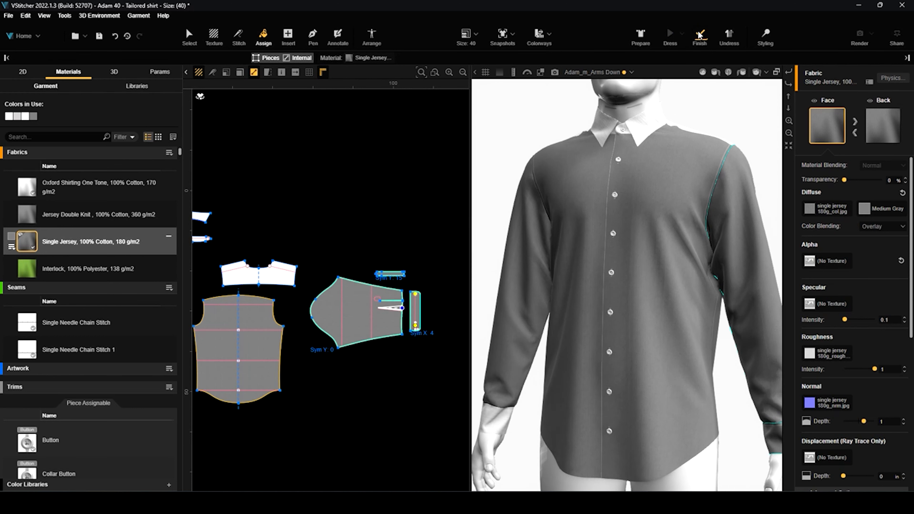
Replace the Single Jersey fabric with the green Interlock fabric on all pieces that use it.
scroll(298, 205, "down", 2)
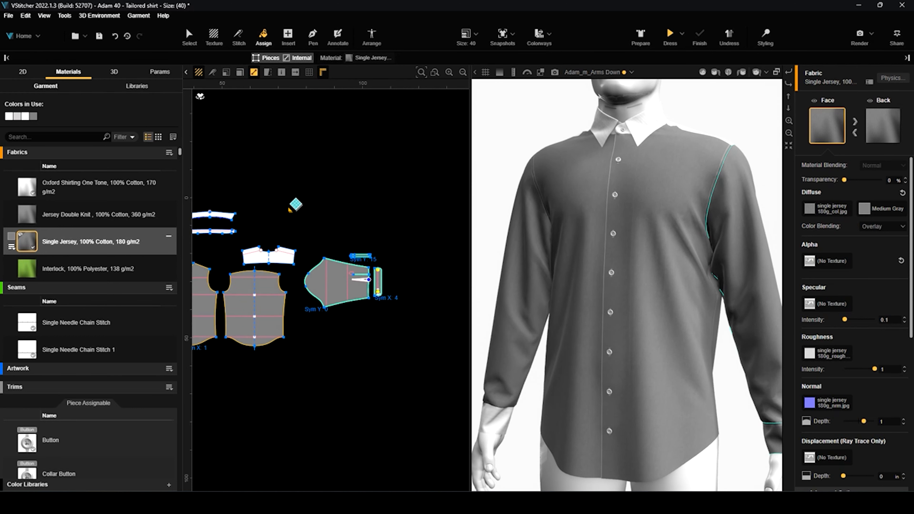
middle_click_drag(292, 202, 379, 206)
scroll(374, 211, "down", 2)
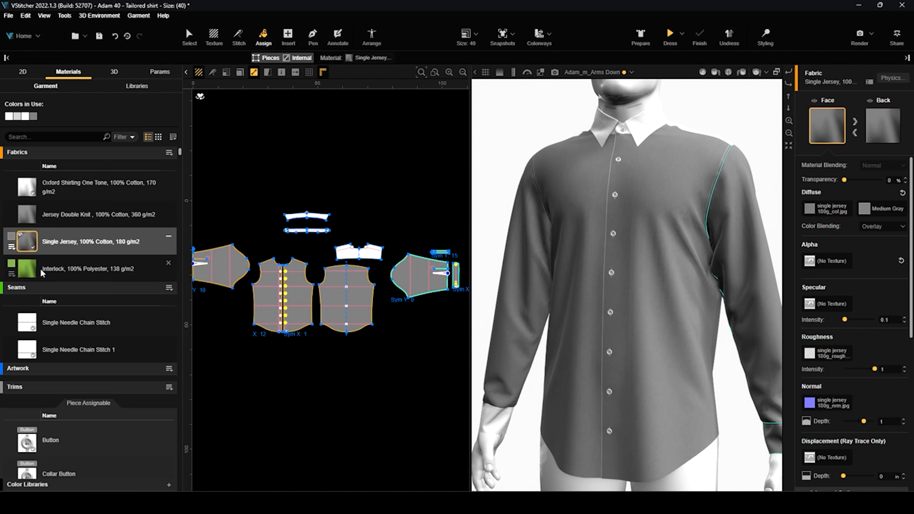
left_click_drag(43, 271, 42, 250)
left_click_drag(36, 245, 32, 240)
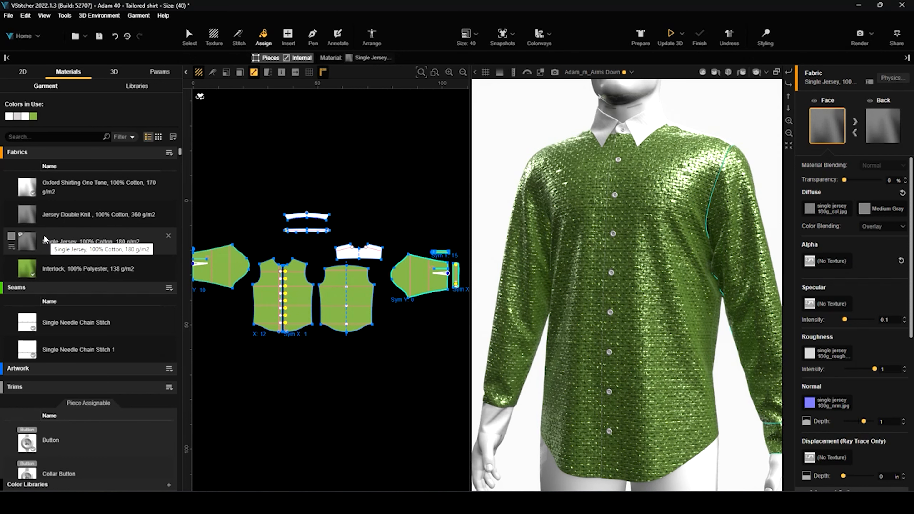
Replace the Interlock fabric with Single Jersey on all pieces that use it and update the 3D garment.
left_click_drag(45, 239, 34, 265)
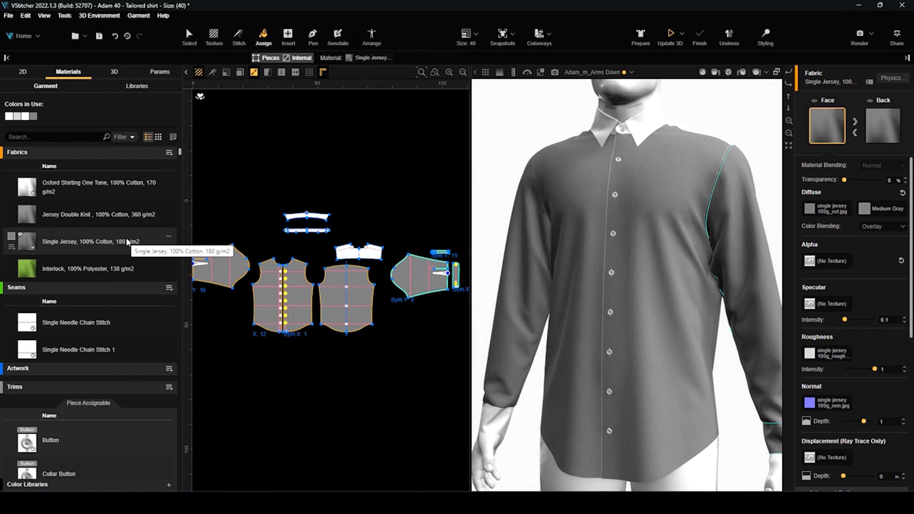
scroll(342, 237, "down", 1)
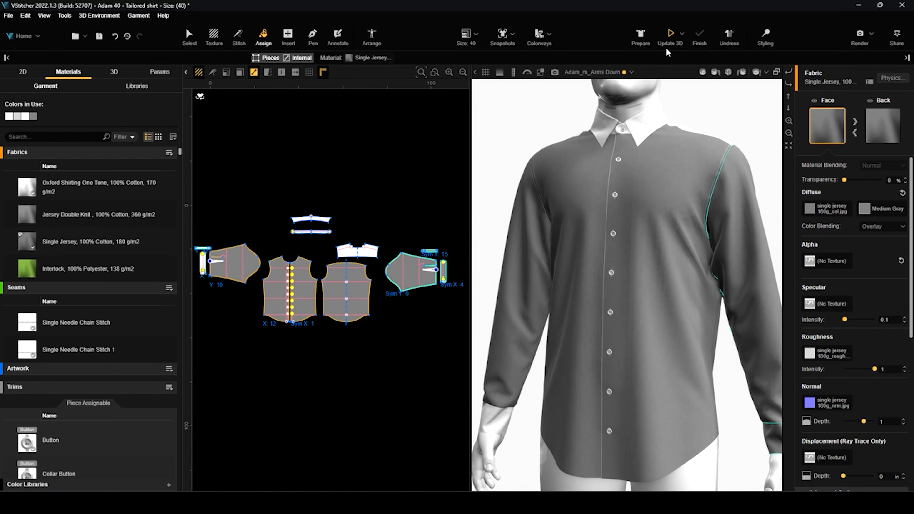
left_click(669, 34)
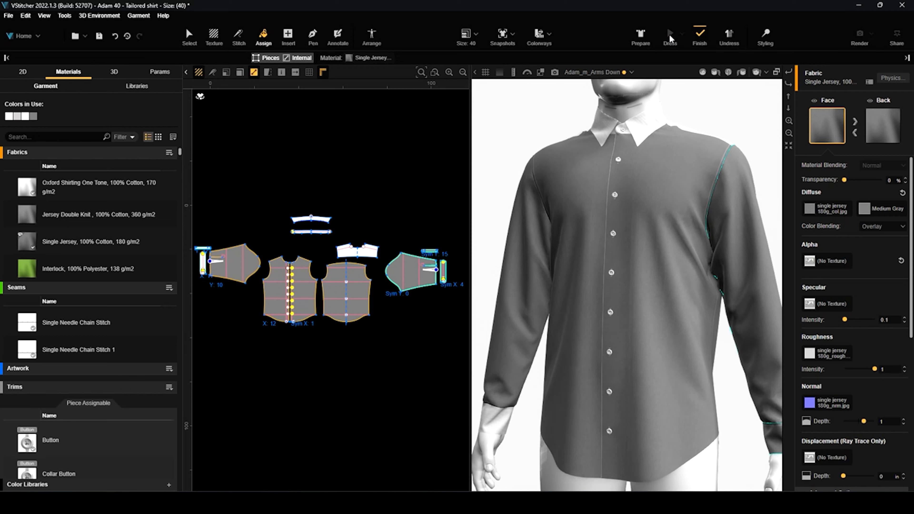
left_click(701, 35)
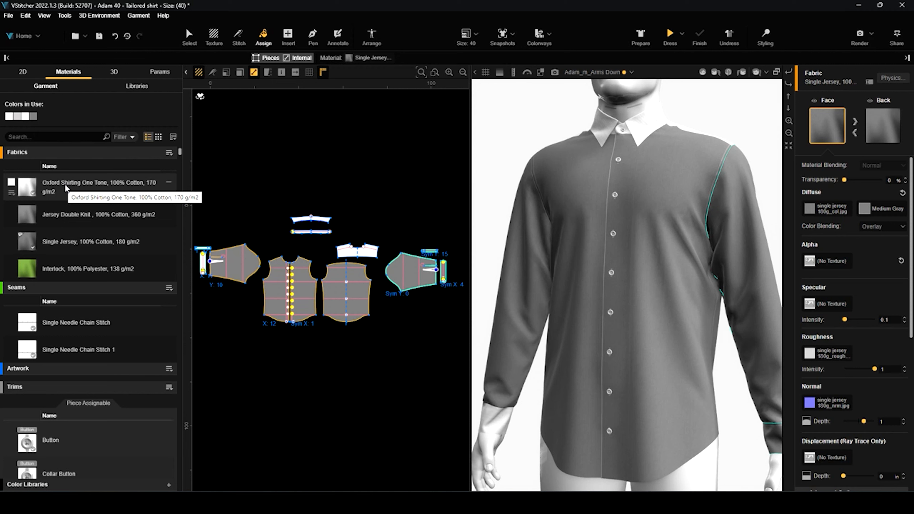
Replace the Single Jersey fabric with Oxford Shirting One Tone throughout the shirt and update the 3D garment.
left_click_drag(64, 184, 30, 242)
left_click(671, 36)
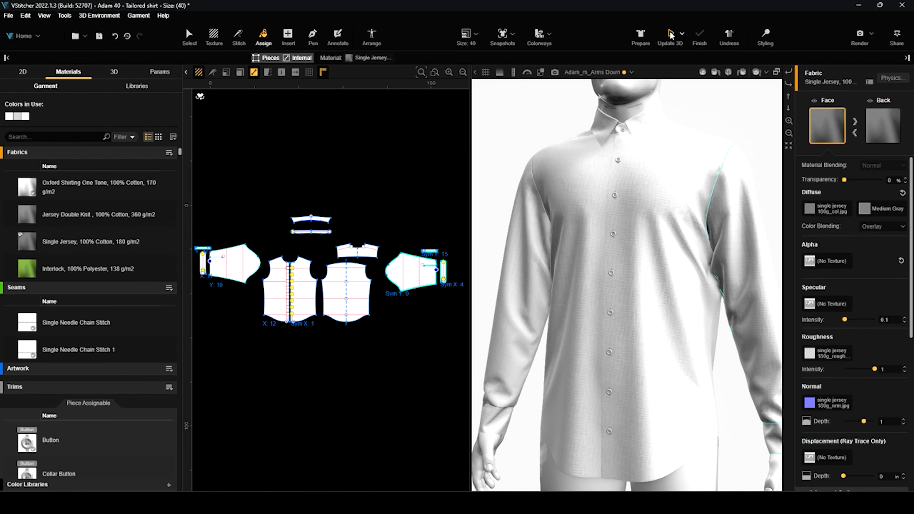
left_click(700, 37)
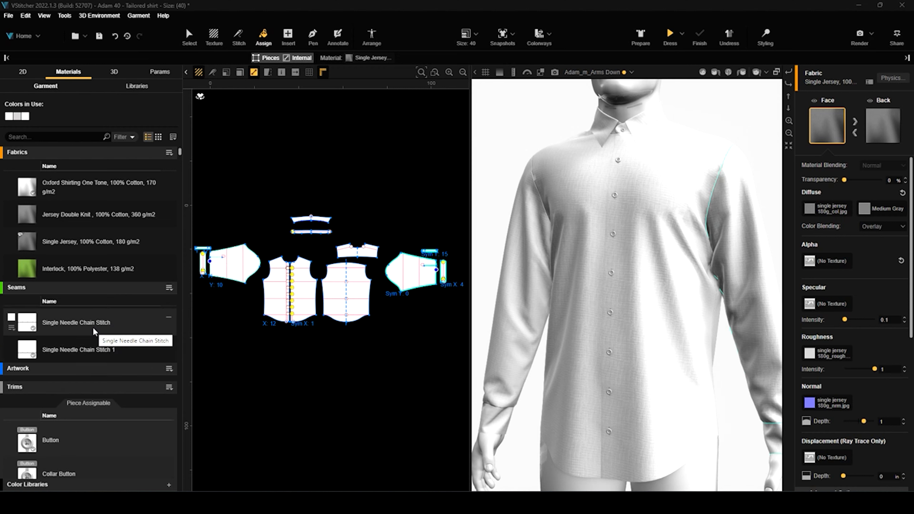
Review the properties of both Single Needle Chain Stitch seams and add a new Double Needle seam.
left_click(52, 328)
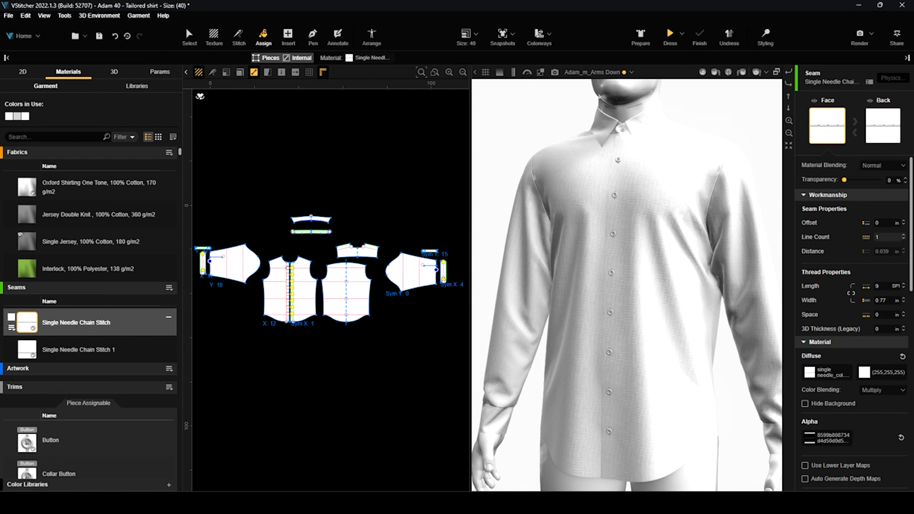
left_click(105, 354)
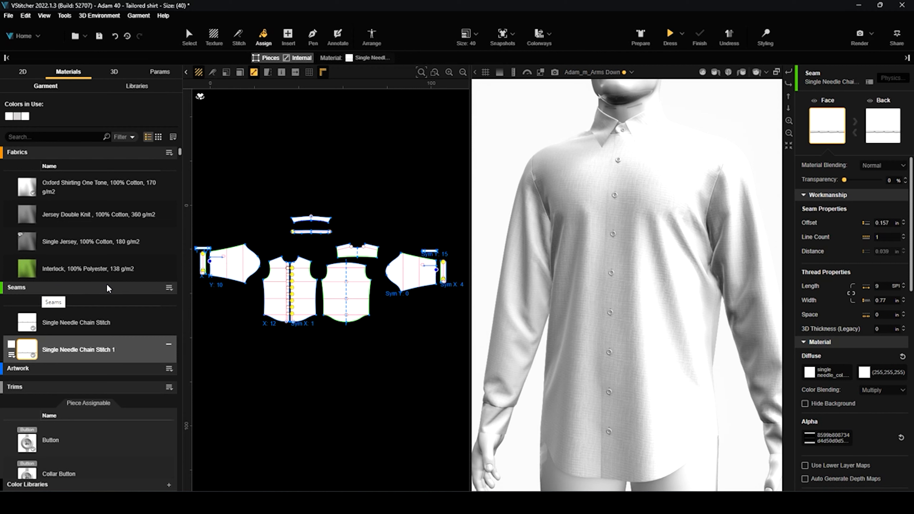
left_click(169, 288)
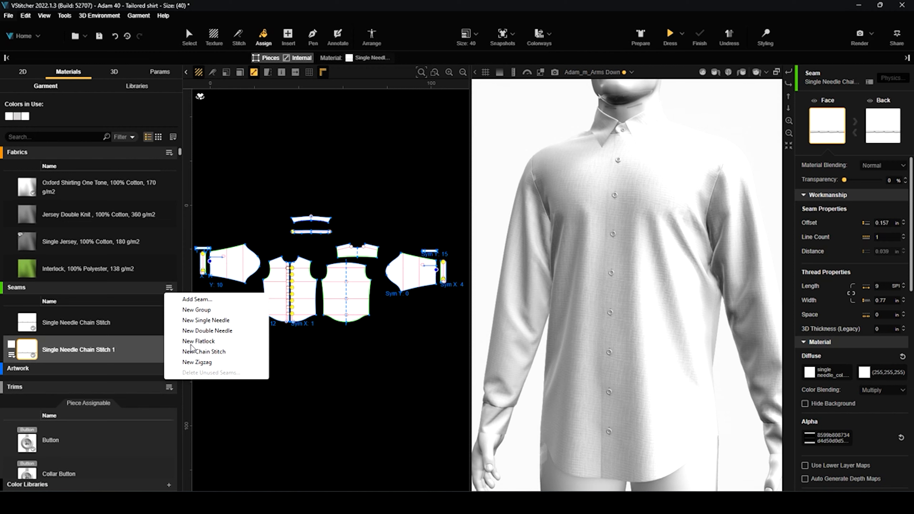
left_click(192, 331)
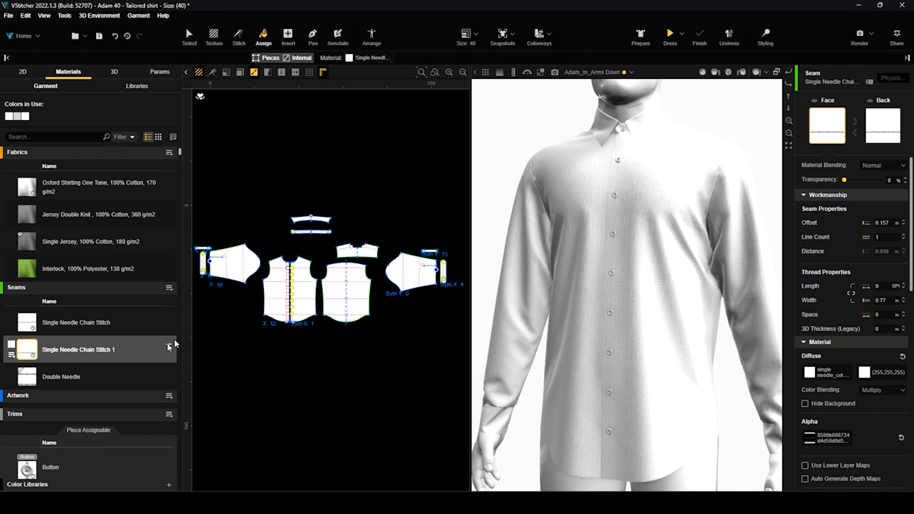
left_click(56, 380)
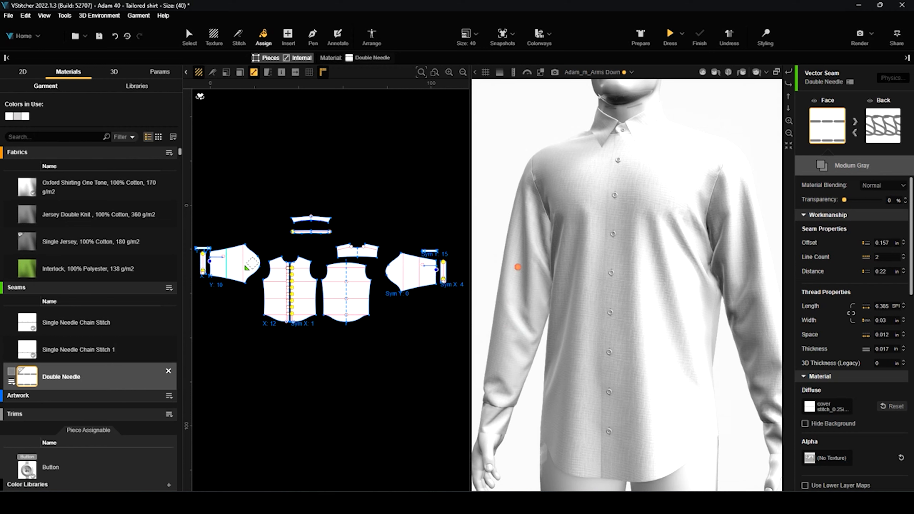
Set the Double Needle seam's thread color to RGB Red on both its face and back.
scroll(265, 332, "up", 2)
scroll(266, 332, "up", 4)
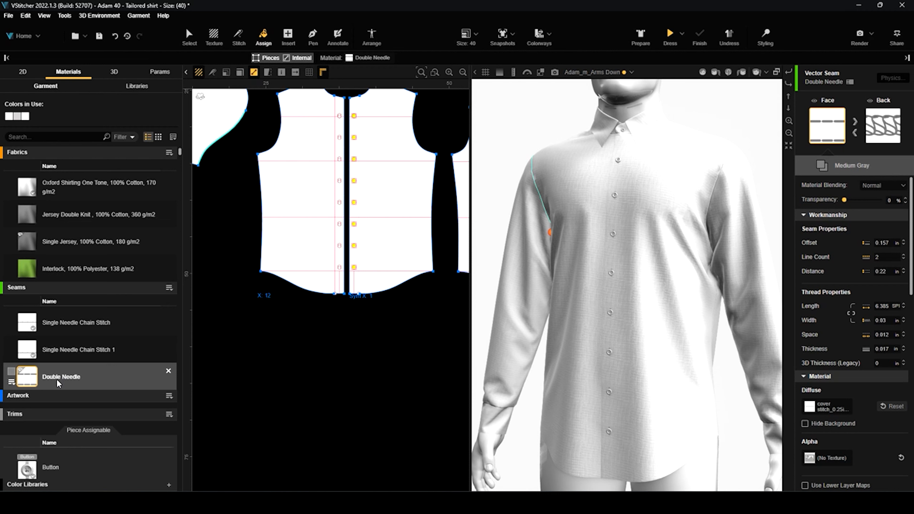
left_click(821, 165)
left_click(835, 229)
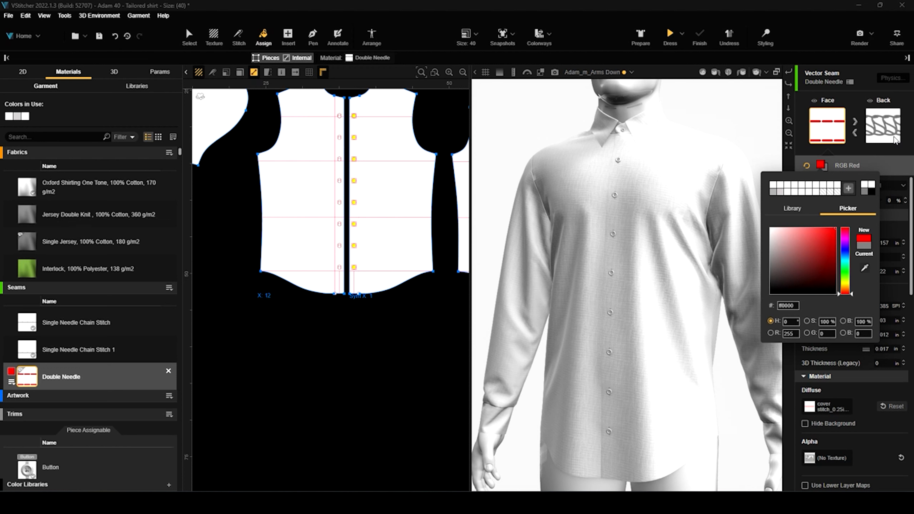
left_click(895, 139)
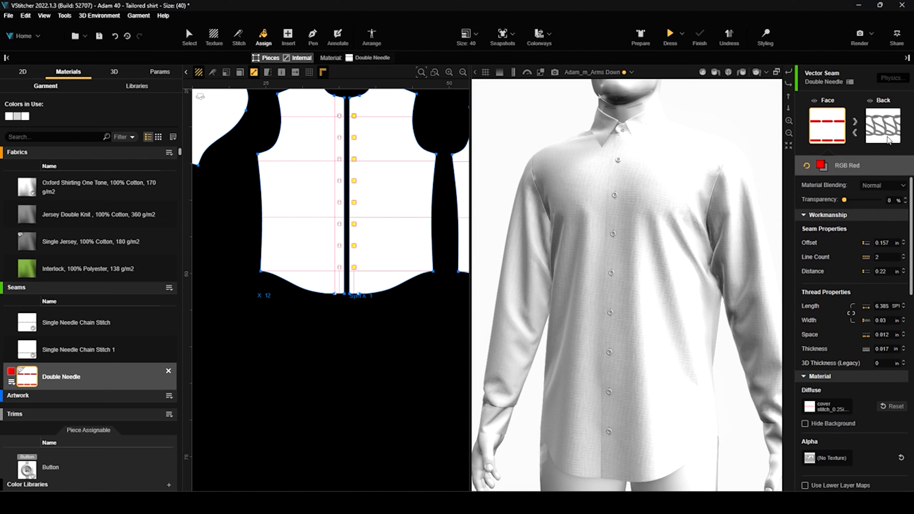
left_click(821, 166)
left_click(837, 229)
left_click(836, 138)
left_click(835, 139)
Assign the Double Needle seam to the curved hem of the wearer's right front piece and examine the stitching on the 3D shirt.
scroll(302, 300, "up", 3)
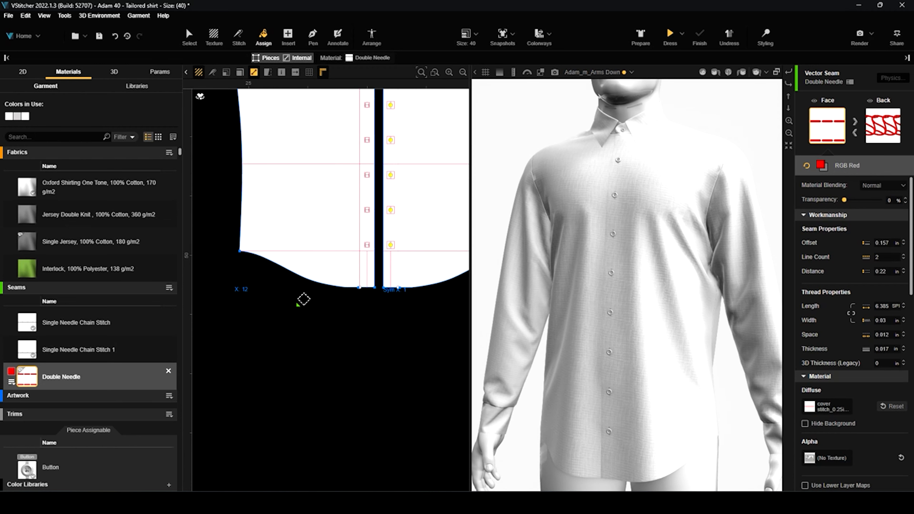
left_click(314, 270)
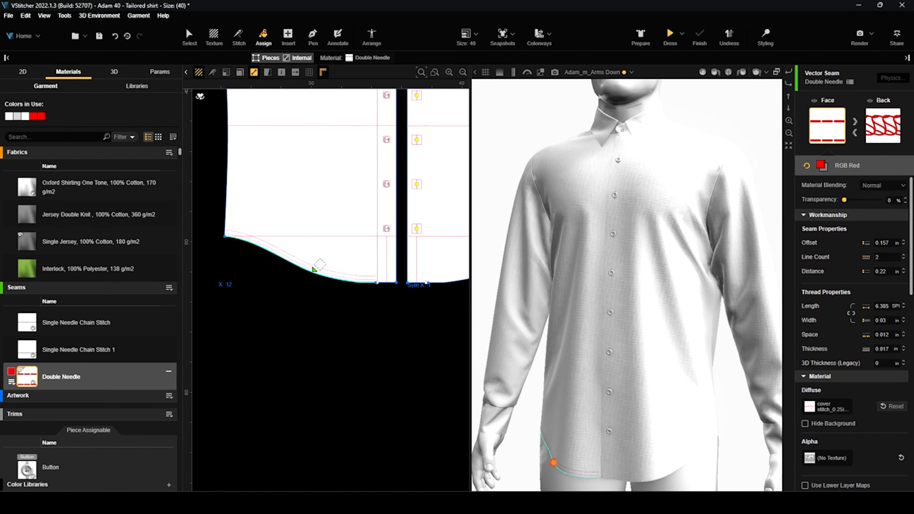
middle_click_drag(509, 468, 542, 323)
scroll(532, 342, "up", 3)
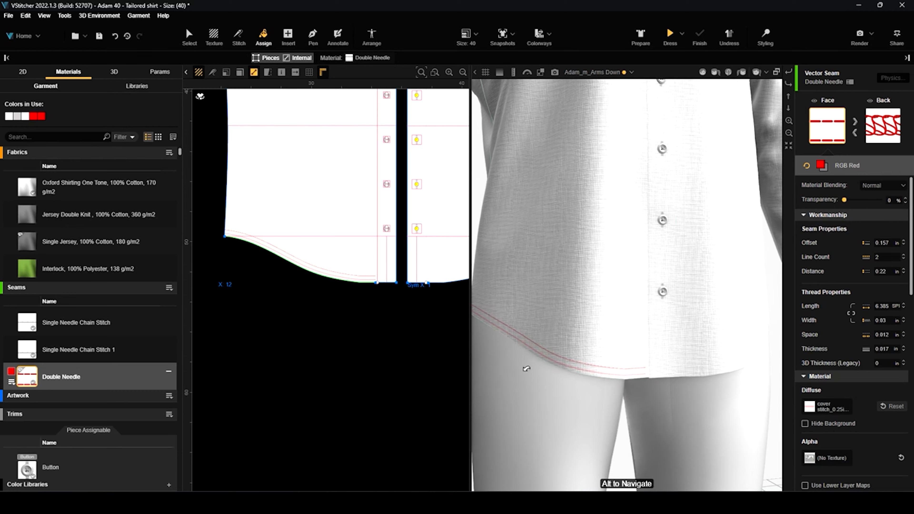
middle_click_drag(504, 402, 496, 380, "alt")
left_click_drag(496, 380, 535, 268, "alt")
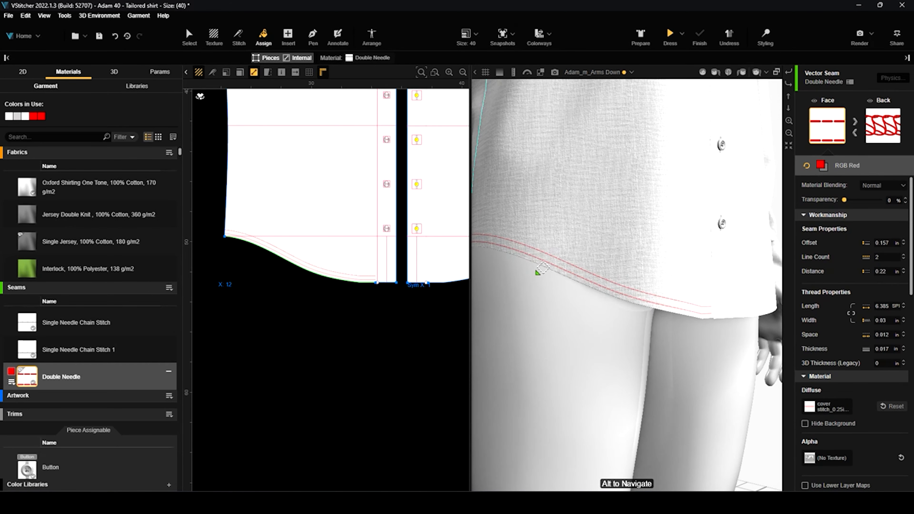
scroll(503, 342, "down", 2)
left_click_drag(498, 336, 557, 233, "alt")
scroll(625, 309, "up", 3)
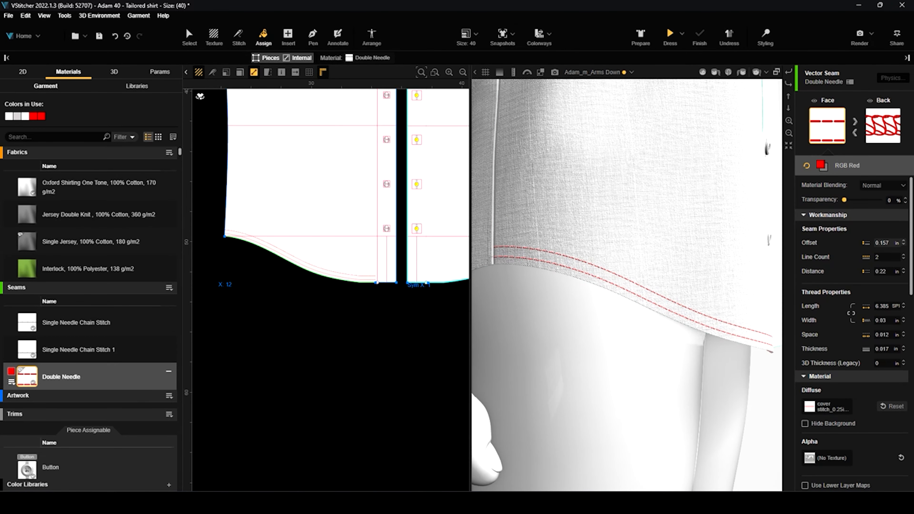
Set the Double Needle seam's offset from the hem edge to 0.657 in.
left_click(904, 241)
left_click(903, 241)
left_click(904, 240)
left_click(903, 241)
left_click(903, 241)
left_click(904, 241)
left_click(904, 241)
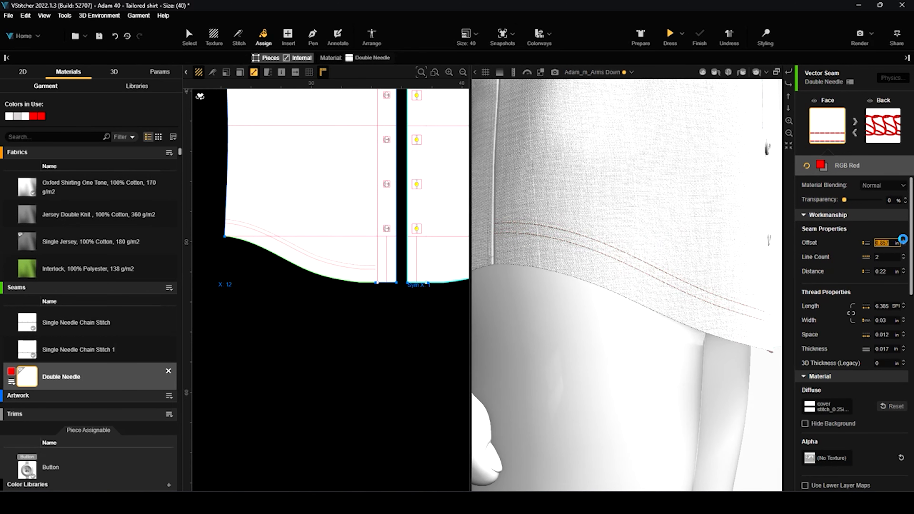
left_click(904, 245)
left_click(904, 245)
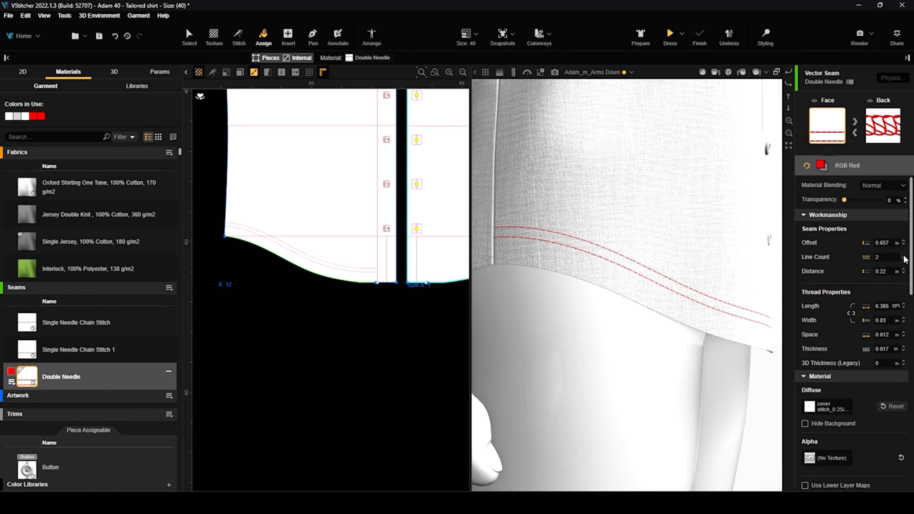
Try a line count of 3 on the Double Needle seam and restore the count to 2.
left_click(903, 255)
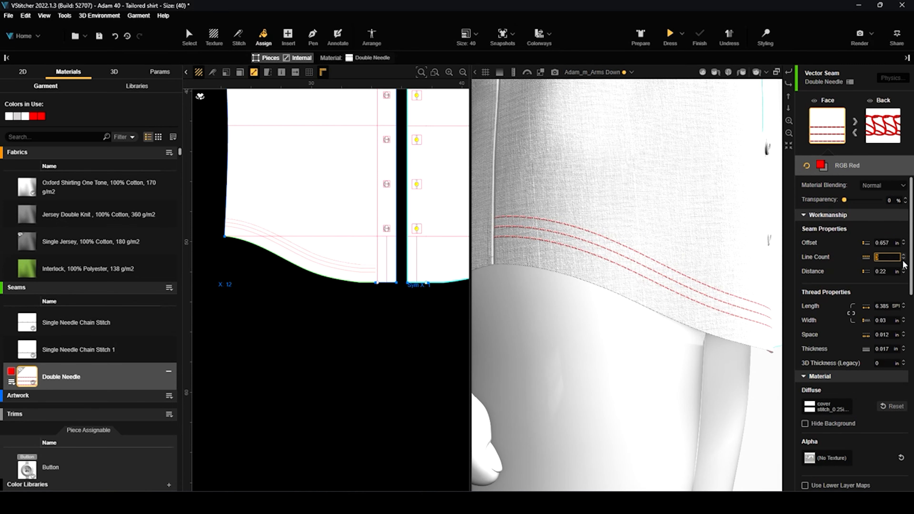
left_click(903, 258)
left_click(904, 258)
left_click(903, 255)
left_click(903, 255)
left_click(904, 259)
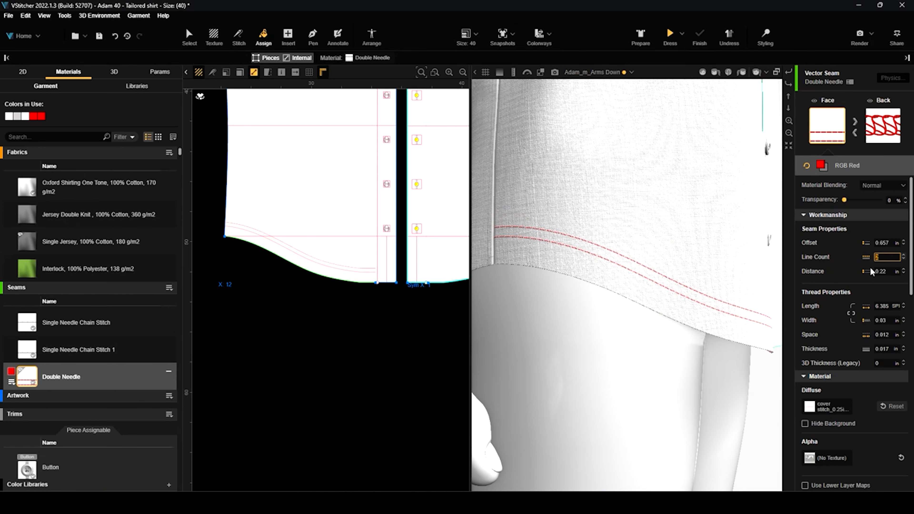
Try a different line distance on the Double Needle seam and restore it to 0.22 in.
left_click(903, 270)
left_click(904, 274)
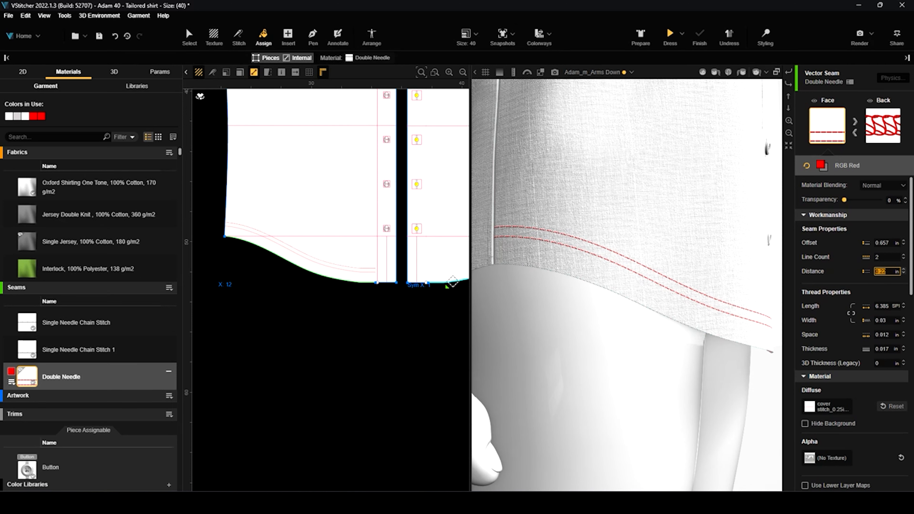
scroll(449, 289, "down", 1)
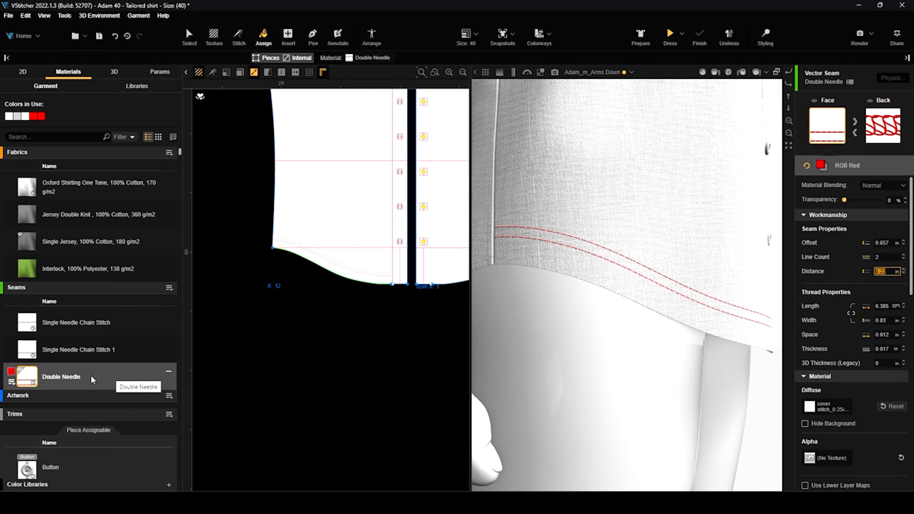
Add the ISO 406 seam from the Seams and Trims library to the garment's materials.
left_click(118, 89)
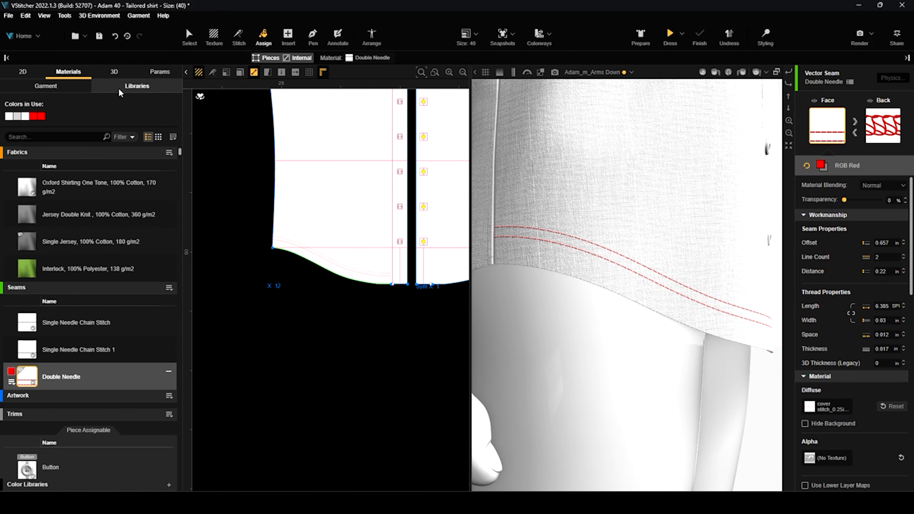
left_click(123, 106)
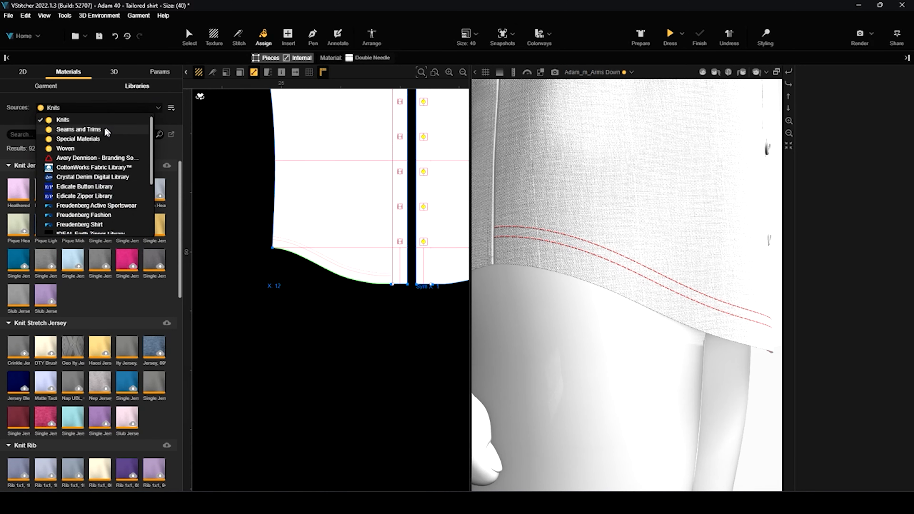
left_click(79, 129)
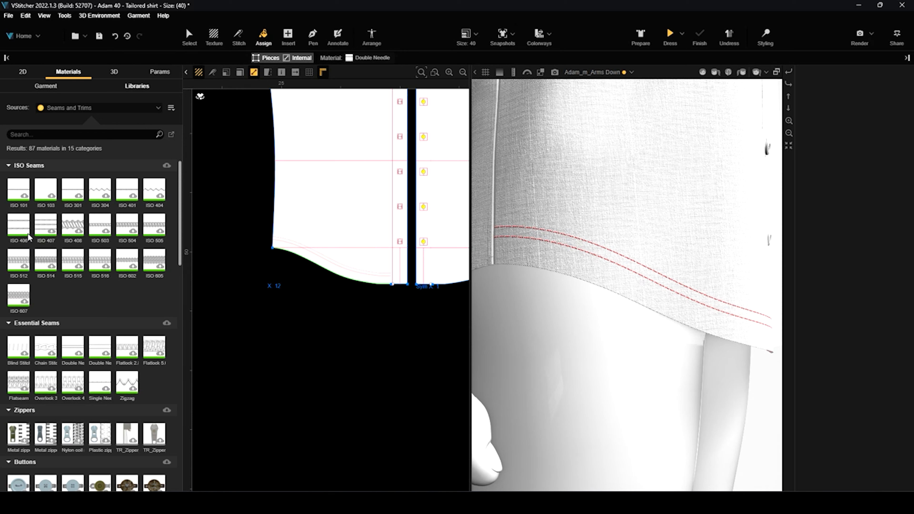
left_click(65, 86)
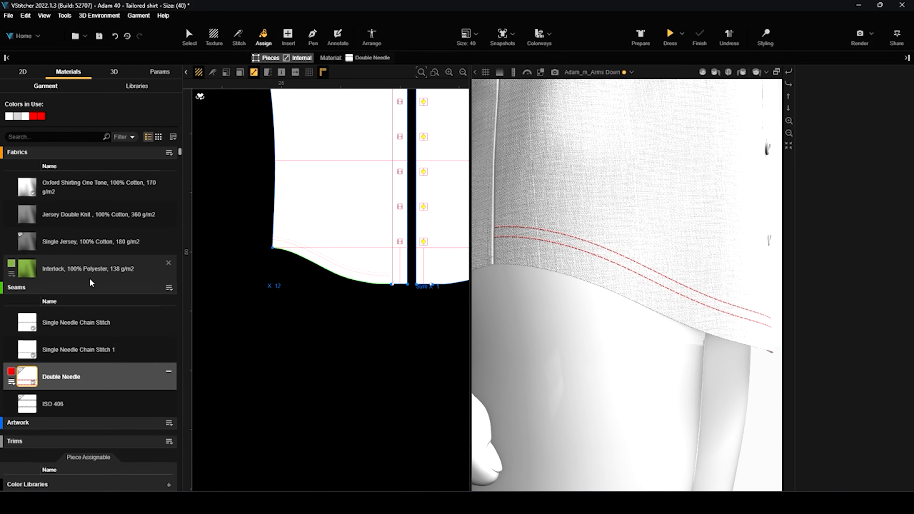
Assign the ISO 406 seam to the side edge of the wearer's right front piece and examine it on the 3D shirt.
scroll(47, 350, "down", 5)
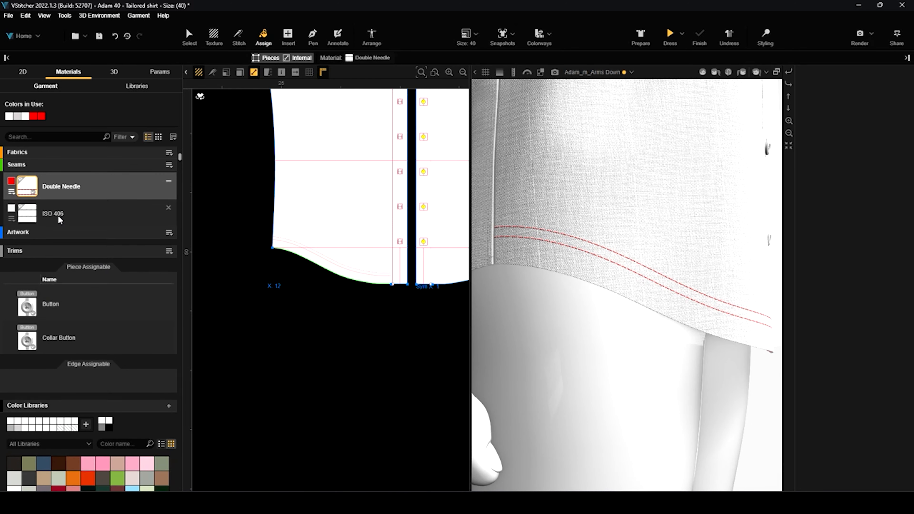
left_click(71, 215)
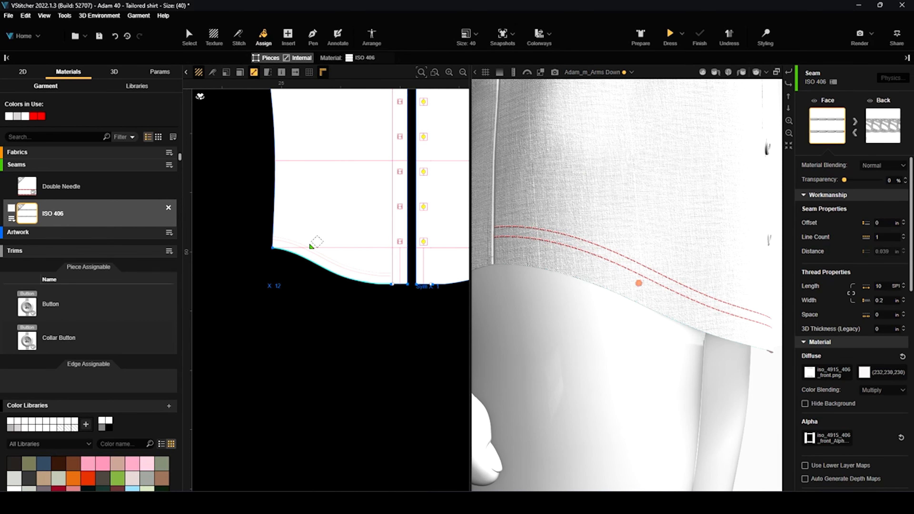
left_click(282, 195)
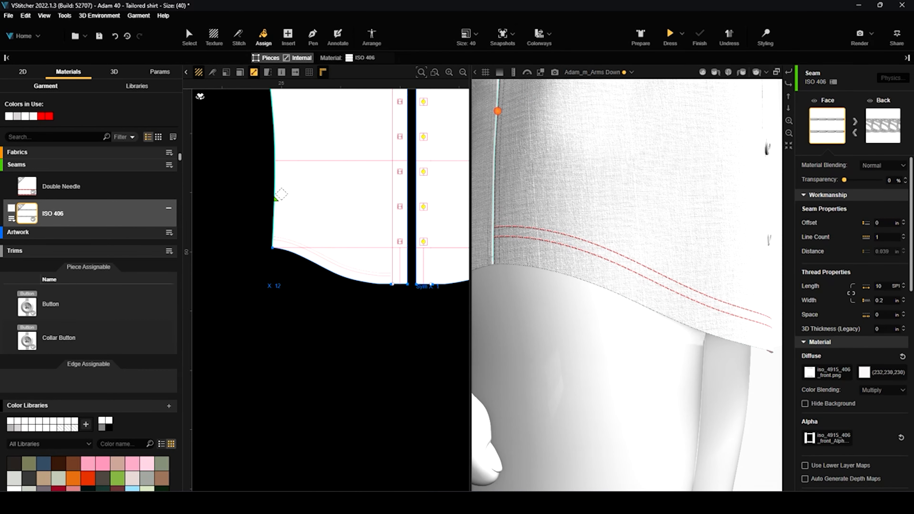
scroll(508, 289, "down", 5)
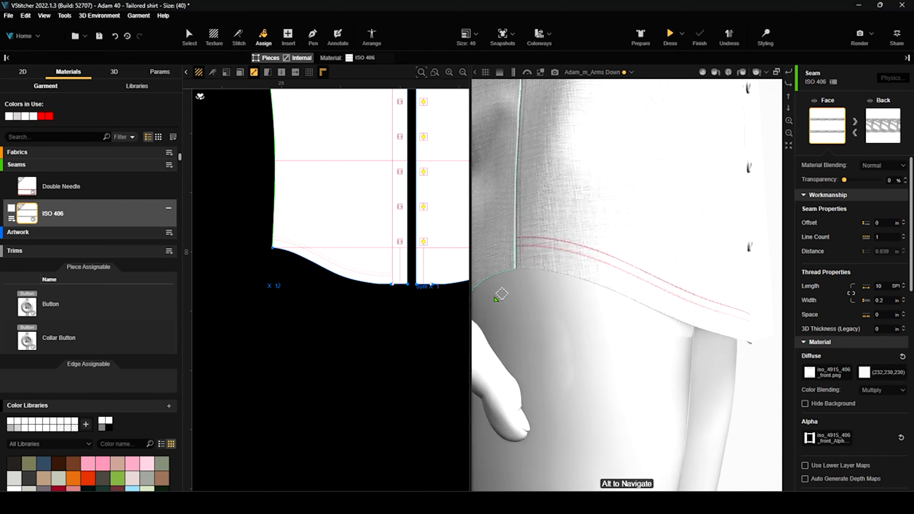
scroll(500, 277, "down", 3)
left_click_drag(502, 276, 613, 255, "alt")
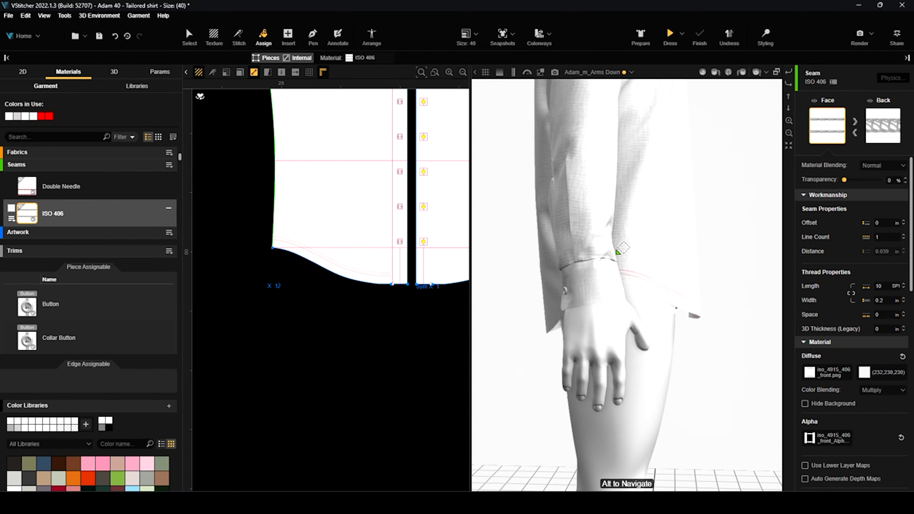
scroll(647, 284, "up", 5)
left_click_drag(772, 234, 755, 247, "alt")
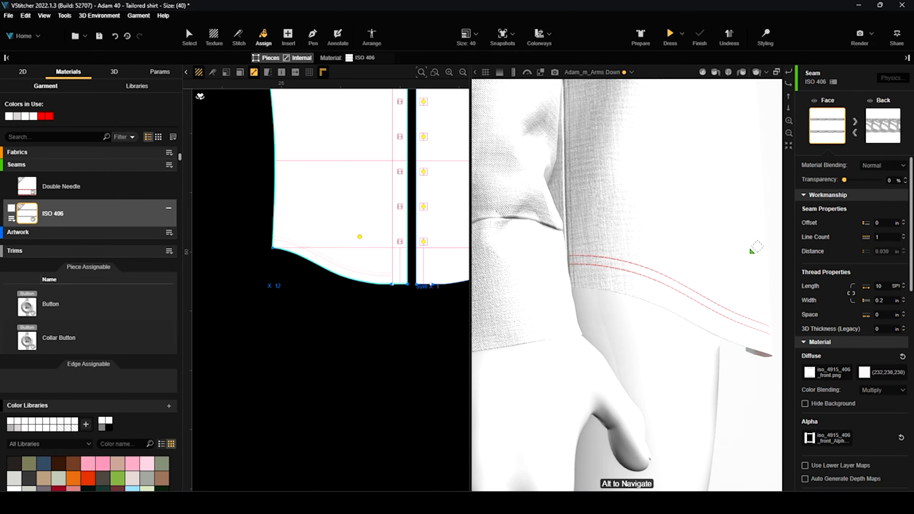
left_click_drag(775, 215, 732, 238, "alt")
scroll(524, 300, "up", 3)
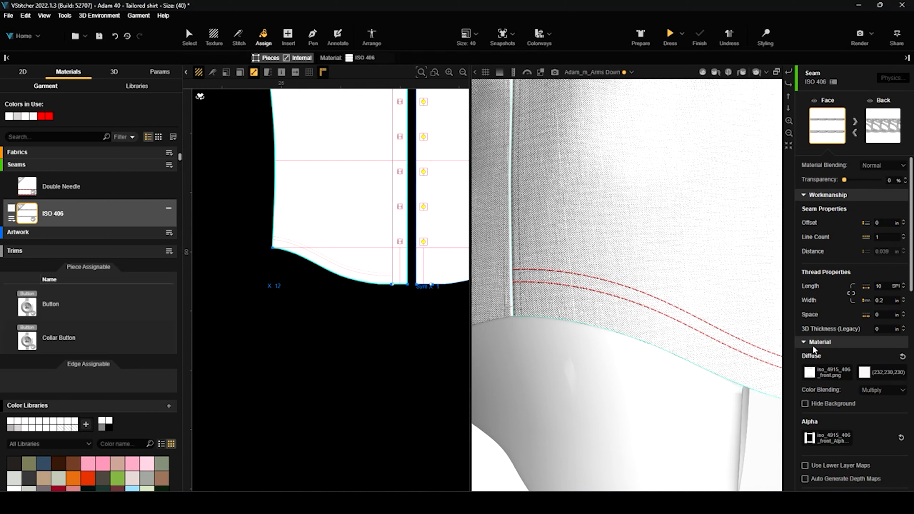
Set the ISO 406 seam's face diffuse color to red (255,0,0) and its offset to 0.2 in.
left_click(864, 372)
left_click_drag(865, 253, 871, 246)
left_click(880, 189)
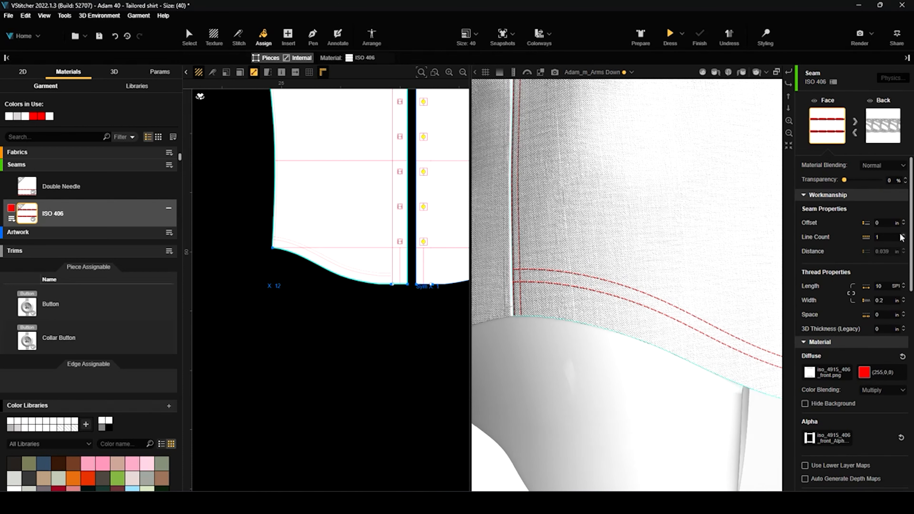
left_click(904, 221)
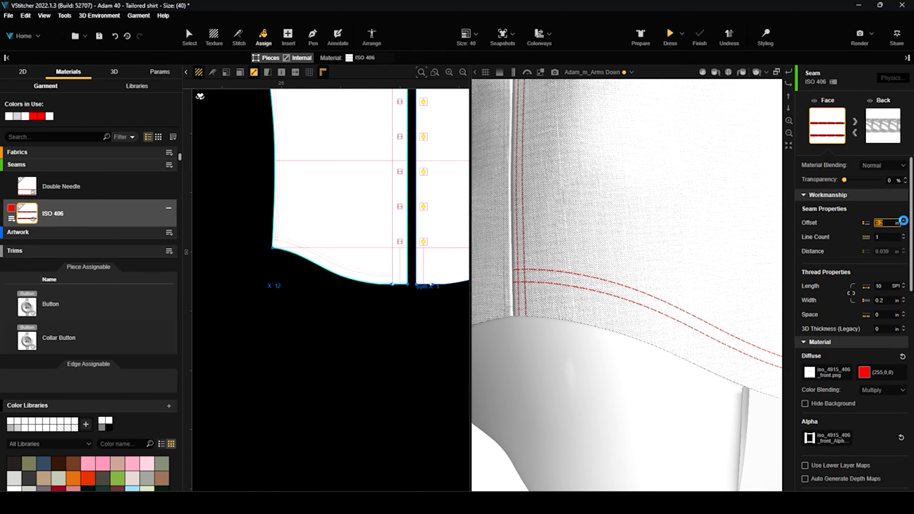
left_click(904, 222)
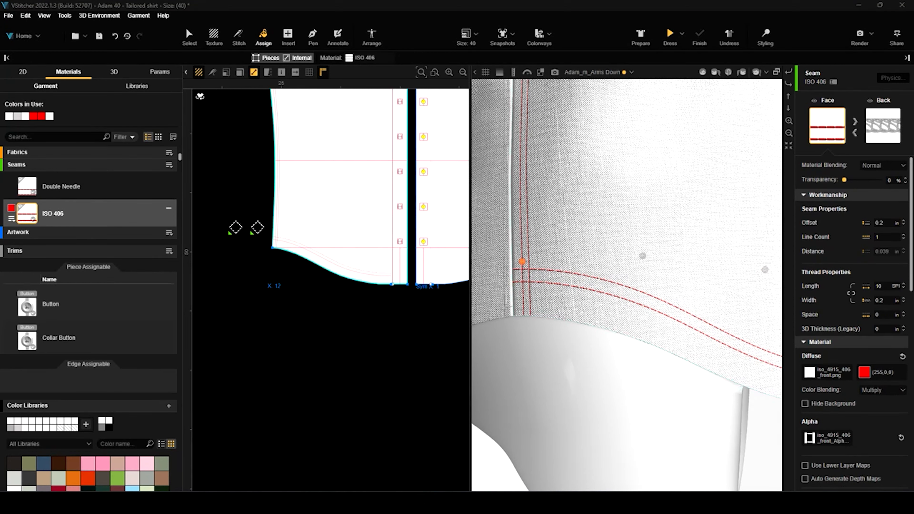
Hide the avatar and examine where the side and hem seams cross at the front piece's lower corner.
scroll(545, 354, "down", 3)
left_click_drag(546, 356, 613, 345, "alt")
scroll(610, 351, "down", 2)
scroll(612, 348, "up", 2)
right_click(604, 328)
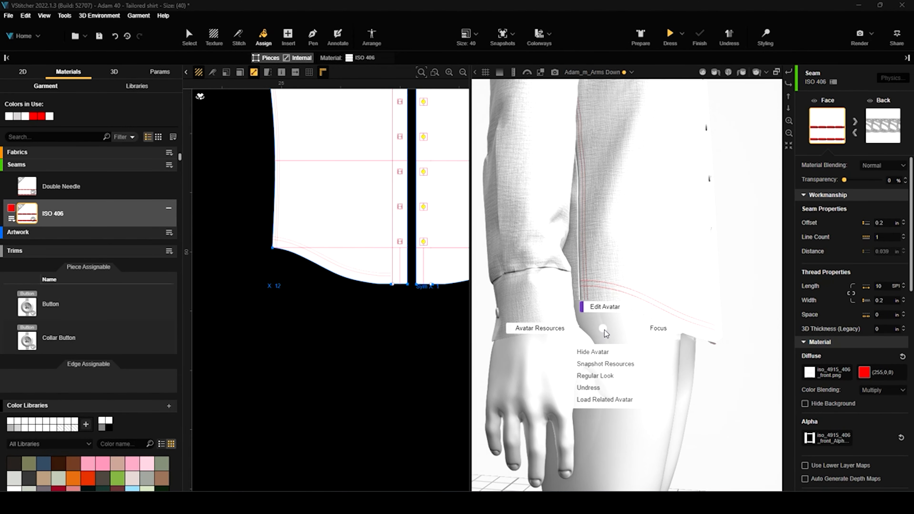
left_click(604, 353)
scroll(635, 313, "up", 3)
left_click_drag(620, 381, 601, 326, "alt")
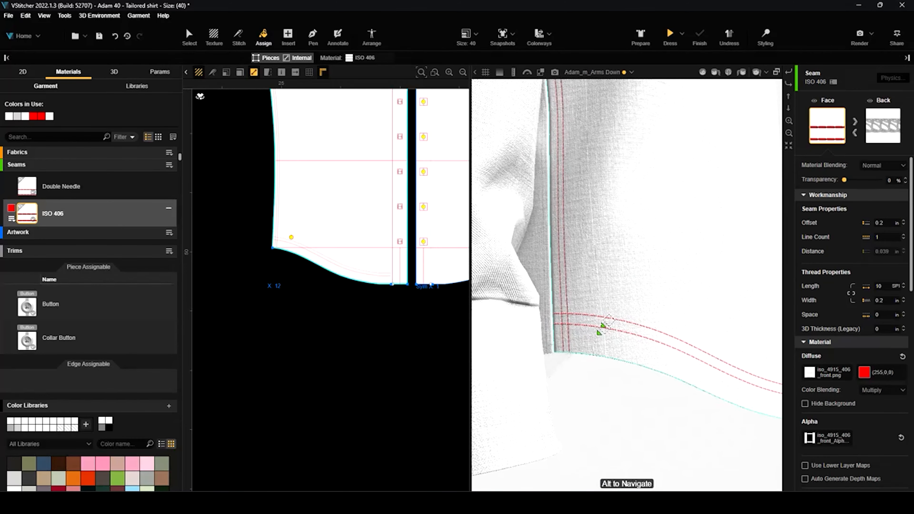
scroll(594, 337, "up", 4)
scroll(576, 343, "down", 1)
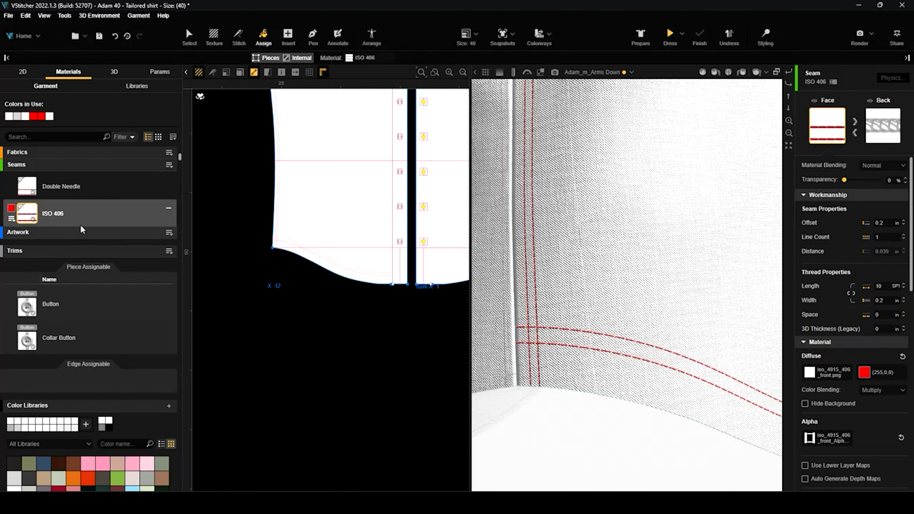
Set the Oxford Shirting One Tone fabric's normal depth to 0 and examine the crossing stitches at the hem corner.
scroll(79, 213, "up", 1)
scroll(83, 236, "up", 3)
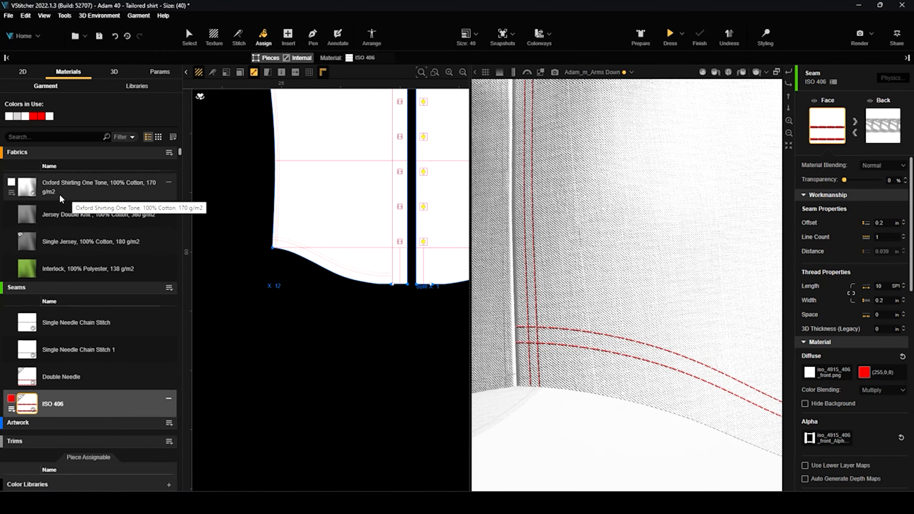
left_click(68, 196)
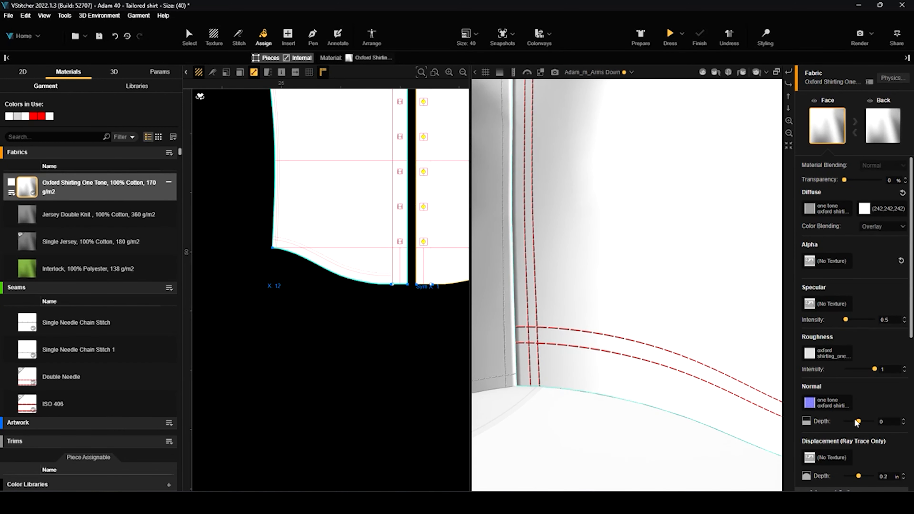
scroll(531, 376, "up", 1)
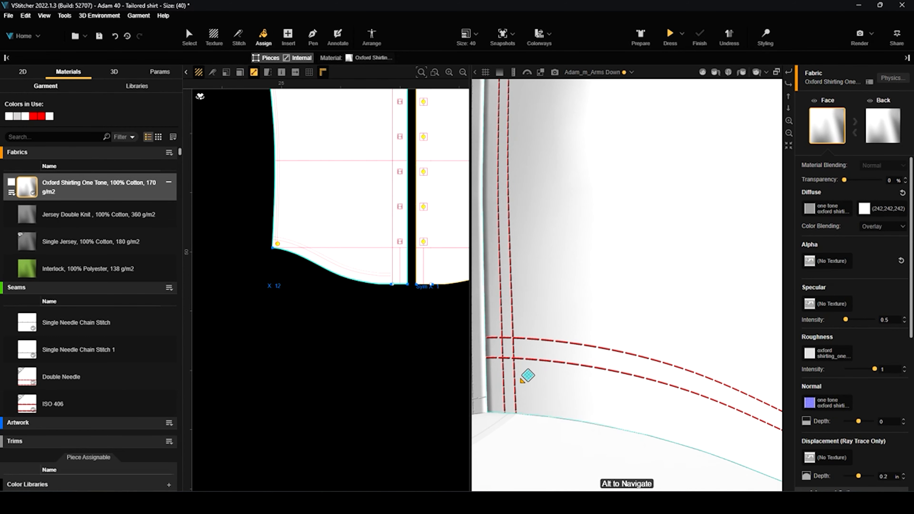
right_click_drag(521, 382, 537, 430, "alt")
left_click_drag(537, 430, 557, 304, "alt")
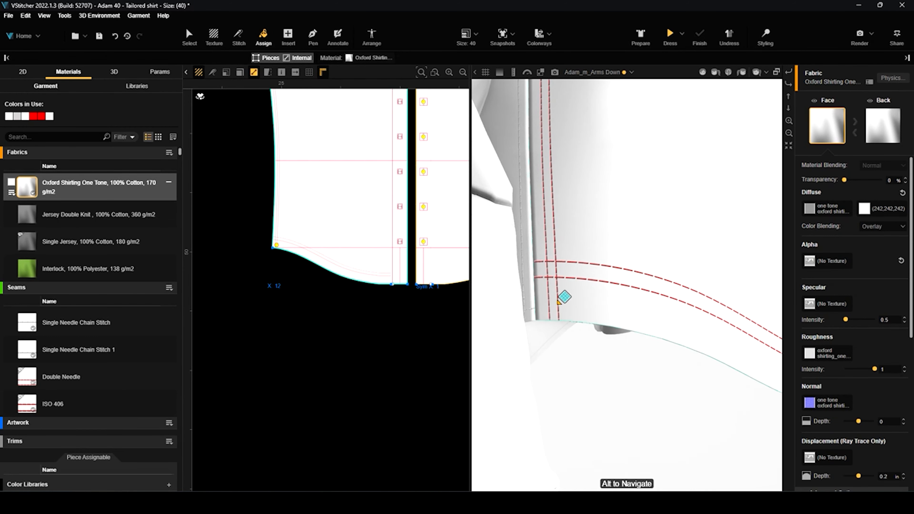
scroll(565, 297, "up", 2)
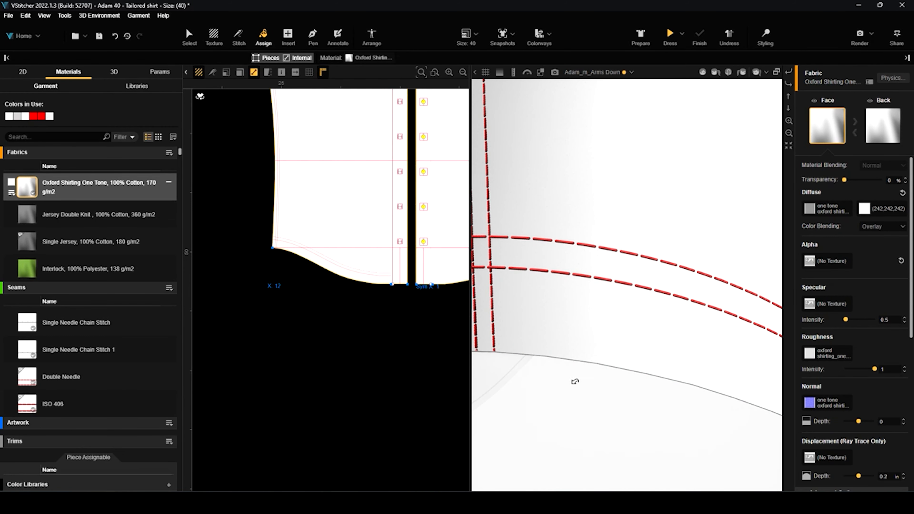
left_click_drag(575, 381, 575, 385, "alt")
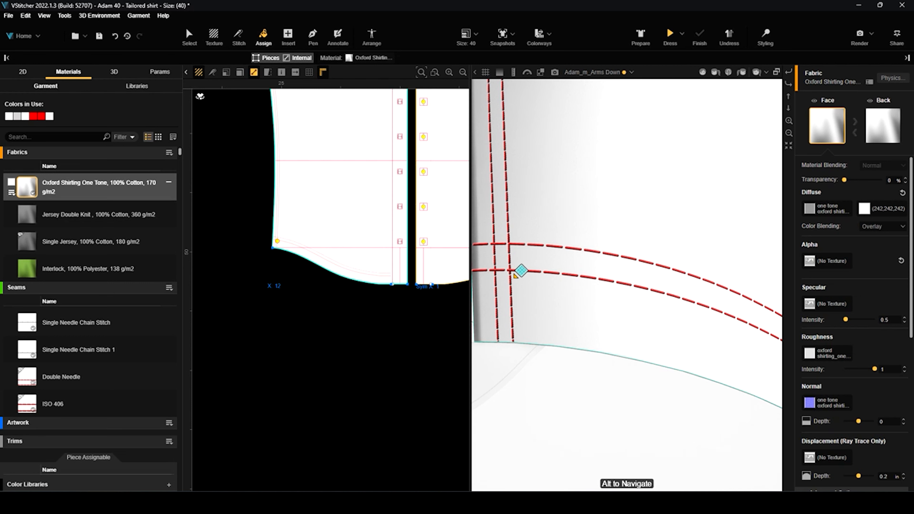
scroll(587, 331, "down", 1)
left_click_drag(587, 330, 593, 339, "alt")
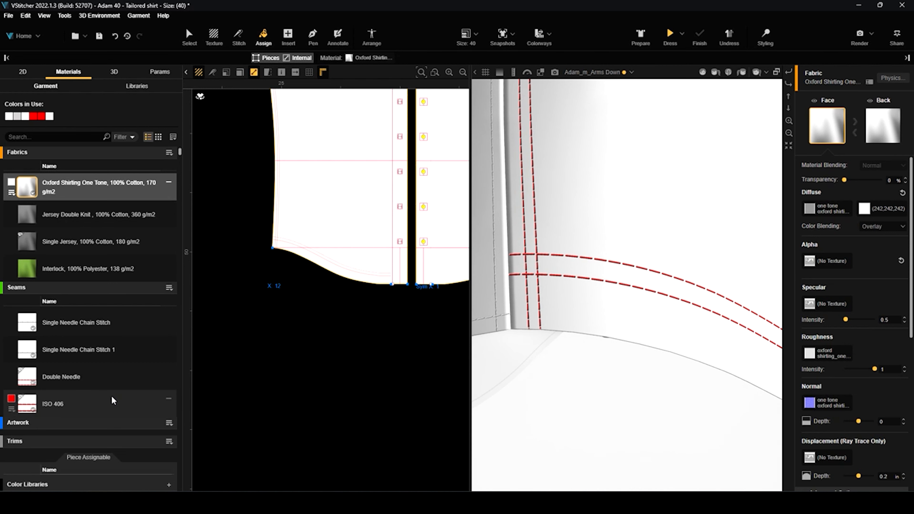
Inspect the properties of the seams on the front piece's hem and side edges with the Texture tool.
left_click(213, 36)
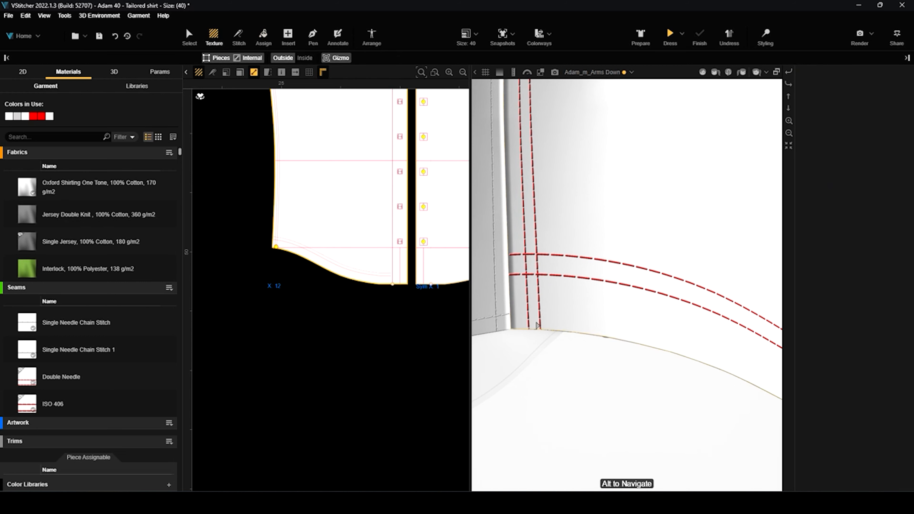
left_click(537, 330)
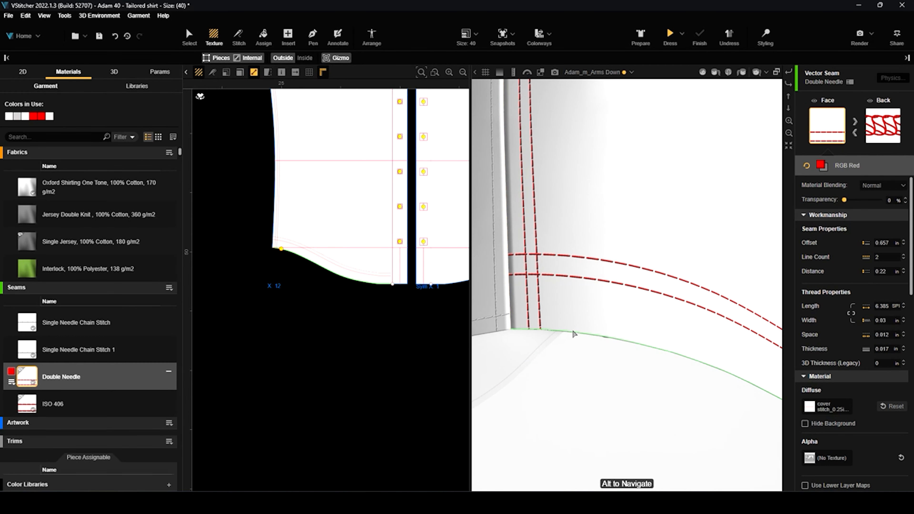
left_click(511, 291)
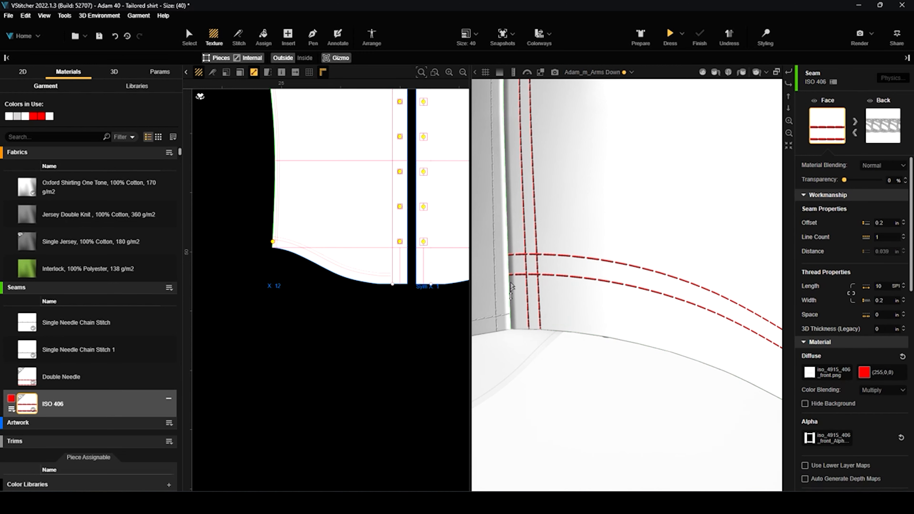
left_click(560, 329)
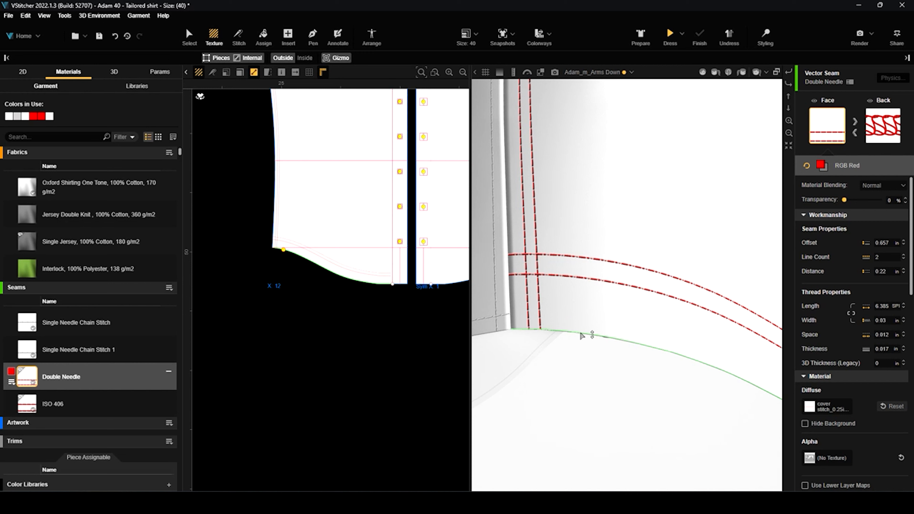
Try Overlap 2 and apply Cover 1 as the Corner Seam Alignment at the front piece's side-hem corner point.
scroll(266, 259, "up", 4)
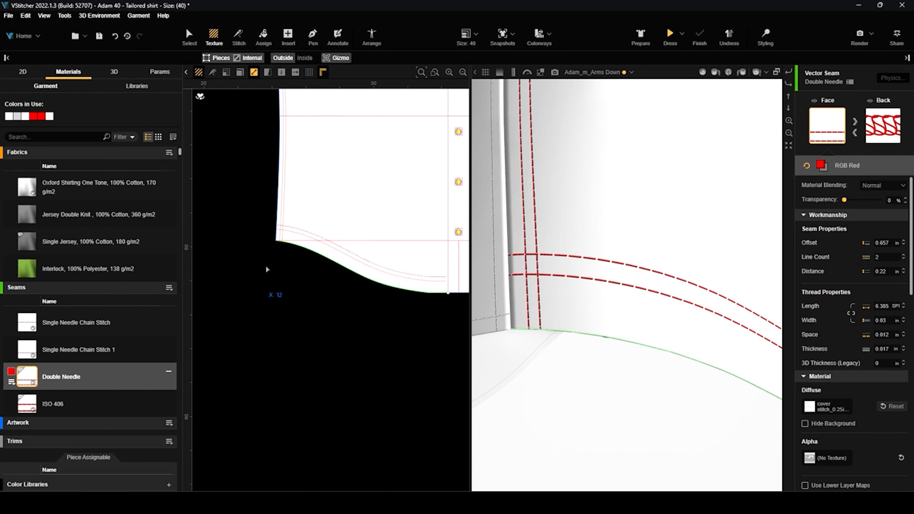
left_click(188, 34)
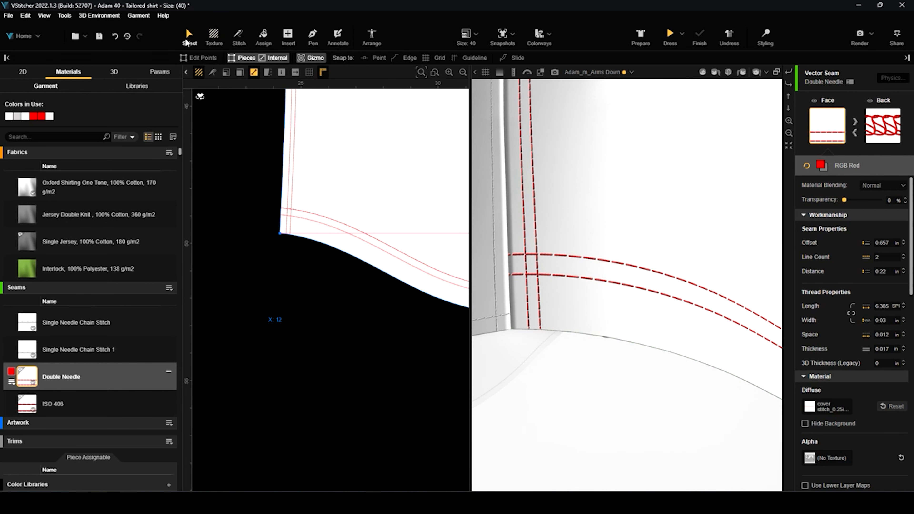
scroll(278, 253, "up", 2)
scroll(296, 231, "up", 2)
scroll(264, 298, "up", 1)
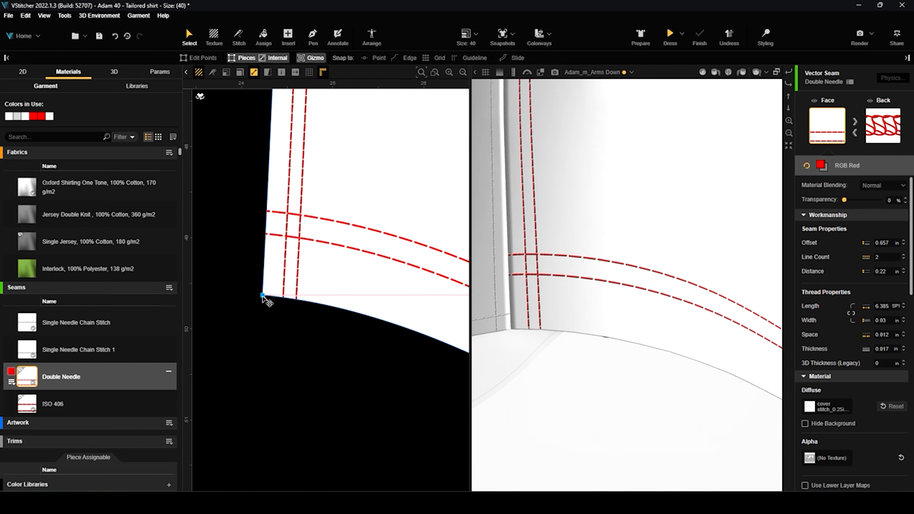
left_click(263, 296)
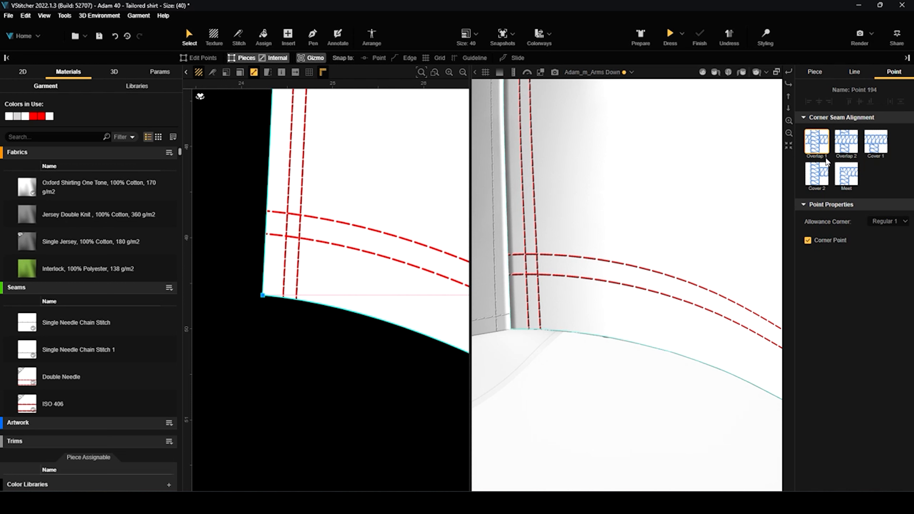
left_click(846, 143)
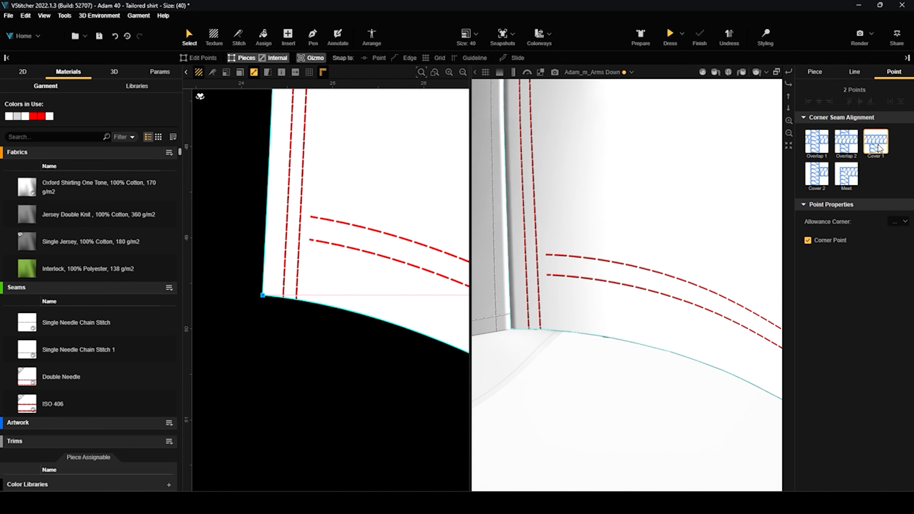
Compare the Cover 2, Meet and Overlap 2 corner seam alignments at the front piece's side-hem corner, and apply Overlap 1.
left_click(822, 178)
left_click(846, 175)
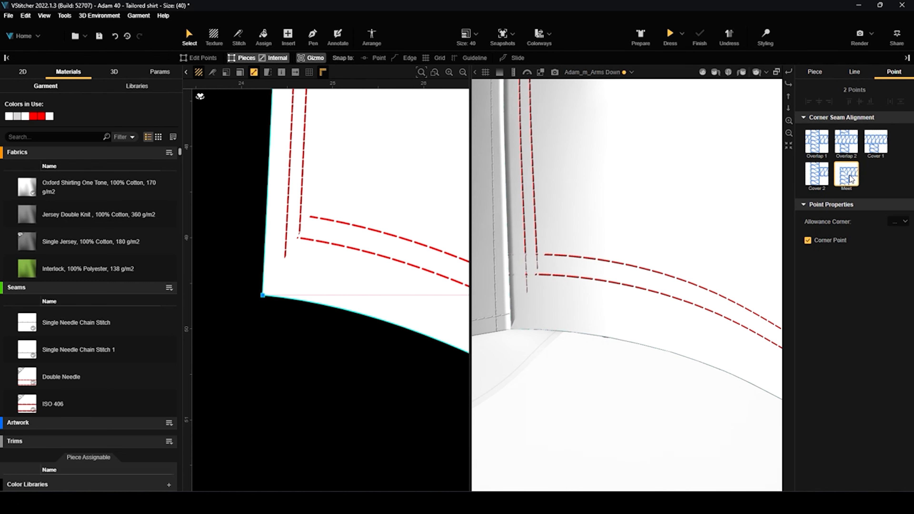
left_click(847, 151)
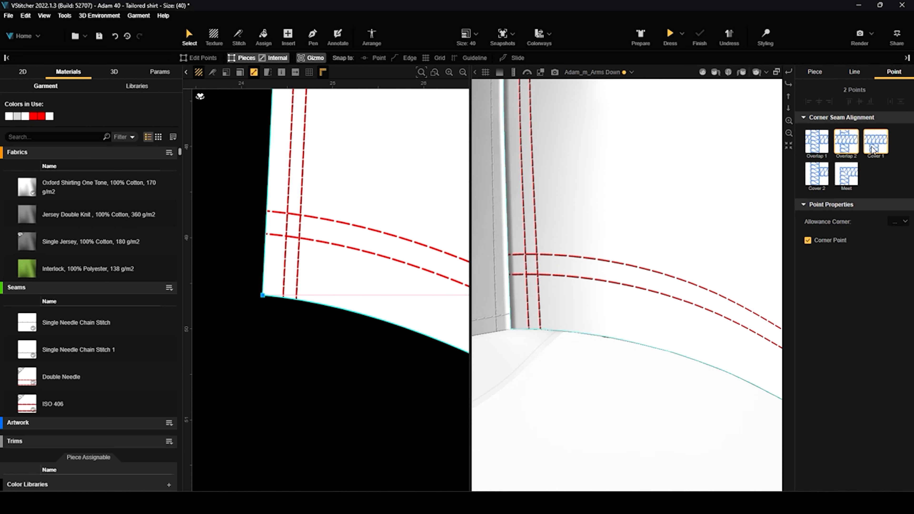
left_click(824, 175)
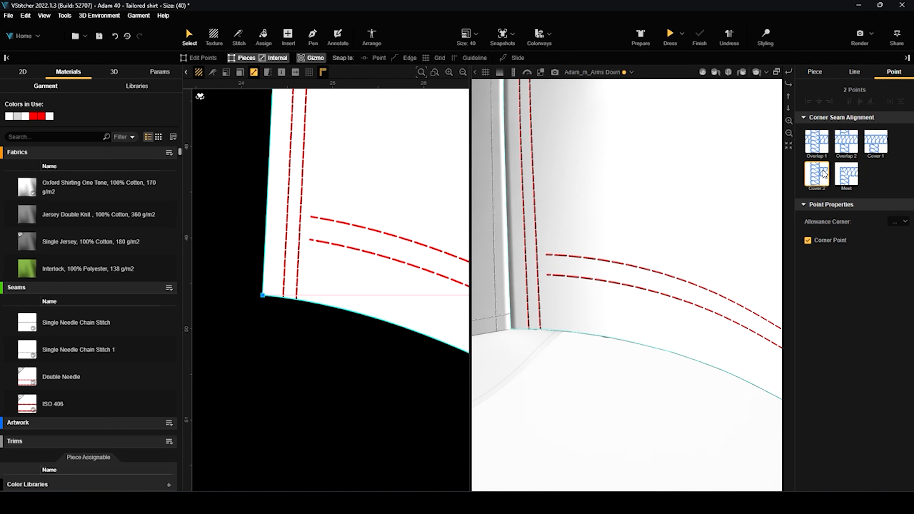
left_click(821, 152)
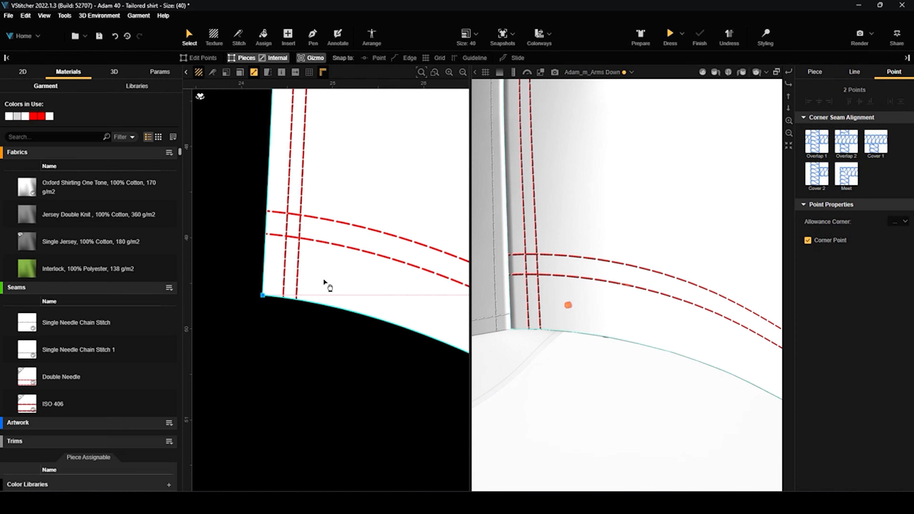
Add the R (1) image from the Downloads folder to the garment's artwork, checking which file formats are supported.
scroll(551, 238, "down", 3)
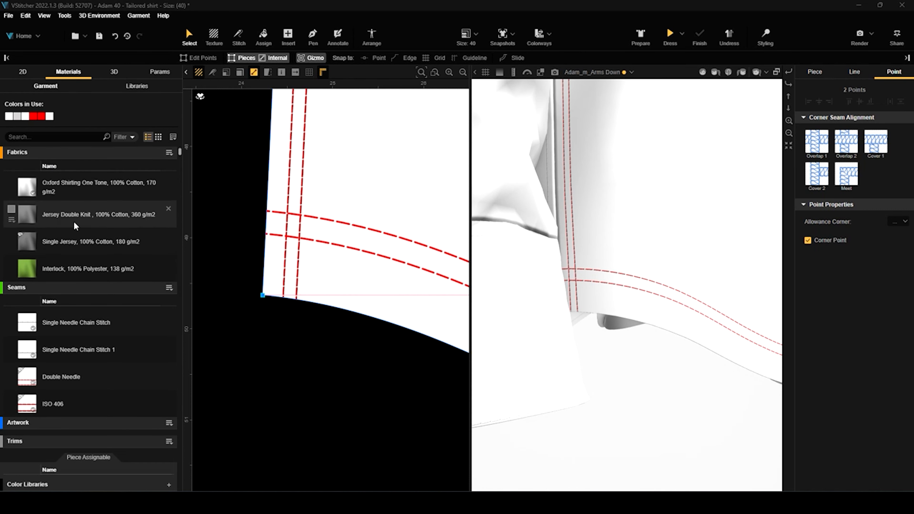
scroll(120, 335, "down", 3)
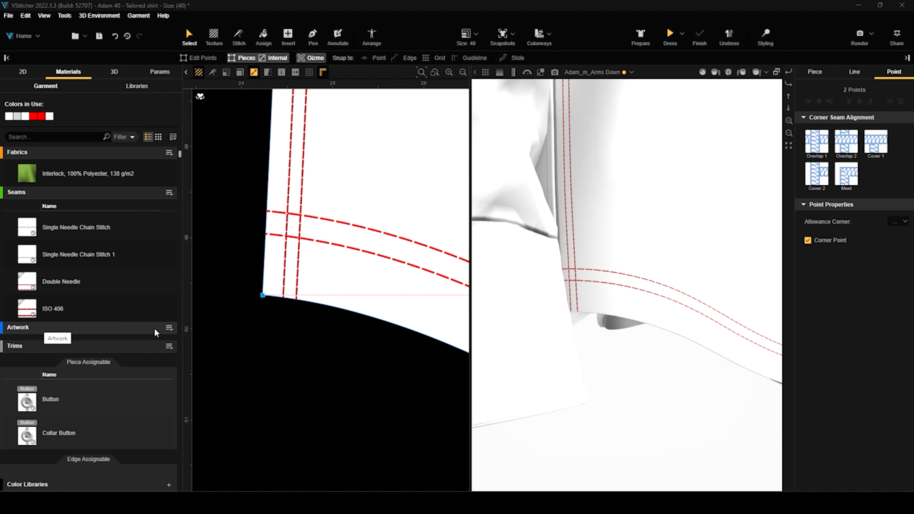
left_click(169, 327)
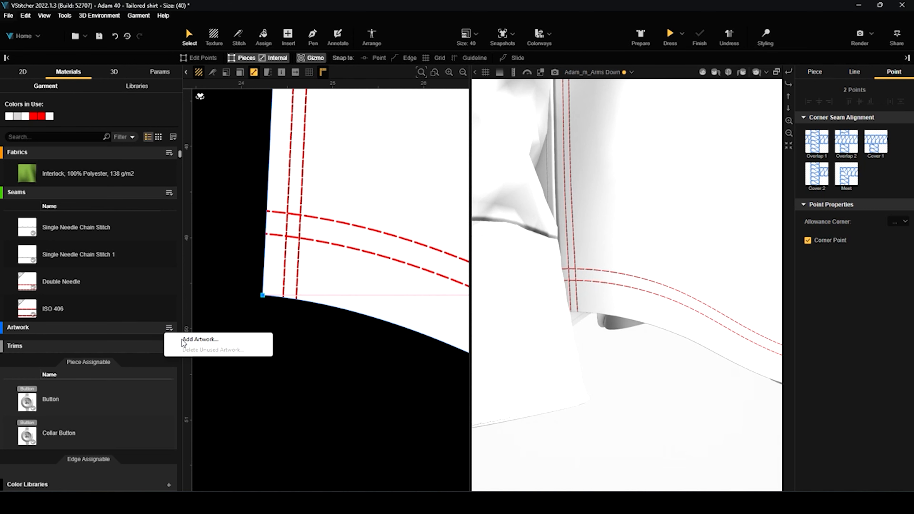
left_click(182, 340)
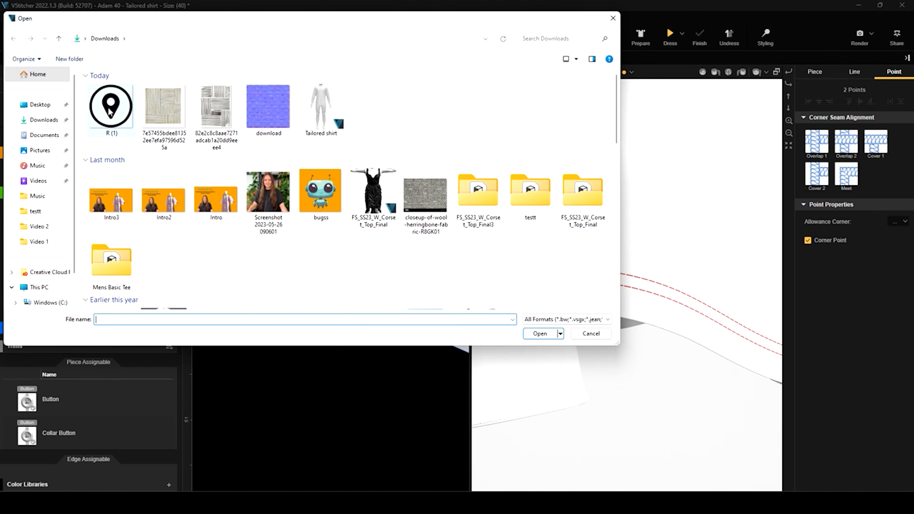
left_click(109, 110)
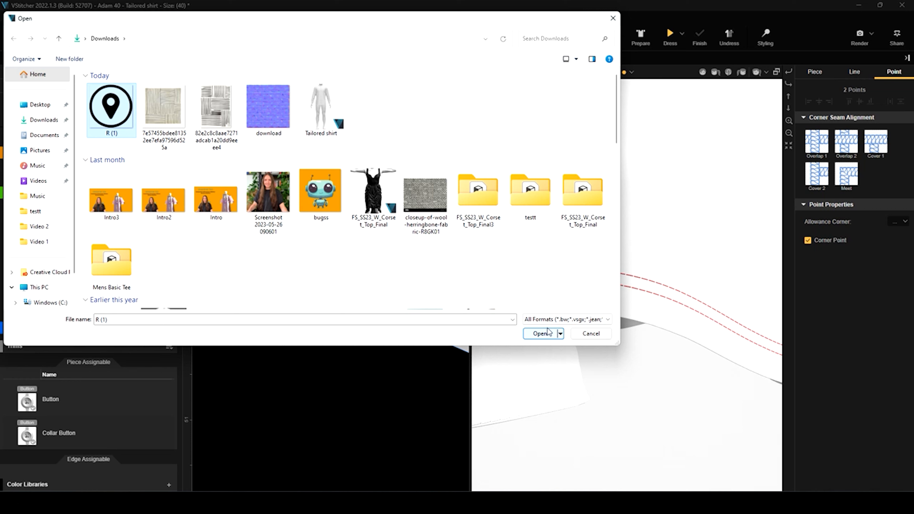
left_click(569, 320)
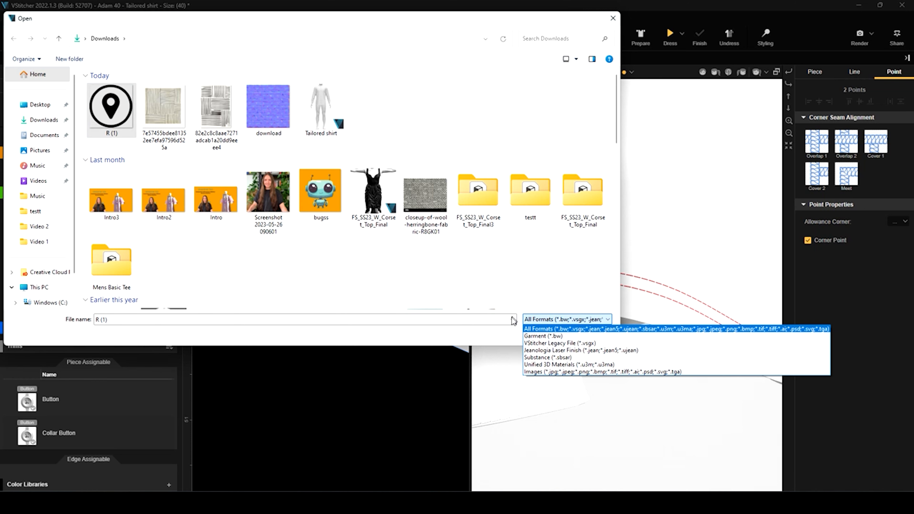
left_click(520, 340)
left_click(538, 331)
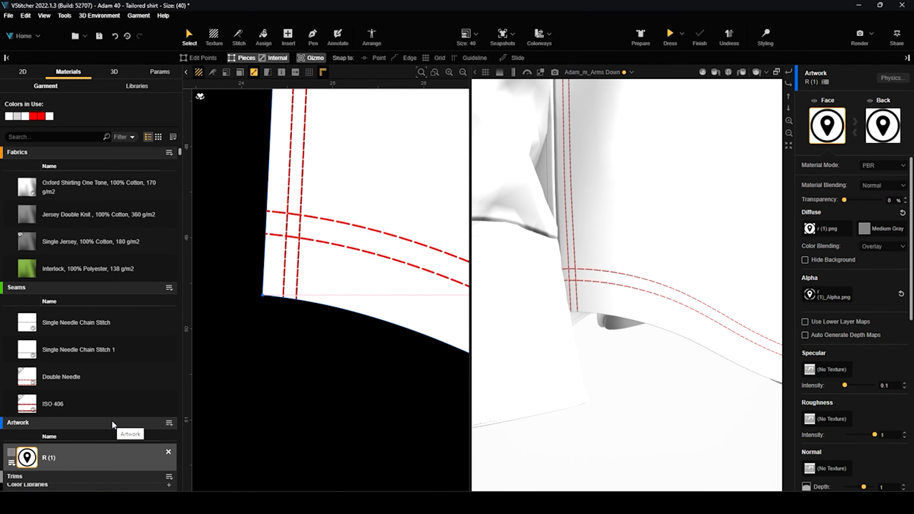
Add the bugss image from the Downloads folder as a second artwork.
scroll(107, 408, "down", 2)
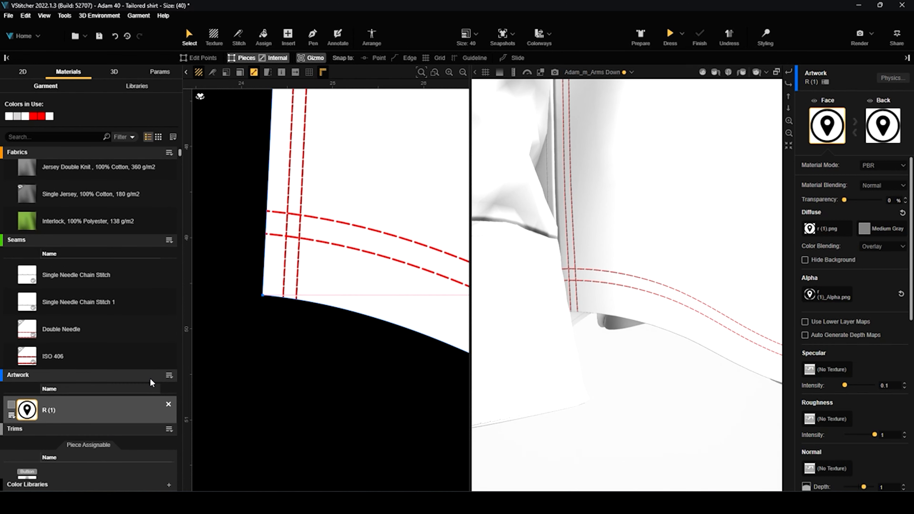
left_click(175, 379)
left_click(183, 385)
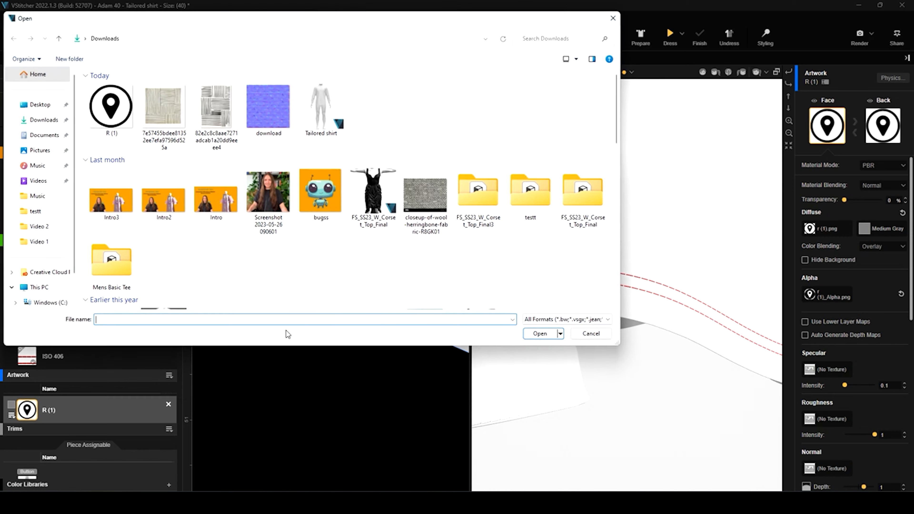
left_click(313, 200)
left_click(539, 334)
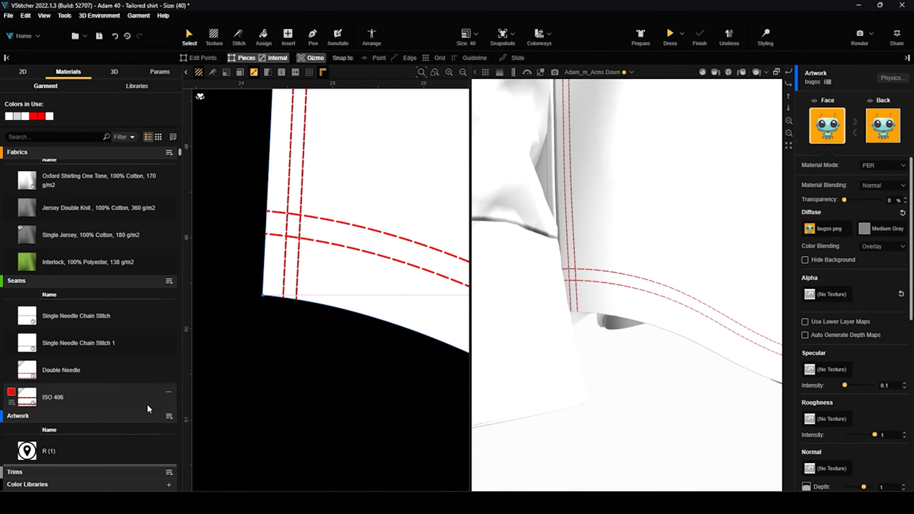
Add the woven-texture image 7e57455bdee81352ee7efa97596d525a as a third artwork.
scroll(146, 394, "down", 1)
left_click(169, 321)
left_click(182, 334)
left_click(167, 121)
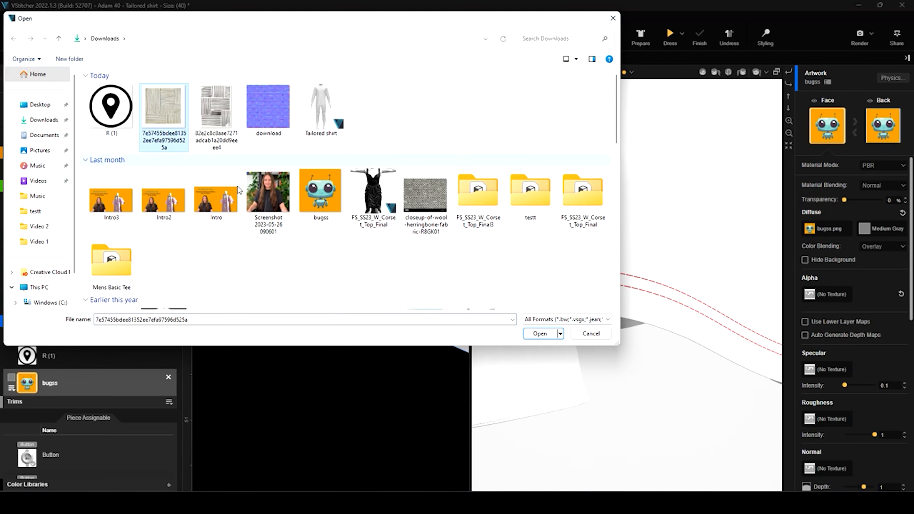
left_click(540, 334)
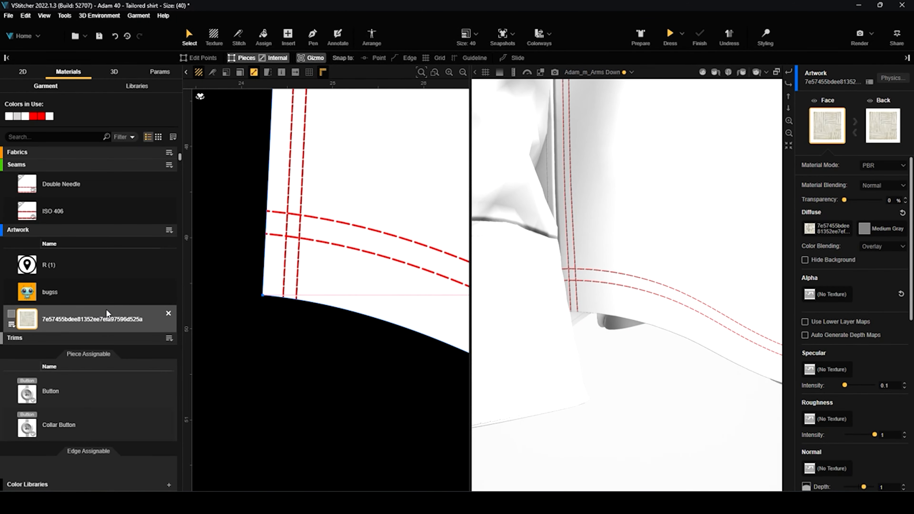
Bring the whole shirt front into view and change the 3D environment to Dark Gray.
scroll(101, 303, "up", 2)
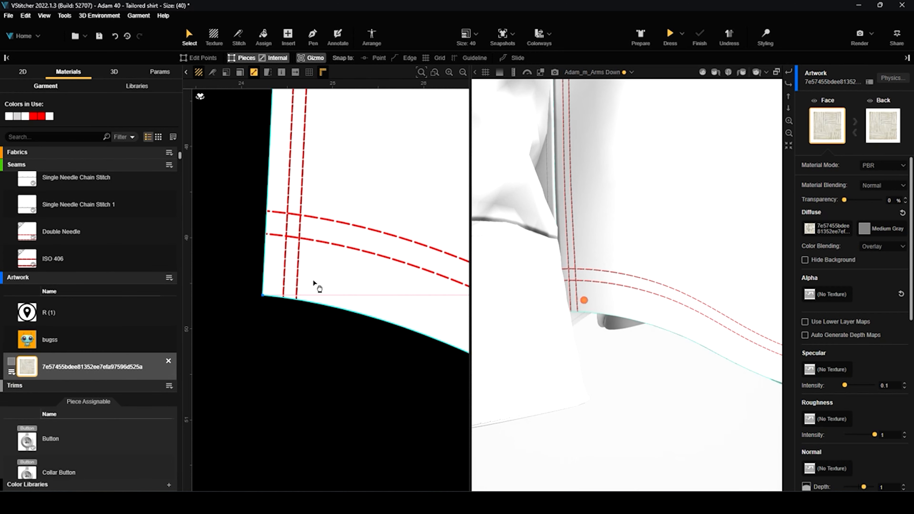
scroll(396, 306, "down", 8)
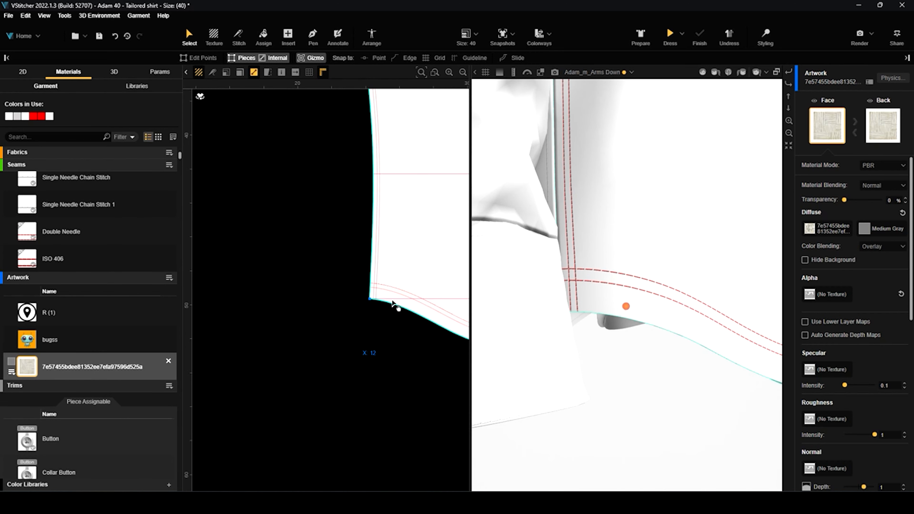
scroll(414, 267, "down", 4)
scroll(609, 378, "down", 4)
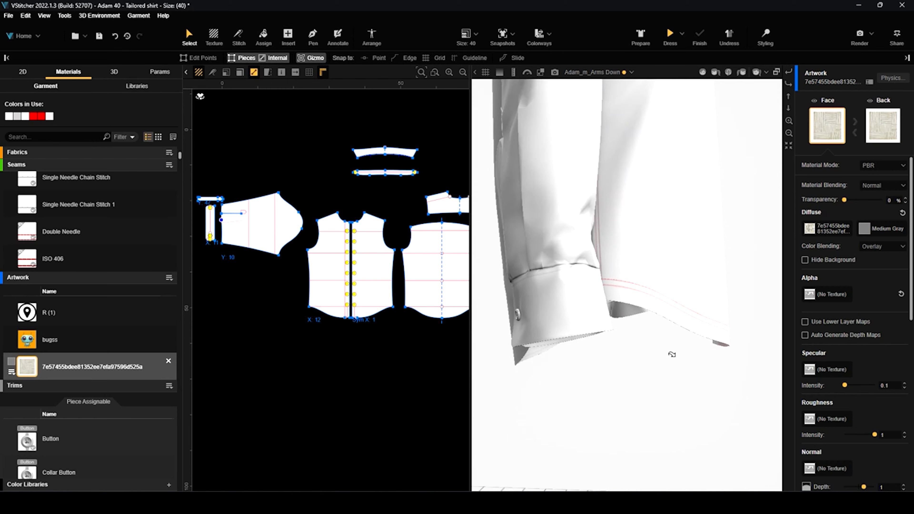
left_click_drag(709, 234, 707, 135)
scroll(707, 135, "down", 4)
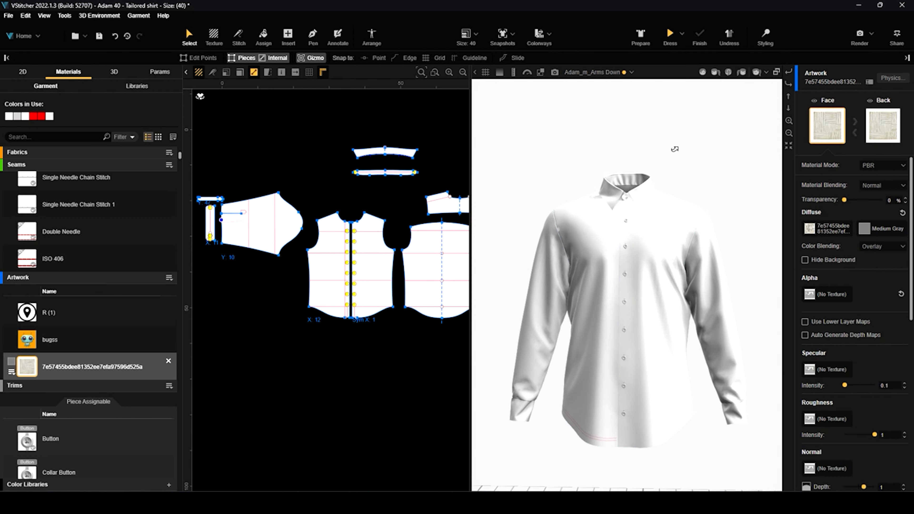
left_click(107, 18)
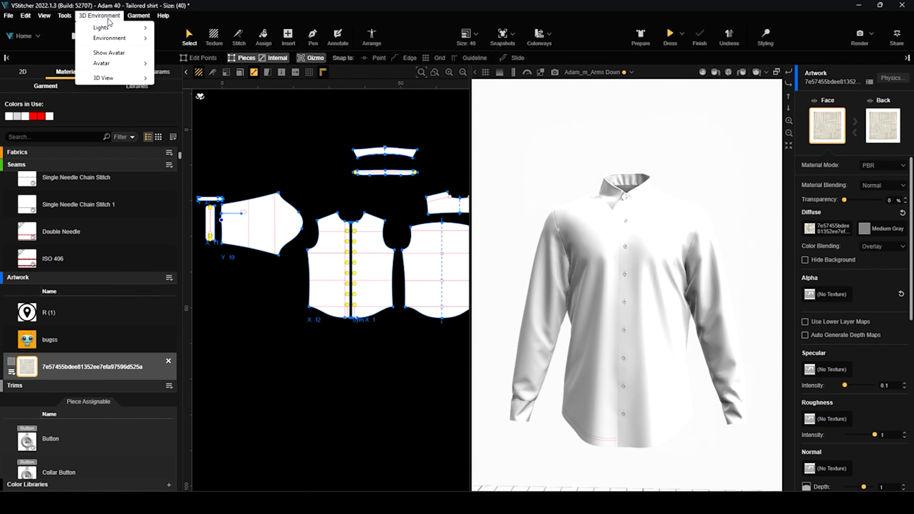
mouse_move(115, 38)
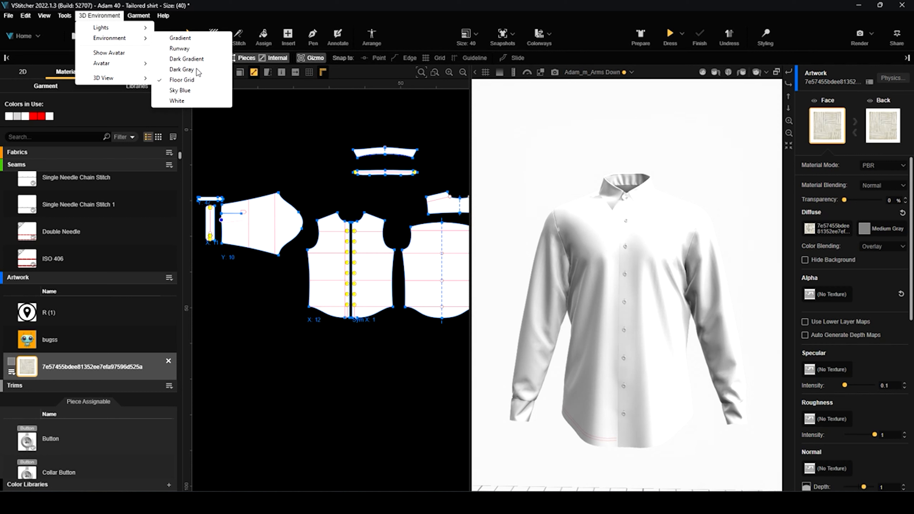
left_click(182, 69)
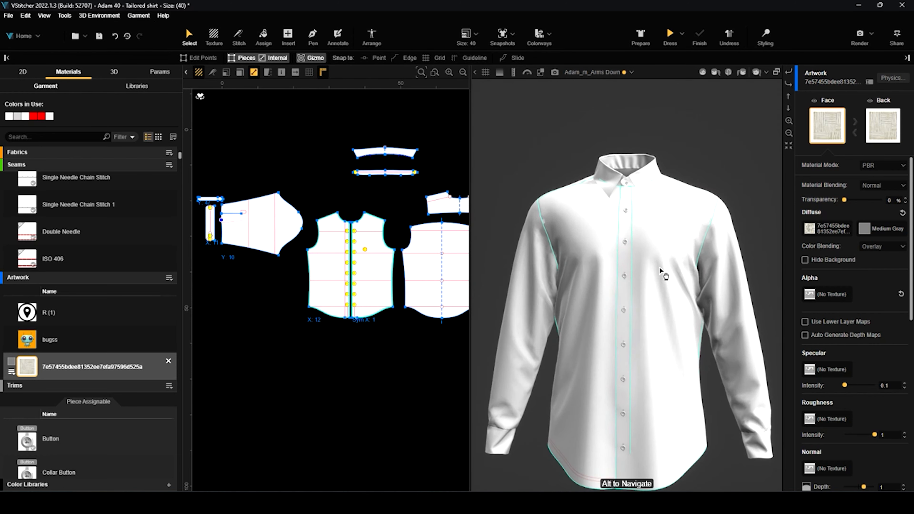
Place the R (1) artwork on the chest of the shirt's left front piece, on the wearer's left.
scroll(704, 224, "up", 2)
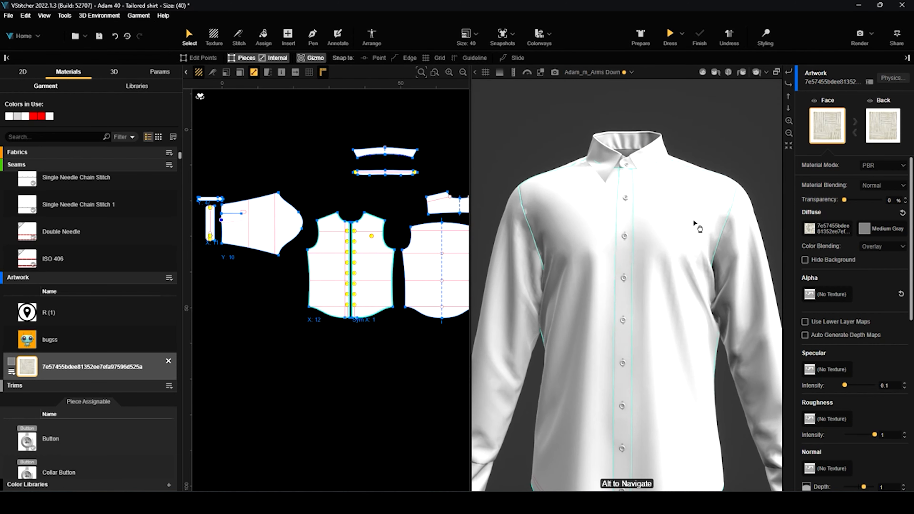
mouse_move(158, 318)
left_mouse_down()
mouse_move(104, 317)
mouse_move(531, 223)
mouse_move(79, 295)
mouse_move(71, 318)
left_mouse_up()
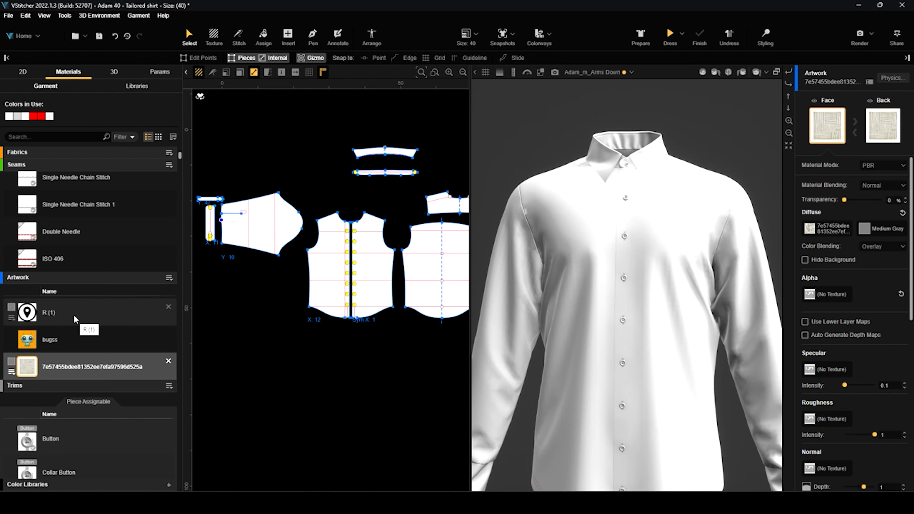
left_click_drag(72, 313, 670, 238)
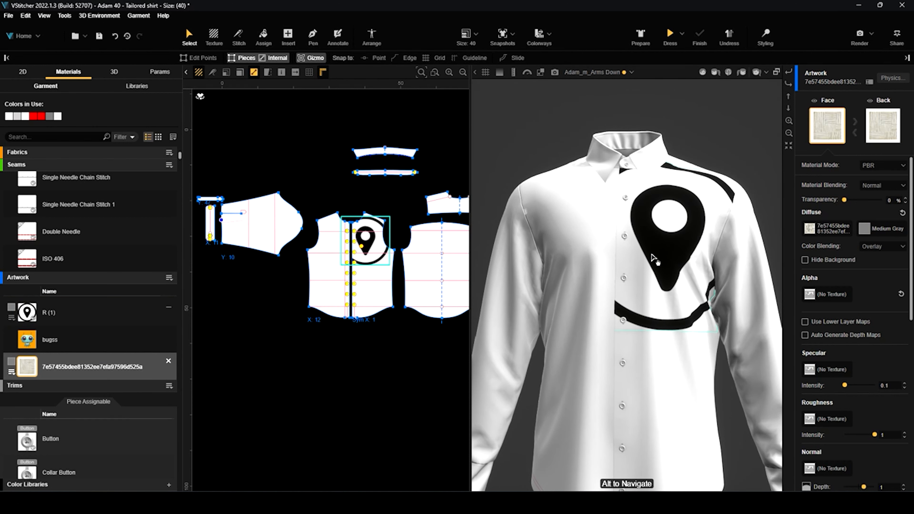
Set the chest artwork's width to 6 in and scale it down with the Gizmo to about 3.79 in wide.
left_click(693, 240)
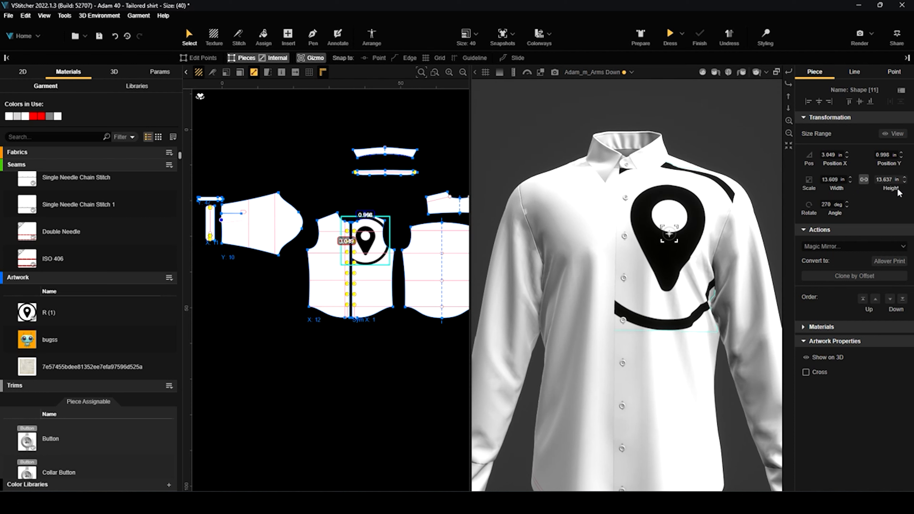
left_click(829, 179)
type("6")
key("Return")
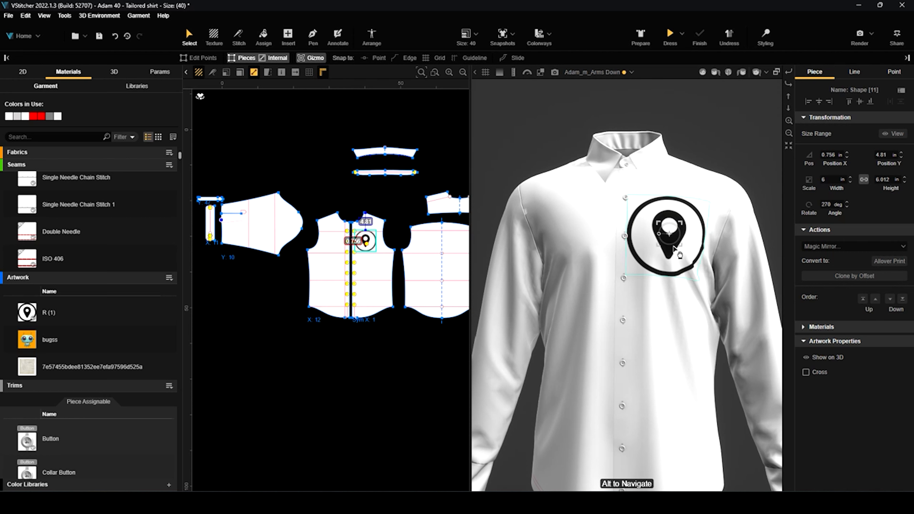
left_click(310, 58)
left_click_drag(681, 247, 654, 235)
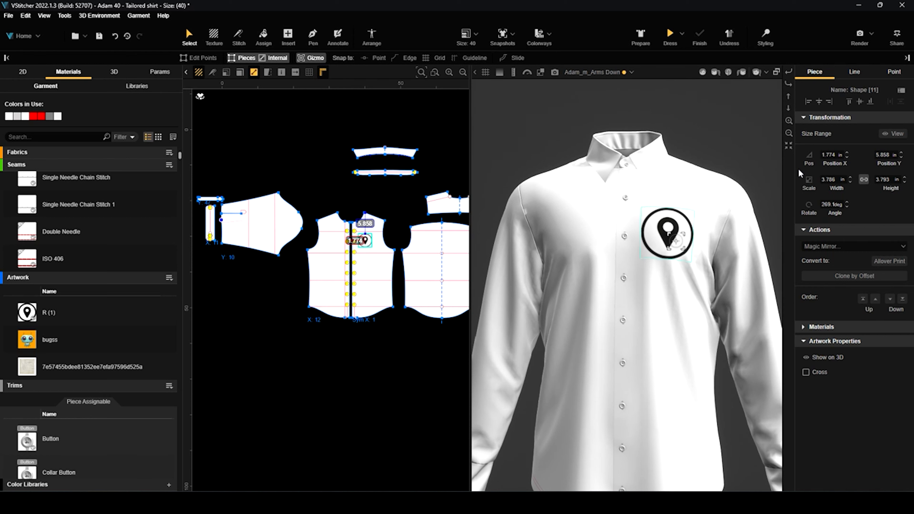
Try mirroring the chest artwork onto the opposite front piece with Magic Mirror's Shape + Material option.
left_click(856, 248)
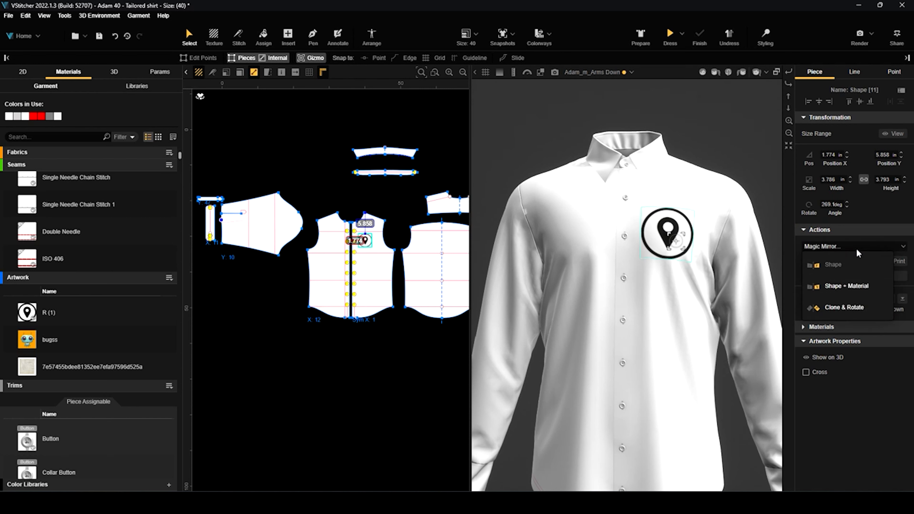
left_click(852, 285)
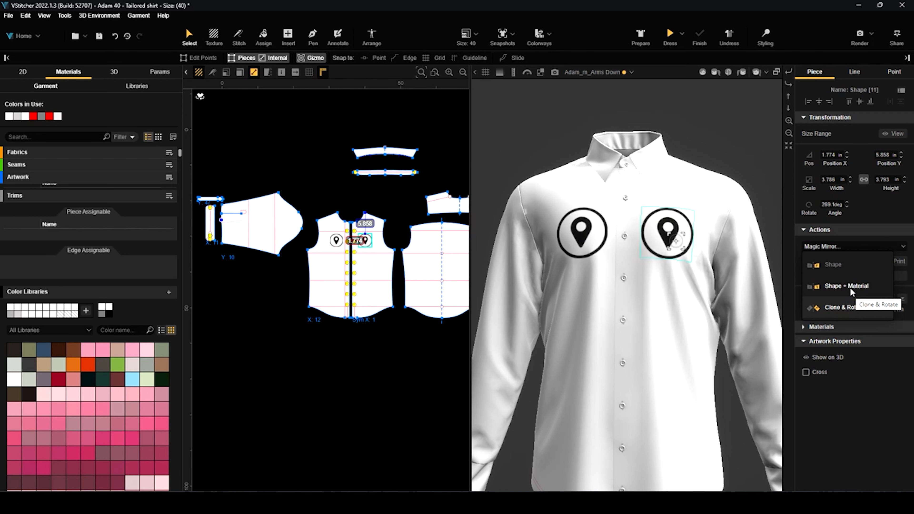
key("ctrl+z")
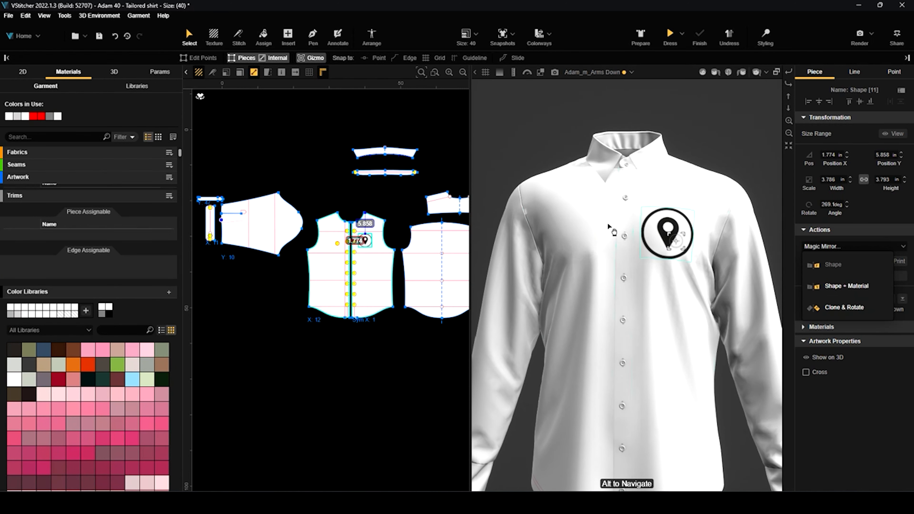
left_click(837, 290)
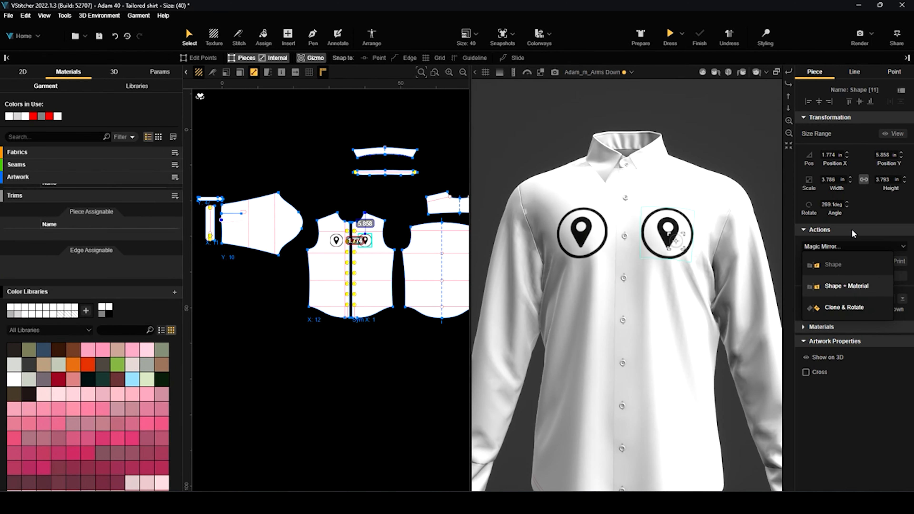
left_click(802, 233)
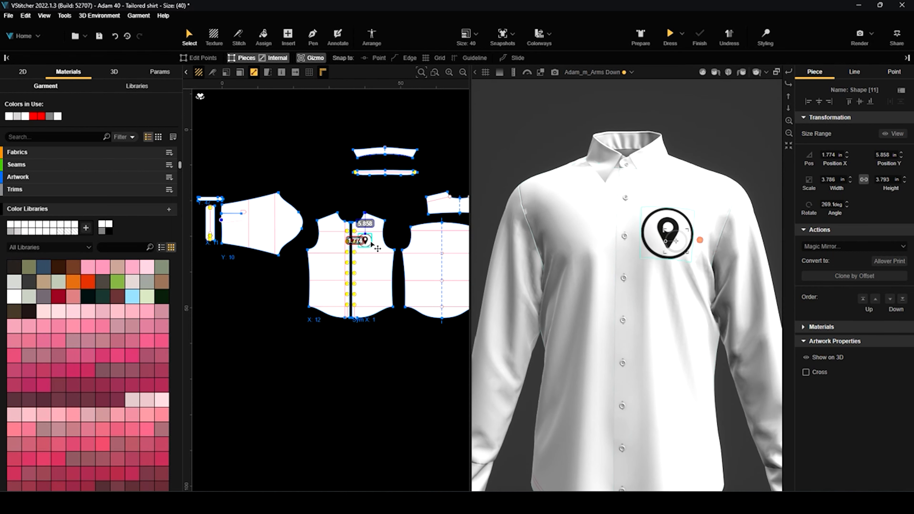
Switch the R (1) artwork's material mode to Substance and give it the Glitter Print effect.
left_click(118, 180)
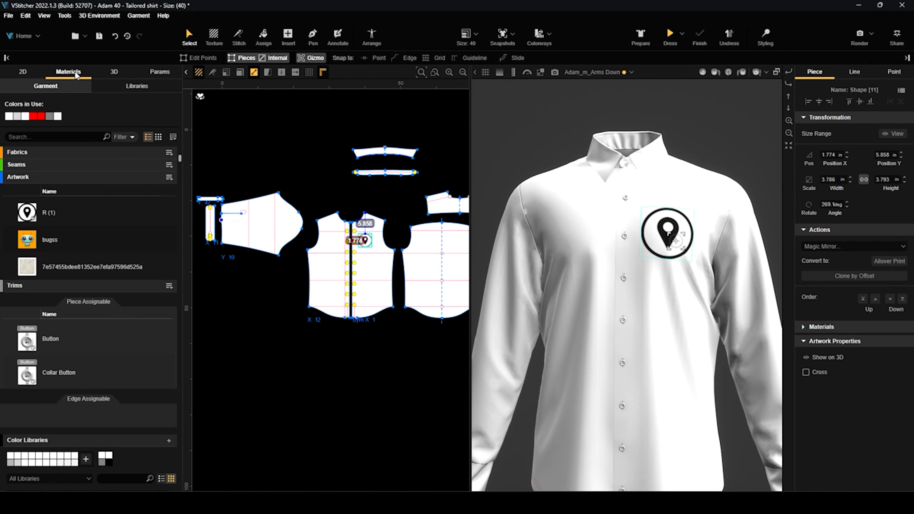
left_click(66, 218)
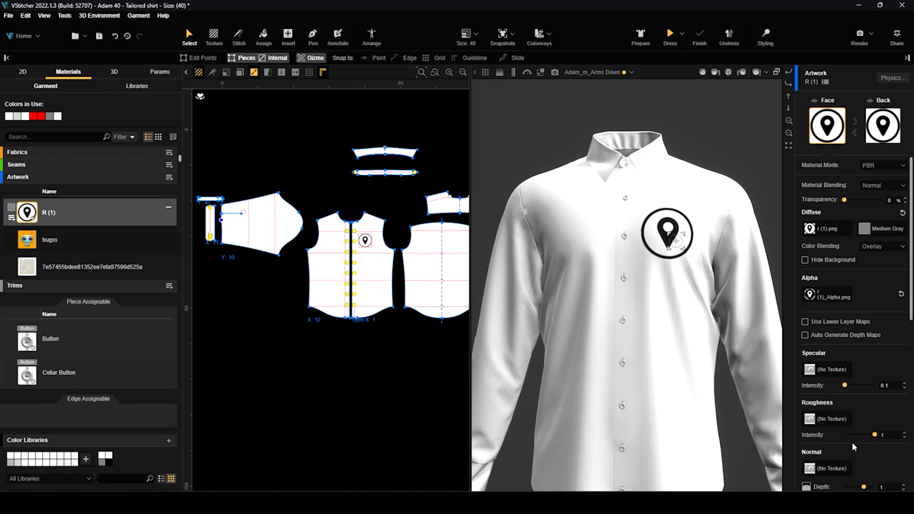
left_click(879, 166)
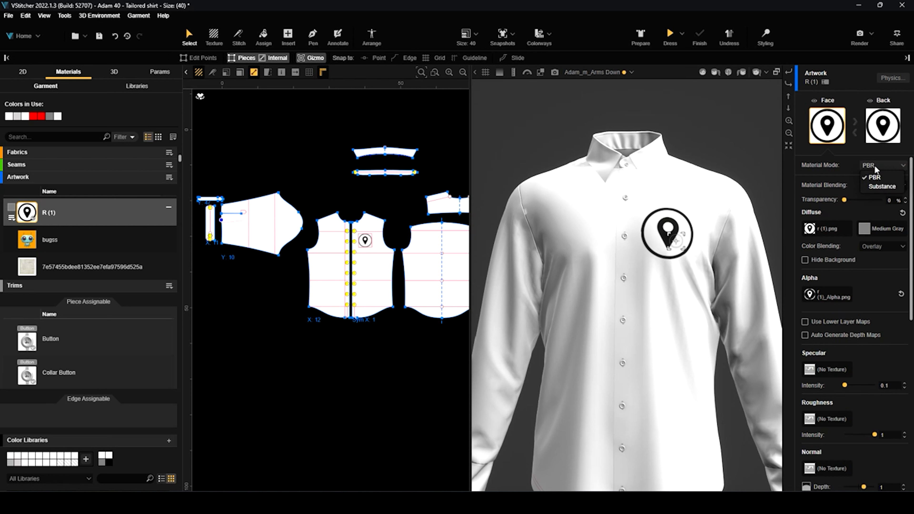
left_click(871, 188)
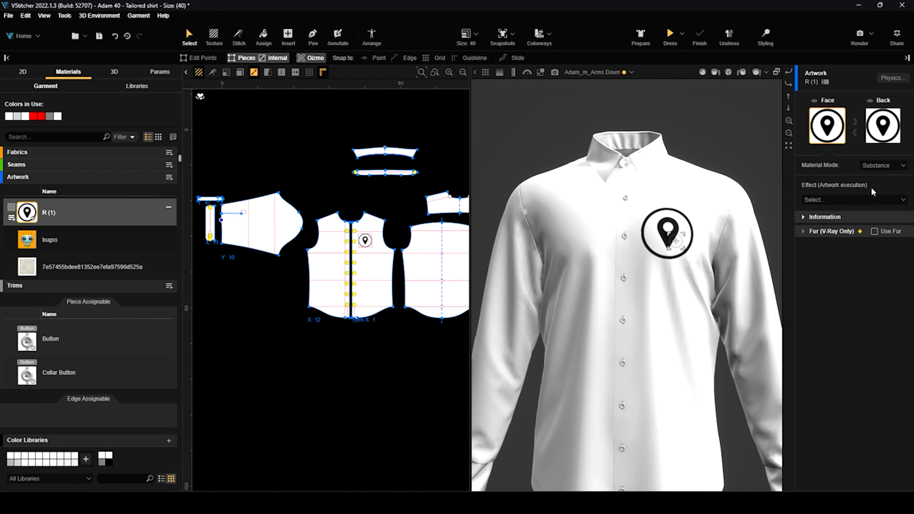
left_click(867, 202)
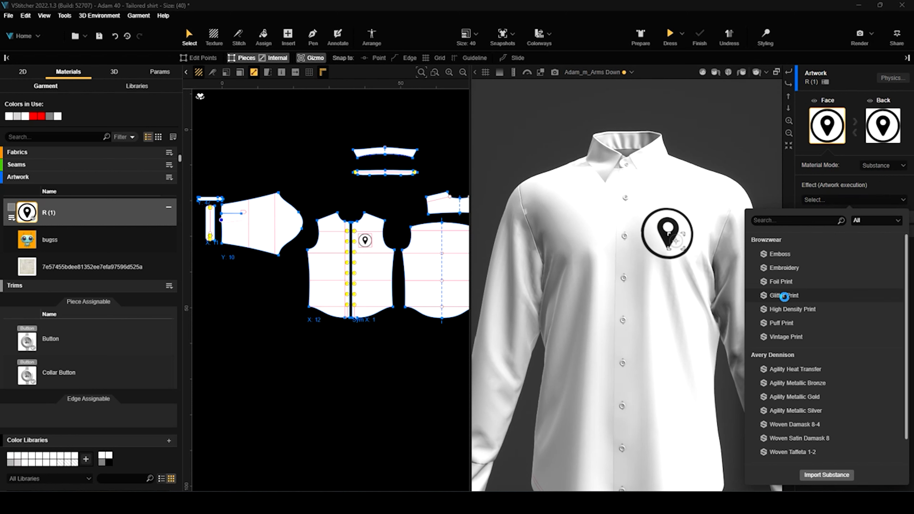
left_click(784, 296)
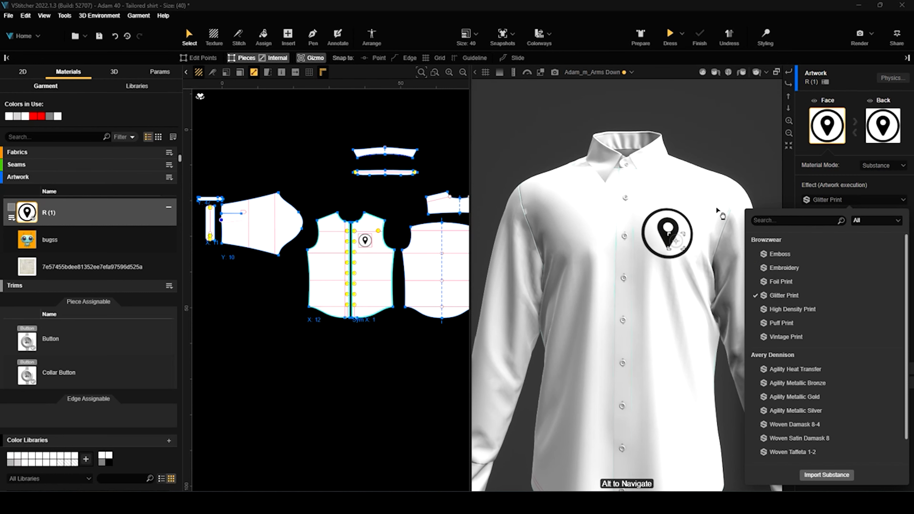
Examine the glitter effect on the chest artwork up close on the dressed shirt.
scroll(722, 211, "up", 3)
scroll(725, 188, "down", 3)
left_click_drag(753, 145, 714, 239)
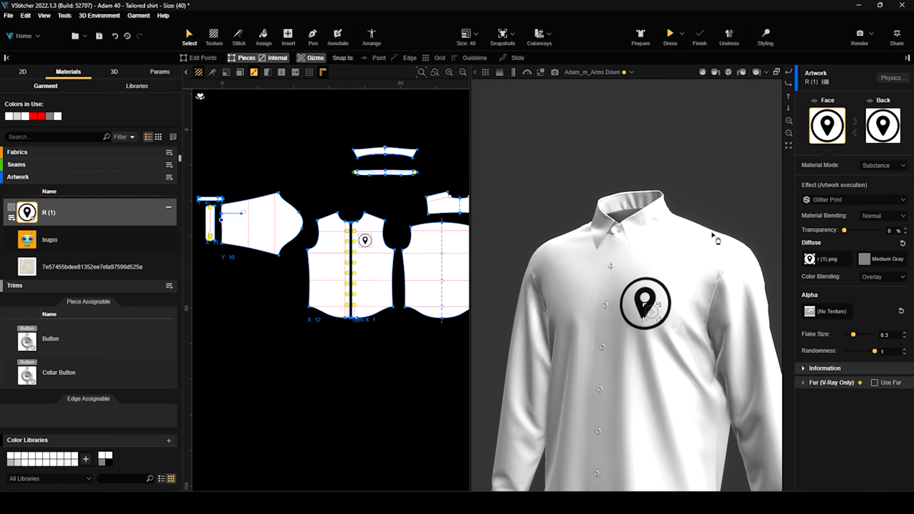
scroll(718, 285, "up", 3)
scroll(718, 285, "up", 2)
scroll(748, 244, "down", 1)
left_click_drag(761, 145, 725, 311)
scroll(724, 310, "up", 2)
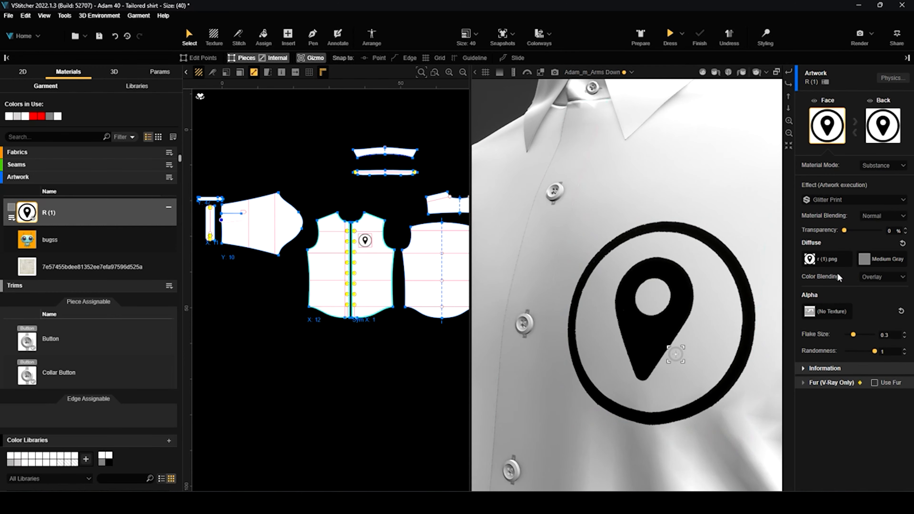
Set the R (1) artwork's diffuse color to red (232,14,14) and its color blending to Recolor.
left_click(864, 259)
left_click(865, 330)
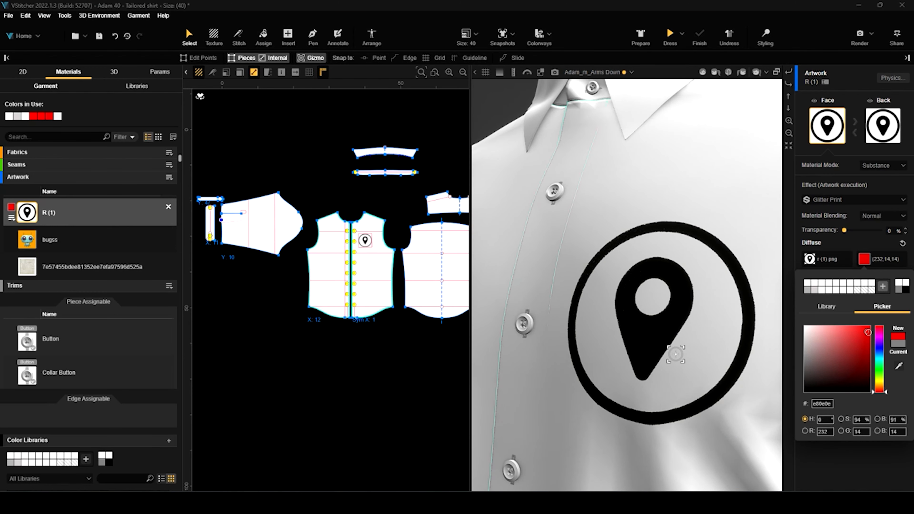
left_click(881, 268)
left_click(881, 277)
left_click(879, 308)
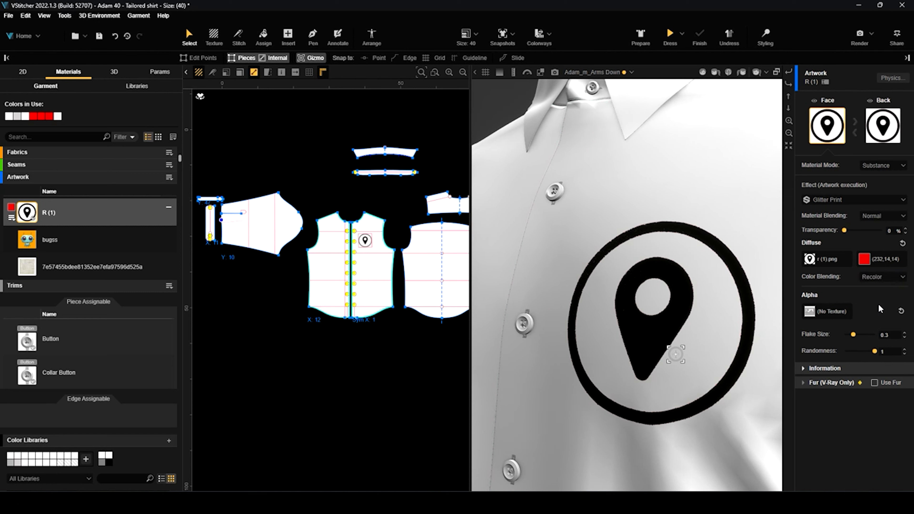
scroll(743, 284, "up", 2)
scroll(749, 287, "down", 3)
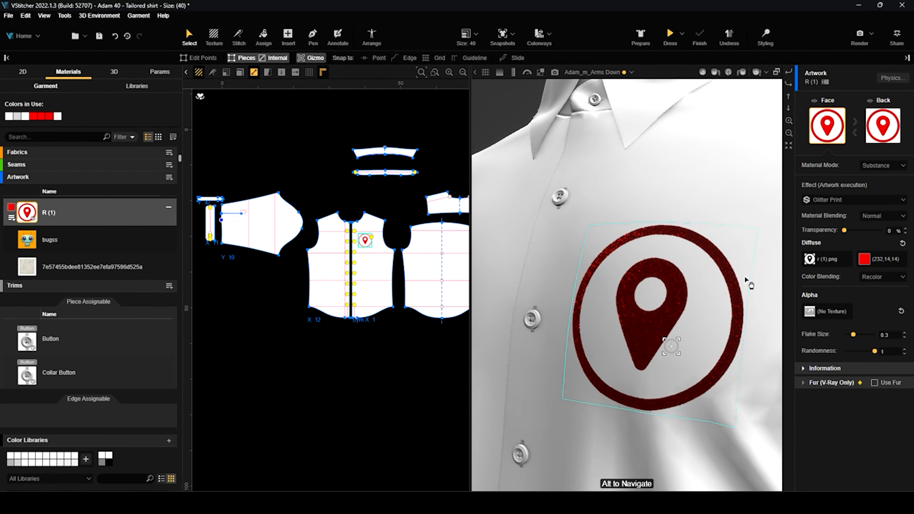
scroll(747, 280, "up", 2)
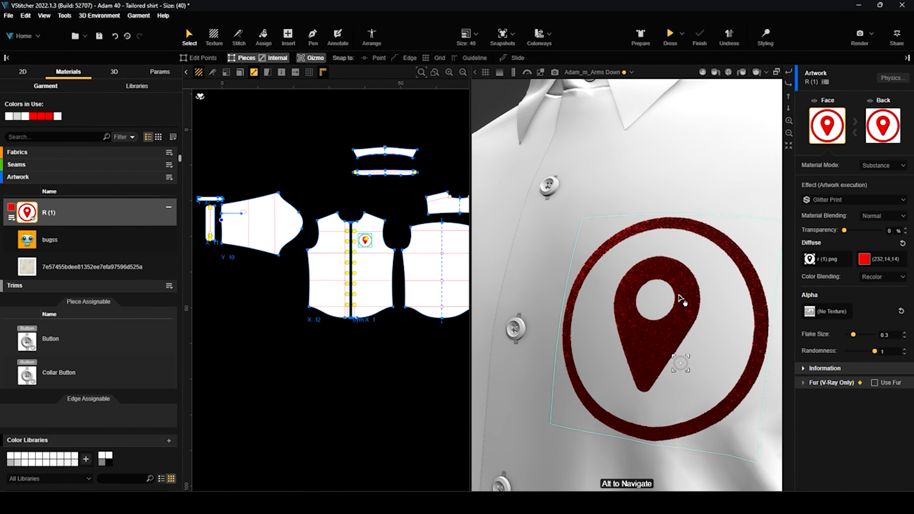
Try the Foil Print and Puff Print effects on the R (1) artwork and return its material mode to PBR.
left_click(858, 199)
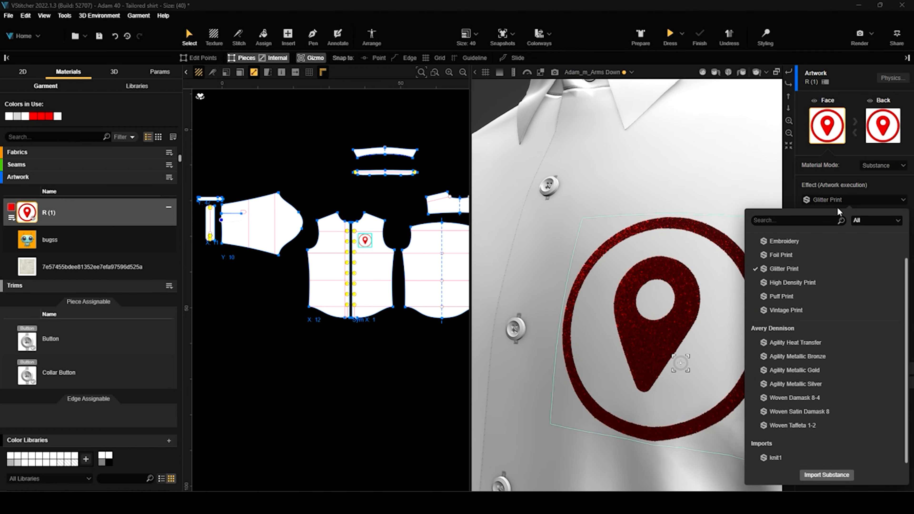
left_click(781, 254)
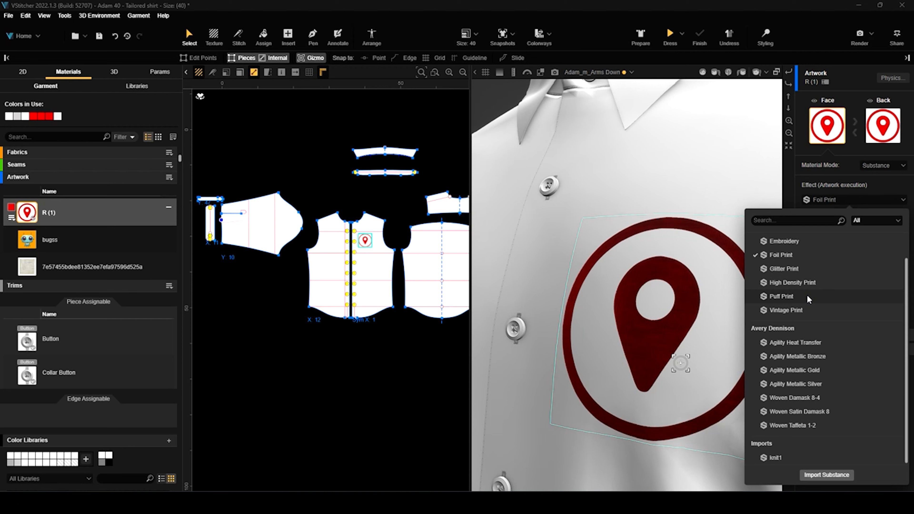
left_click(781, 295)
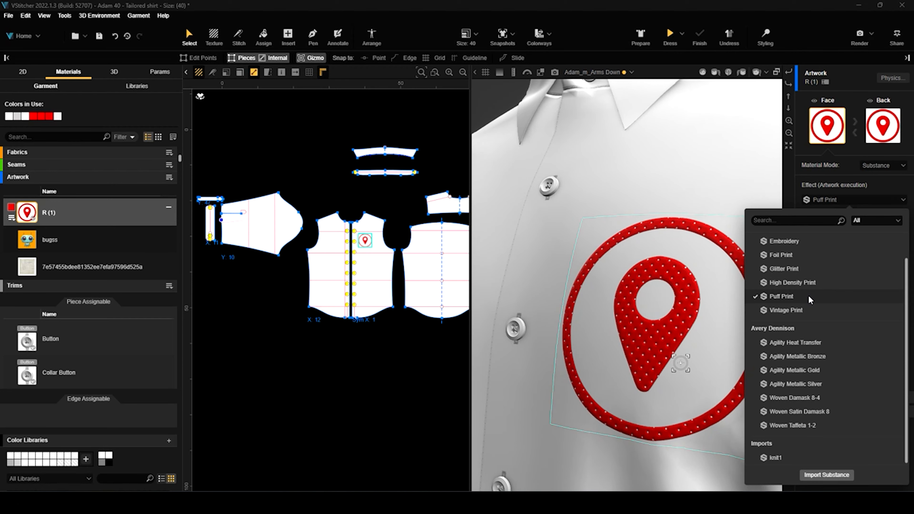
left_click(884, 179)
left_click(882, 167)
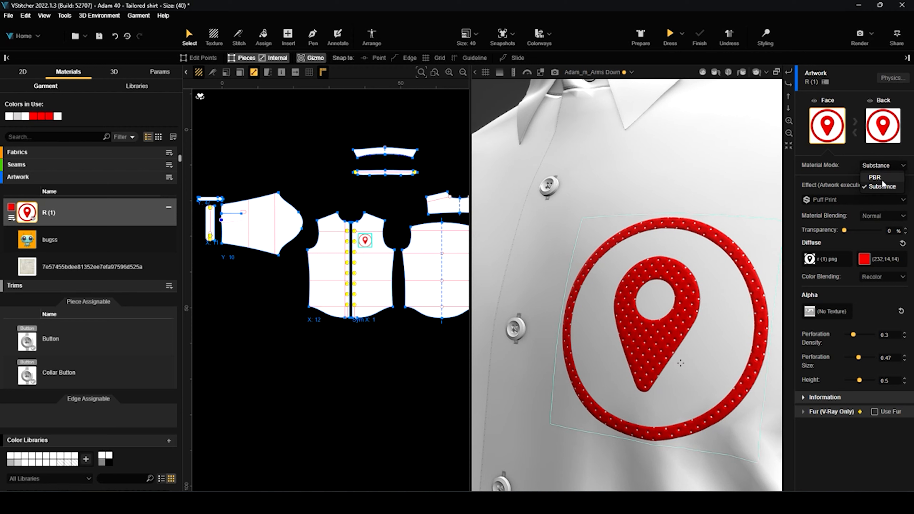
left_click(875, 178)
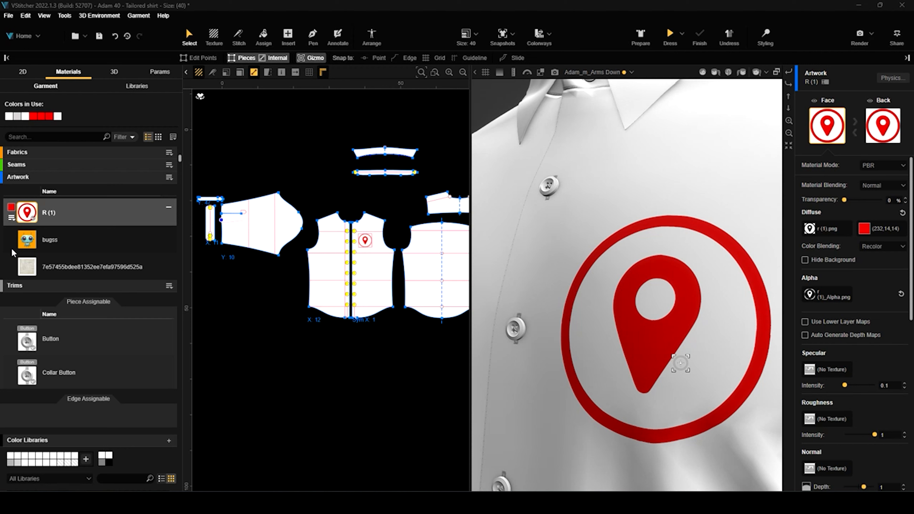
Set the normal map depth of the Oxford Shirting One Tone fabric to 2.25.
scroll(655, 350, "down", 3)
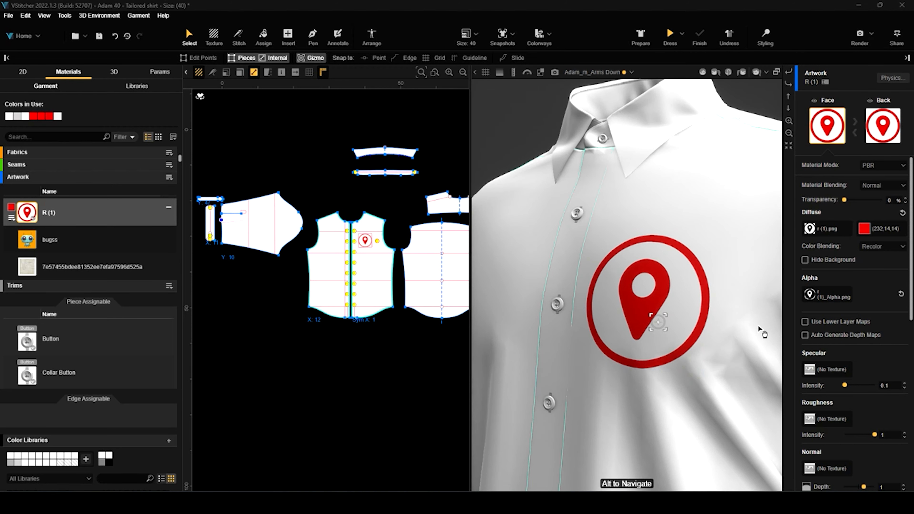
scroll(645, 287, "down", 3)
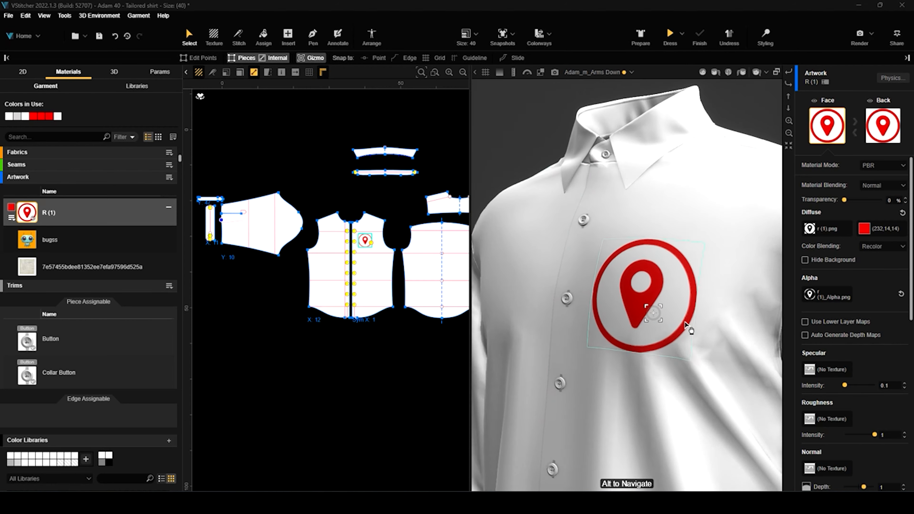
scroll(688, 302, "up", 4)
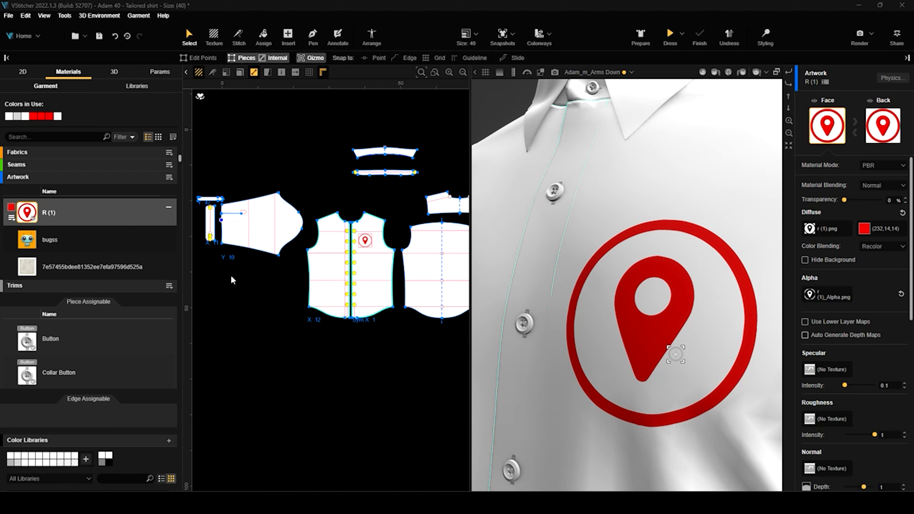
scroll(116, 246, "up", 5)
left_click(78, 191)
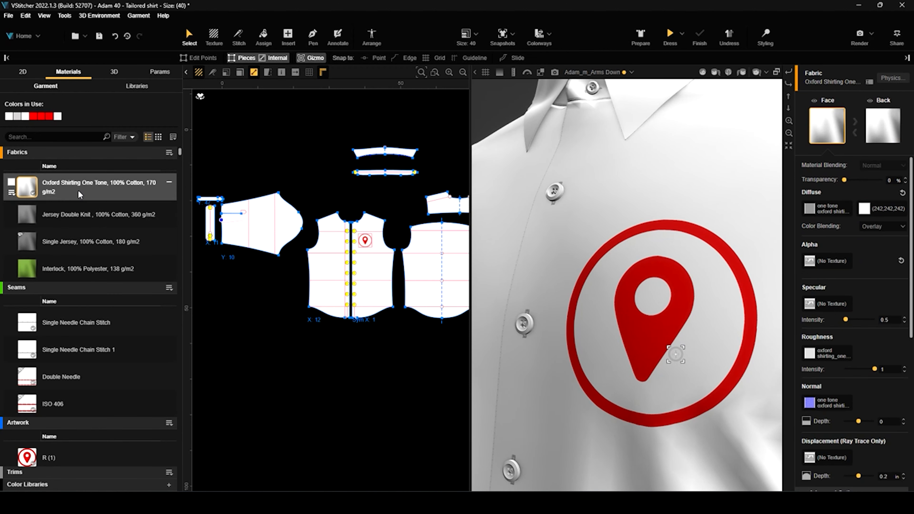
left_click_drag(858, 423, 871, 422)
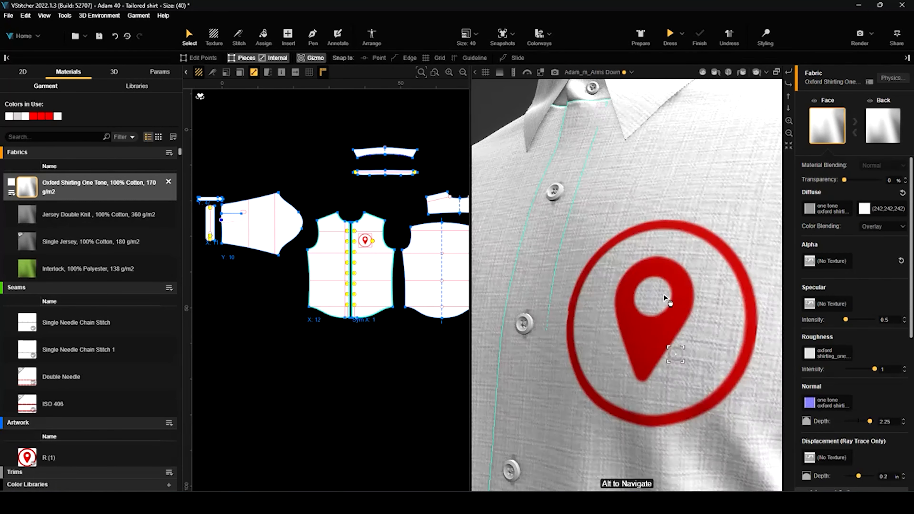
Try Use Lower Layer Maps on the R (1) artwork and turn the option back off.
scroll(81, 360, "down", 2)
left_click(81, 410)
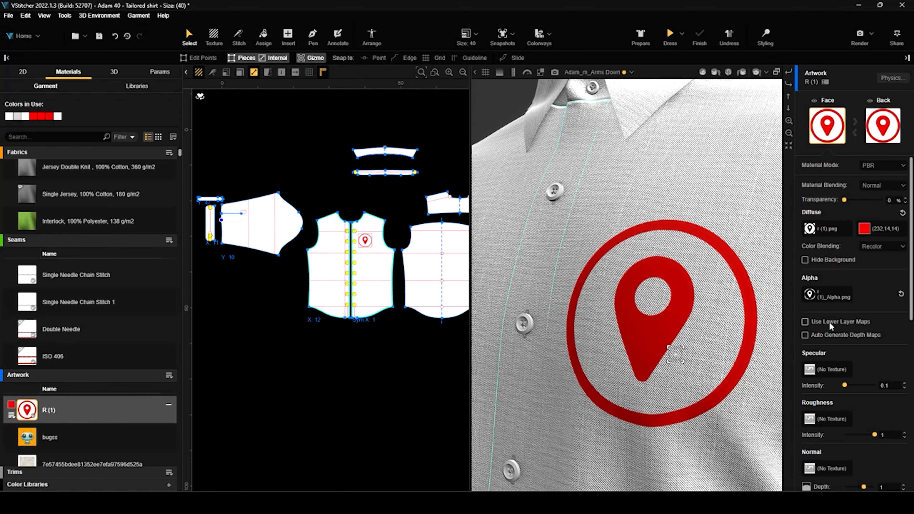
scroll(737, 352, "up", 1)
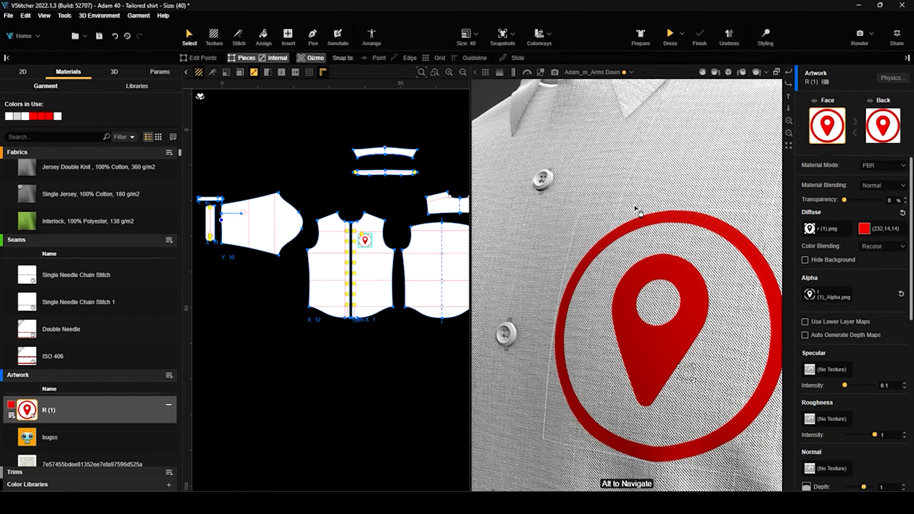
left_click(805, 321)
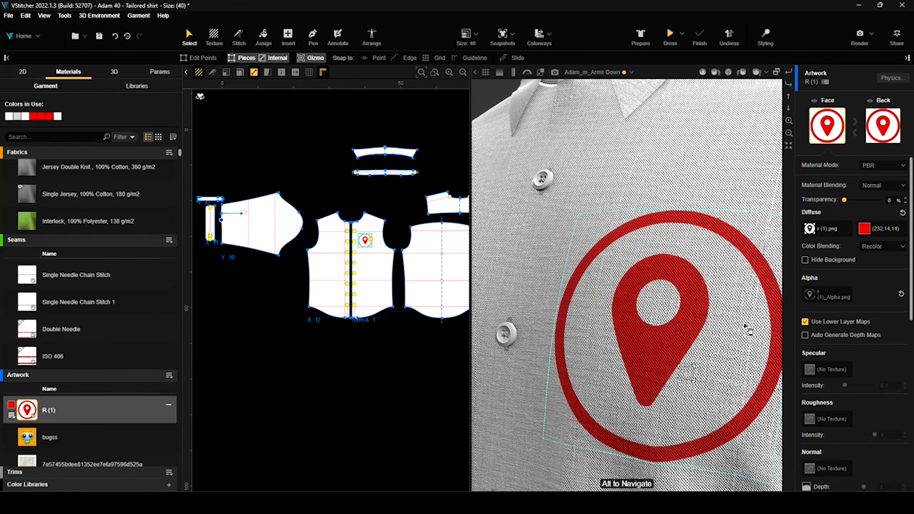
scroll(713, 327, "up", 2)
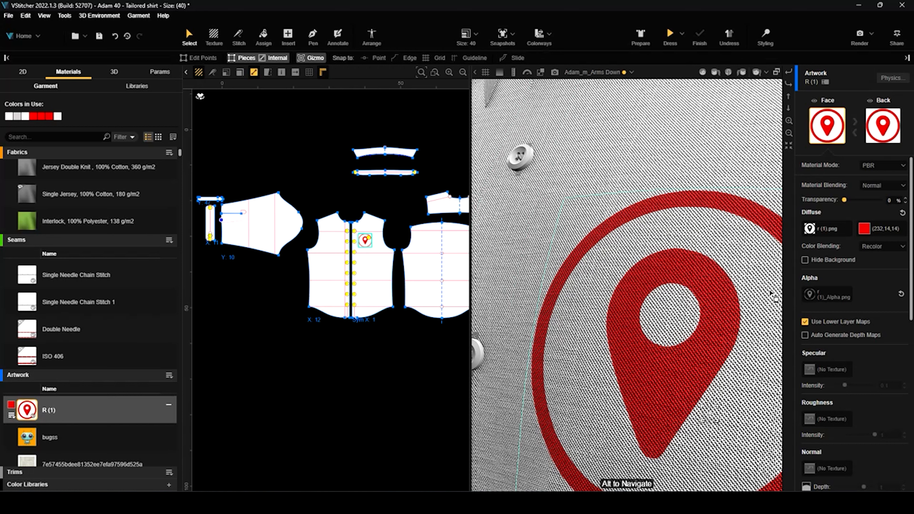
left_click(805, 321)
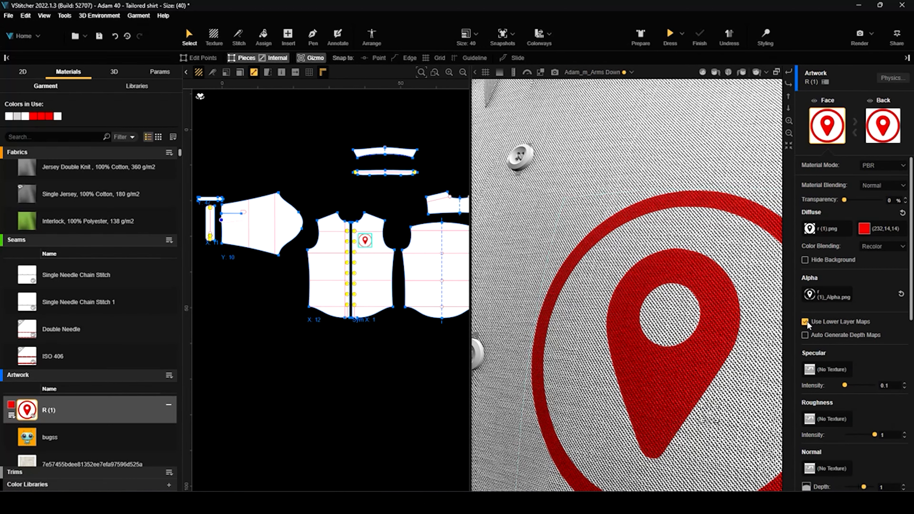
Enable Auto Generate Depth Maps for the R (1) artwork and reduce its normal depth to 0.38.
left_click(805, 334)
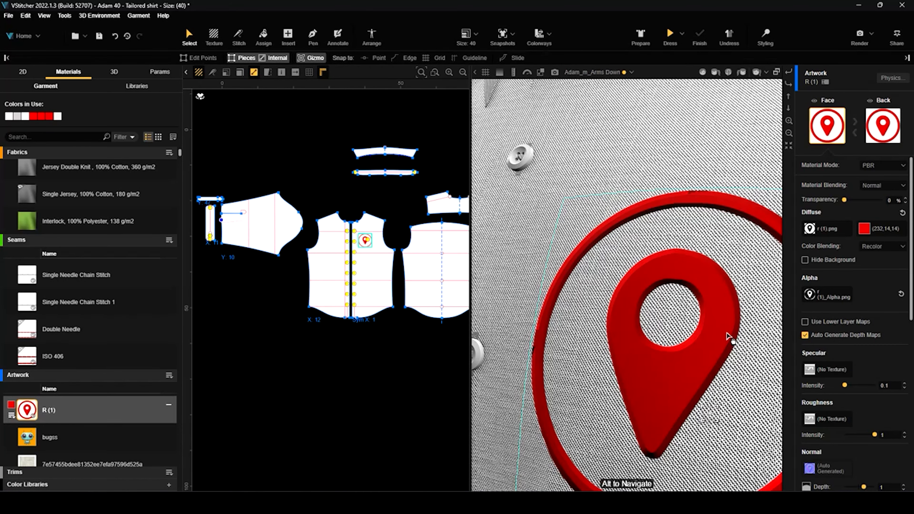
scroll(724, 329, "down", 1)
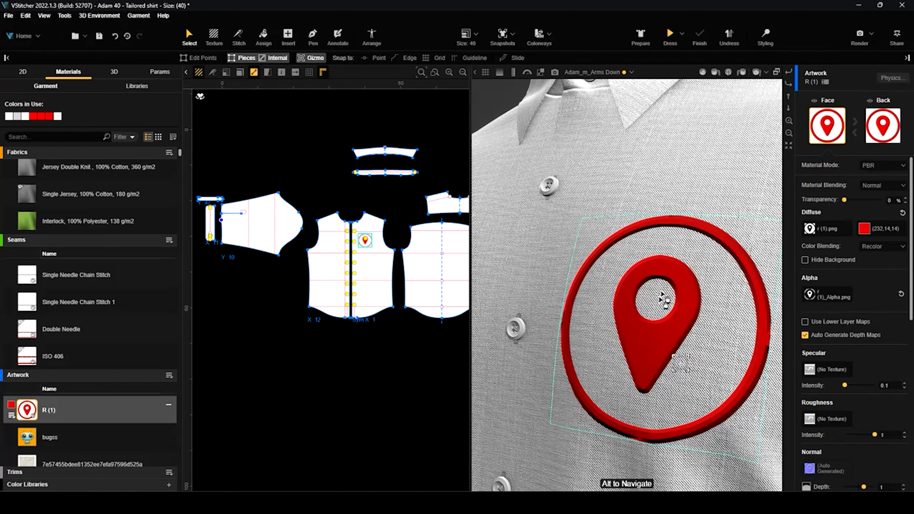
scroll(677, 310, "up", 1)
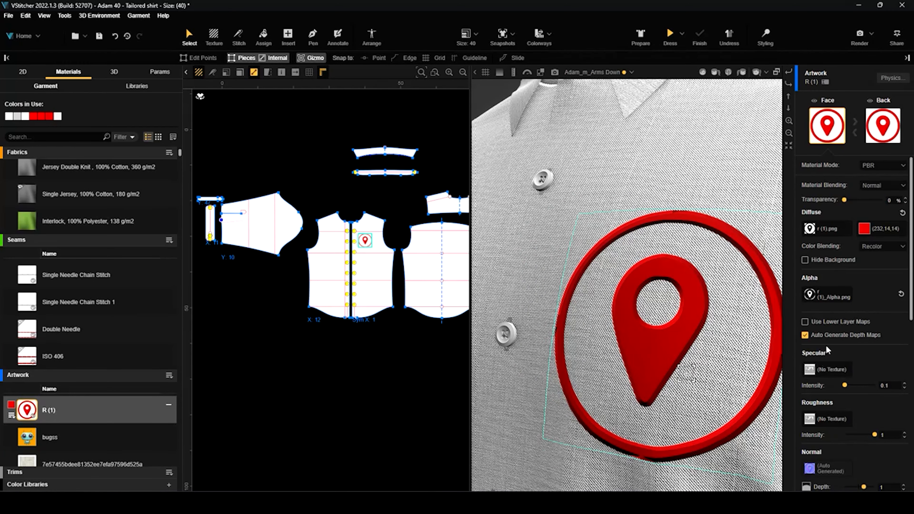
scroll(832, 376, "down", 2)
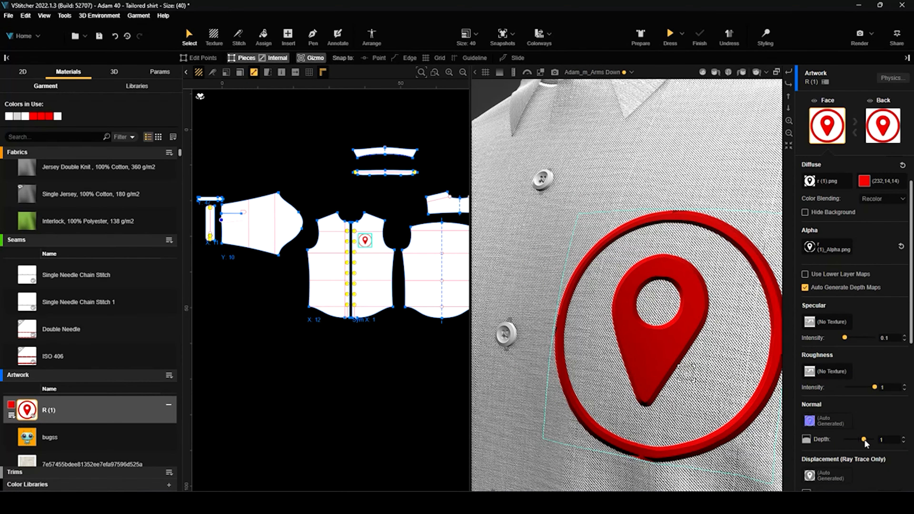
left_click_drag(864, 440, 860, 439)
scroll(694, 371, "down", 3)
scroll(685, 309, "up", 2)
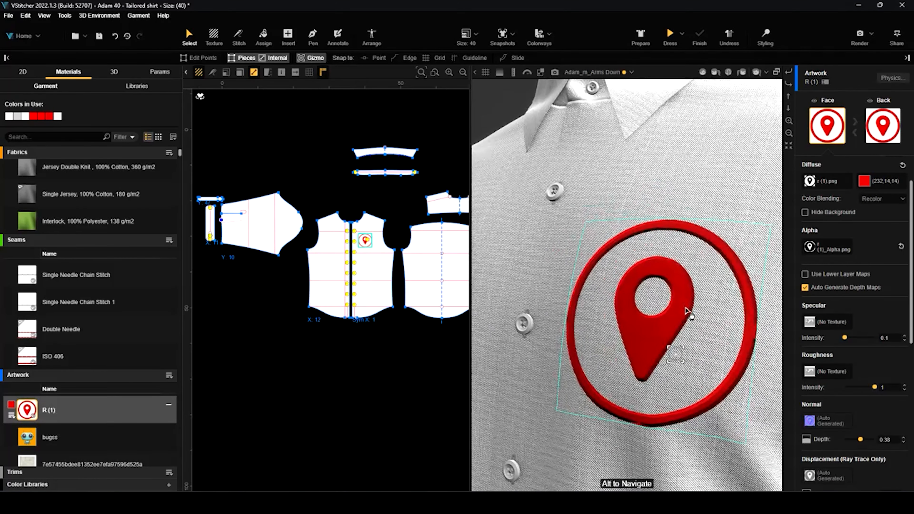
Turn off Auto Generate Depth Maps for the R (1) artwork and toggle Use Lower Layer Maps on and off again.
scroll(688, 311, "up", 2)
left_click(805, 287)
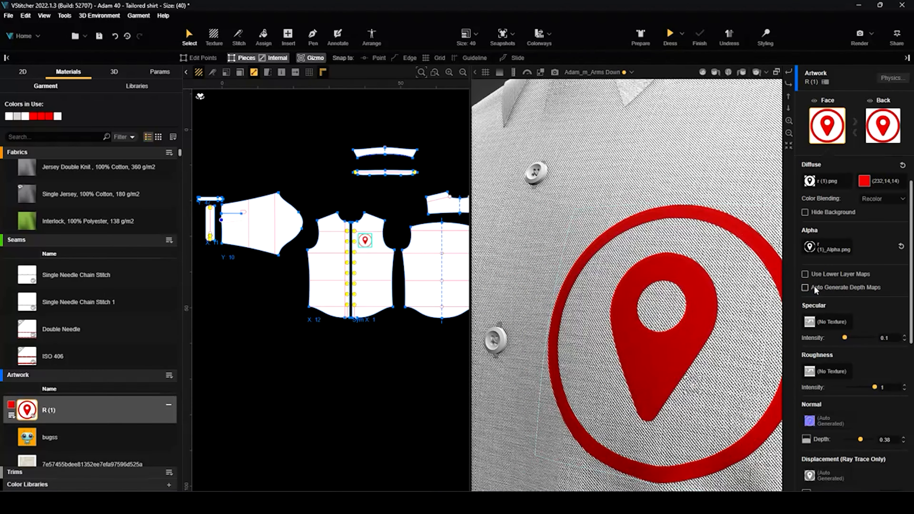
left_click(805, 274)
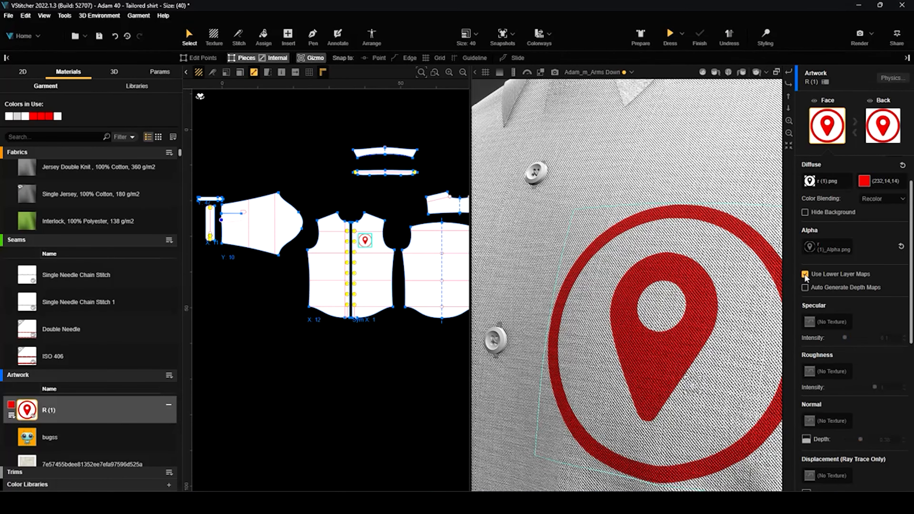
left_click(805, 274)
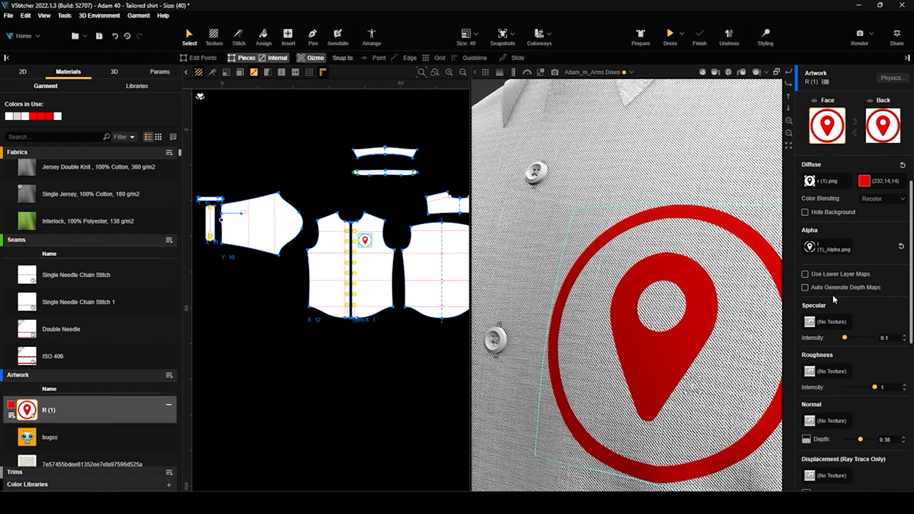
Examine the R (1) artwork's material mode options, texture map settings and diffuse image settings.
scroll(833, 295, "up", 3)
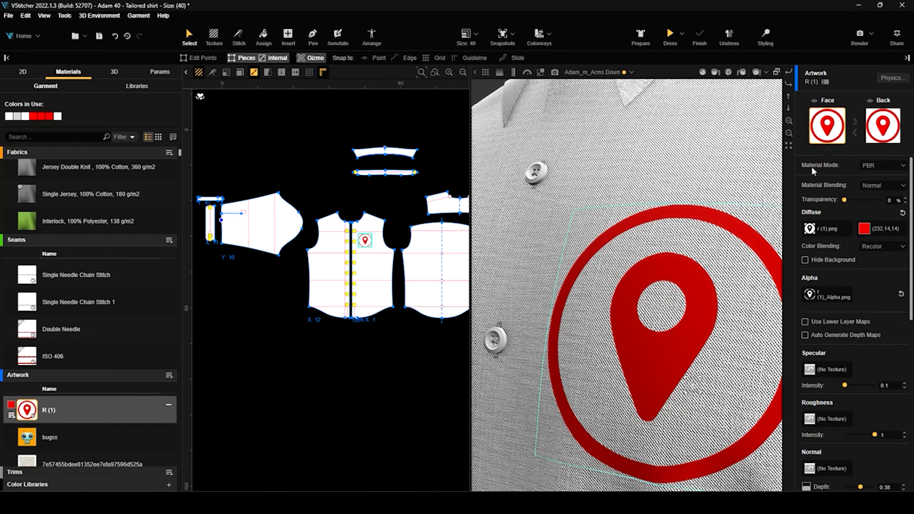
left_click(888, 169)
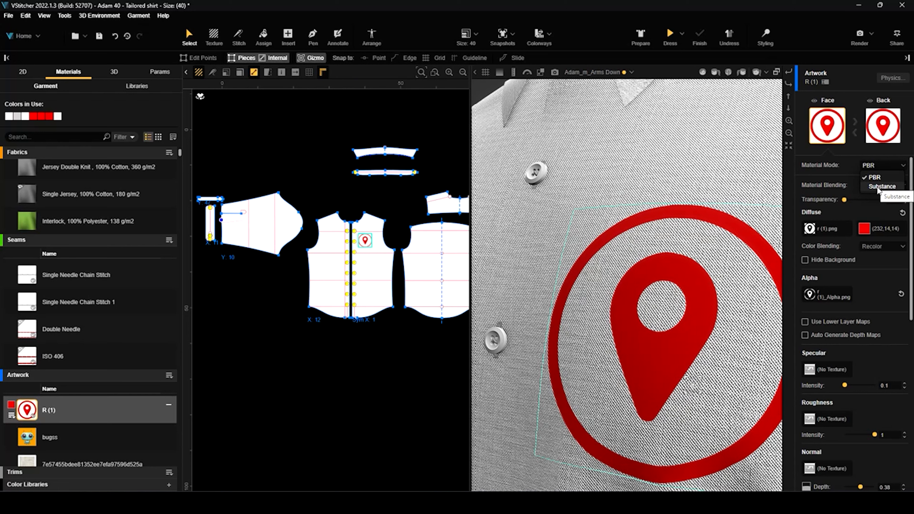
left_click(851, 167)
scroll(860, 324, "down", 7)
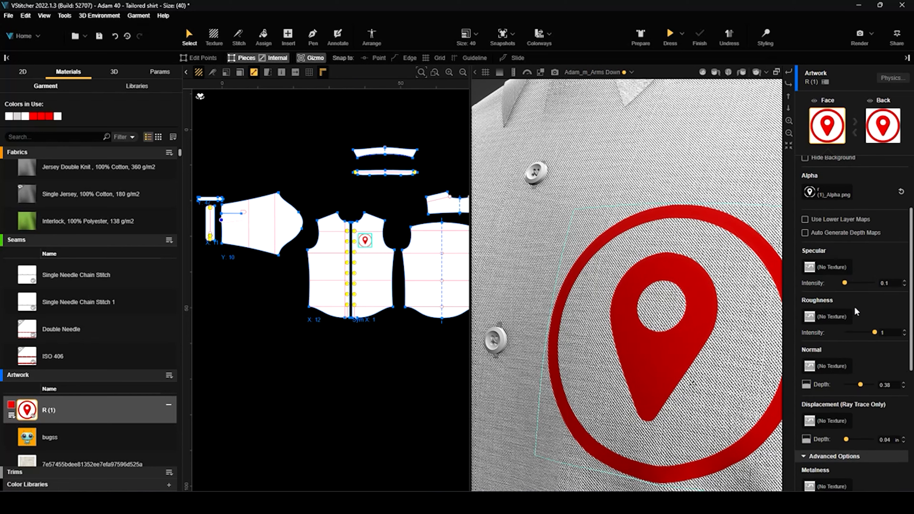
scroll(859, 333, "up", 7)
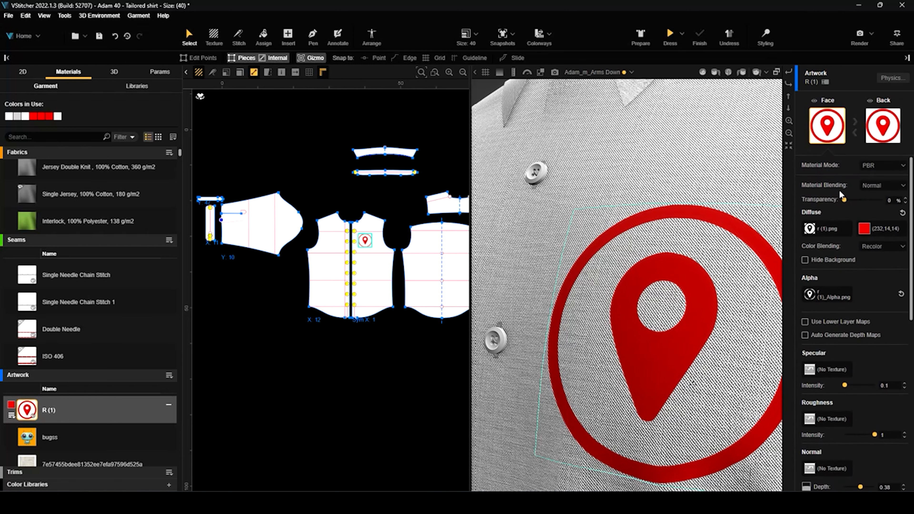
left_click(810, 229)
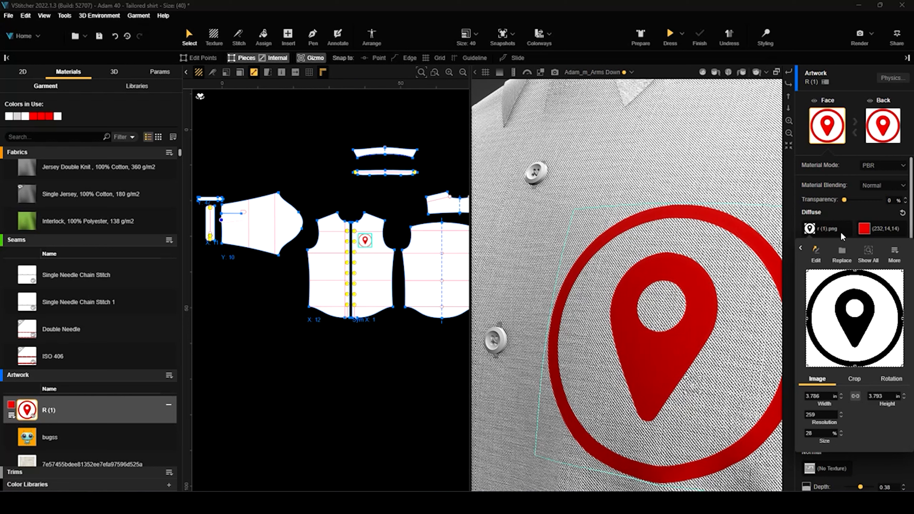
Place the bugss artwork on the shirt's chest overlapping the R (1) artwork and send it down in the layer order.
scroll(572, 334, "down", 5)
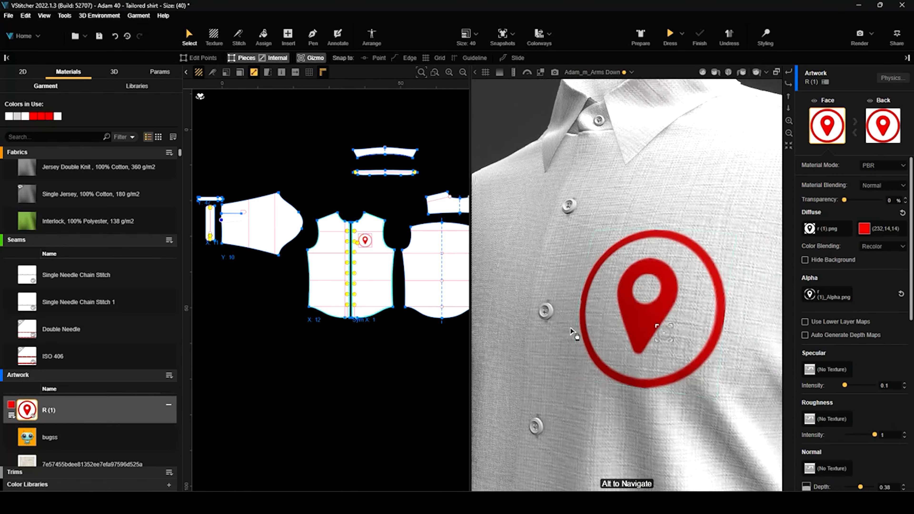
scroll(511, 365, "down", 3)
scroll(482, 327, "up", 2)
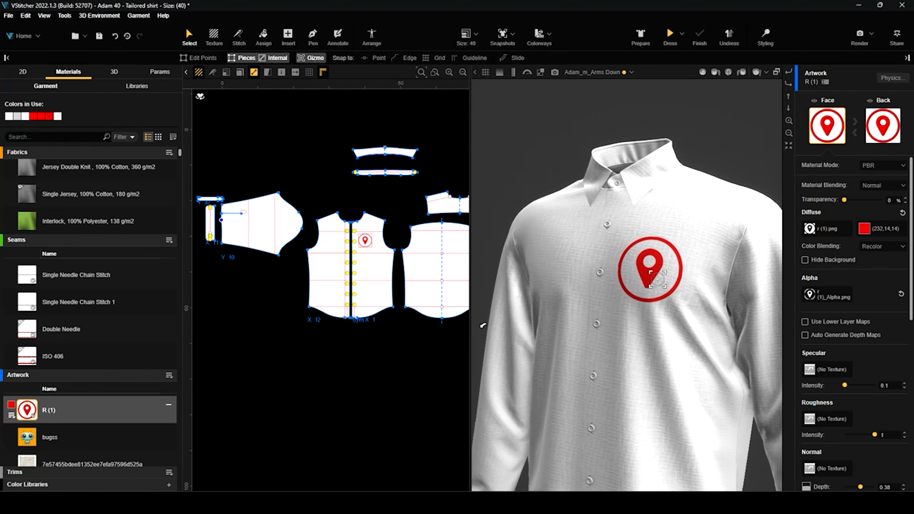
left_click_drag(88, 437, 646, 296)
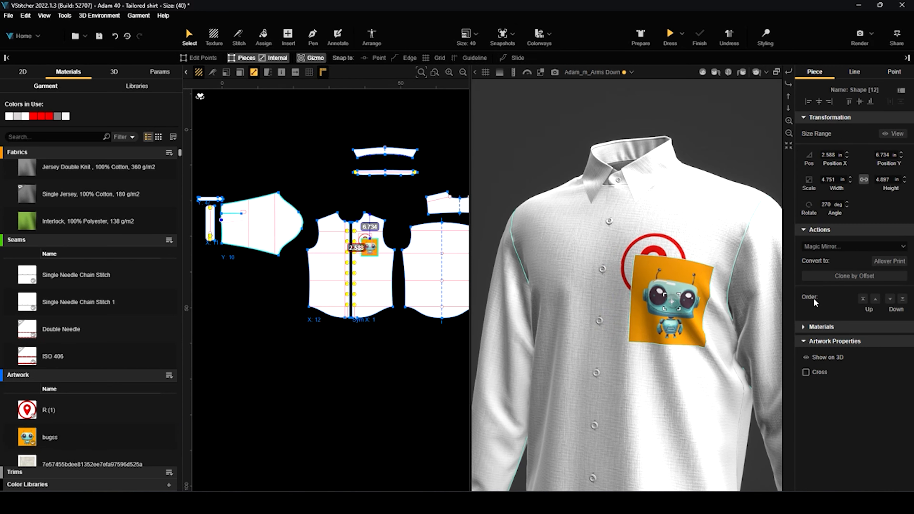
left_click(902, 299)
Shift the overlapping chest artworks apart, placing bugss at about X 3.48 in and Y 6.69 in.
left_click(665, 260)
mouse_move(665, 260)
left_mouse_down()
mouse_move(674, 288)
mouse_move(669, 216)
mouse_move(657, 246)
left_mouse_up()
left_click_drag(691, 339, 701, 347)
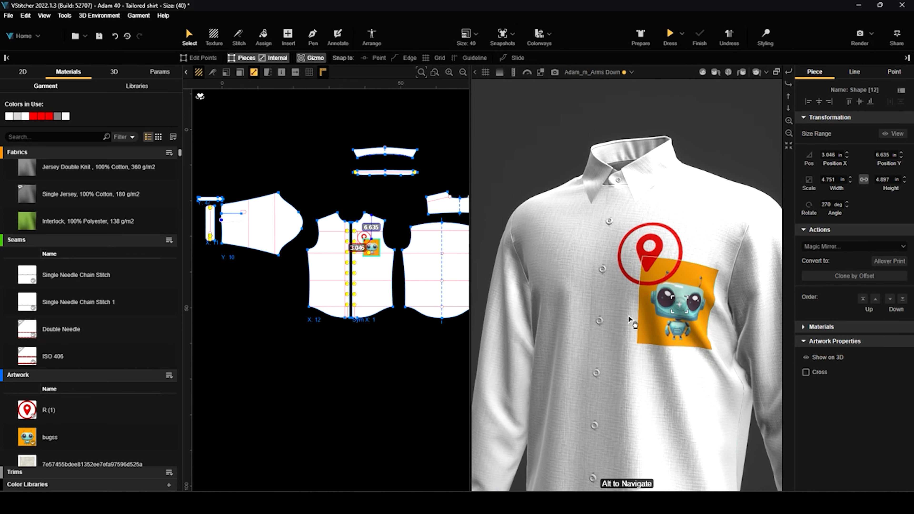
scroll(374, 248, "up", 5)
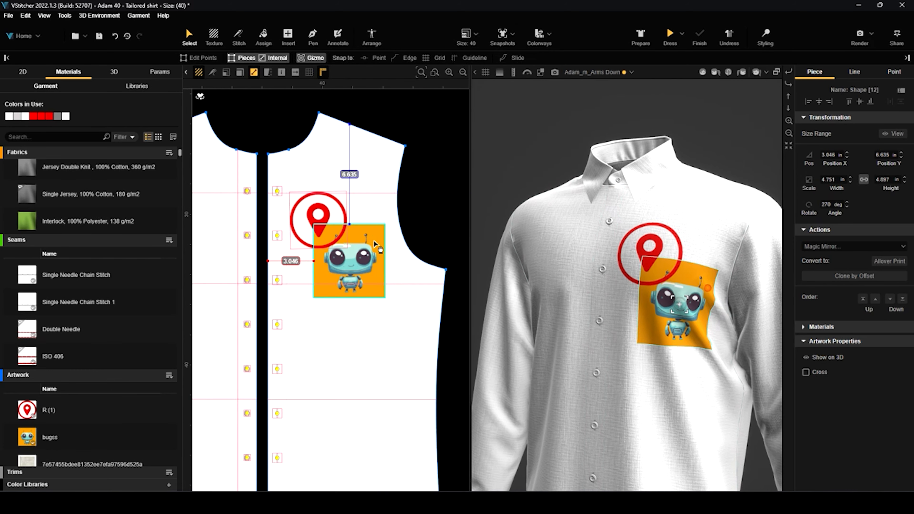
left_click_drag(383, 248, 379, 245)
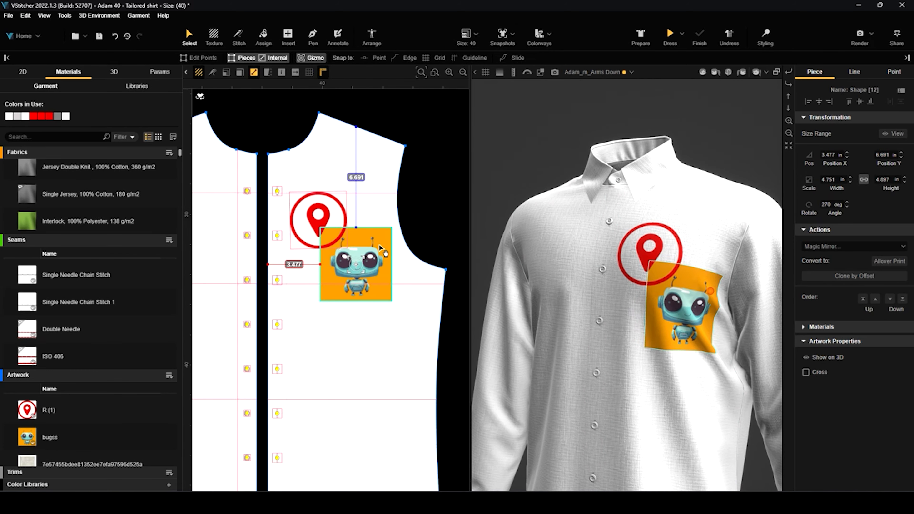
Delete the placed bugss and R (1) artworks from the front piece.
key("Delete")
left_click_drag(318, 224, 348, 247)
key("Delete")
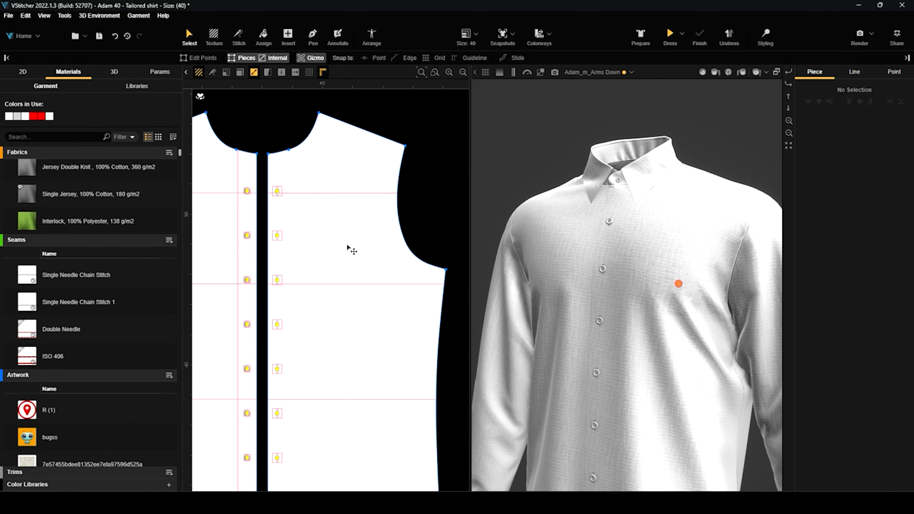
Place the 7e57455bdee81352ee7efa97596d525a artwork on the buttoned front piece at about X 0.46 in and Y 6.83 in.
scroll(333, 258, "down", 5)
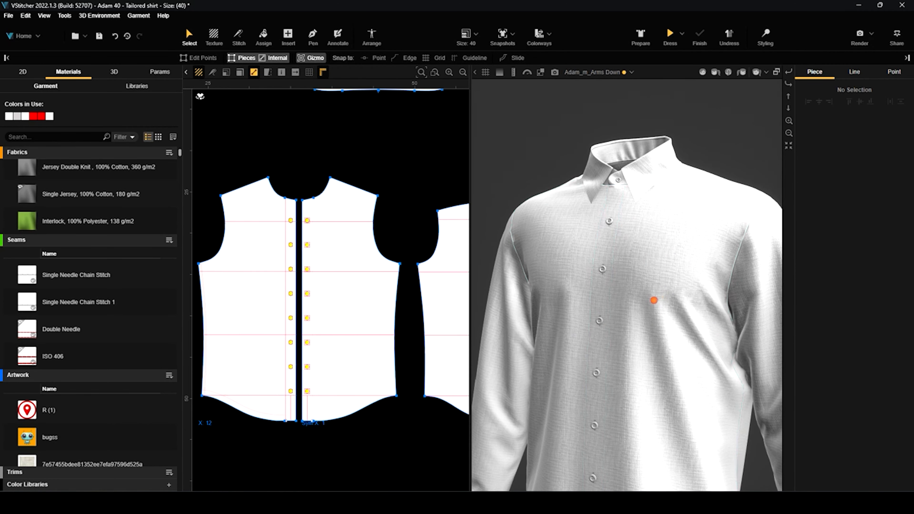
scroll(131, 365, "down", 1)
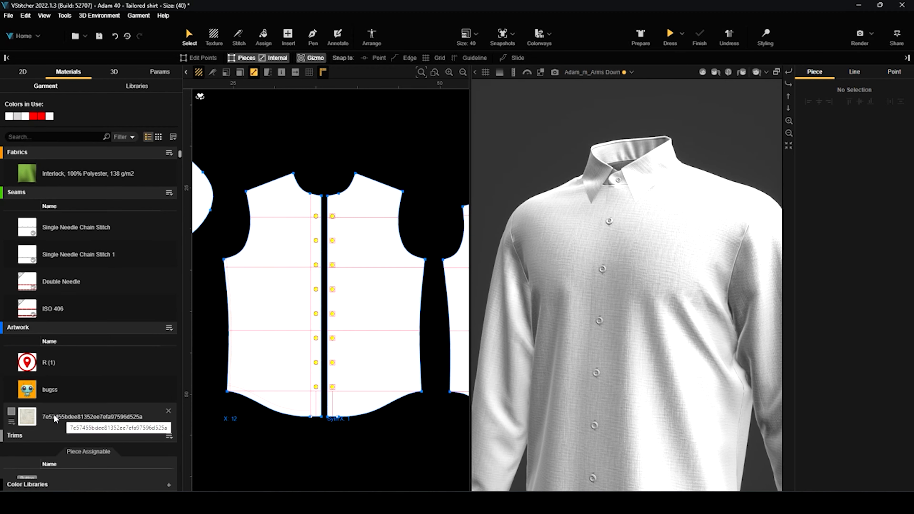
left_click_drag(49, 414, 379, 291)
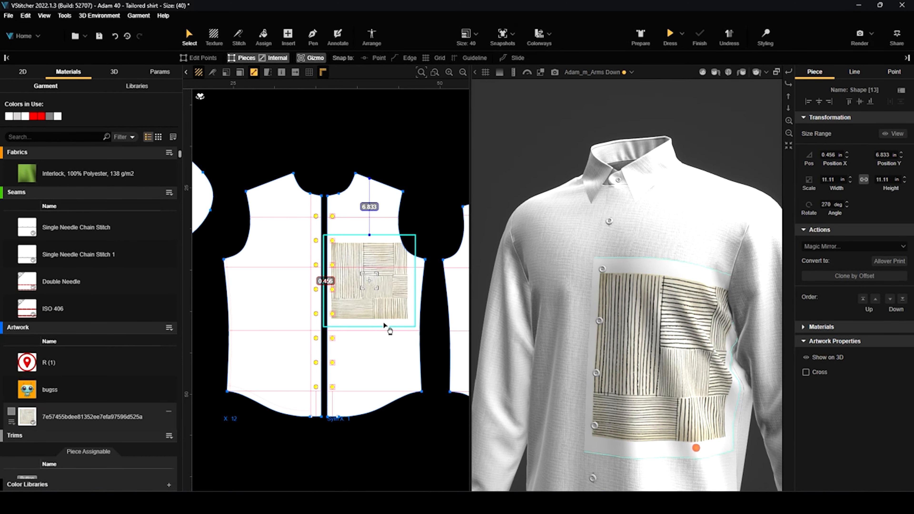
scroll(655, 457, "up", 2)
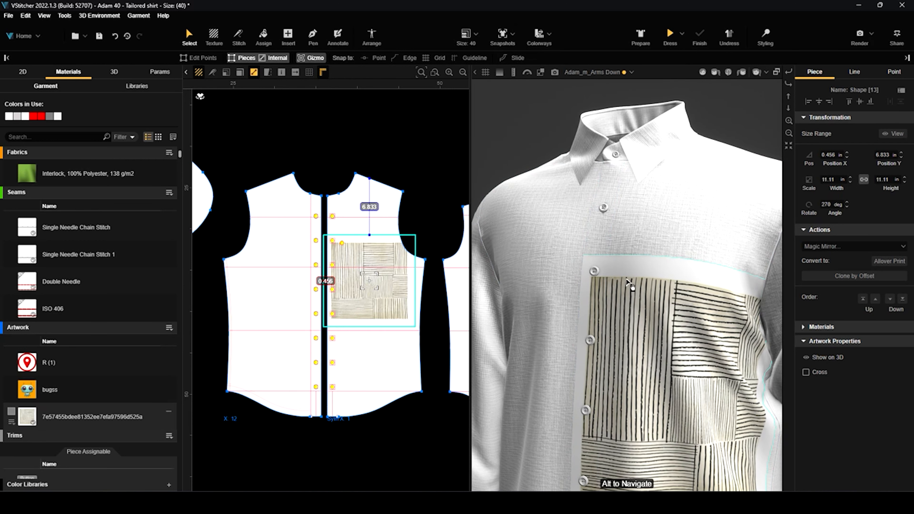
Trim the white margins off the striped artwork's diffuse image and scale the placed artwork to about 6.14 by 6.18 in.
left_click(74, 418)
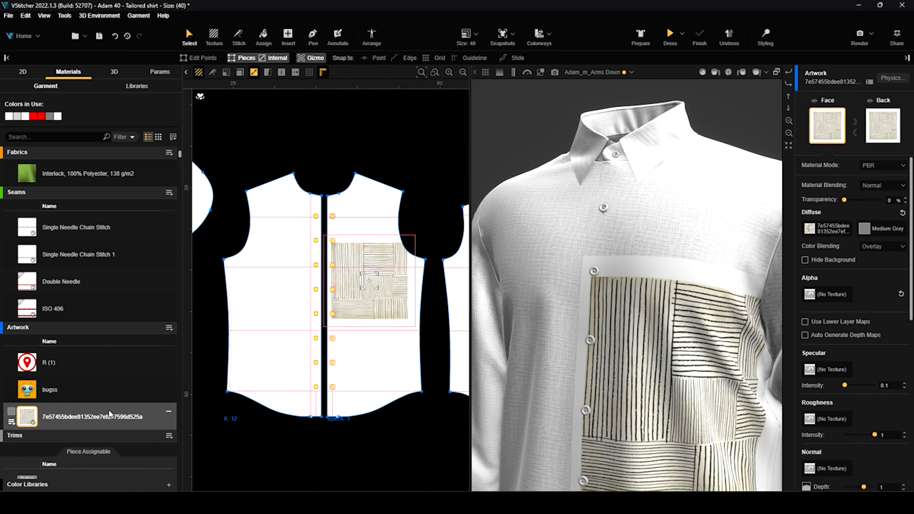
left_click(811, 233)
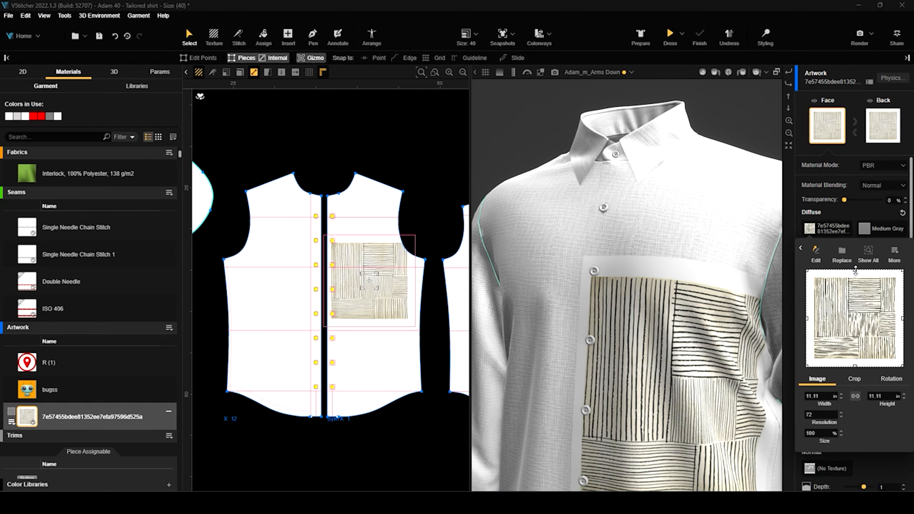
left_click_drag(855, 271, 855, 278)
left_click_drag(900, 317, 894, 321)
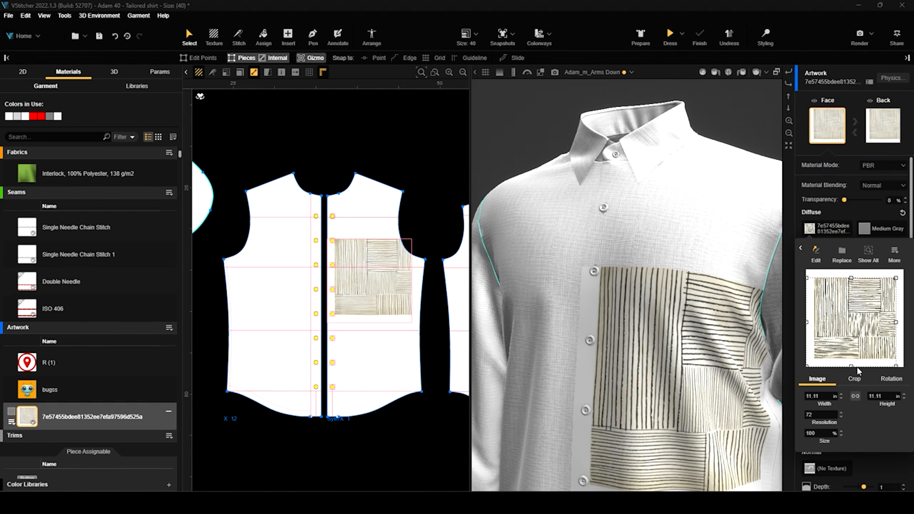
left_click_drag(852, 366, 852, 359)
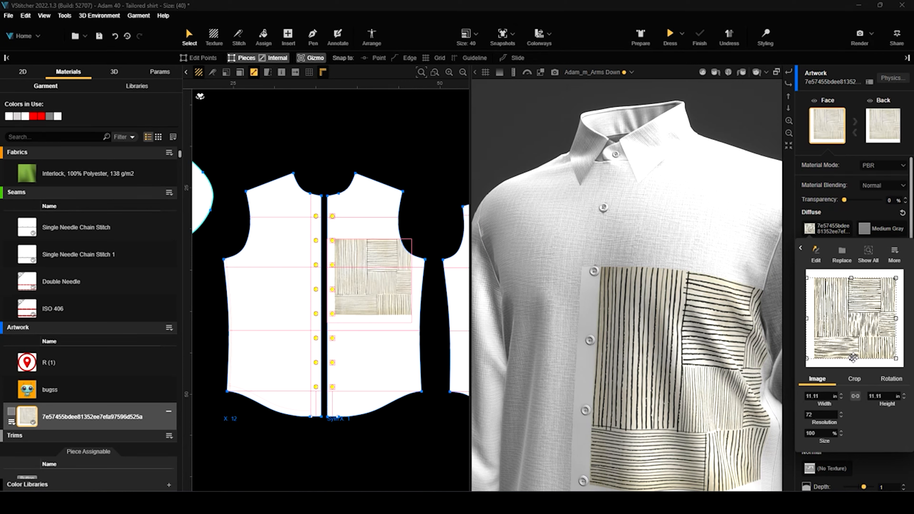
left_click_drag(807, 319, 820, 318)
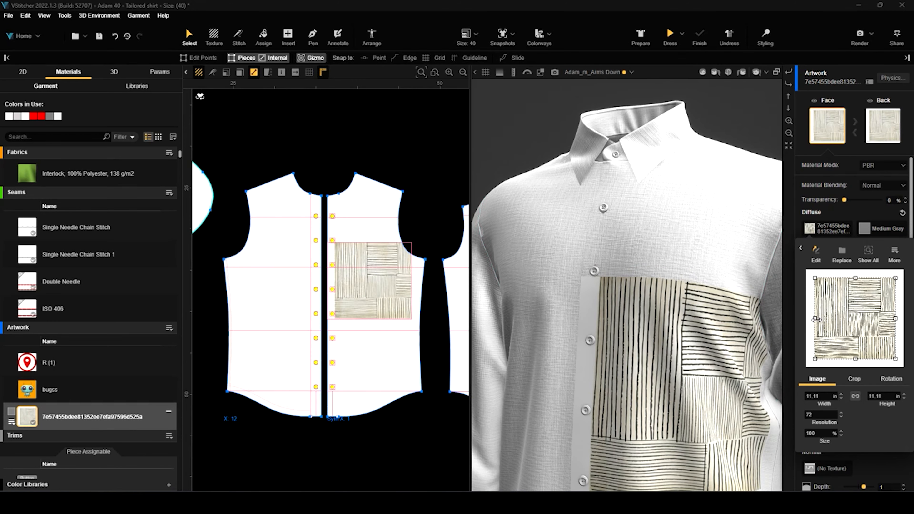
left_click_drag(711, 390, 669, 334)
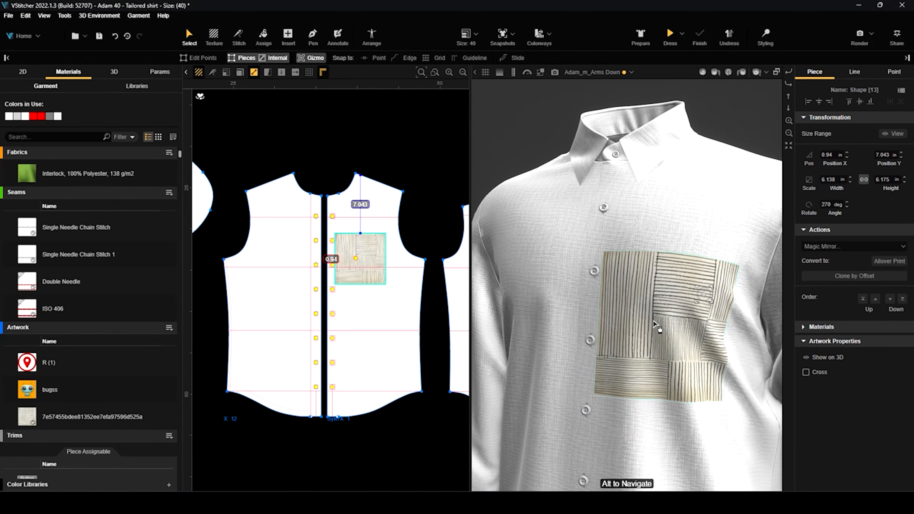
Enable Use Lower Layer Maps for the striped artwork and inspect the fabric texture on it up close.
left_click(104, 417)
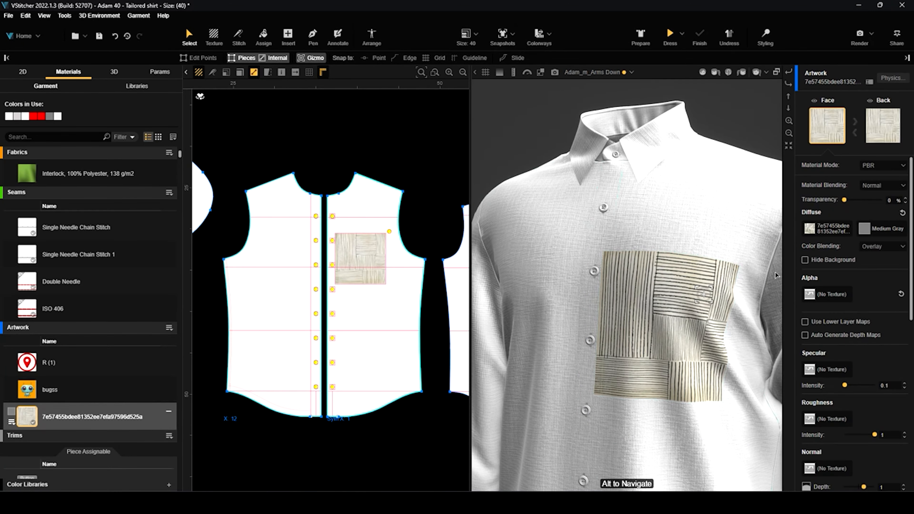
left_click(805, 322)
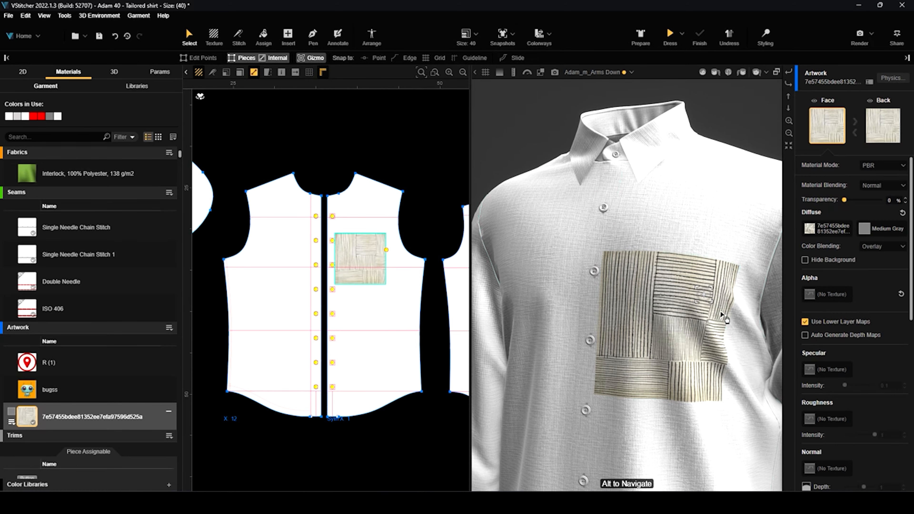
scroll(670, 293, "up", 5)
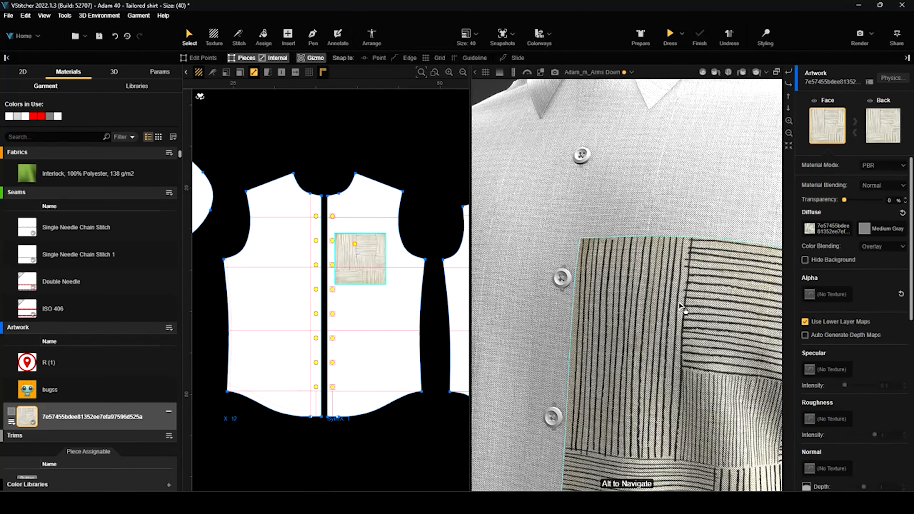
scroll(702, 310, "down", 4)
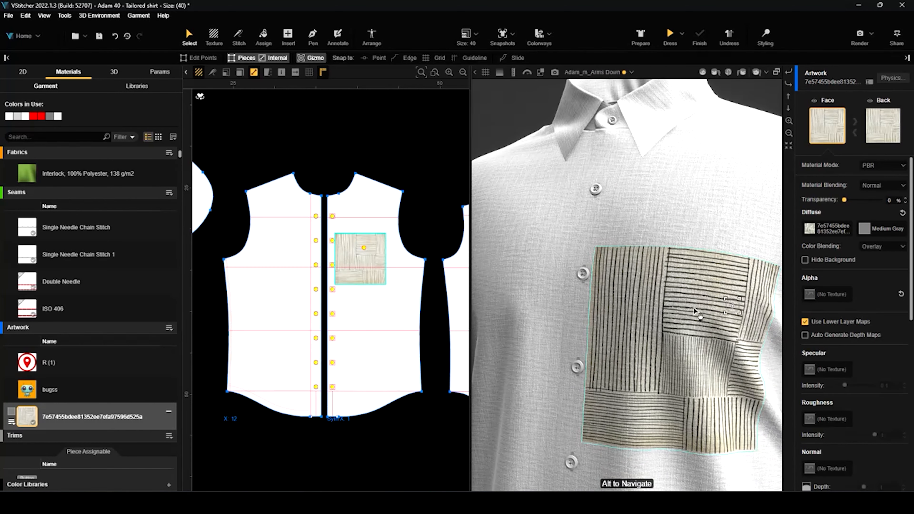
Convert the placed striped artwork into an allover print on its front piece.
left_click(340, 292)
left_click(358, 259)
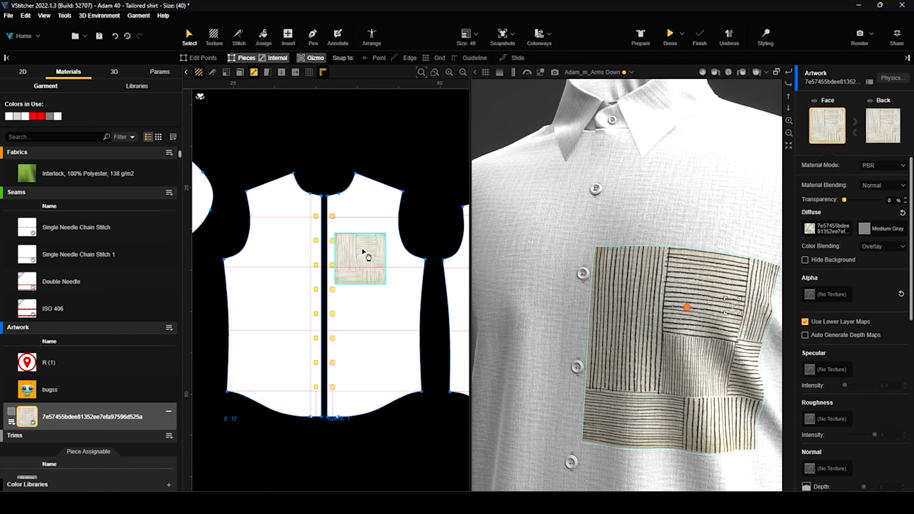
left_click(362, 250)
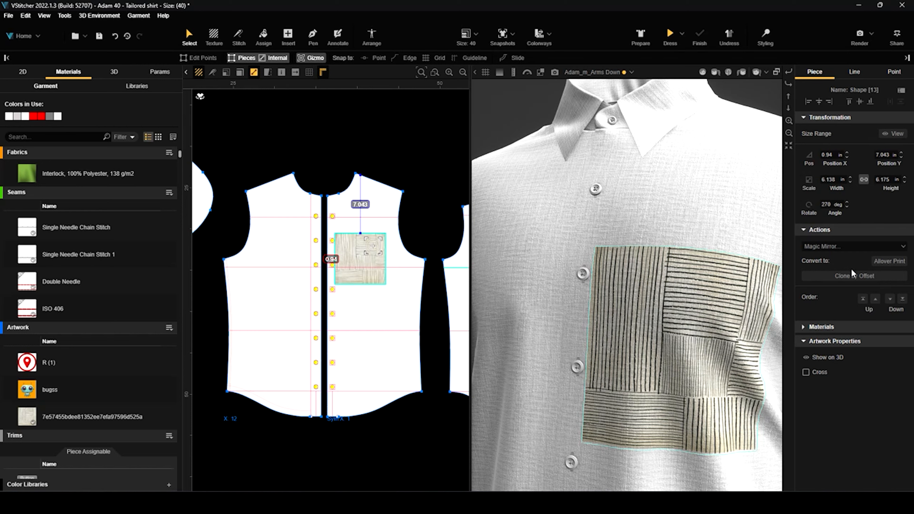
left_click(882, 263)
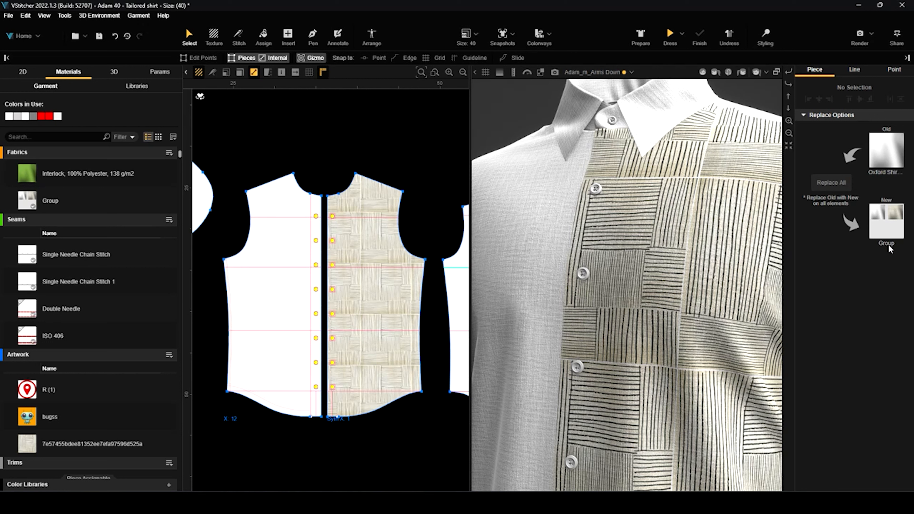
Replace the Oxford Shirting fabric with the new Group fabric on all elements of the shirt.
scroll(745, 279, "down", 5)
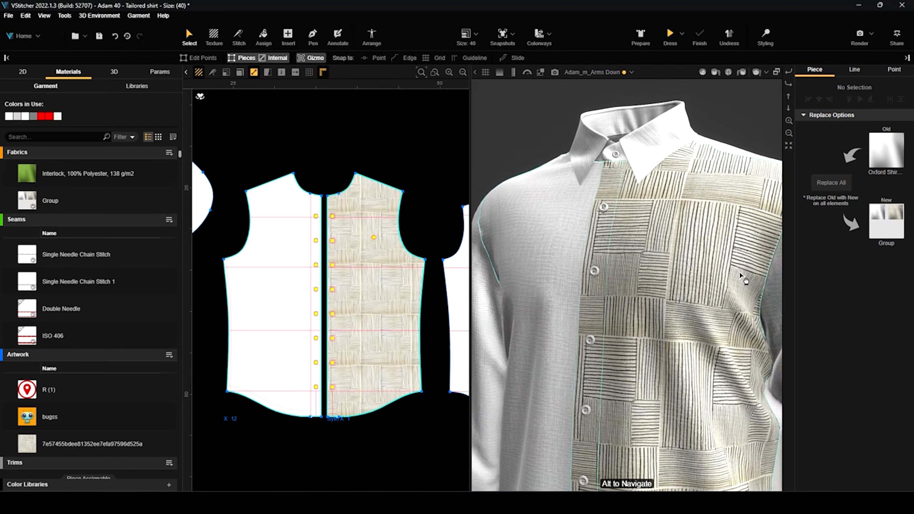
scroll(741, 275, "up", 1)
scroll(741, 275, "up", 1)
scroll(742, 276, "down", 3)
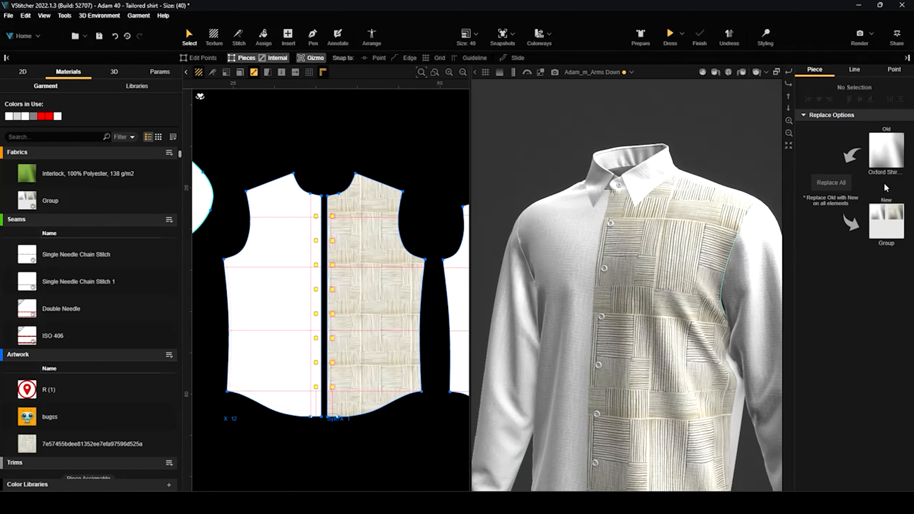
left_click(843, 184)
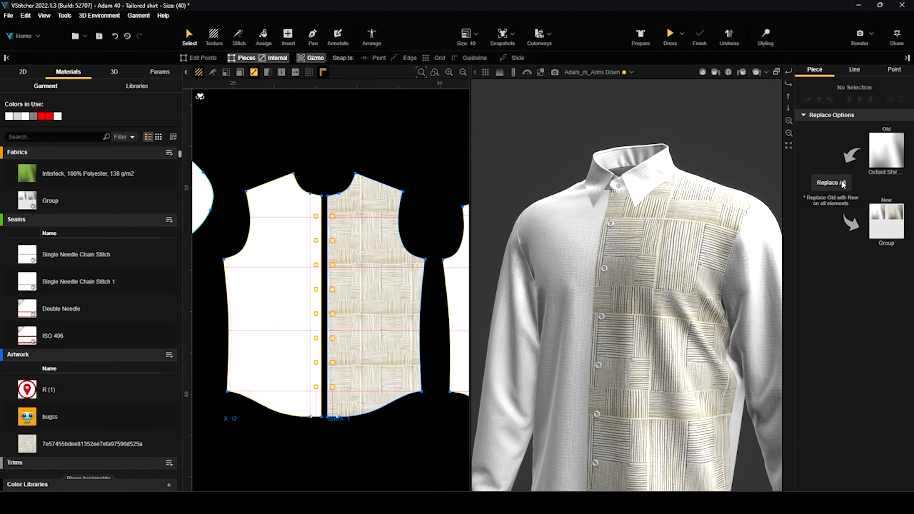
scroll(545, 300, "down", 4)
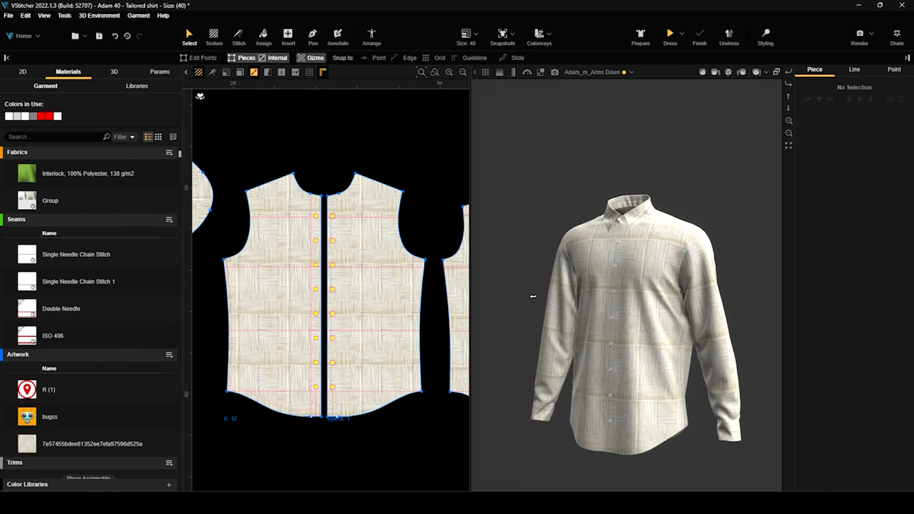
Open the Group fabric's layers and material properties.
scroll(627, 307, "up", 5)
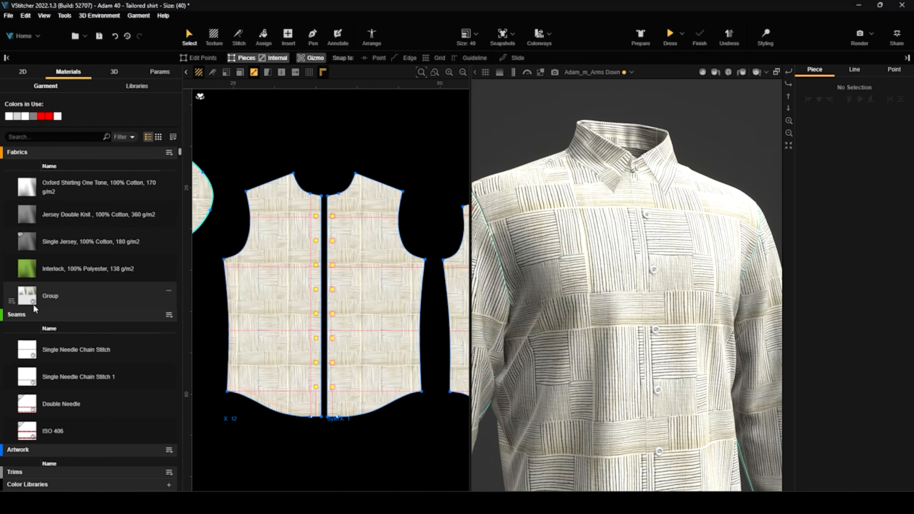
left_click(67, 296)
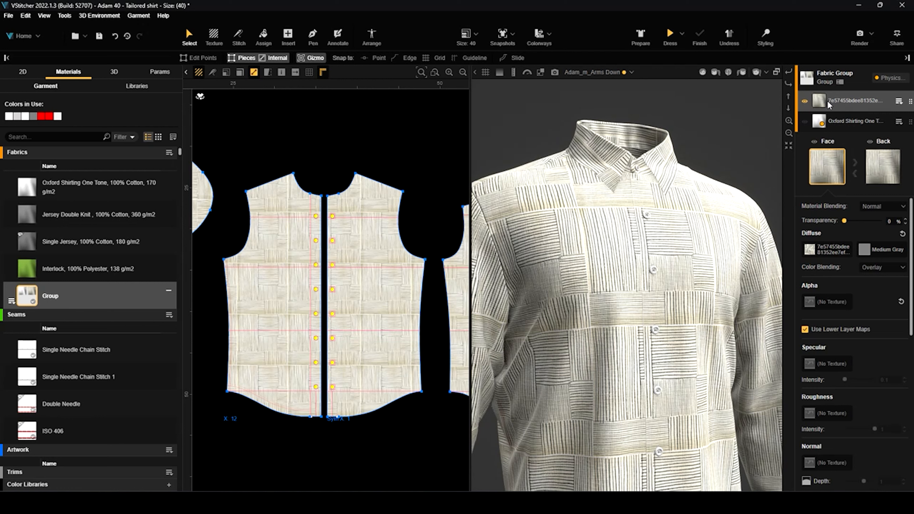
Set the diffuse image size of the striped print layer in the fabric group to 200%.
left_click(840, 123)
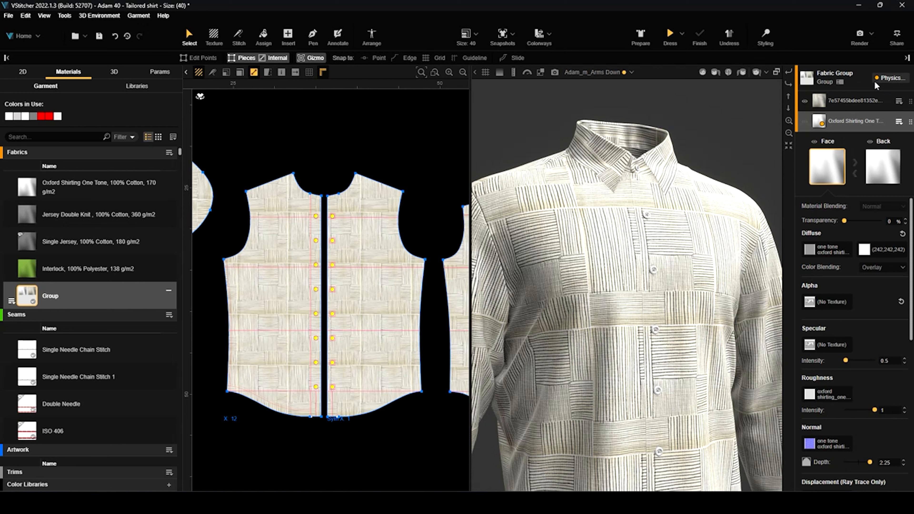
left_click(834, 105)
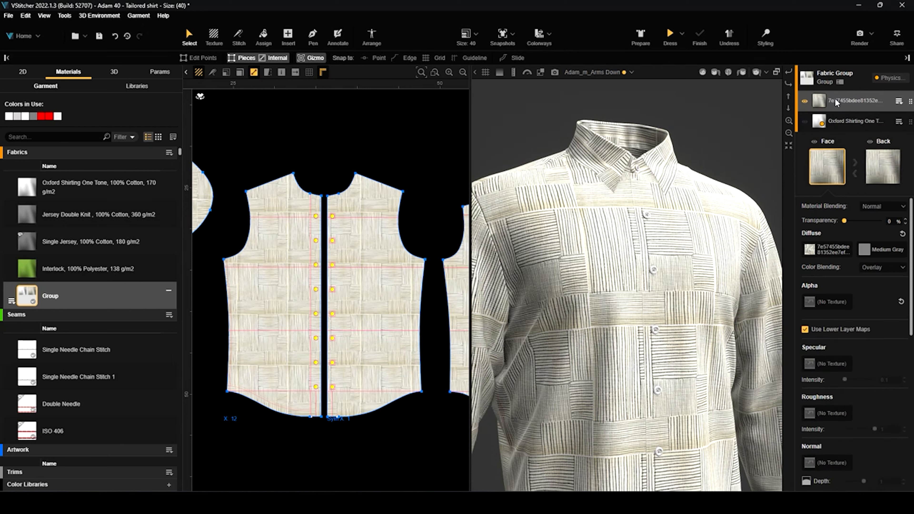
left_click(812, 250)
left_click_drag(855, 380, 855, 379)
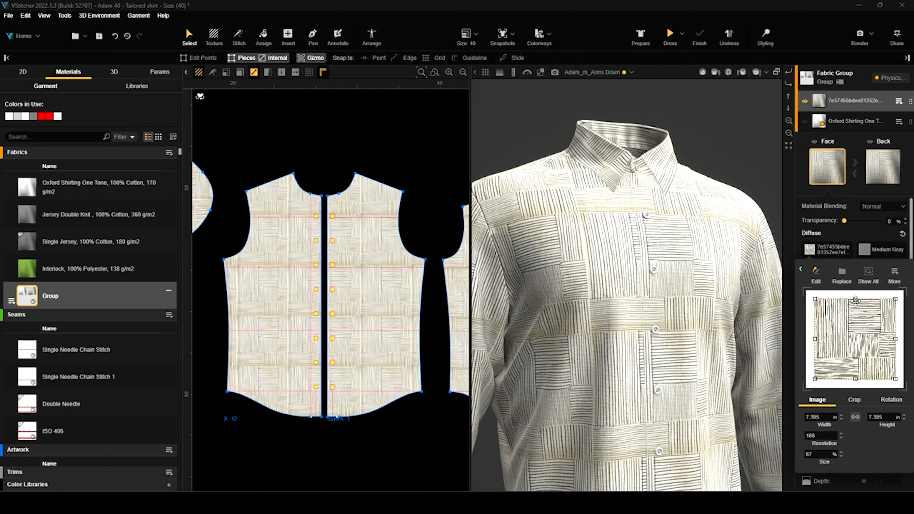
left_click_drag(895, 338, 893, 338)
scroll(700, 341, "down", 2)
scroll(623, 388, "up", 3)
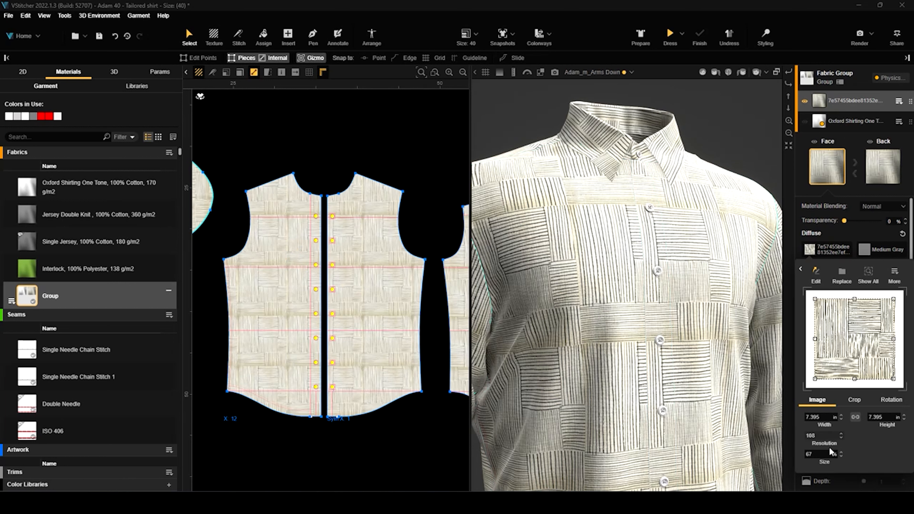
left_click(812, 454)
type("200")
key("Return")
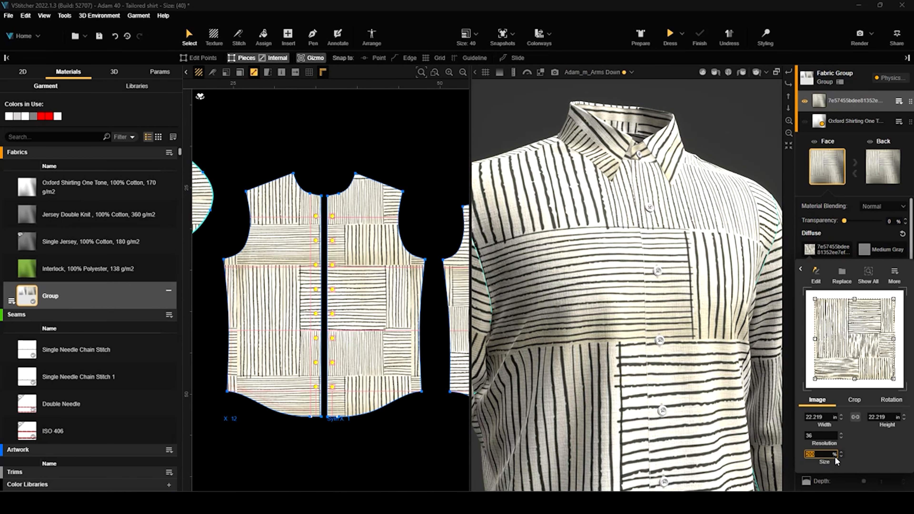
left_click(871, 236)
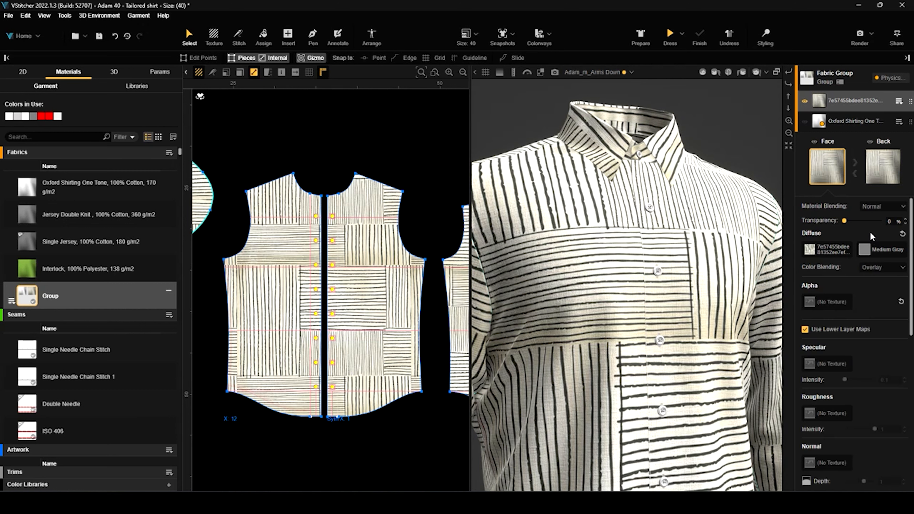
Reposition the striped print across the shirt's front pieces with the Texture tool.
mouse_move(844, 221)
left_mouse_down()
mouse_move(869, 223)
mouse_move(841, 225)
left_mouse_up()
left_click(214, 36)
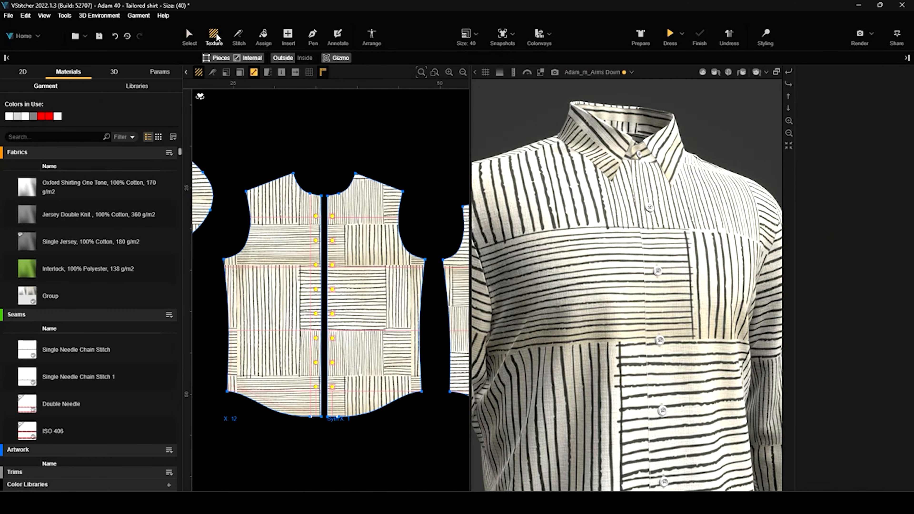
scroll(642, 270, "down", 5)
left_click(642, 271)
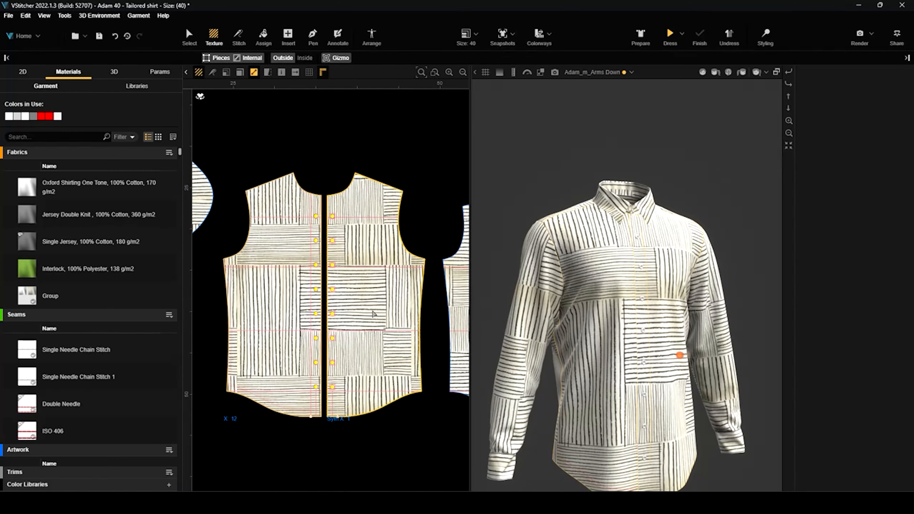
left_click_drag(356, 285, 362, 267)
left_click_drag(752, 327, 734, 320)
mouse_move(656, 336)
left_mouse_down()
mouse_move(670, 360)
mouse_move(669, 346)
left_mouse_up()
mouse_move(602, 308)
left_mouse_down()
mouse_move(597, 299)
mouse_move(590, 320)
left_mouse_up()
left_click_drag(671, 298, 669, 264)
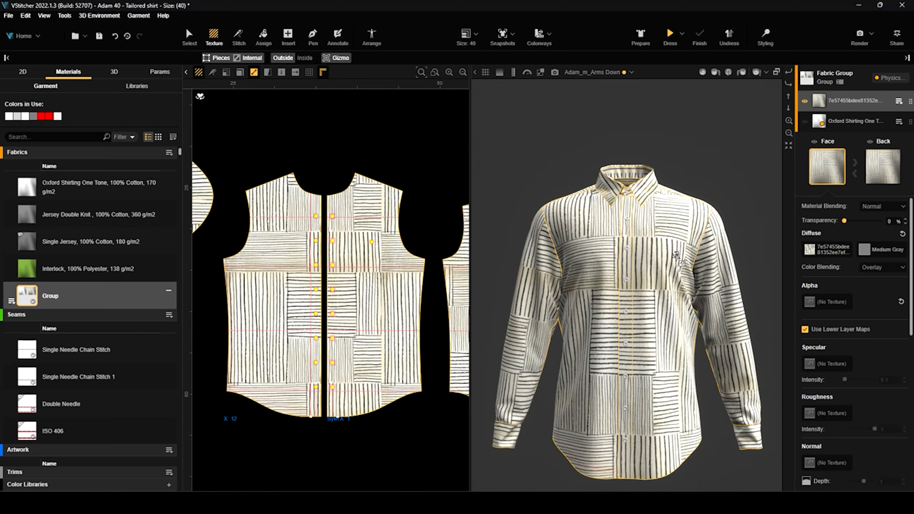
Scale the striped print down and rotate it so the pattern runs diagonally across the shirt.
left_click_drag(670, 262, 654, 273)
left_click_drag(646, 355, 661, 333)
left_click_drag(584, 274, 580, 257)
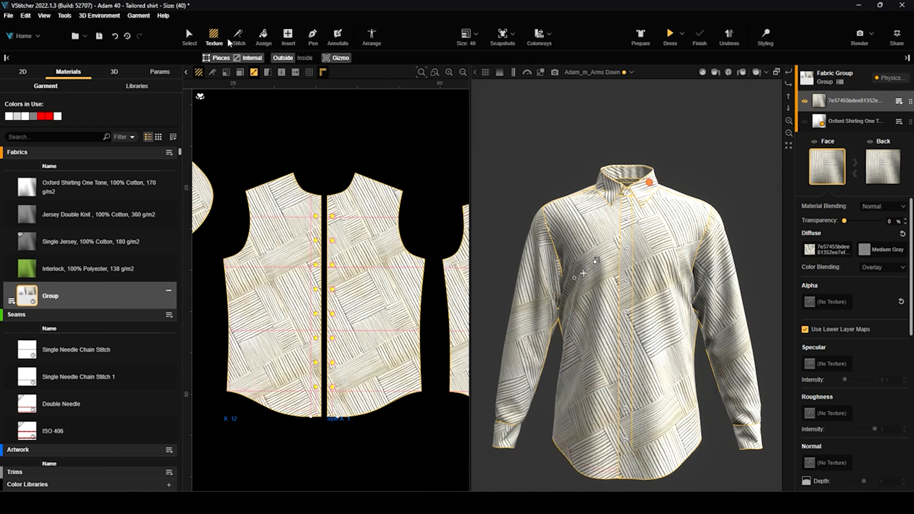
left_click_drag(598, 326, 594, 320)
mouse_move(665, 334)
left_mouse_down()
mouse_move(663, 341)
mouse_move(661, 326)
left_mouse_up()
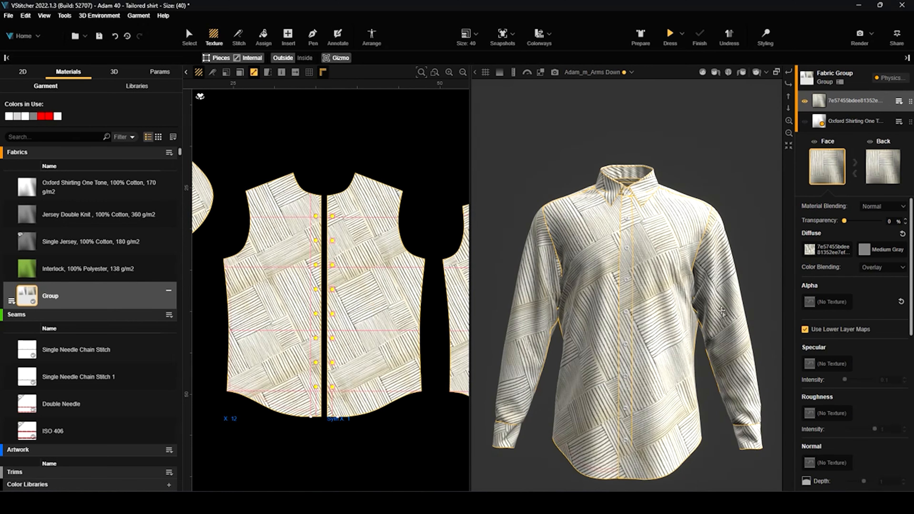
left_click_drag(545, 292, 542, 297)
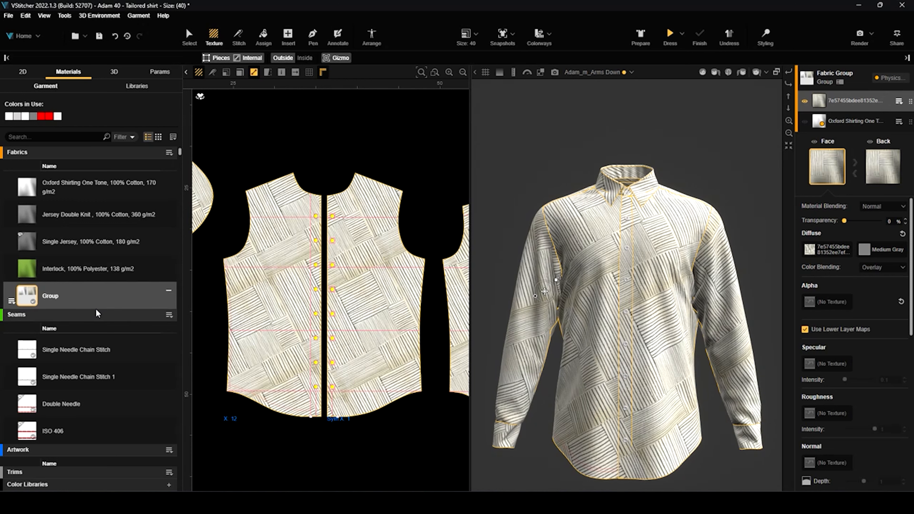
Examine the garment's seams, artwork and trims in the material list, and inspect the printed shirt up close.
scroll(96, 309, "down", 4)
scroll(106, 329, "down", 1)
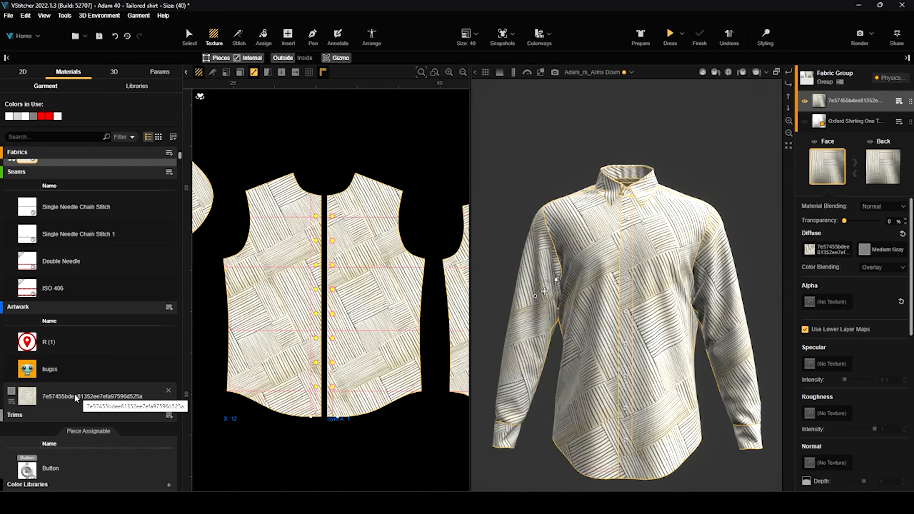
scroll(71, 393, "up", 2)
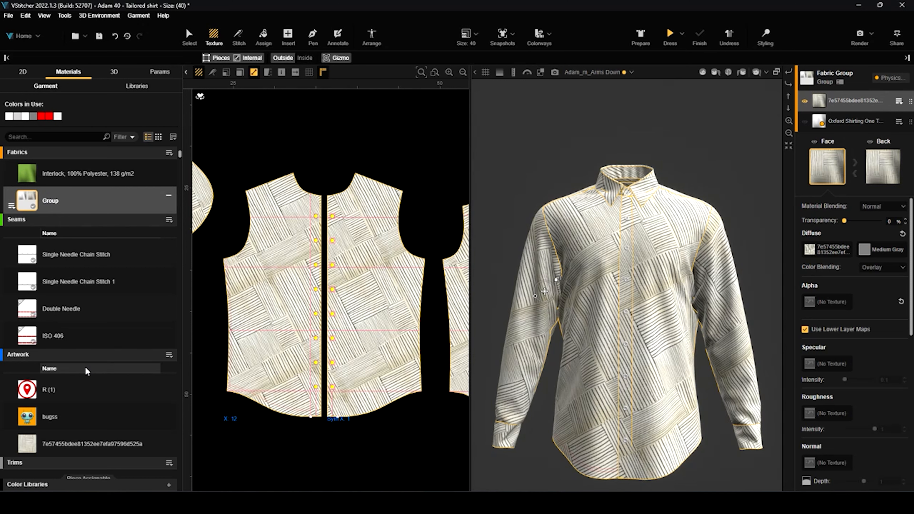
scroll(85, 369, "down", 2)
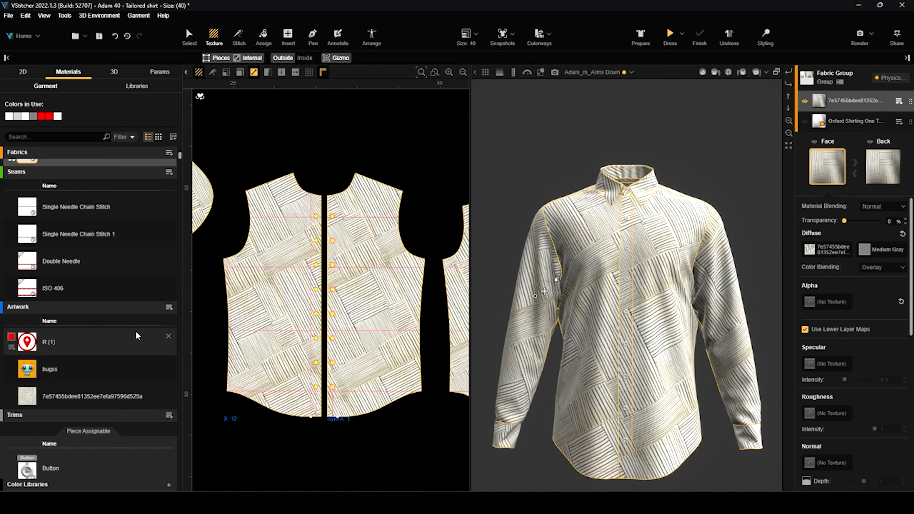
scroll(134, 335, "down", 1)
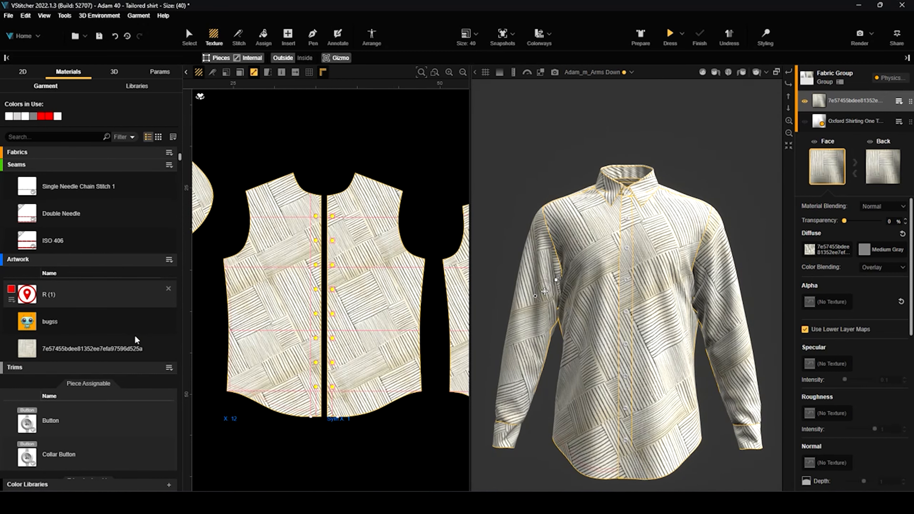
scroll(135, 335, "down", 1)
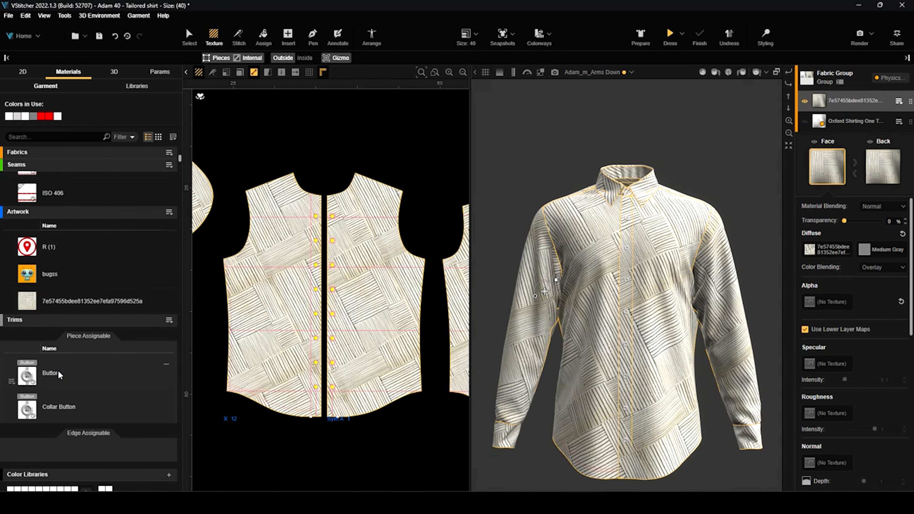
scroll(668, 287, "up", 5)
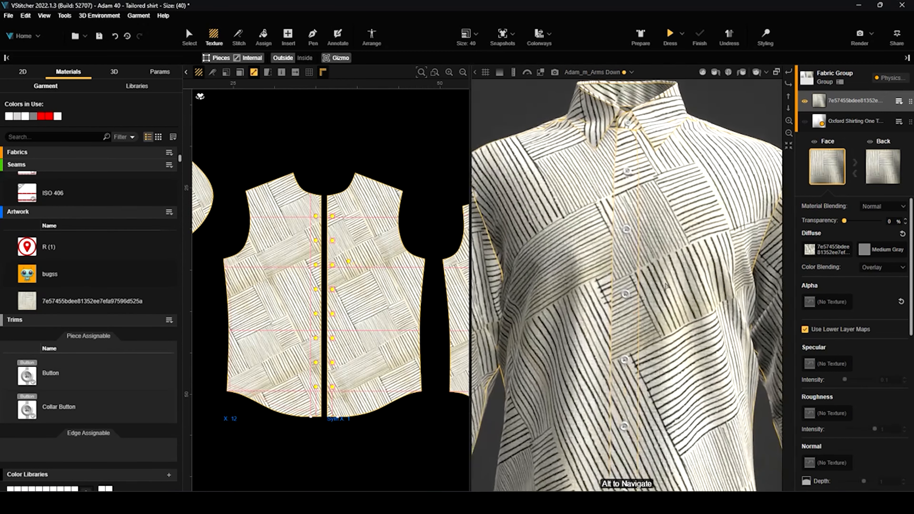
scroll(666, 289, "down", 2)
scroll(664, 289, "down", 3)
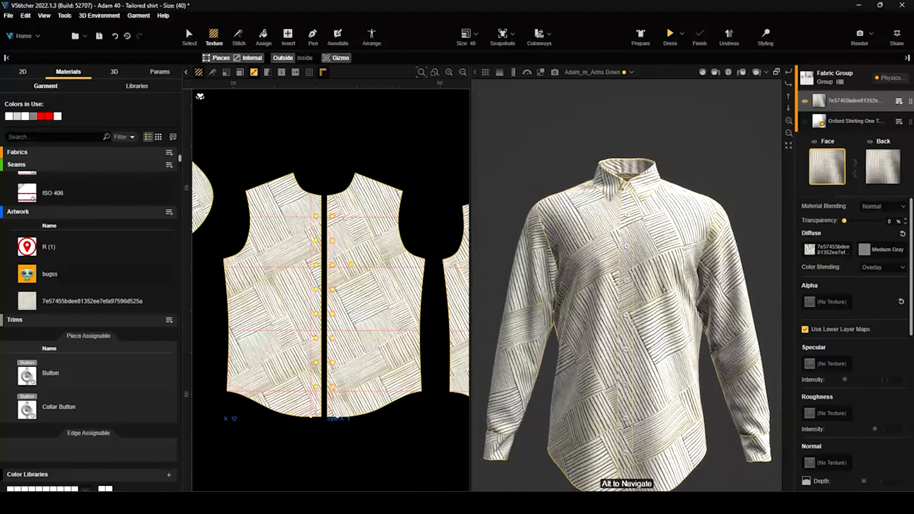
scroll(657, 297, "up", 2)
scroll(655, 300, "up", 1)
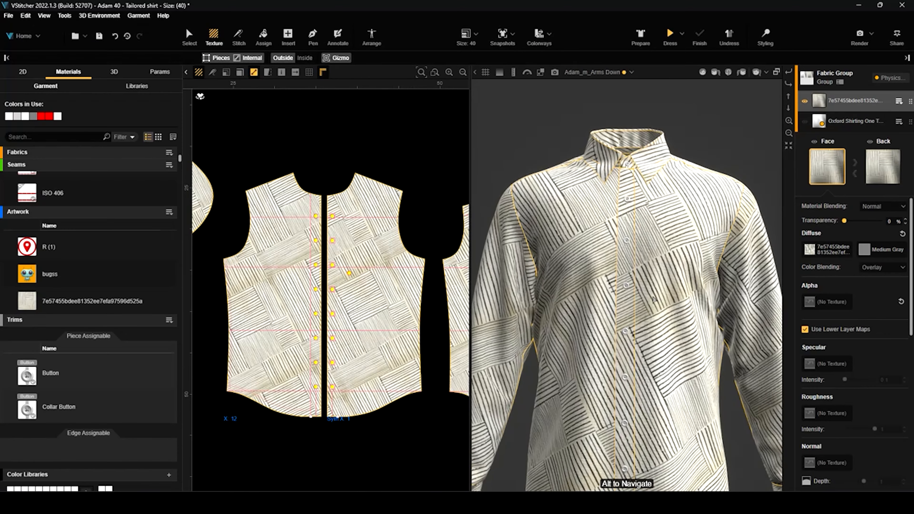
Replace the Group fabric on the whole shirt with Oxford Shirting One Tone, 100% Cotton, 170 g/m2.
scroll(163, 281, "up", 8)
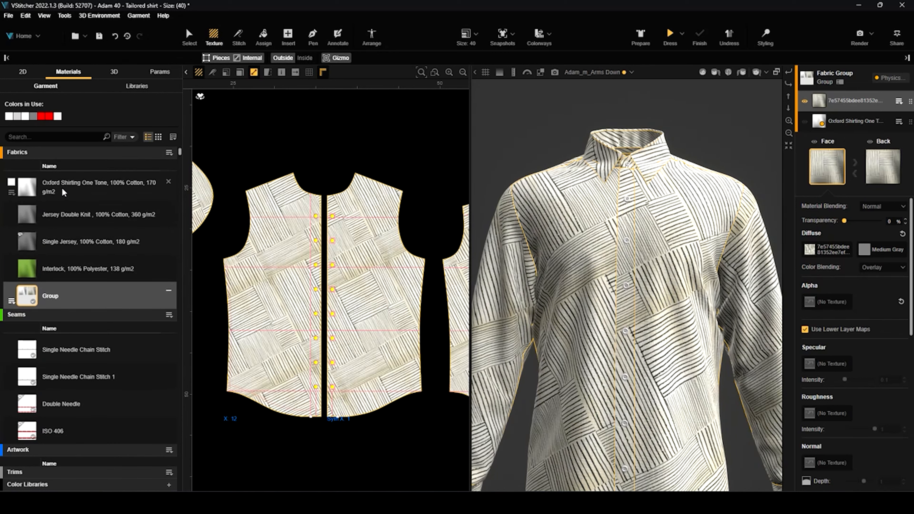
left_click_drag(62, 202, 29, 294)
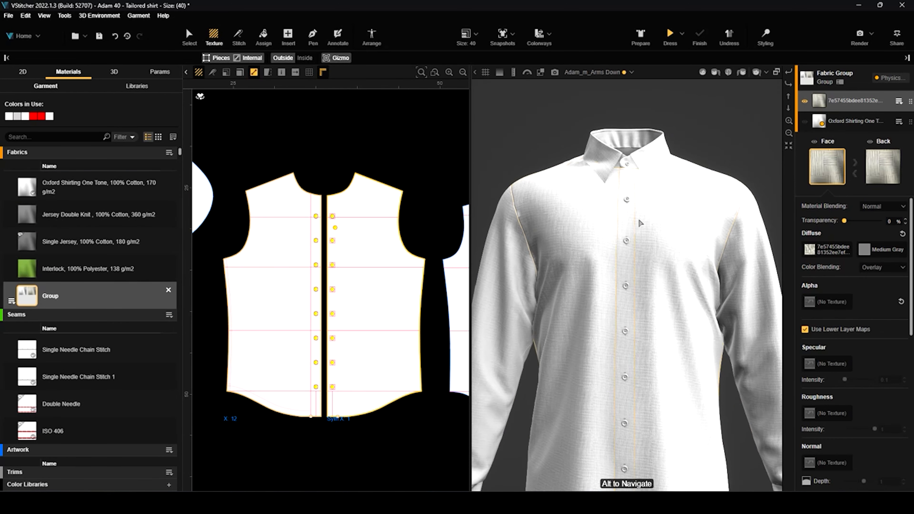
scroll(642, 313, "up", 1)
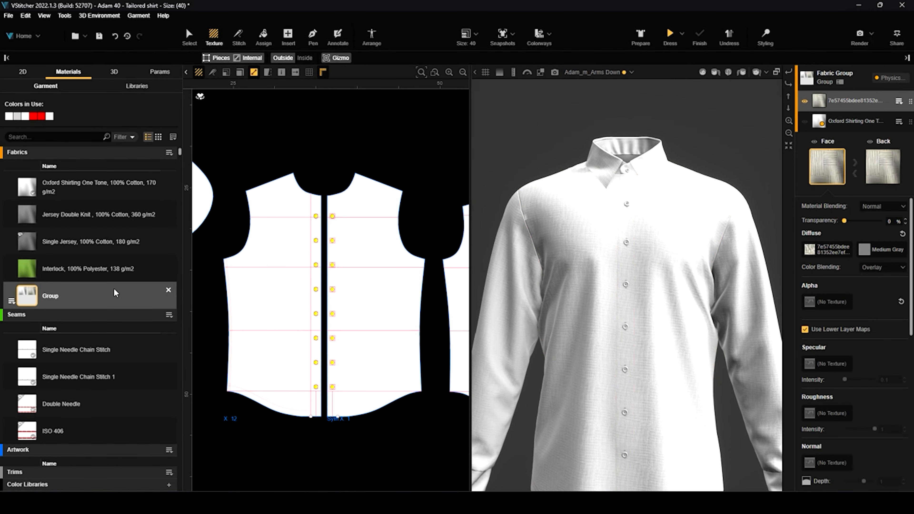
Remove all assigned Button and Collar Button trims from the shirt.
scroll(114, 289, "down", 10)
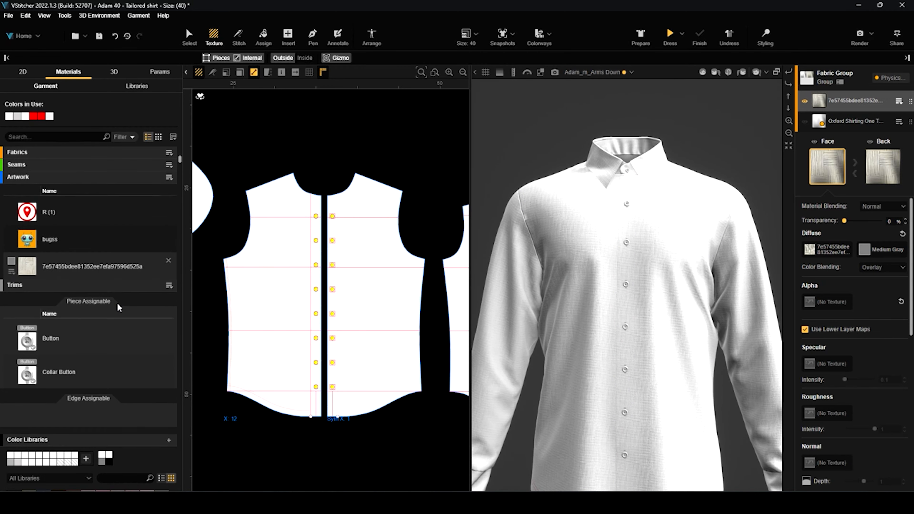
left_click_drag(80, 334, 629, 347)
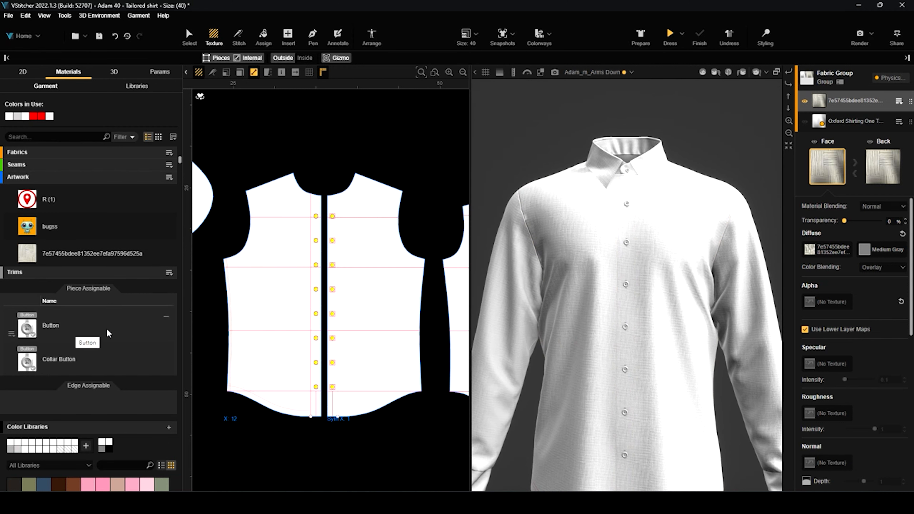
scroll(108, 326, "up", 2)
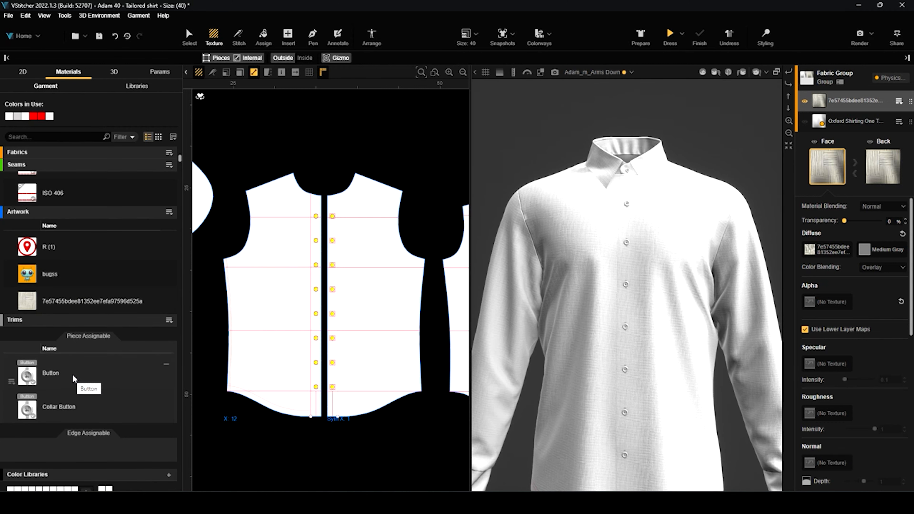
left_click(165, 365)
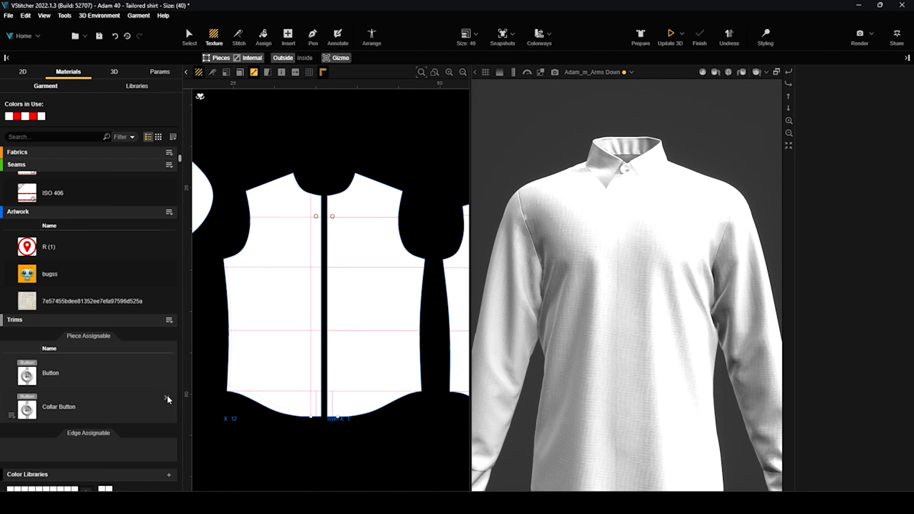
Update the 3D garment to reflect the removed buttons, let the shirt simulate, and finish the dressing.
left_click(666, 32)
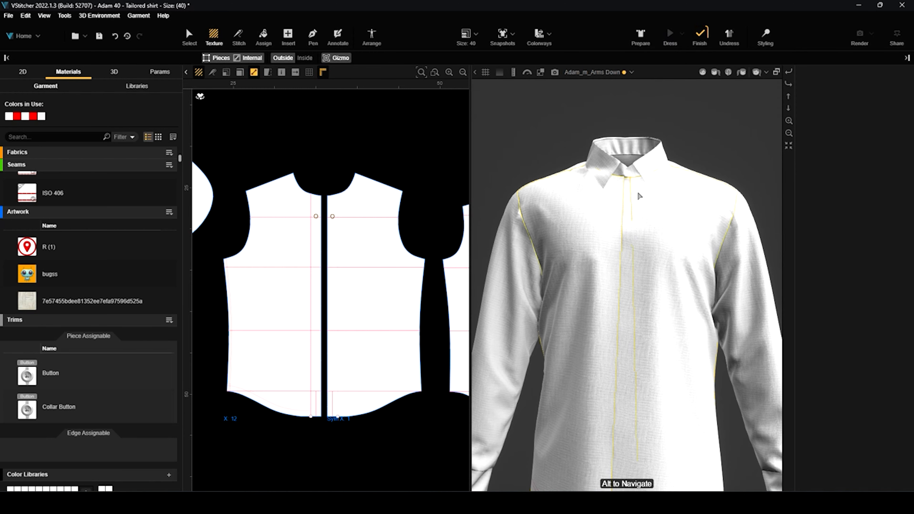
left_click_drag(551, 390, 692, 211)
scroll(639, 204, "up", 3)
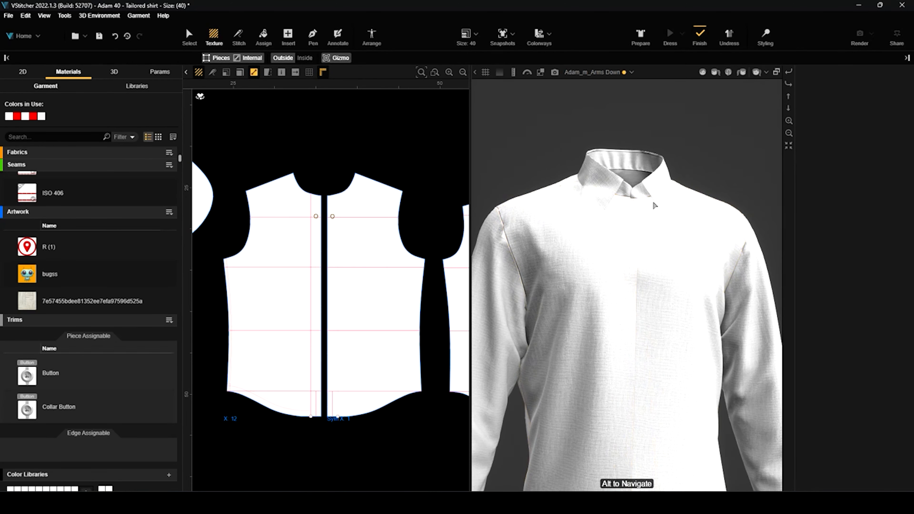
scroll(643, 213, "up", 2)
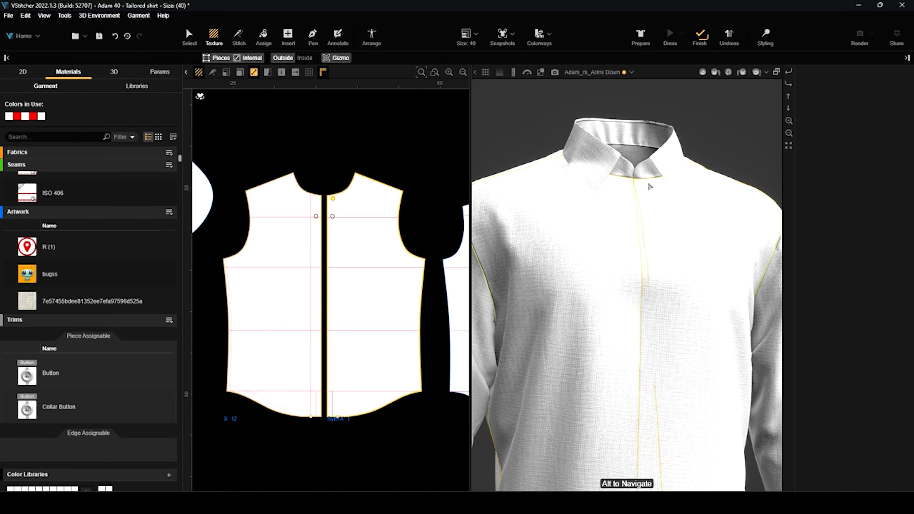
left_click(700, 34)
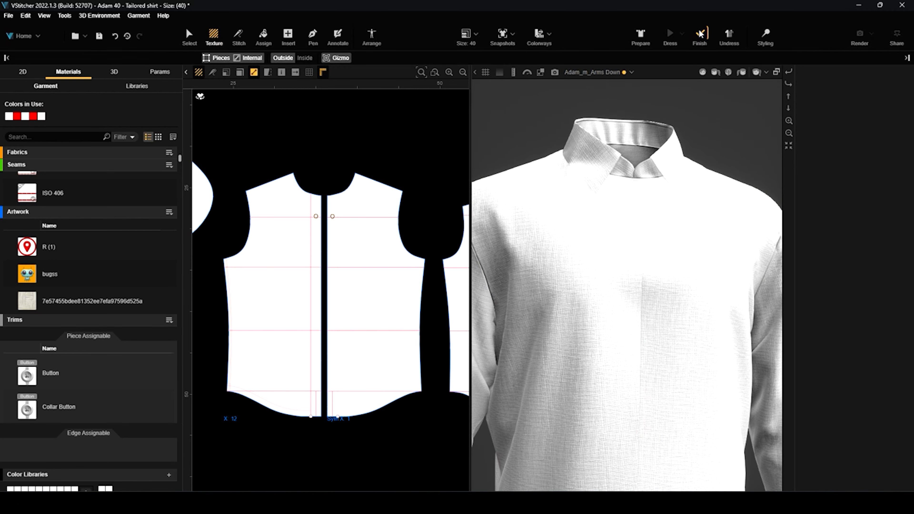
Assign Jersey Double Knit, 100% Cotton, 360 g/m2 to the right-hand front pattern piece, then simulate and finish the dressing.
scroll(75, 244, "up", 3)
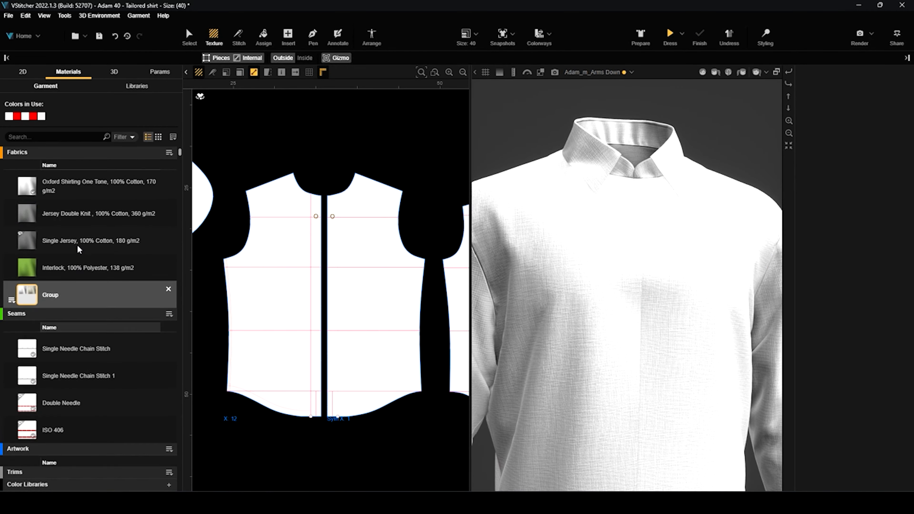
left_click_drag(61, 216, 380, 297)
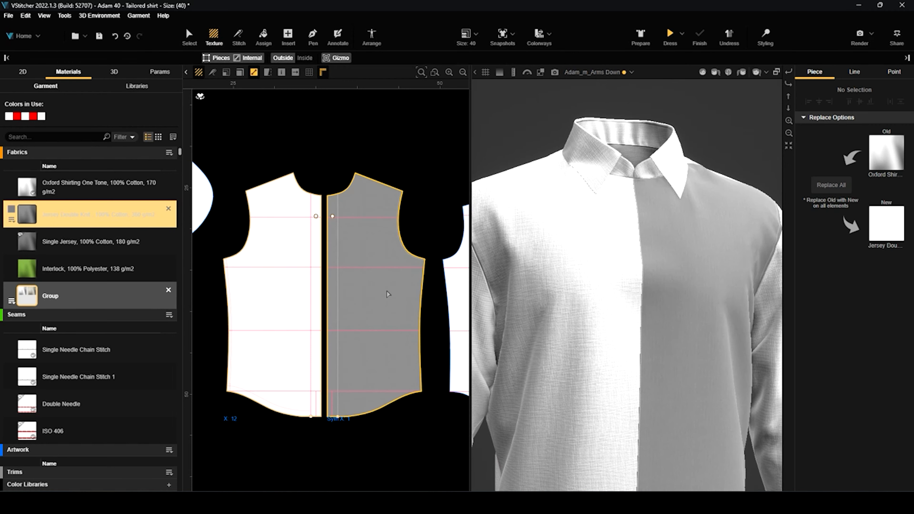
left_click(671, 34)
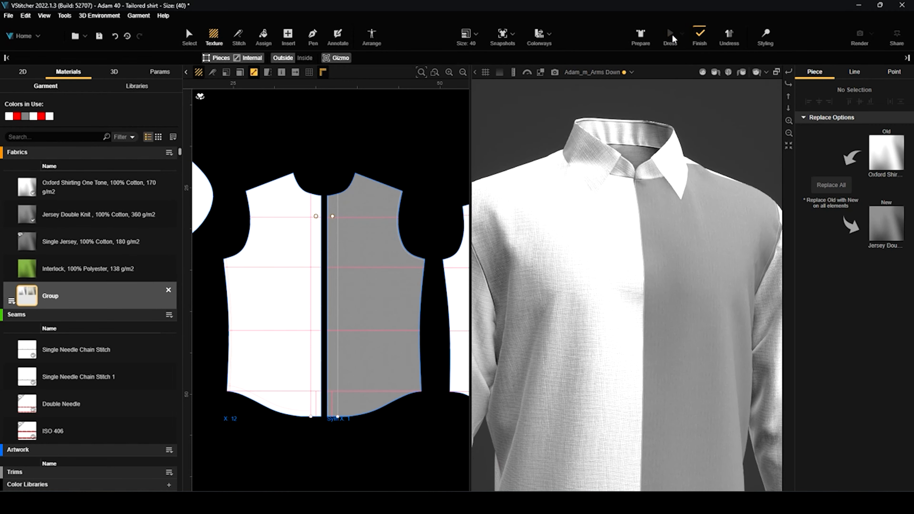
left_click(703, 35)
scroll(86, 332, "down", 8)
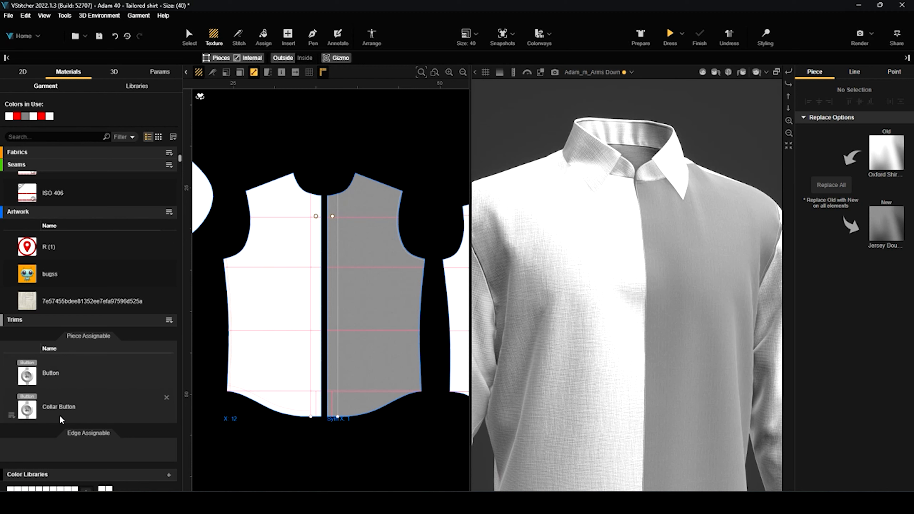
Download the Flat Button 2 holes trim from the Seams and Trims library for use in the garment.
left_click(116, 89)
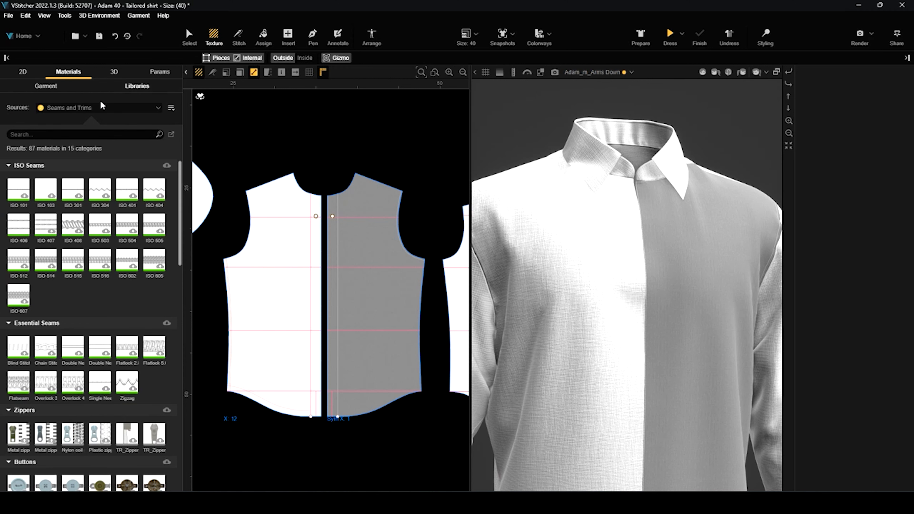
scroll(105, 316, "down", 4)
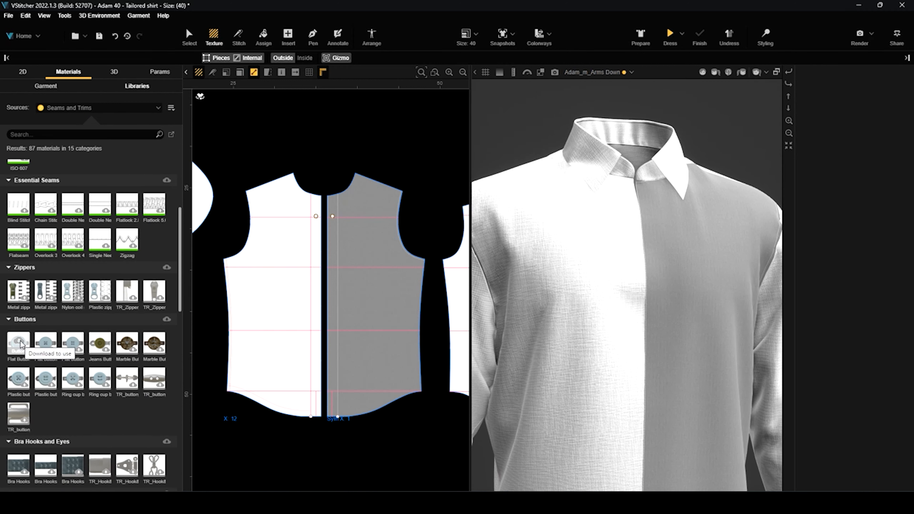
left_click(22, 351)
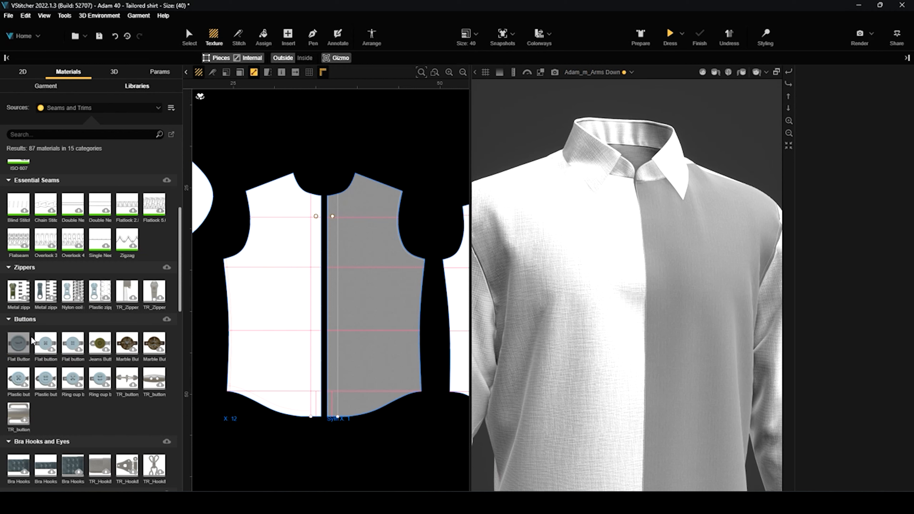
left_click(127, 109)
scroll(113, 171, "down", 3)
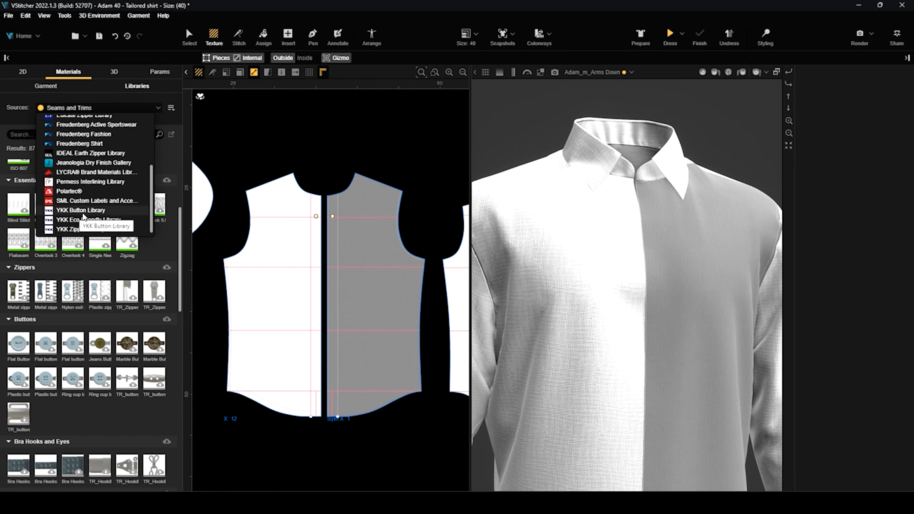
left_click(179, 294)
Assign Flat Button 2 holes to the white front piece at X 0.636 in, Y 3.352 in, with its buttonhole level on the grey front piece.
left_click(47, 85)
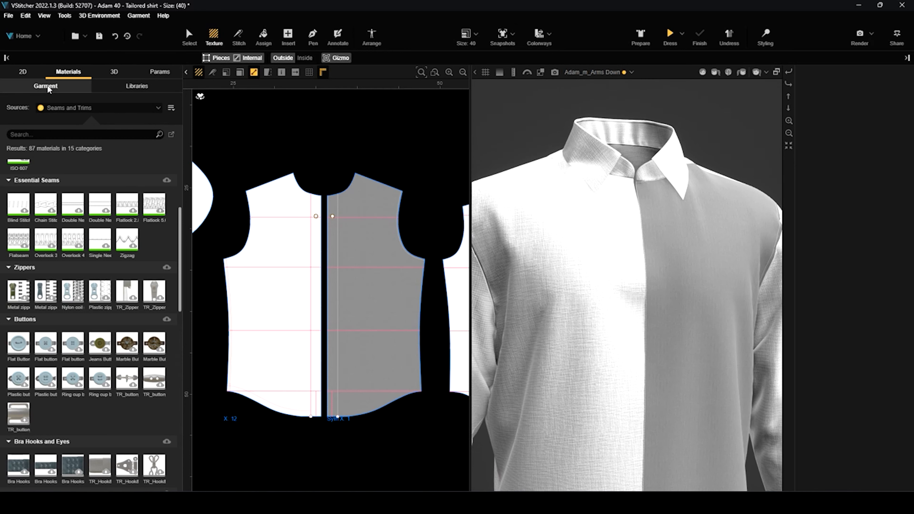
scroll(96, 277, "down", 10)
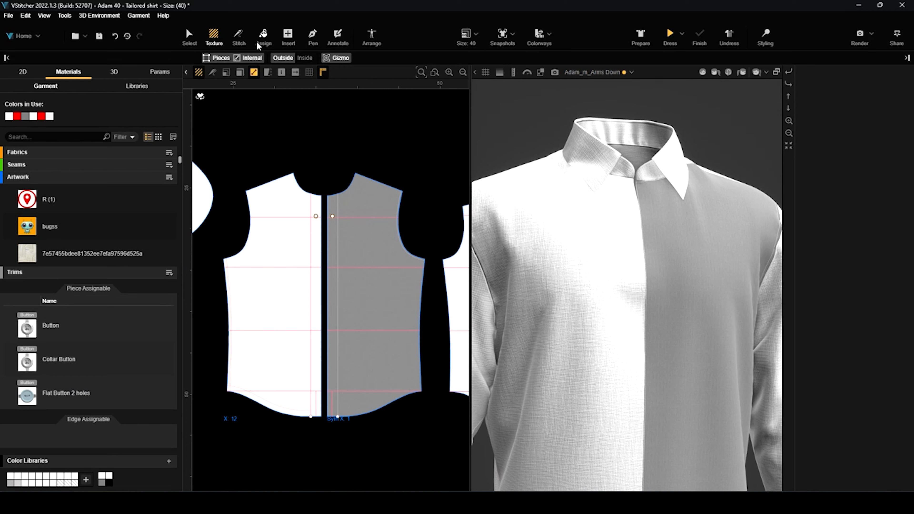
left_click(263, 35)
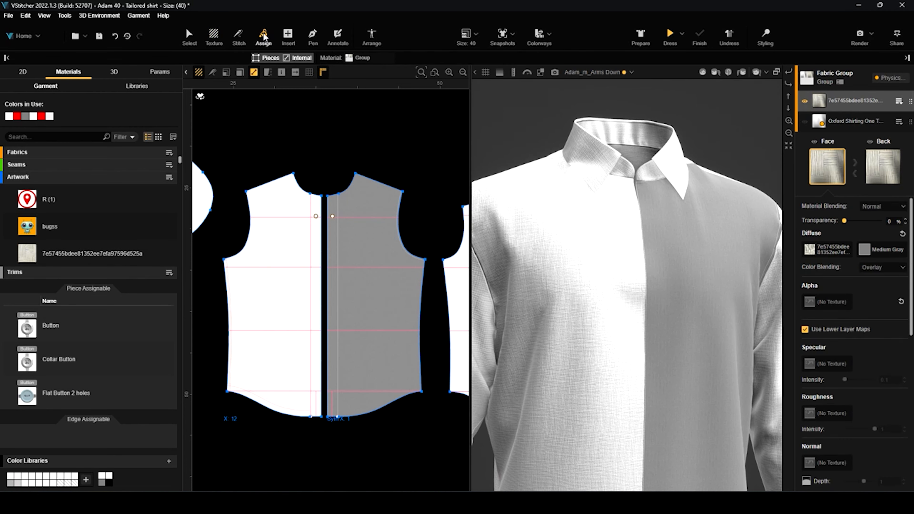
left_click(66, 394)
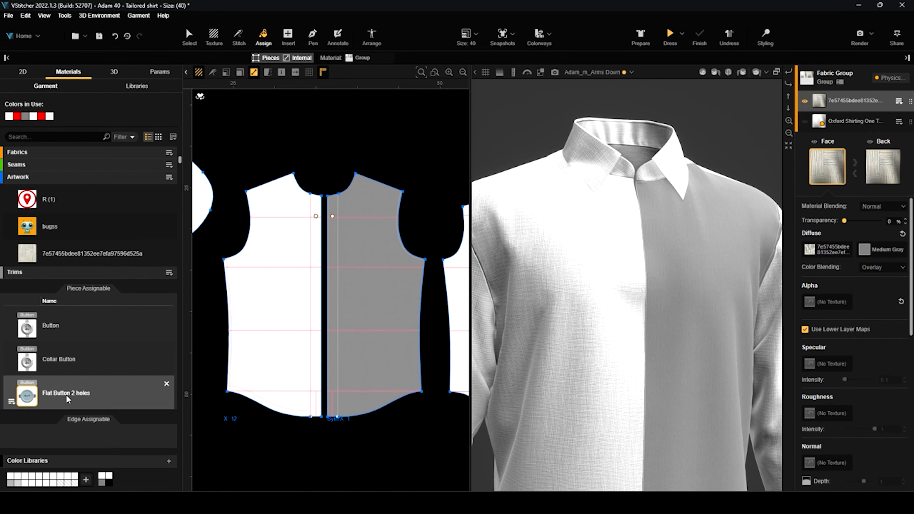
scroll(313, 215, "up", 2)
scroll(315, 216, "up", 2)
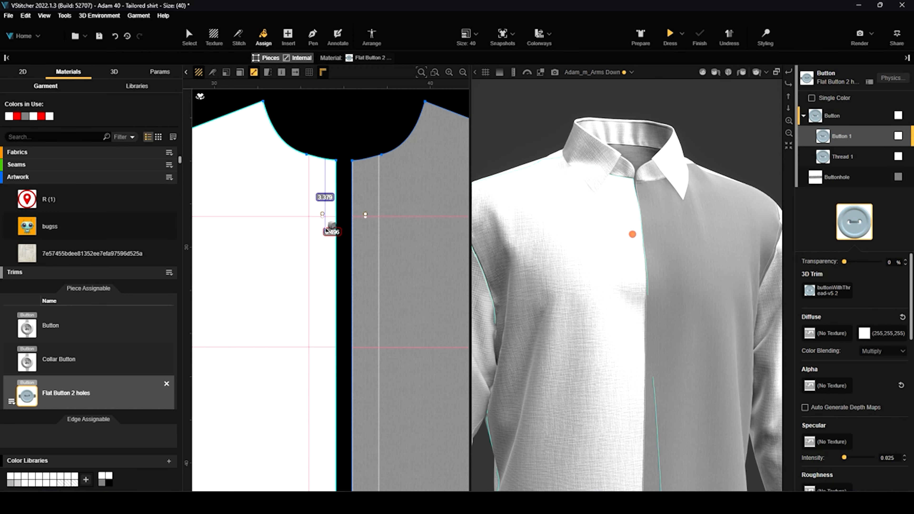
scroll(325, 233, "up", 1)
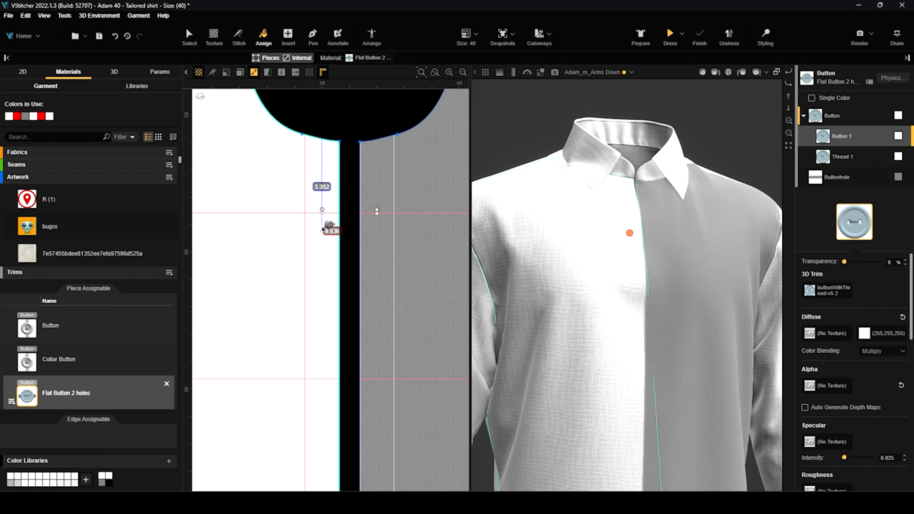
left_click(322, 230)
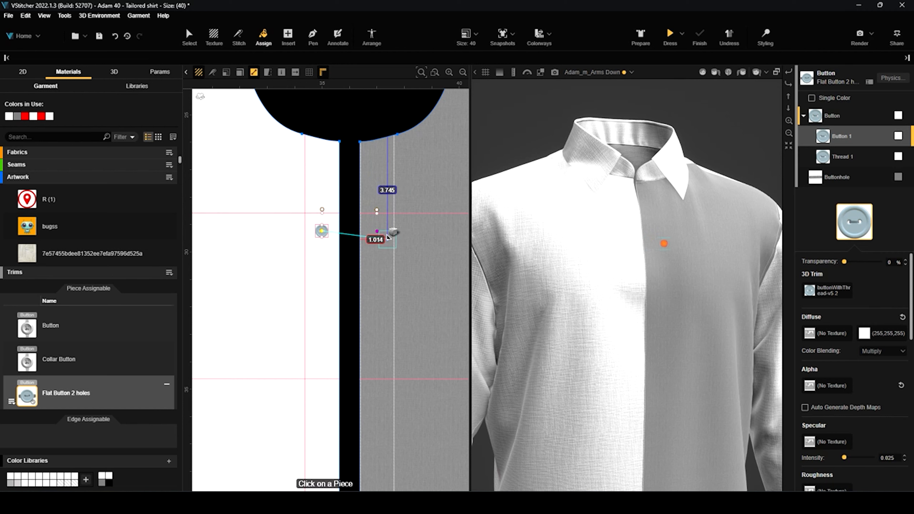
scroll(385, 241, "up", 1)
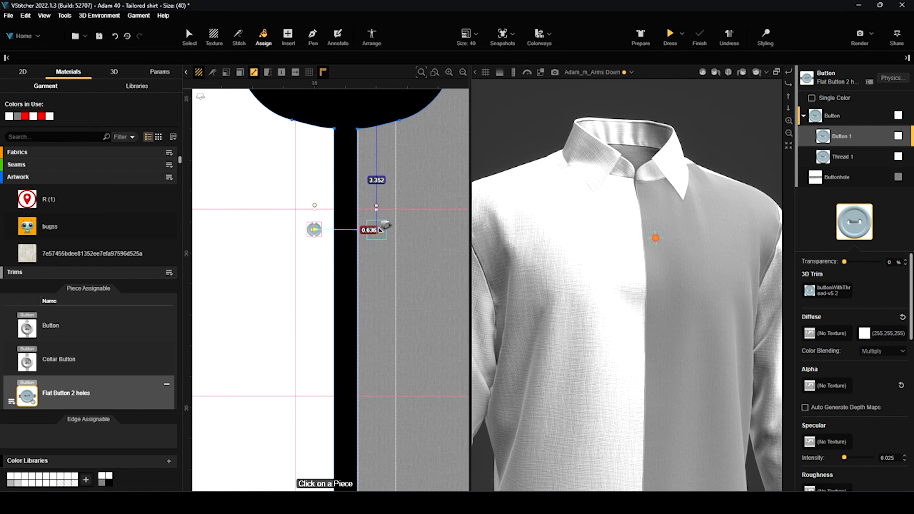
left_click(378, 229)
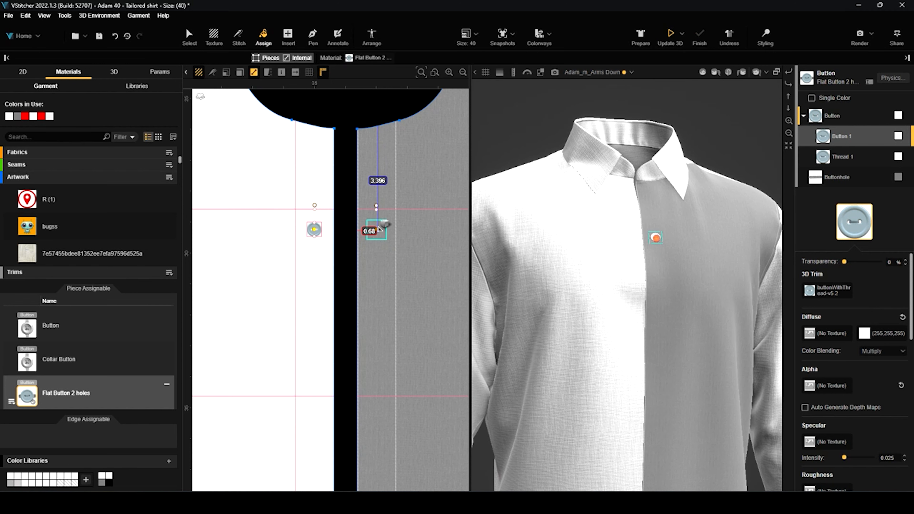
Update the 3D garment with the new button, let it simulate, and finish the dressing.
scroll(663, 232, "up", 2)
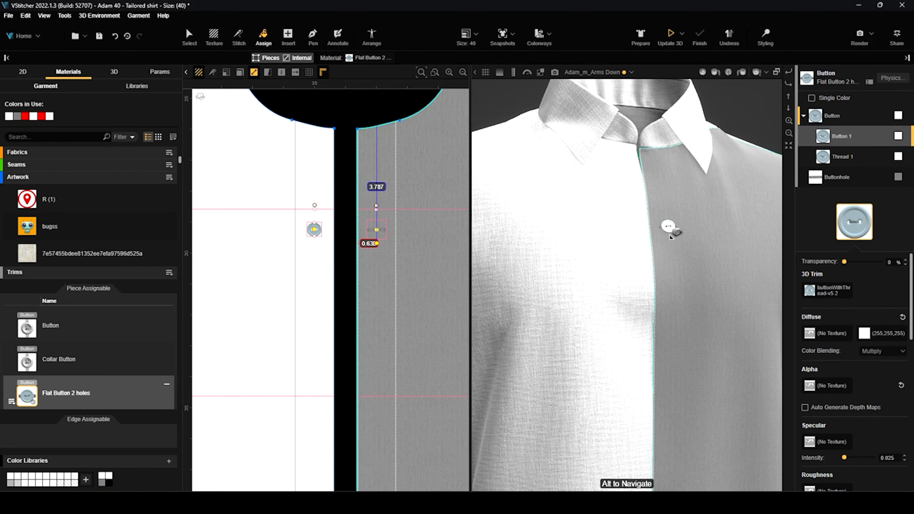
left_click(670, 33)
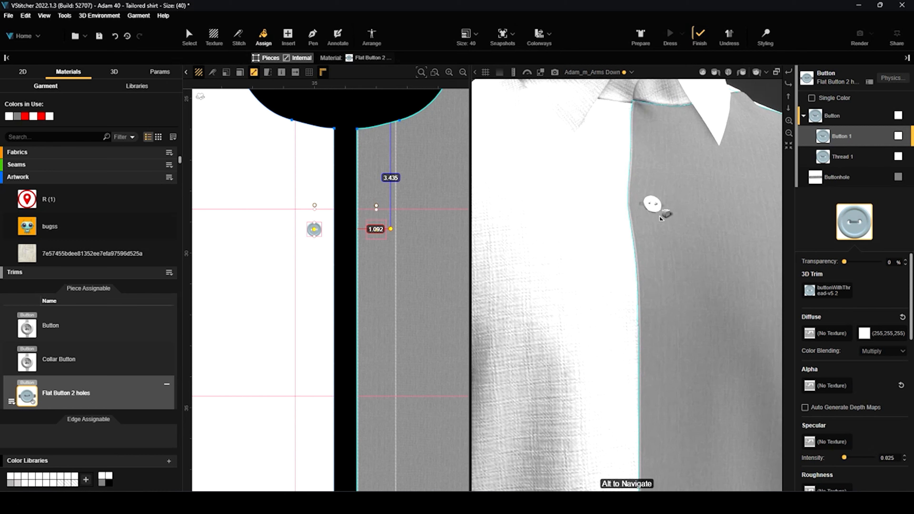
left_click(701, 37)
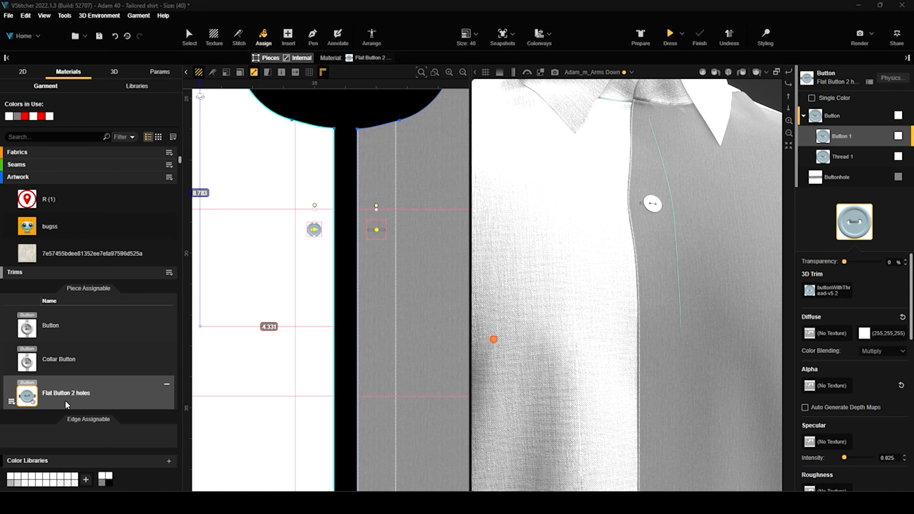
Unfasten the placed Flat Button 2 holes by turning off its Buttoned option, and update the 3D garment.
mouse_move(65, 404)
left_mouse_down()
mouse_move(265, 281)
mouse_move(307, 224)
mouse_move(378, 230)
mouse_move(331, 220)
mouse_move(328, 206)
mouse_move(318, 227)
mouse_move(326, 224)
left_mouse_up()
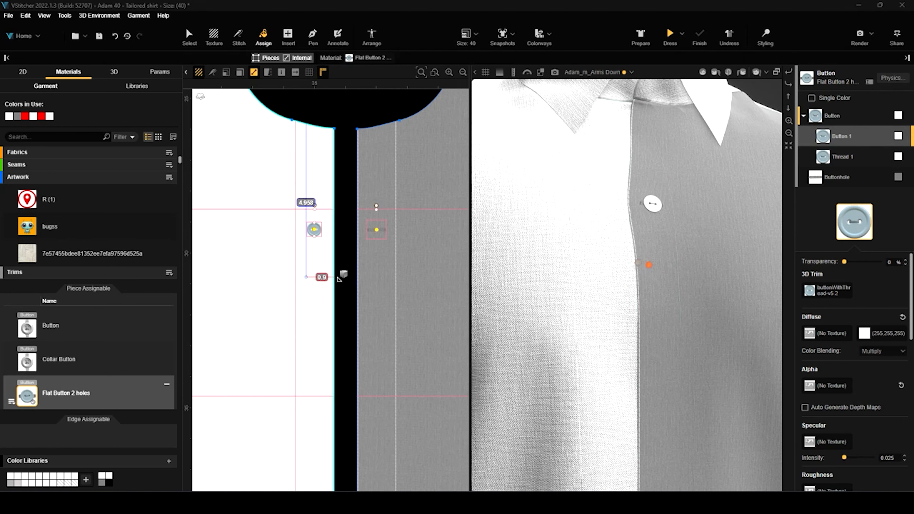
left_click(190, 40)
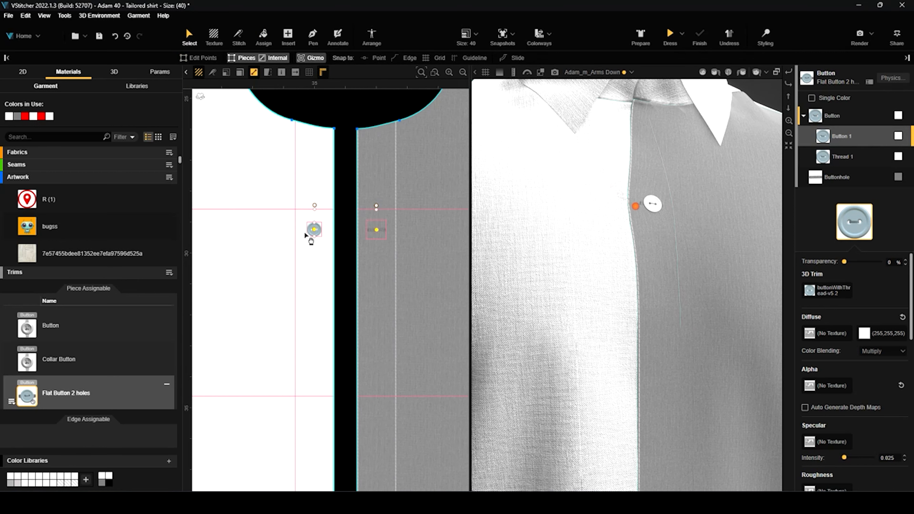
left_click(318, 231)
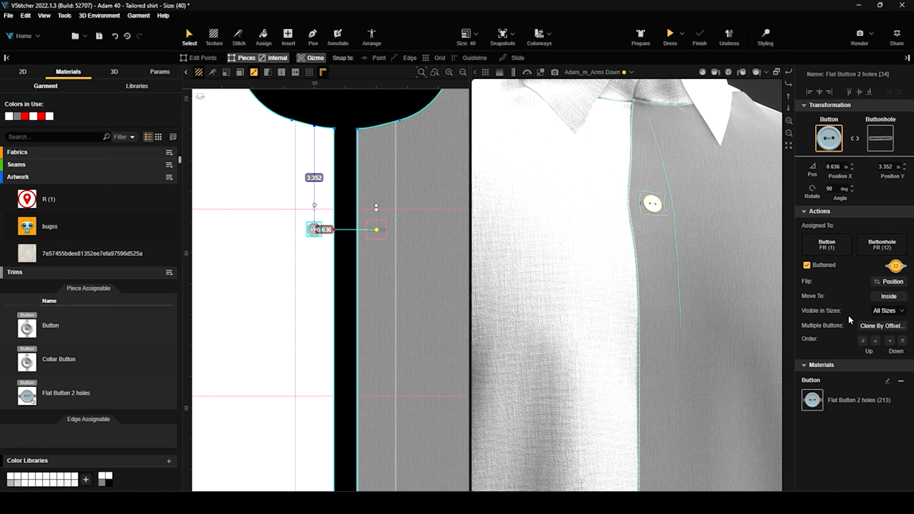
left_click(807, 266)
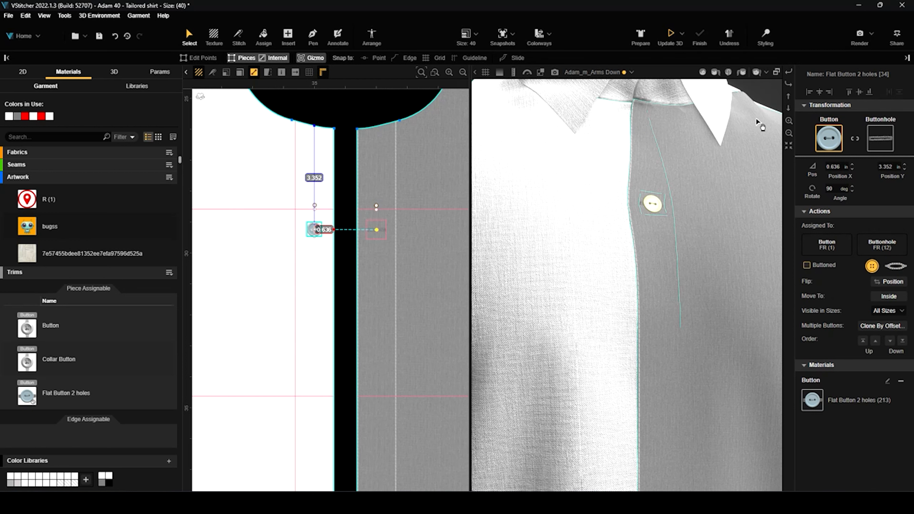
left_click(669, 34)
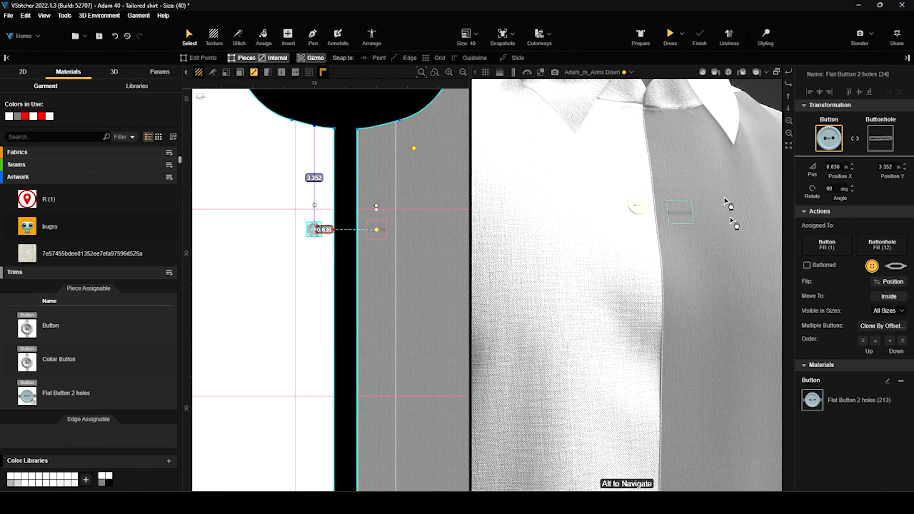
Flip the positions of the button and buttonhole, and try moving the button to the inside before returning it outside.
left_click(878, 281)
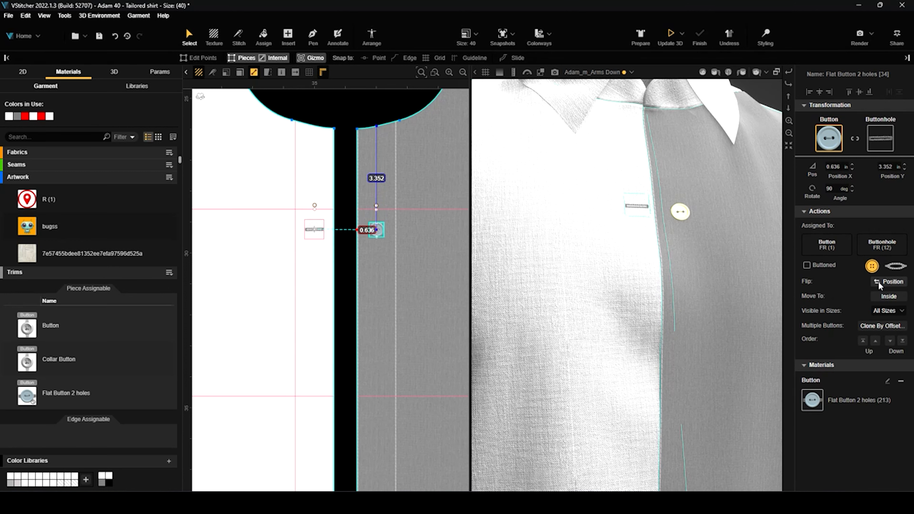
left_click(881, 296)
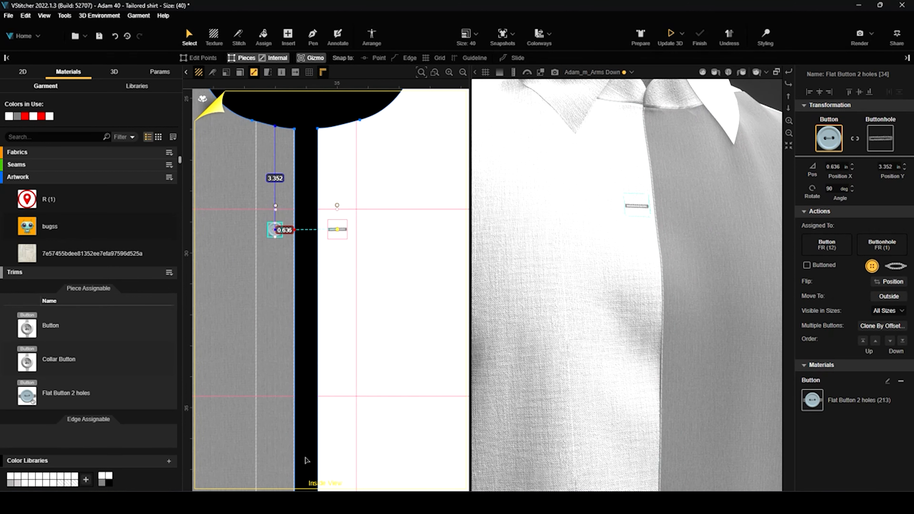
left_click(885, 295)
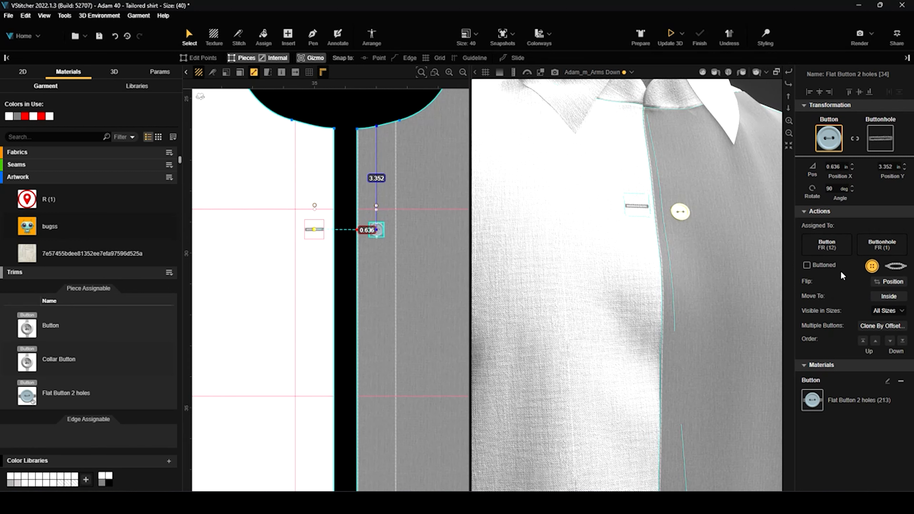
Fasten the flipped button through its buttonhole by enabling Buttoned, and update the 3D garment.
left_click(807, 265)
left_click(666, 34)
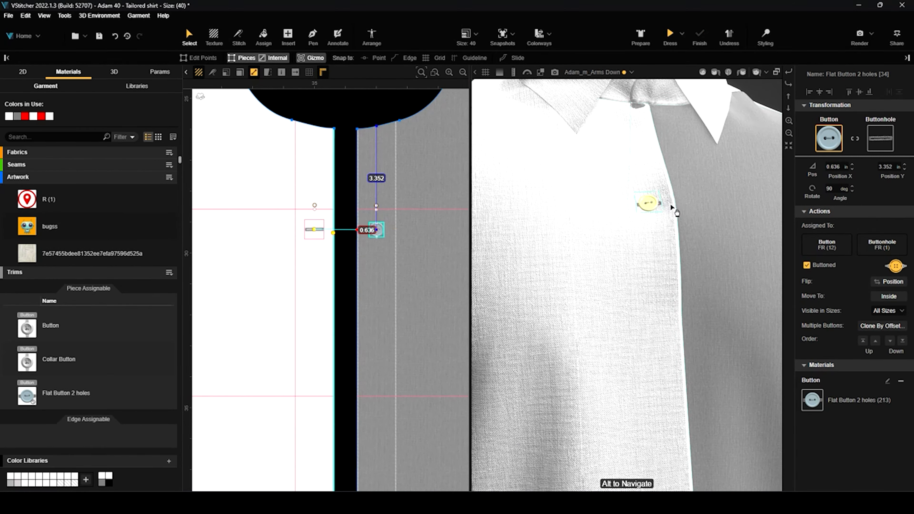
scroll(667, 233, "down", 1)
scroll(667, 234, "down", 2)
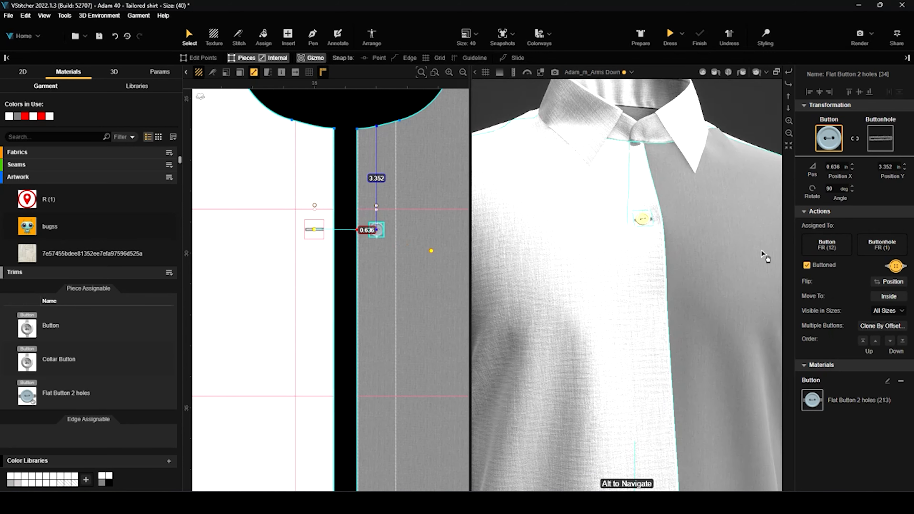
Unfasten the button and flip it back to the white front piece, updating the 3D garment and finishing the dressing.
left_click(807, 265)
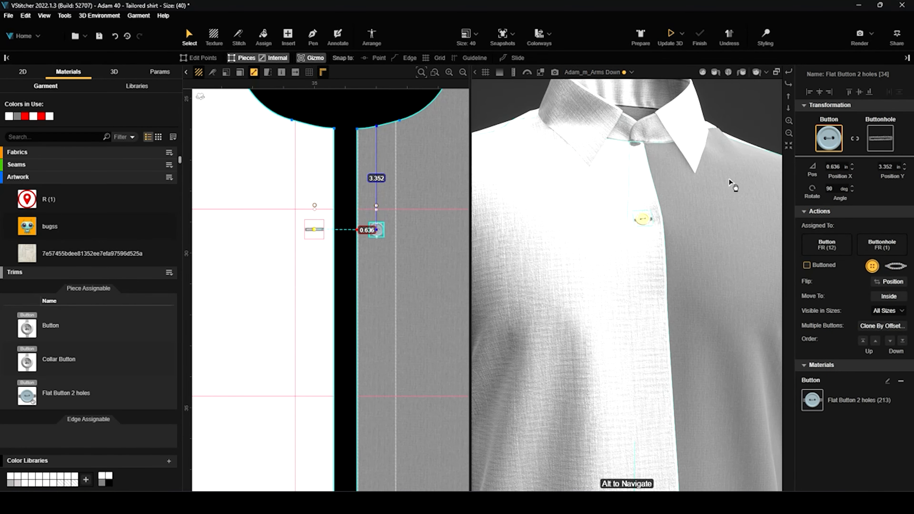
left_click(670, 35)
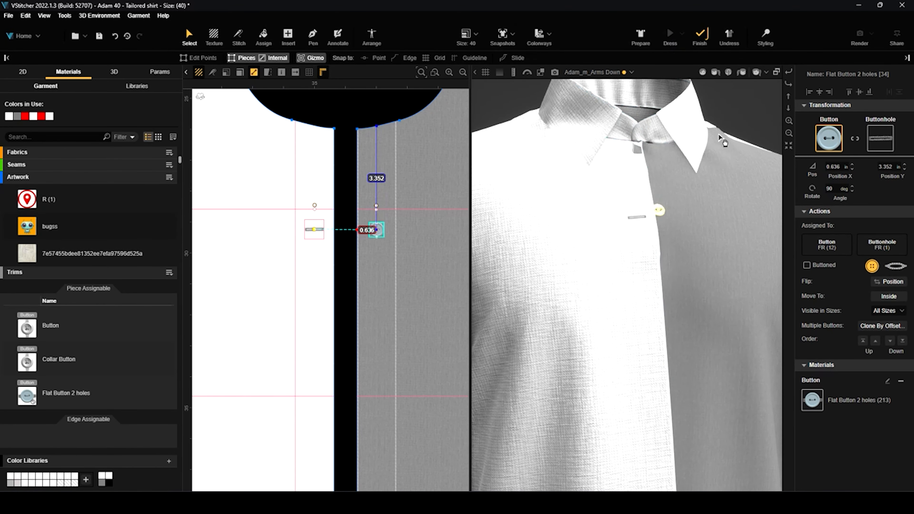
left_click(889, 282)
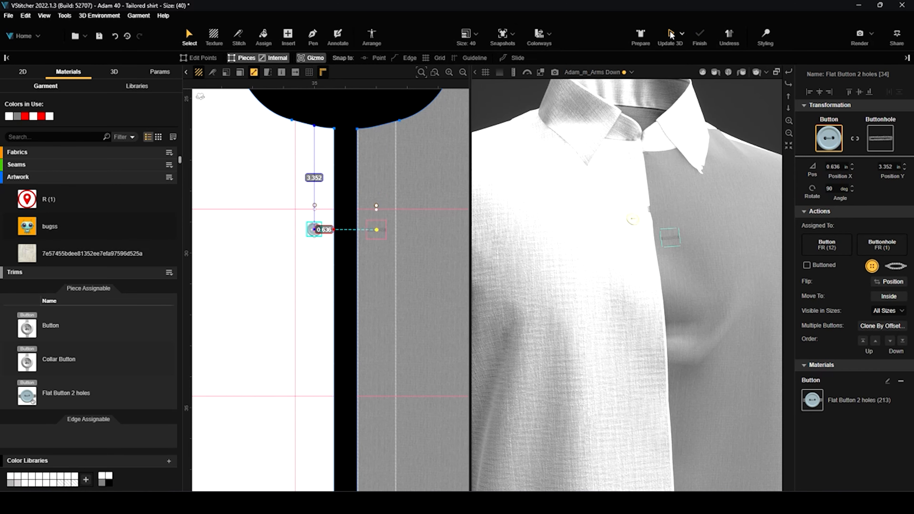
left_click(670, 36)
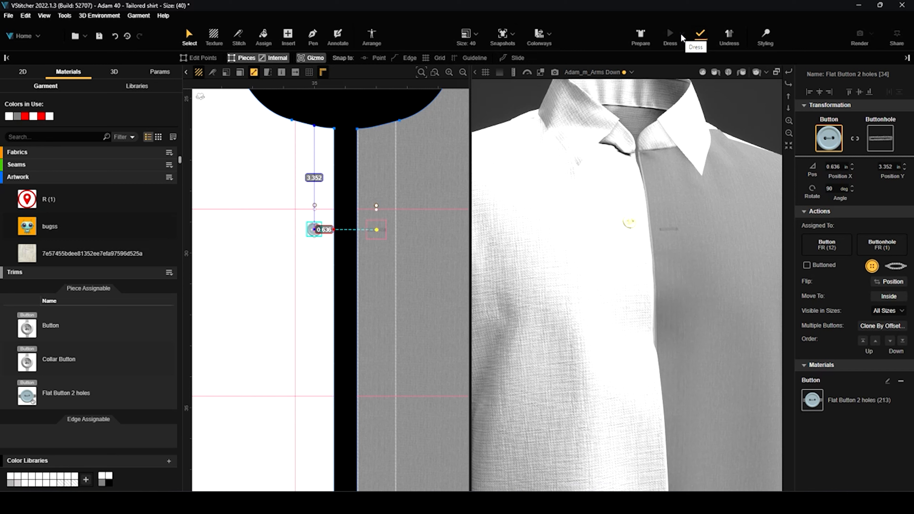
left_click(701, 36)
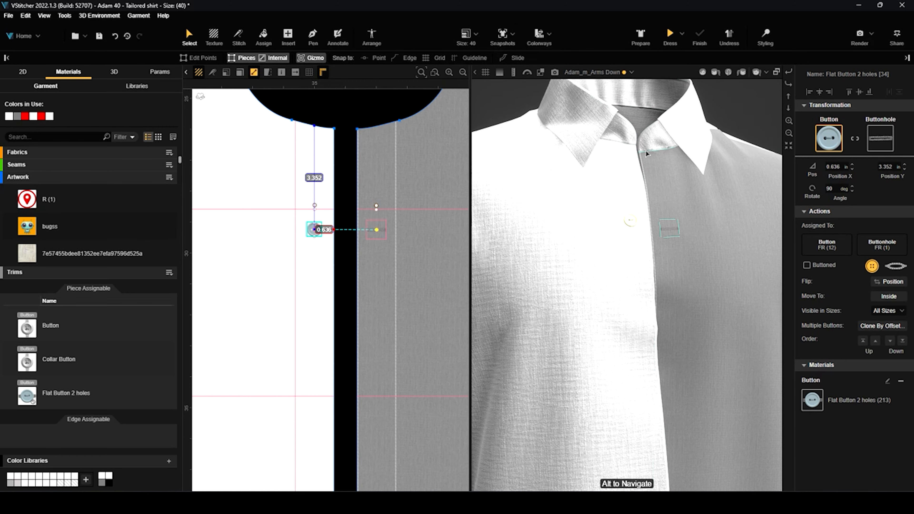
Examine the unfastened button and its buttonhole up close on the 3D shirt fronts.
scroll(638, 218, "up", 5)
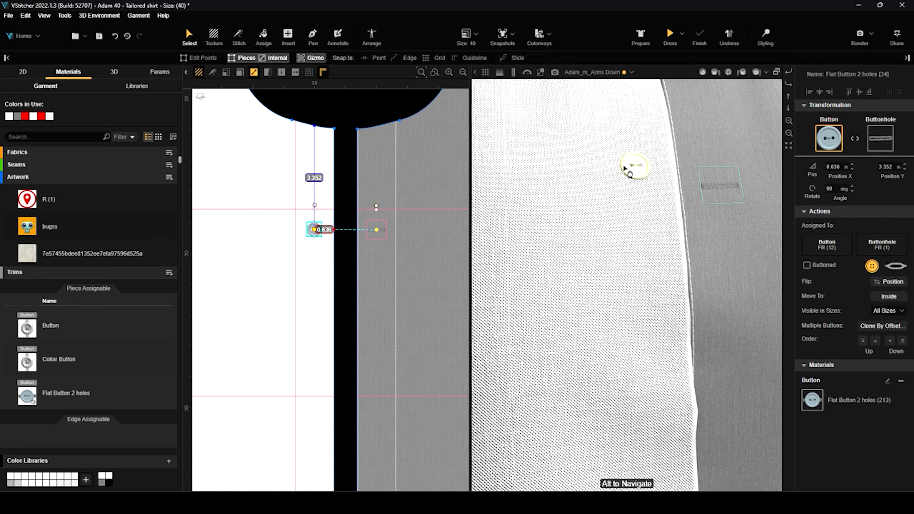
scroll(636, 184, "down", 10)
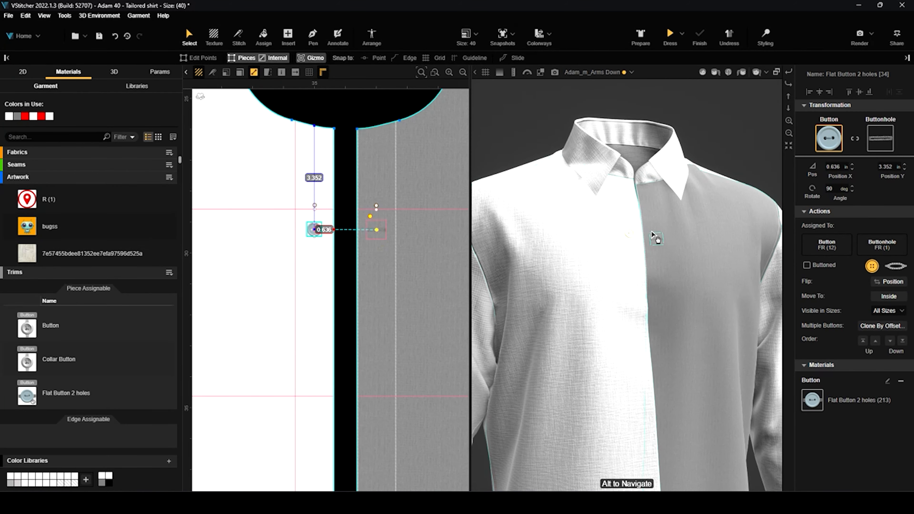
scroll(643, 239, "up", 2)
scroll(642, 239, "up", 4)
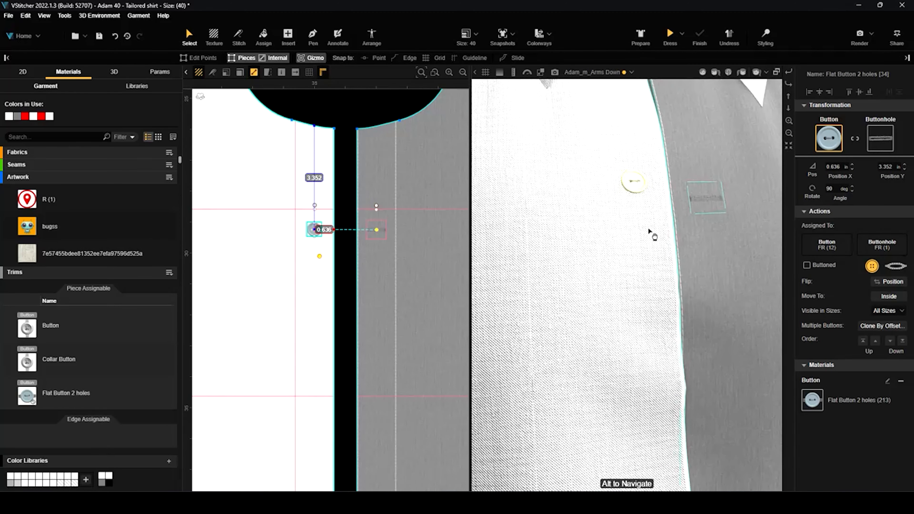
left_click(640, 190)
scroll(660, 231, "down", 3)
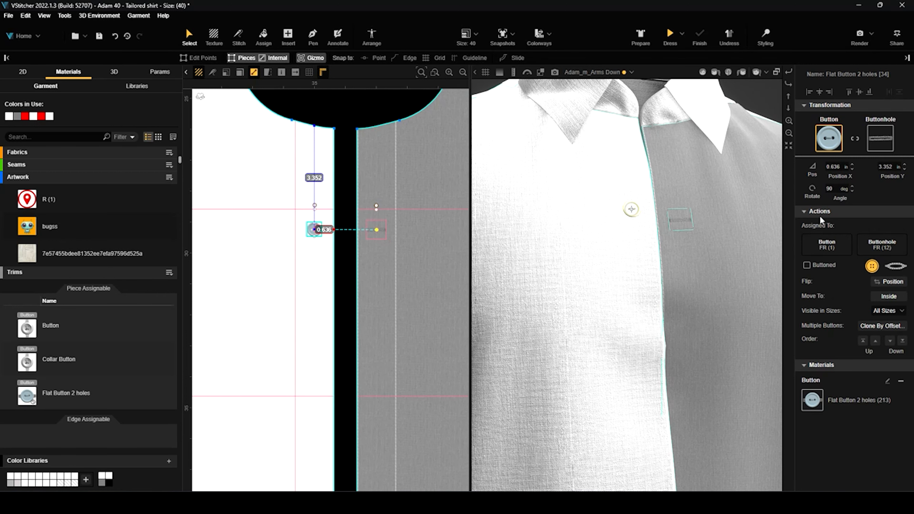
Bring up the clone-by-offset options for the button and examine its placement along the shirt's front opening in 3D.
left_click(869, 325)
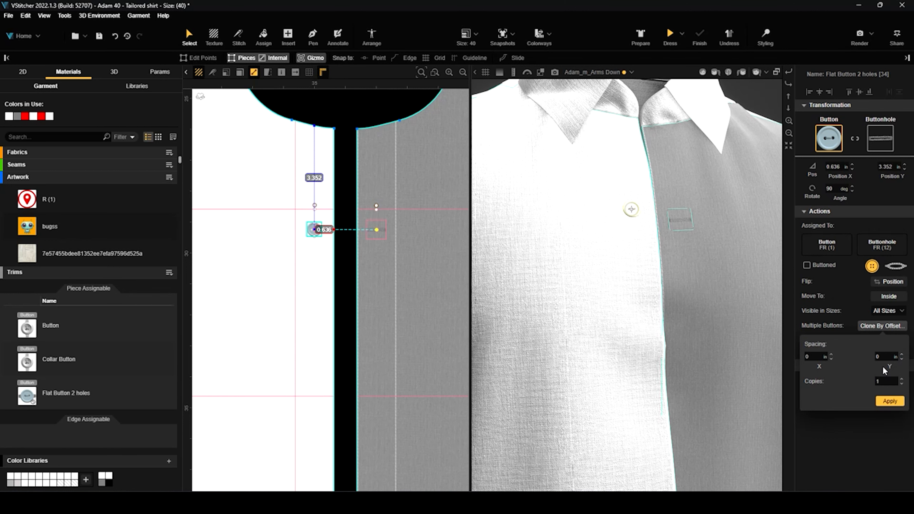
scroll(649, 181, "down", 5)
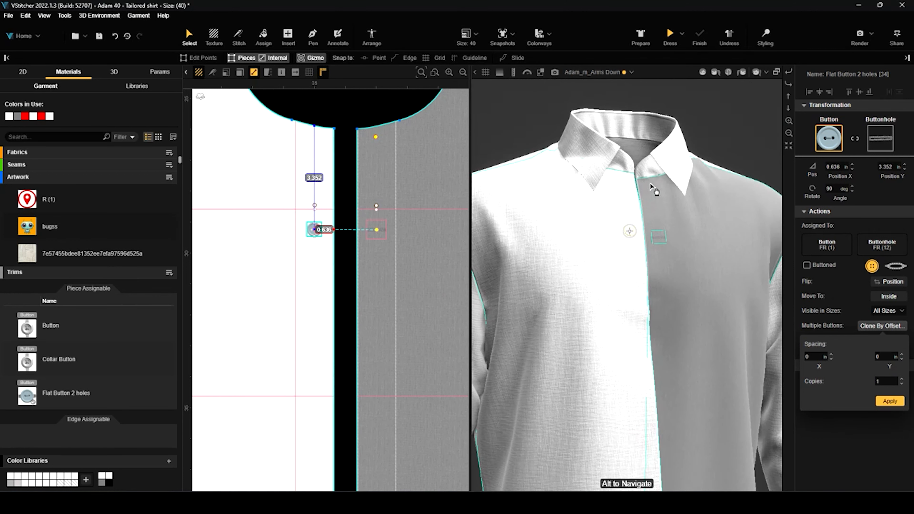
mouse_move(633, 136)
middle_mouse_down()
mouse_move(618, 147)
mouse_move(637, 399)
mouse_move(632, 150)
middle_mouse_up()
scroll(650, 142, "up", 5)
scroll(715, 118, "down", 3)
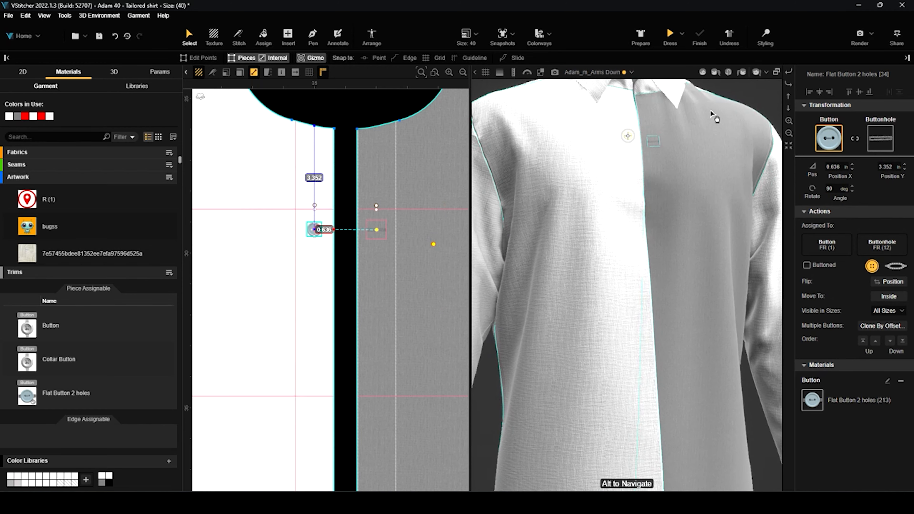
scroll(715, 89, "down", 3)
middle_click_drag(715, 89, 685, 212)
scroll(637, 257, "up", 8)
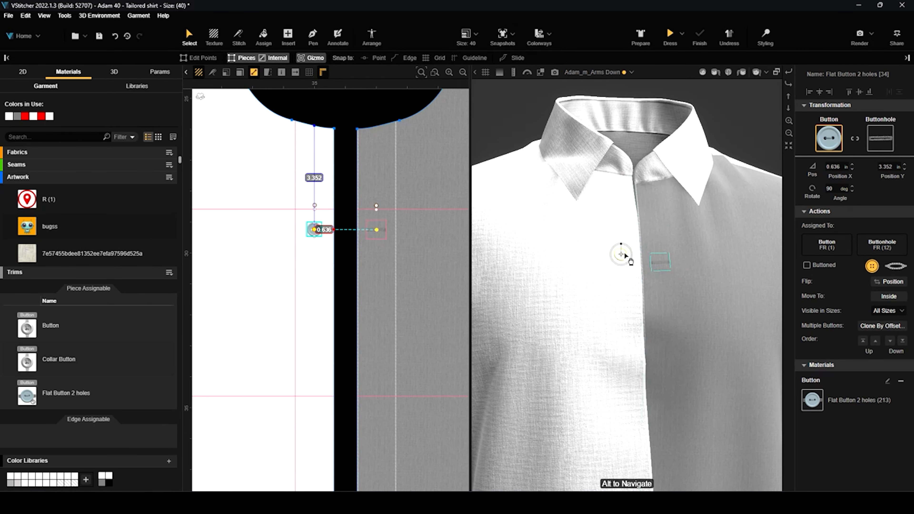
Clone the button and buttonhole by offset with a Y spacing of 2 in and 2 copies, and update the 3D garment.
left_click(882, 325)
left_click(886, 357)
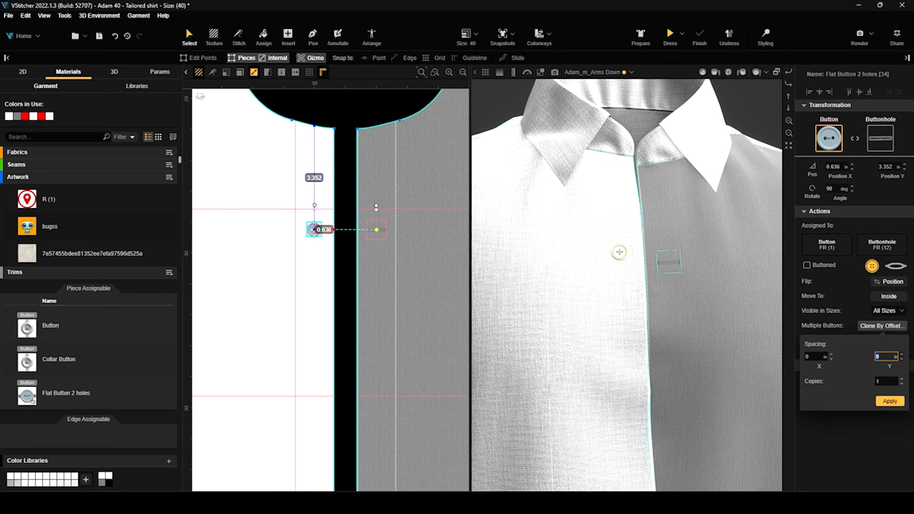
type("2")
key("Tab")
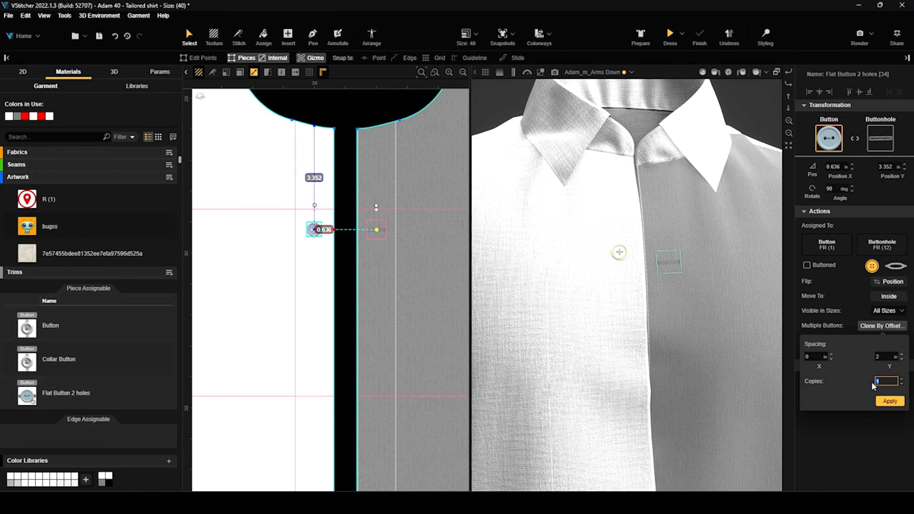
type("2")
left_click(881, 400)
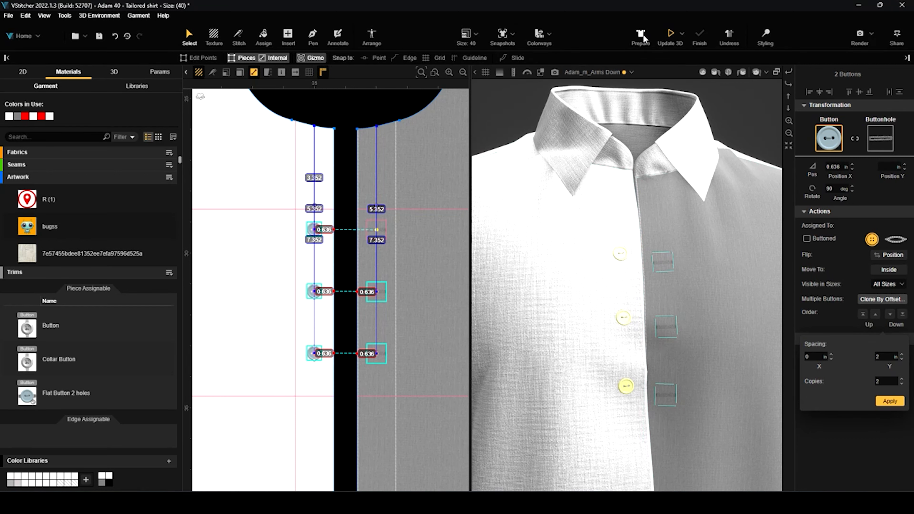
left_click(670, 32)
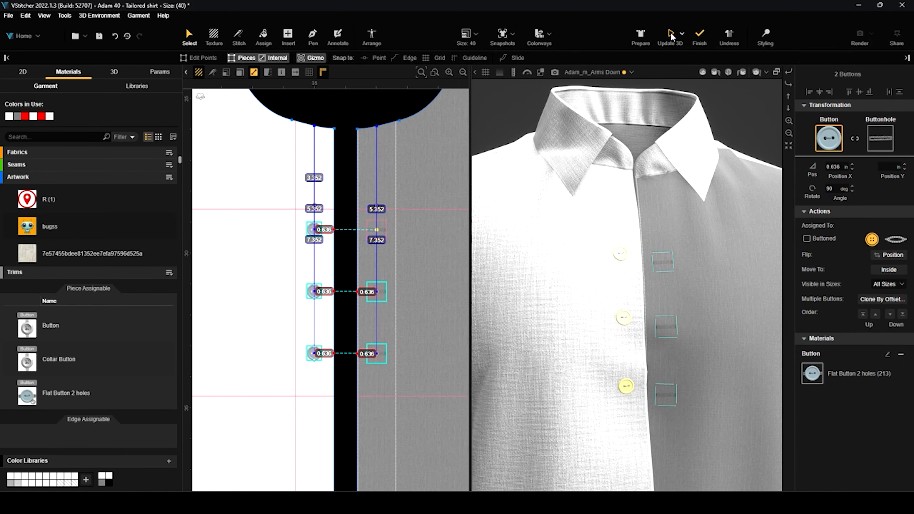
left_click(702, 36)
Fasten the first and second buttons from the collar by enabling Buttoned, update the 3D garment, and finish the dressing.
left_click(664, 264)
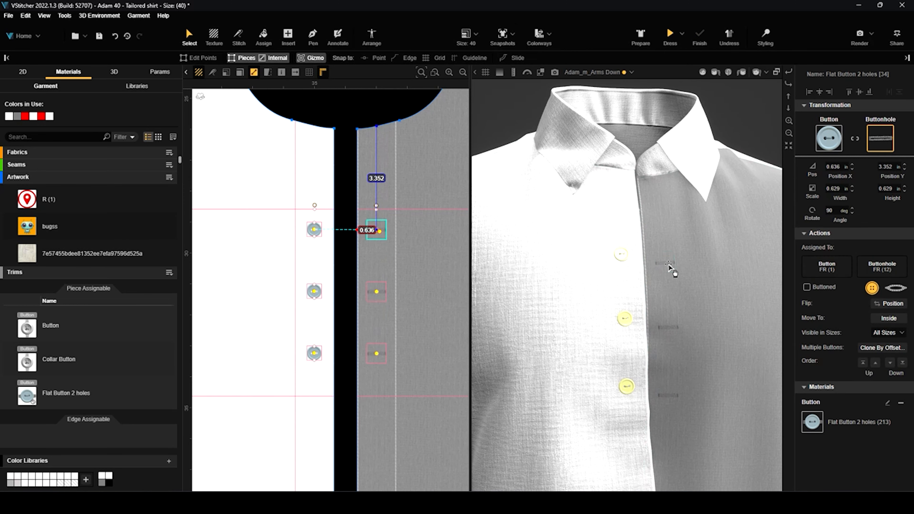
left_click(807, 287)
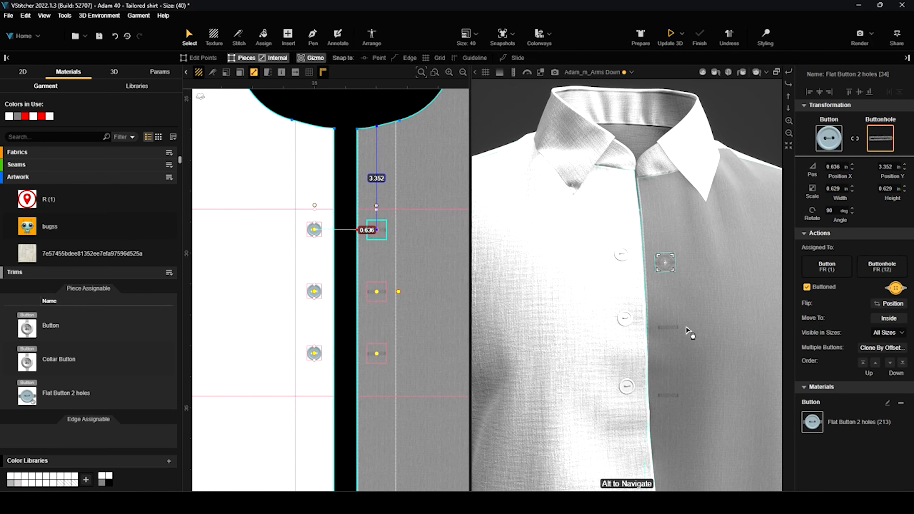
left_click(671, 330)
left_click(806, 287)
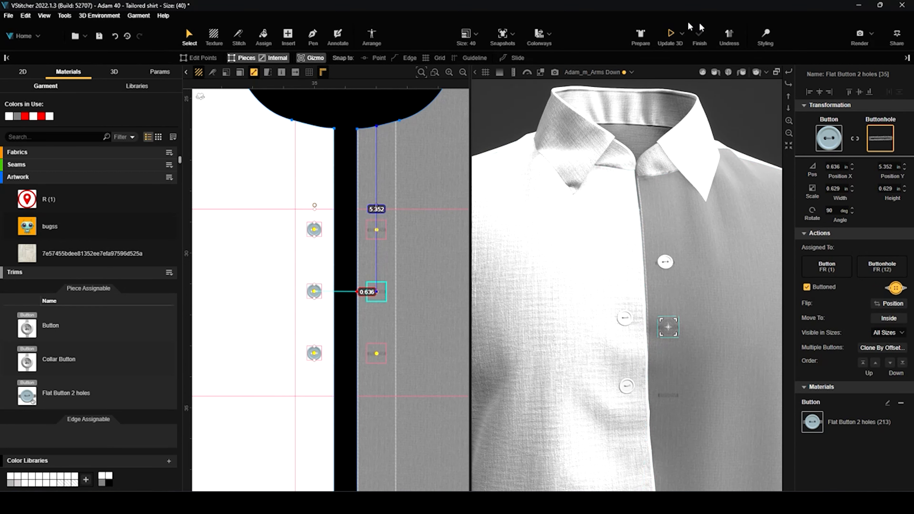
left_click(671, 32)
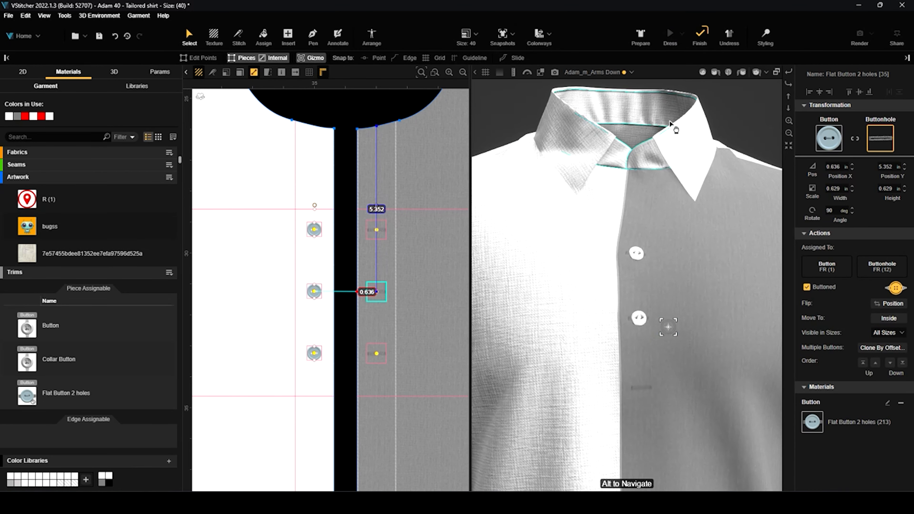
left_click(698, 40)
Fasten the lowest button through its buttonhole by enabling Buttoned, update the 3D garment, and finish the dressing.
left_click(643, 392)
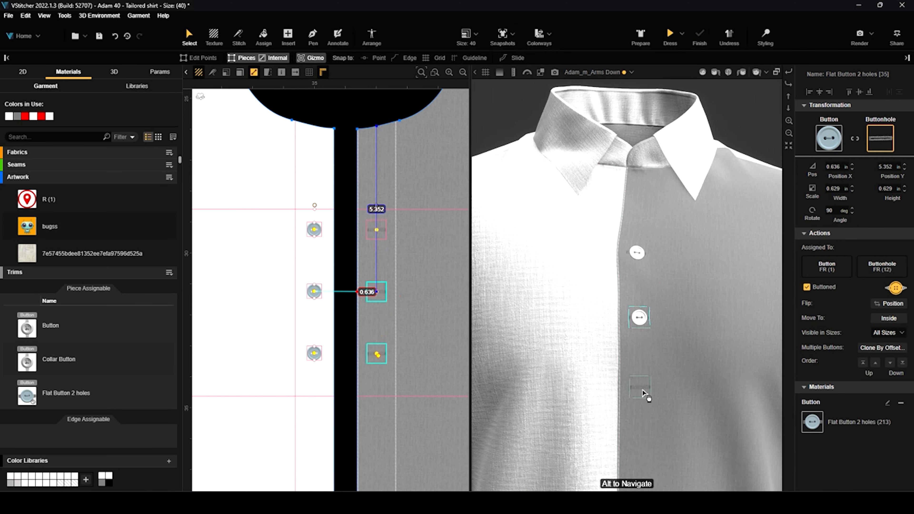
left_click(806, 287)
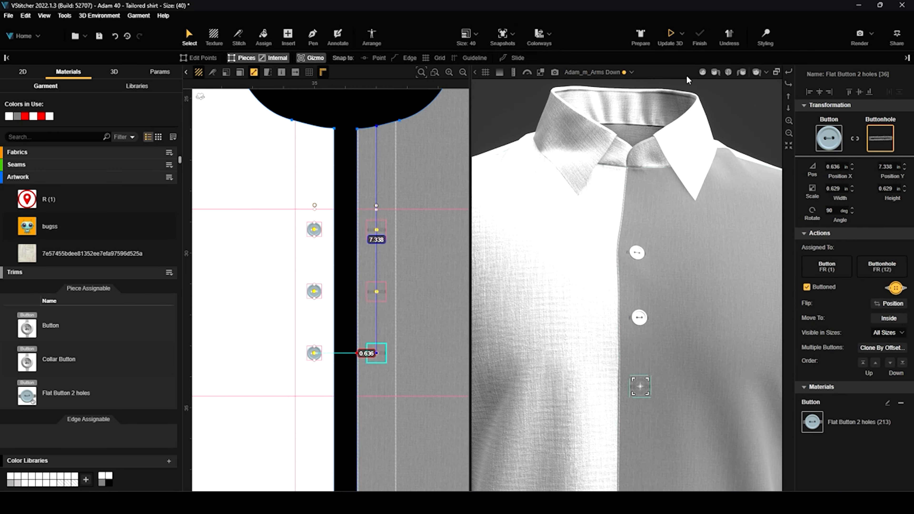
left_click(671, 34)
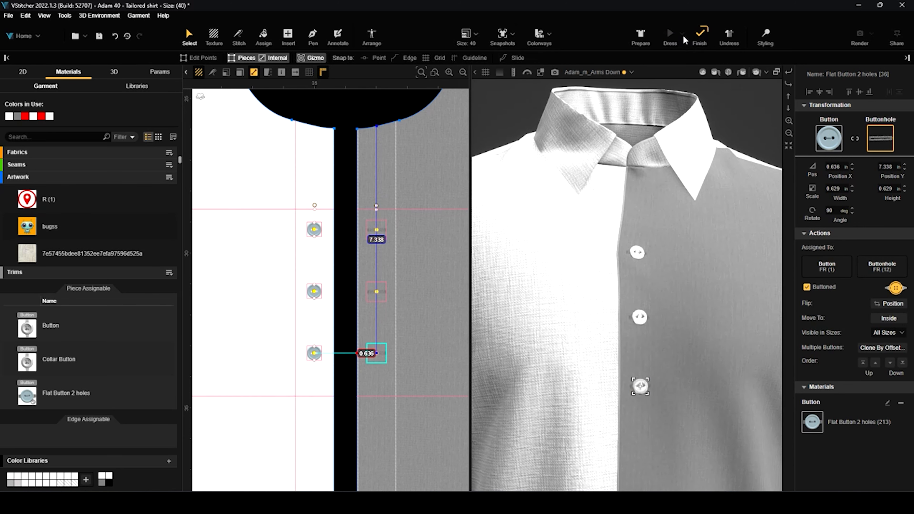
left_click(706, 37)
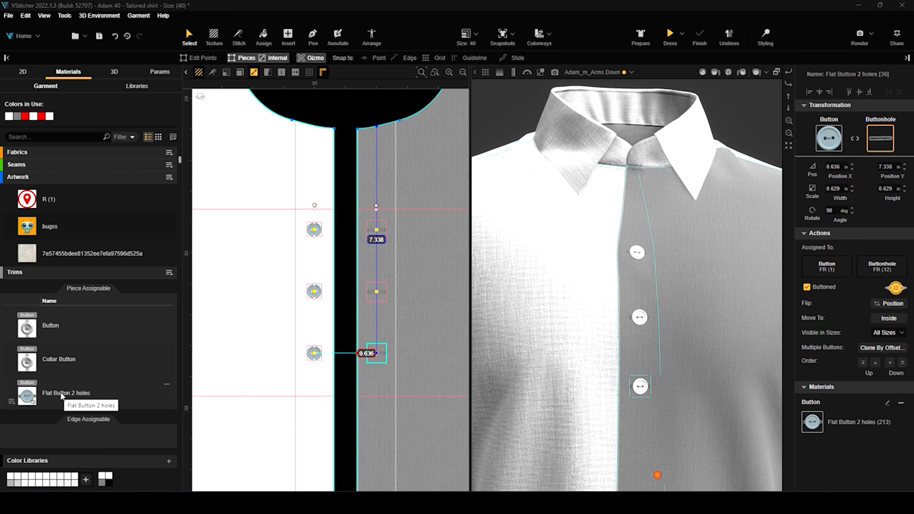
Colour the Flat Button 2 holes trim's Button 1 part red (235,12,12) and its Thread 1 part purple (650cf0).
left_click(53, 393)
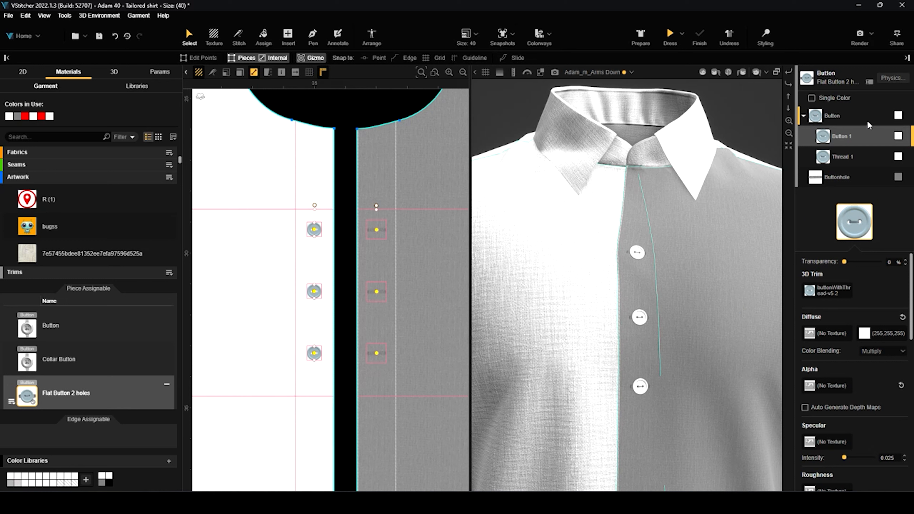
left_click(899, 135)
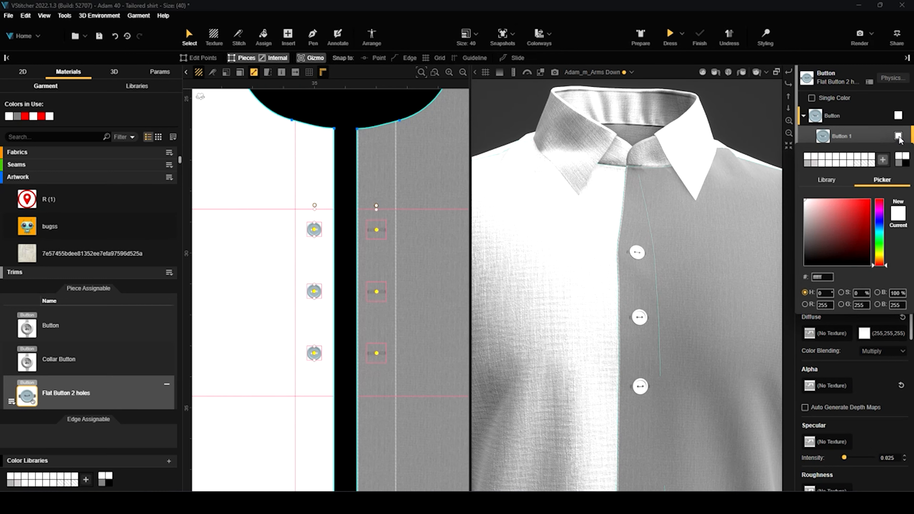
left_click(867, 204)
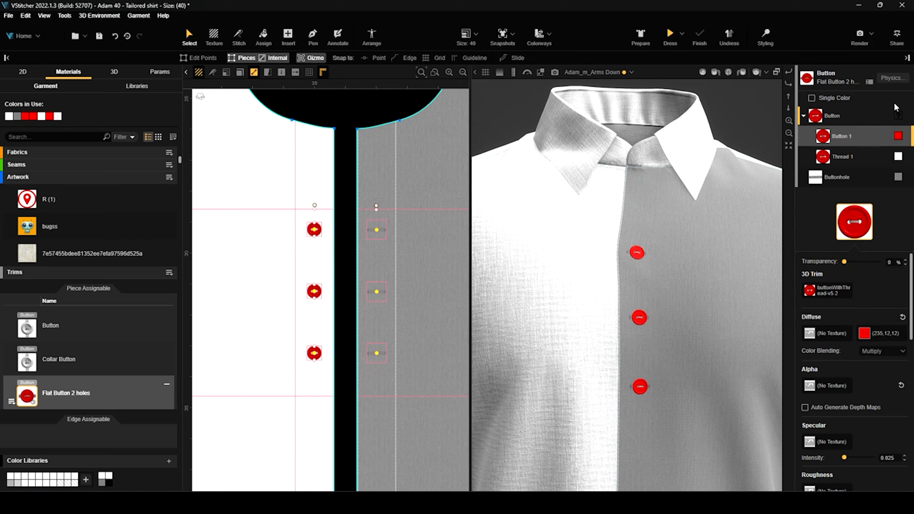
left_click(899, 155)
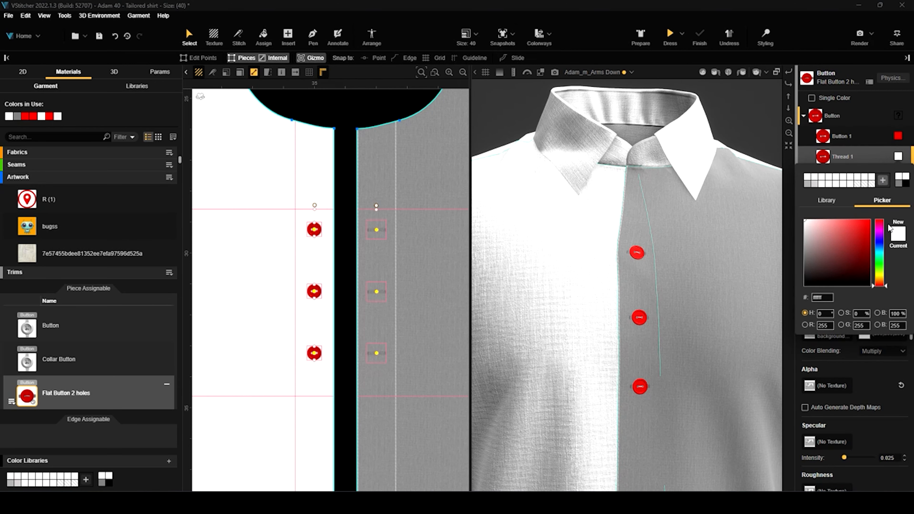
left_click_drag(882, 242, 880, 237)
left_click(867, 223)
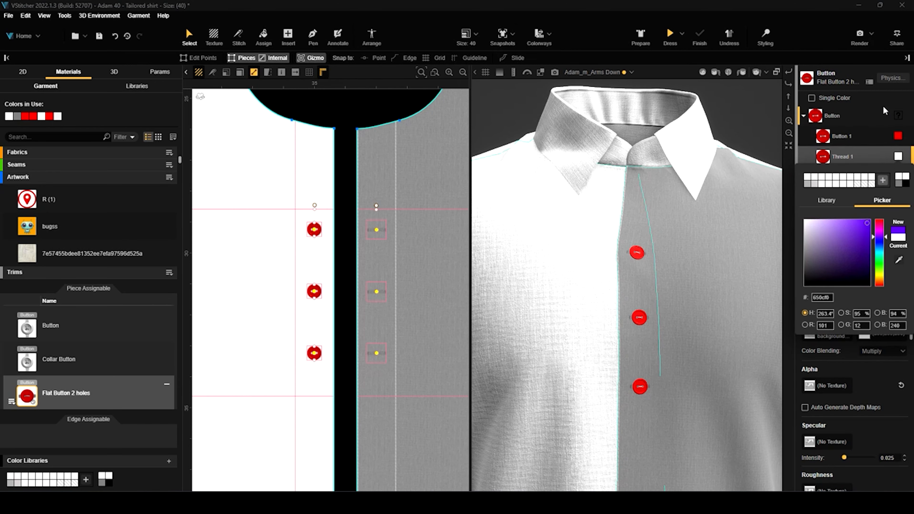
Colour the trim's buttonhole green (0ff71e) and check the colours on the 3D shirt.
left_click(898, 177)
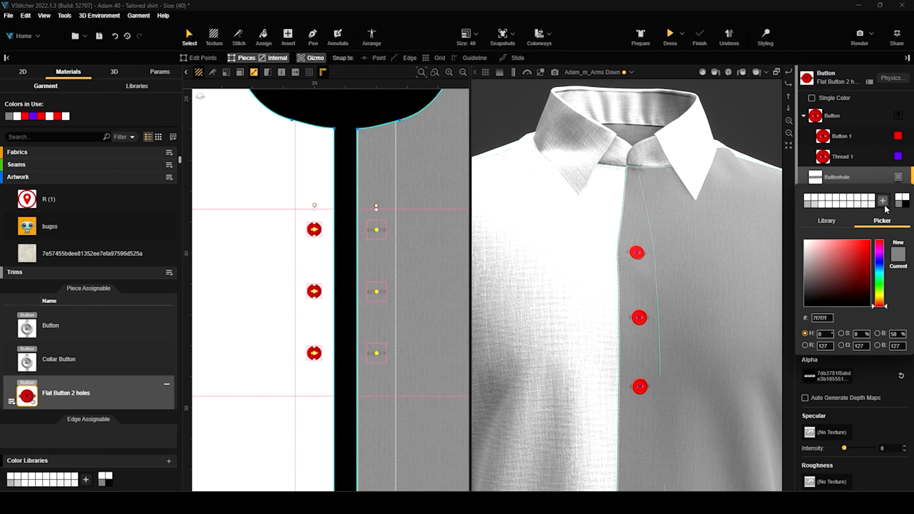
left_click(880, 284)
left_click(866, 242)
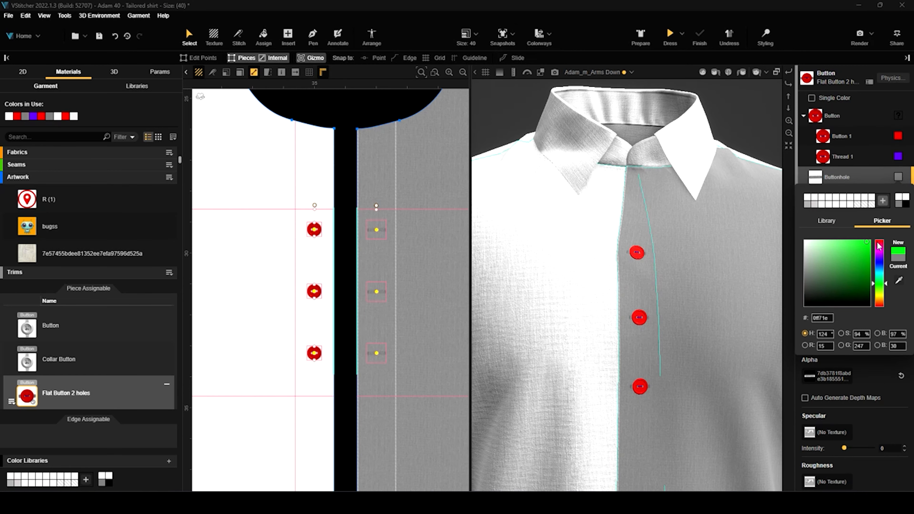
scroll(690, 321, "up", 5)
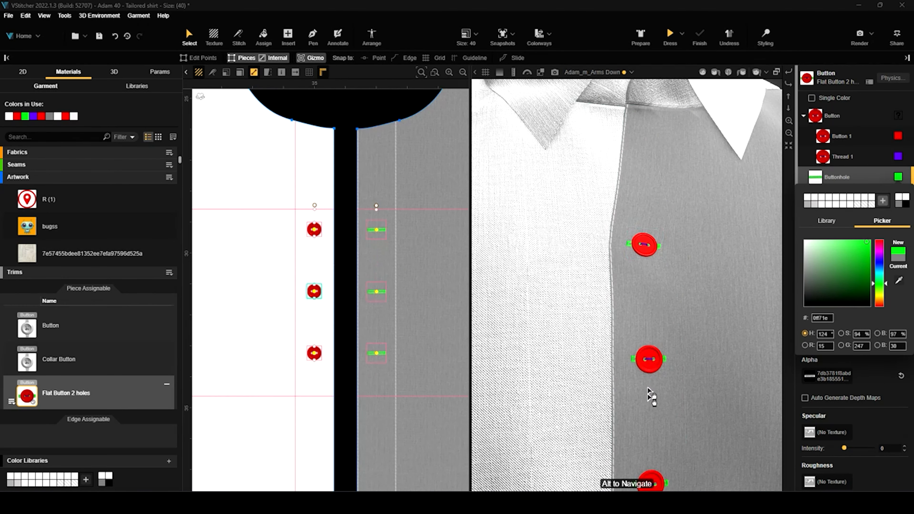
scroll(660, 429, "down", 3)
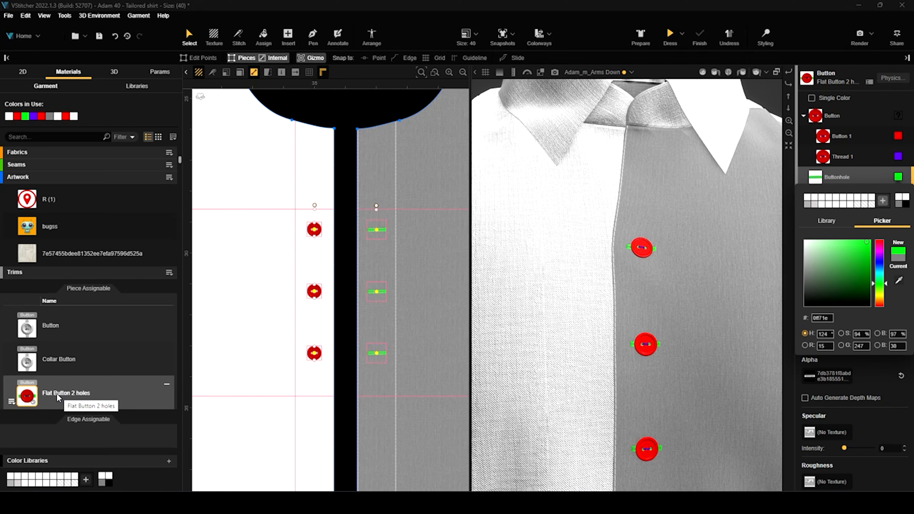
Duplicate the Flat Button 2 holes trim and recolour the copy's Button 2 part magenta (c215b4).
left_click(10, 404)
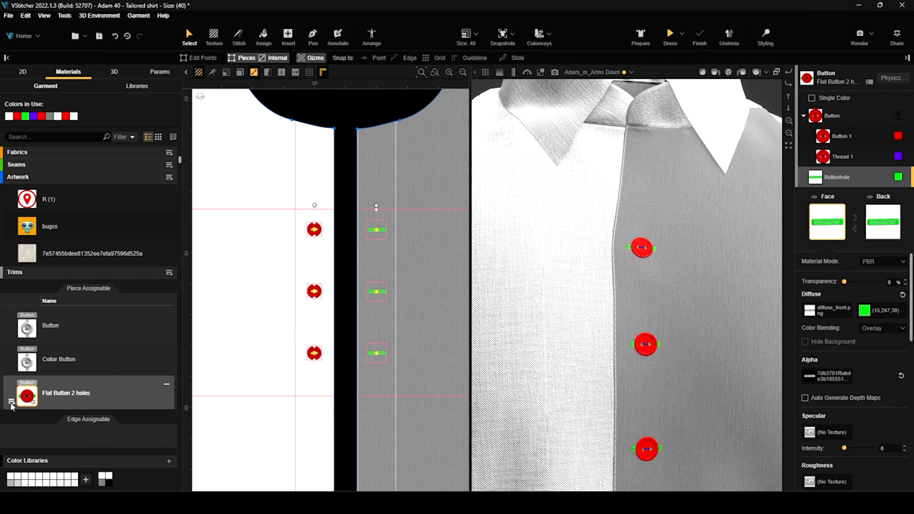
left_click(11, 403)
left_click(22, 424)
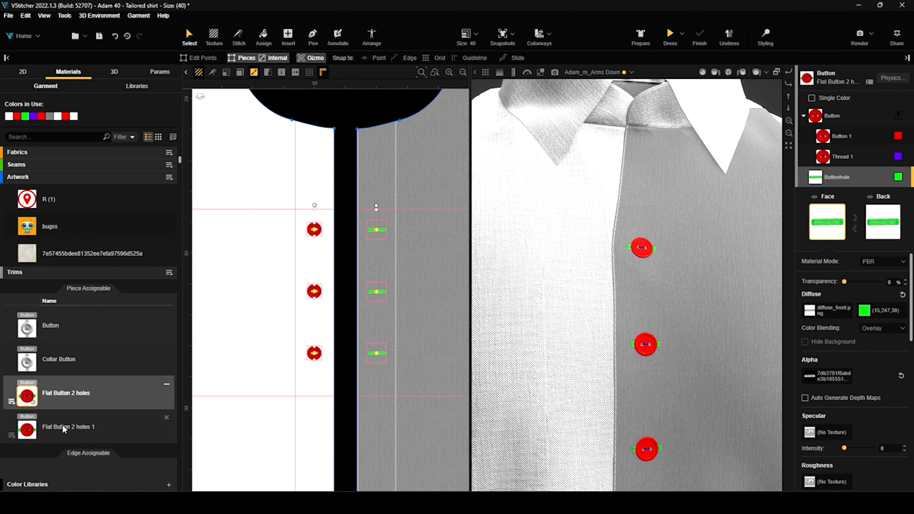
left_click(62, 427)
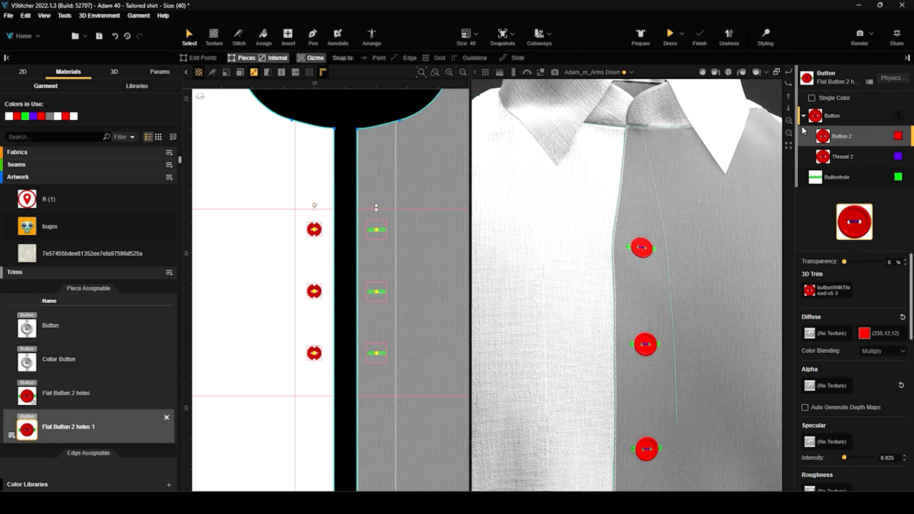
left_click(899, 135)
left_click(879, 208)
left_click(863, 215)
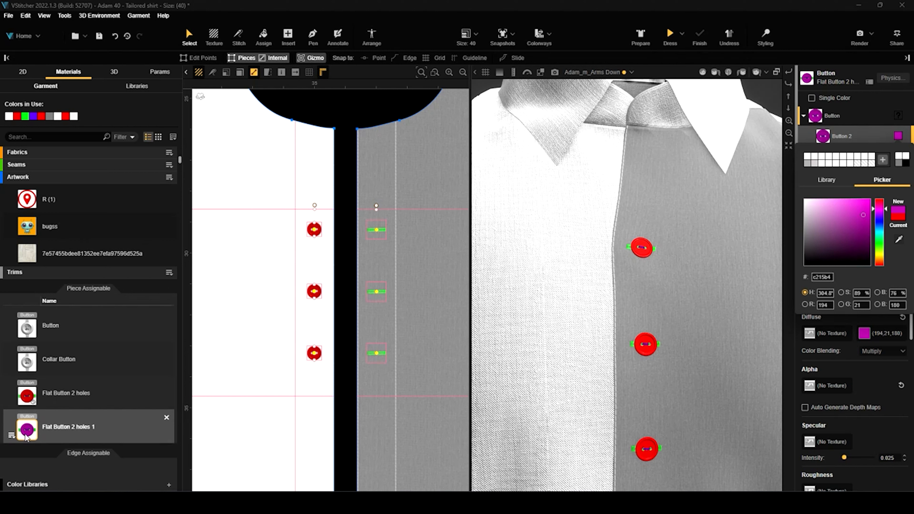
Enable Single Color on the original Flat Button 2 holes trim and set its colour to light red (db5858).
left_click(49, 396)
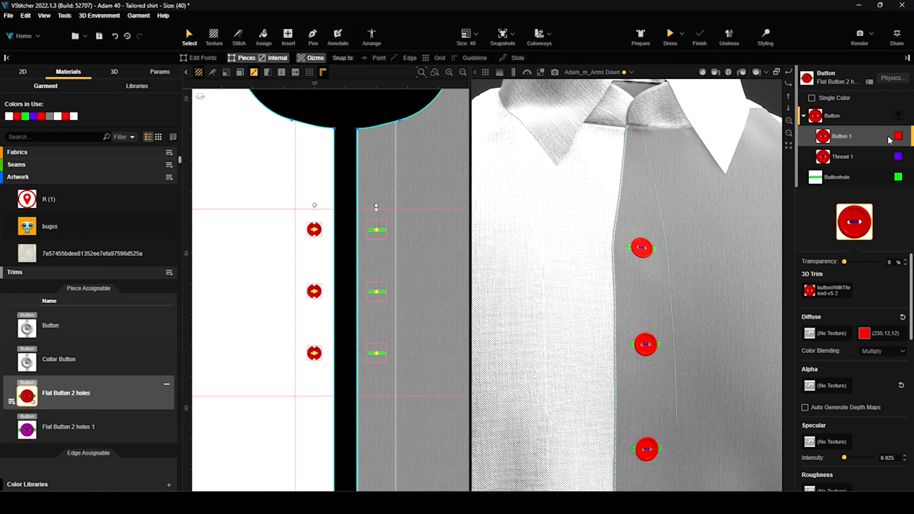
left_click(812, 99)
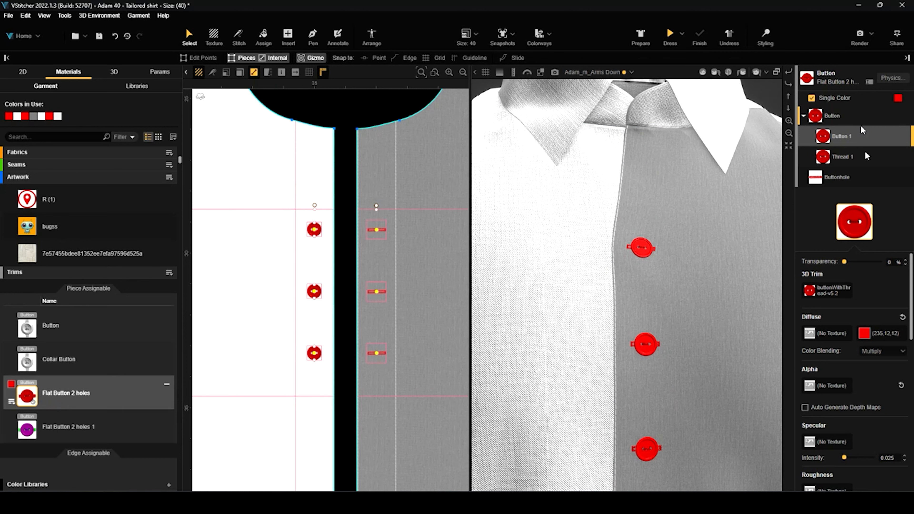
left_click(898, 98)
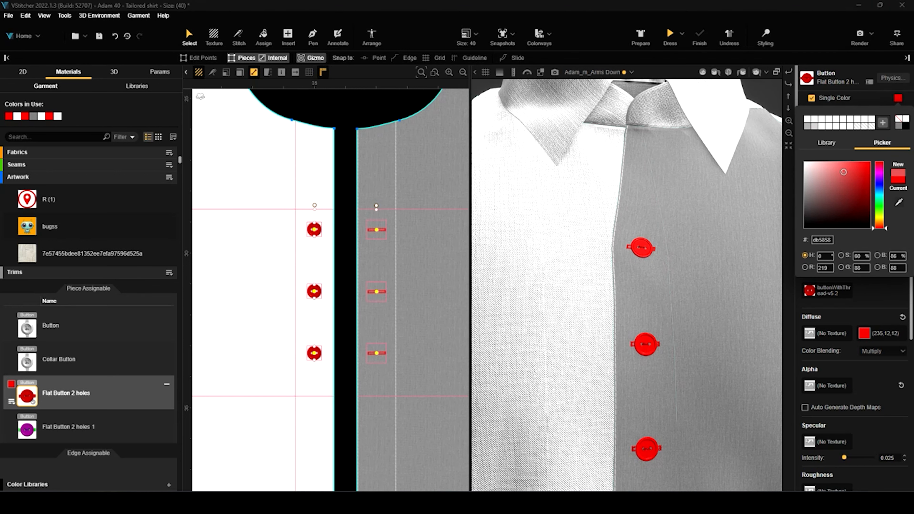
left_click(879, 104)
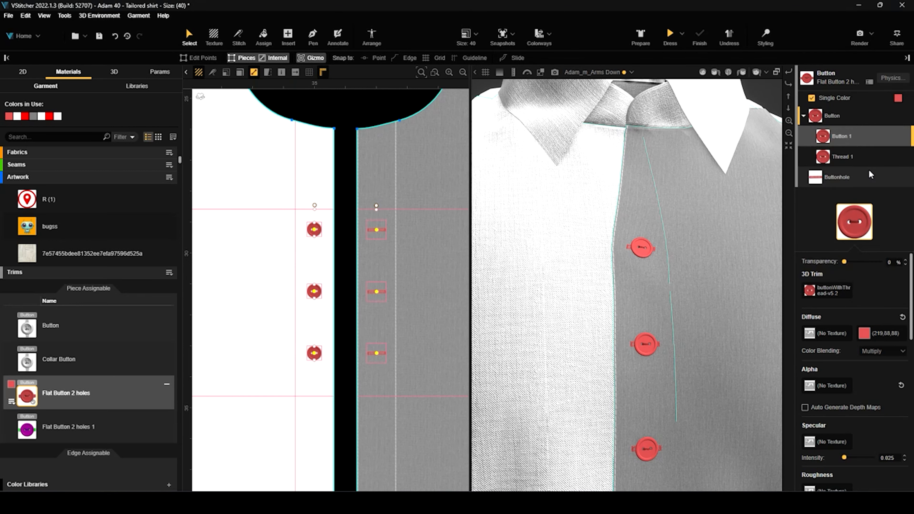
Apply the downloaded image 7e57455bdee81352ee7efa97596d525a as the diffuse texture of the trim's Button 1 part and check it on the 3D shirt.
mouse_move(844, 263)
left_mouse_down()
mouse_move(867, 262)
mouse_move(830, 264)
left_mouse_up()
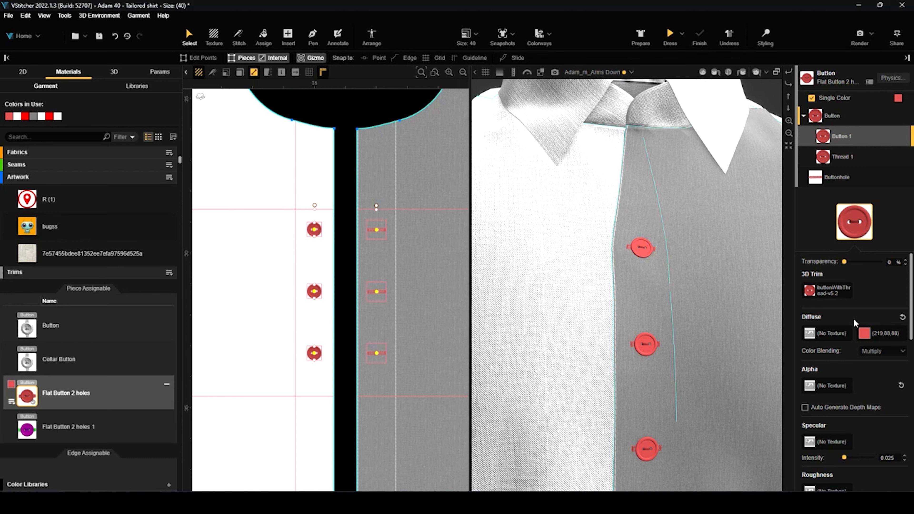
left_click(809, 337)
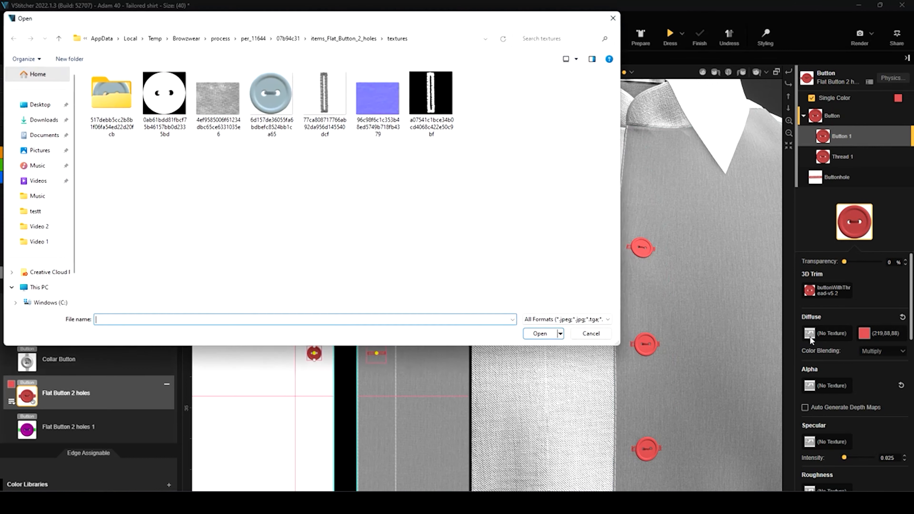
left_click(43, 120)
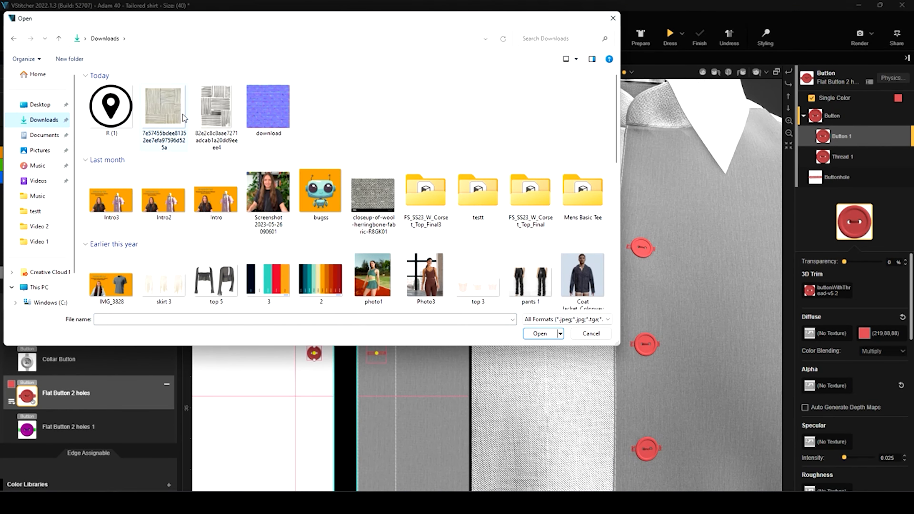
left_click(164, 114)
left_click(529, 334)
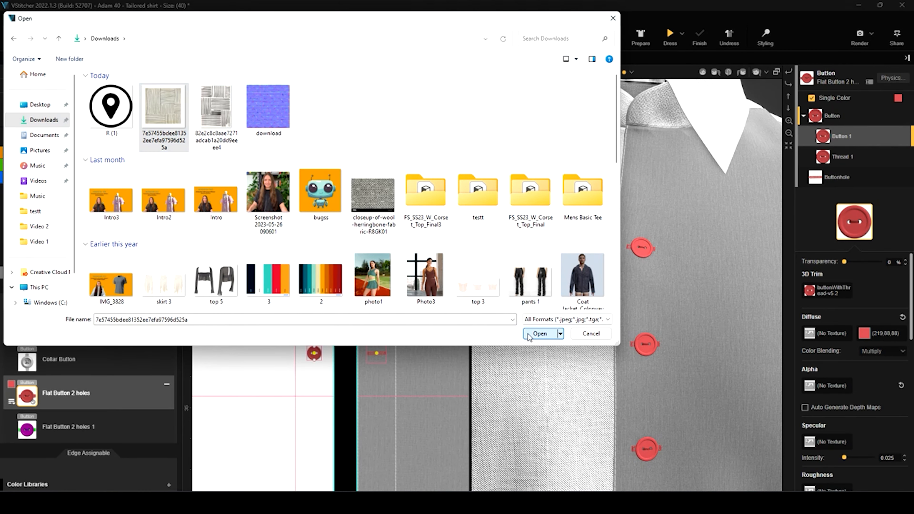
scroll(669, 350, "up", 3)
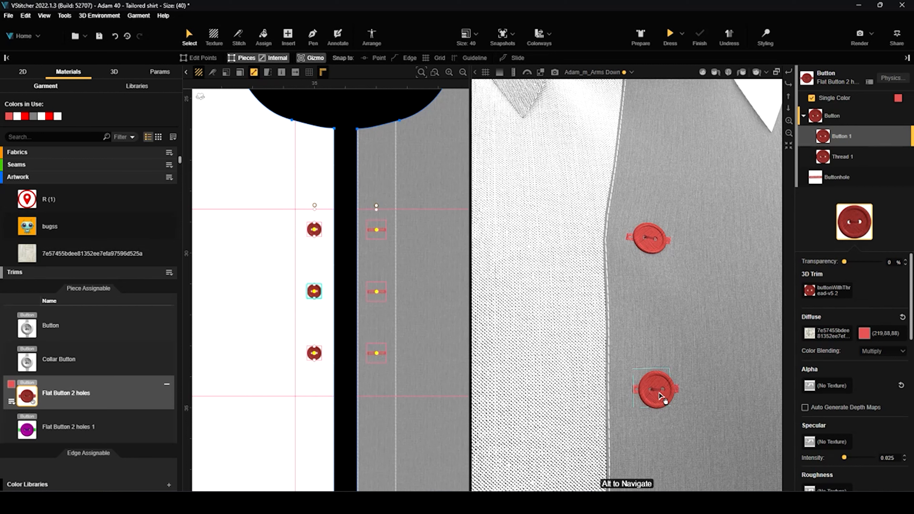
left_click(691, 411)
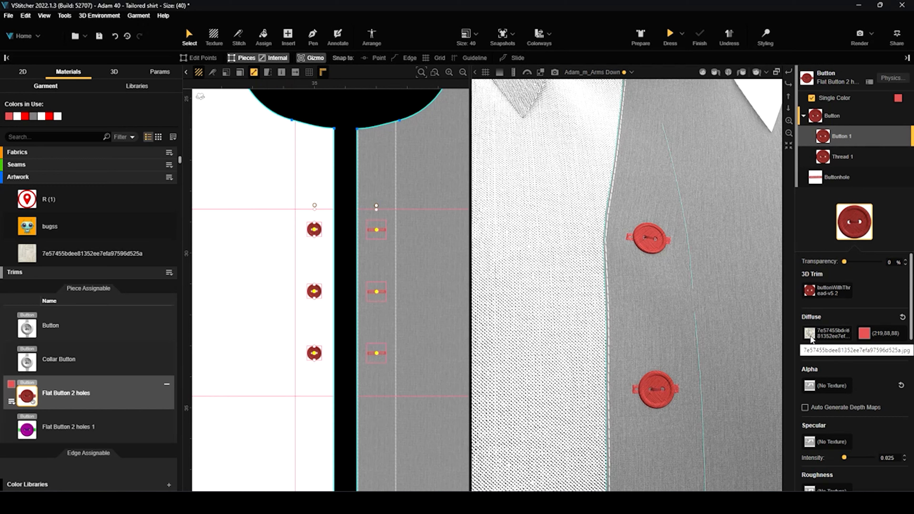
Preview Button 1's diffuse texture image and set the part's diffuse colour to dusty pink (b58484).
left_click(810, 334)
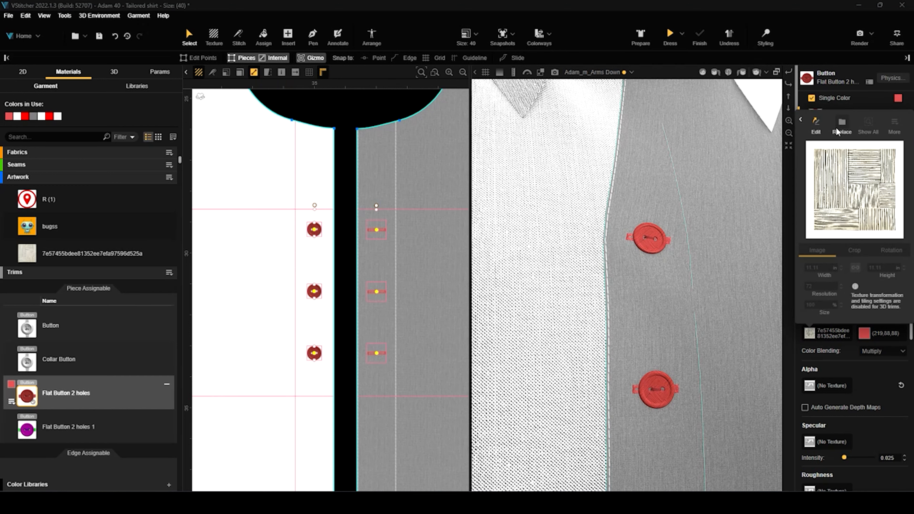
left_click(846, 371)
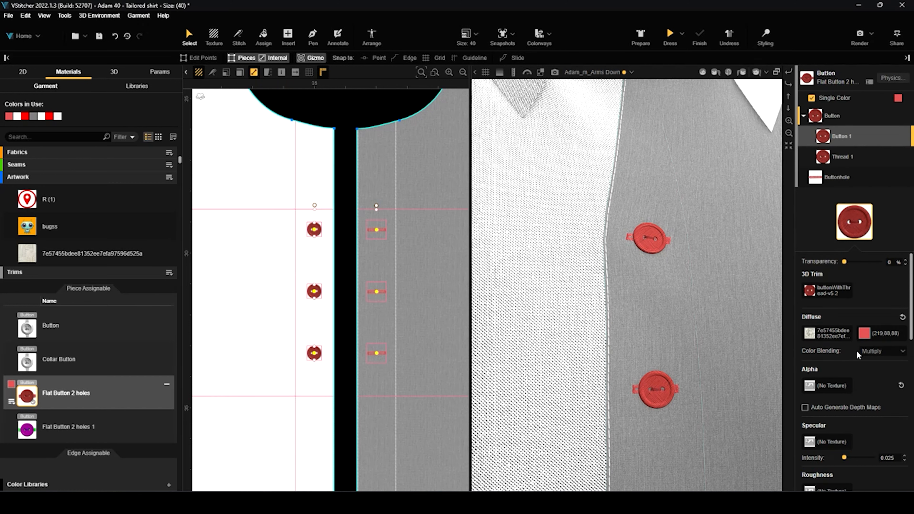
left_click(865, 334)
left_click(823, 228)
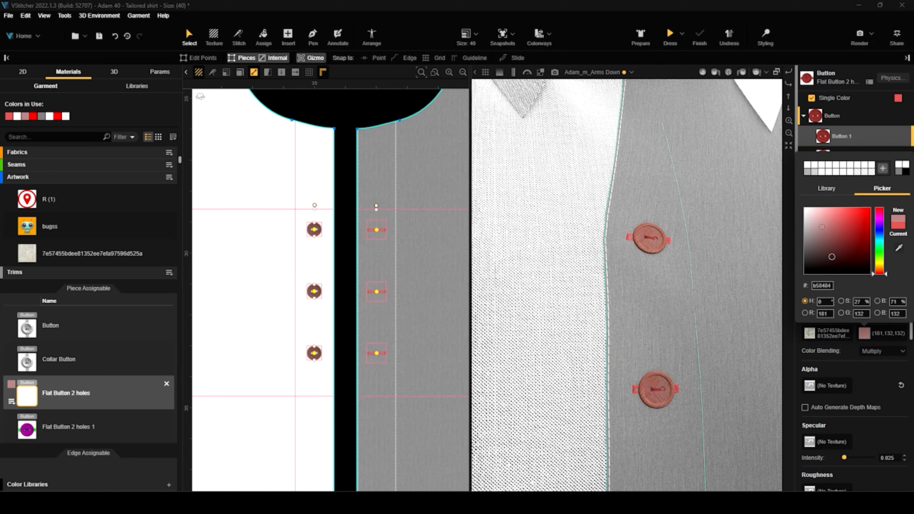
left_click(856, 367)
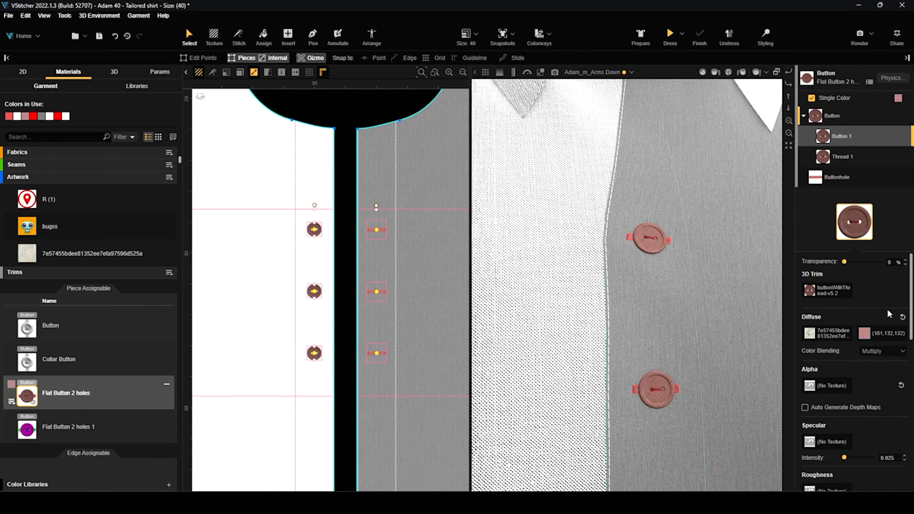
Check the textured buttons on the 3D shirt and unassign the Flat Button 2 holes trim from the garment.
scroll(860, 282, "down", 3)
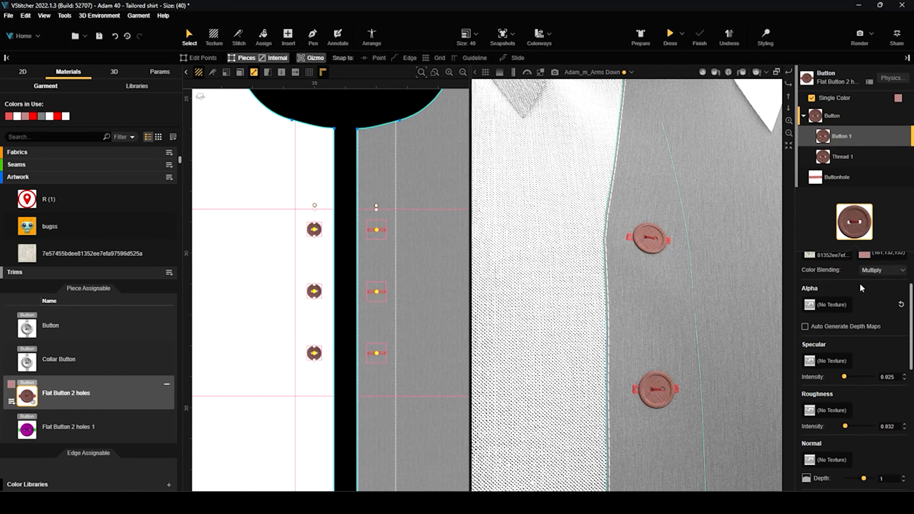
scroll(859, 287, "up", 3)
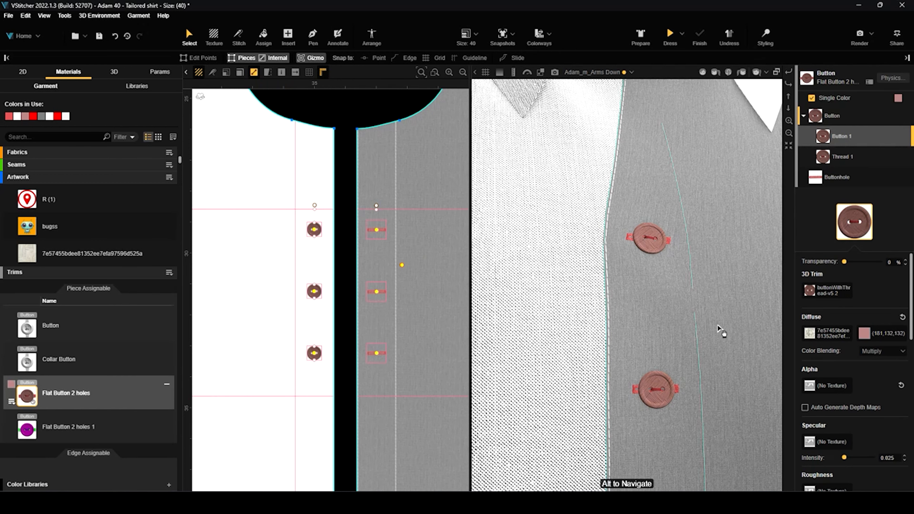
scroll(709, 338, "down", 1)
scroll(141, 342, "down", 3)
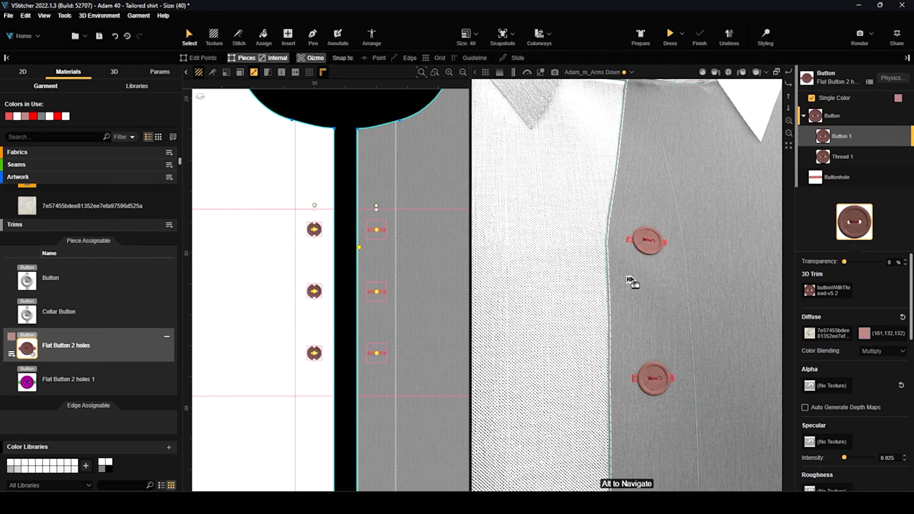
scroll(635, 285, "down", 4)
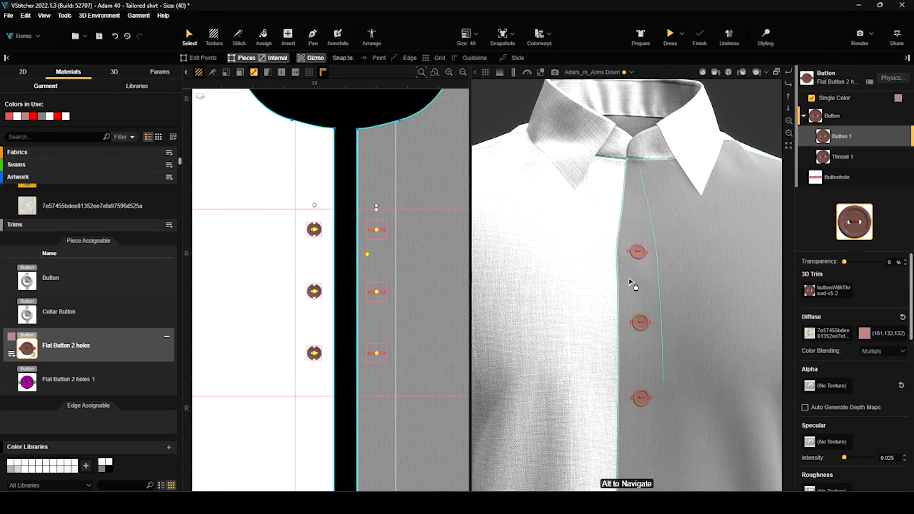
scroll(634, 285, "down", 1)
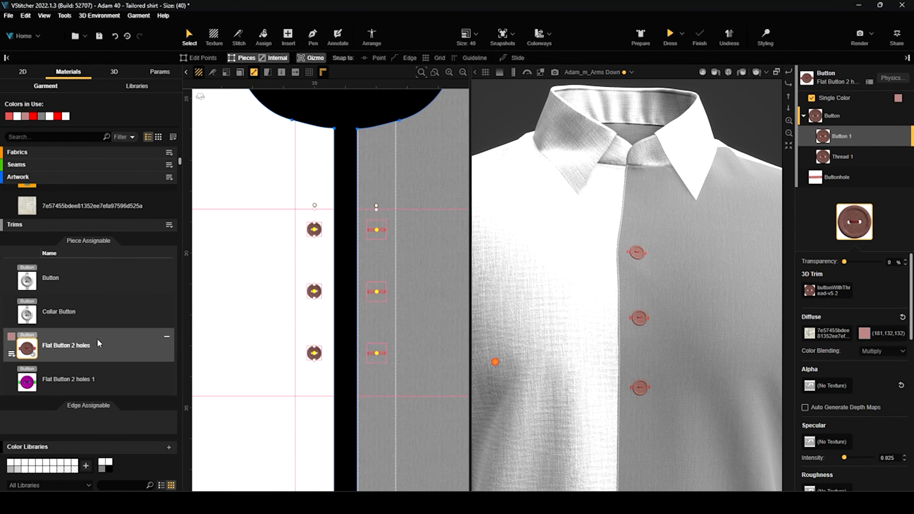
left_click(166, 337)
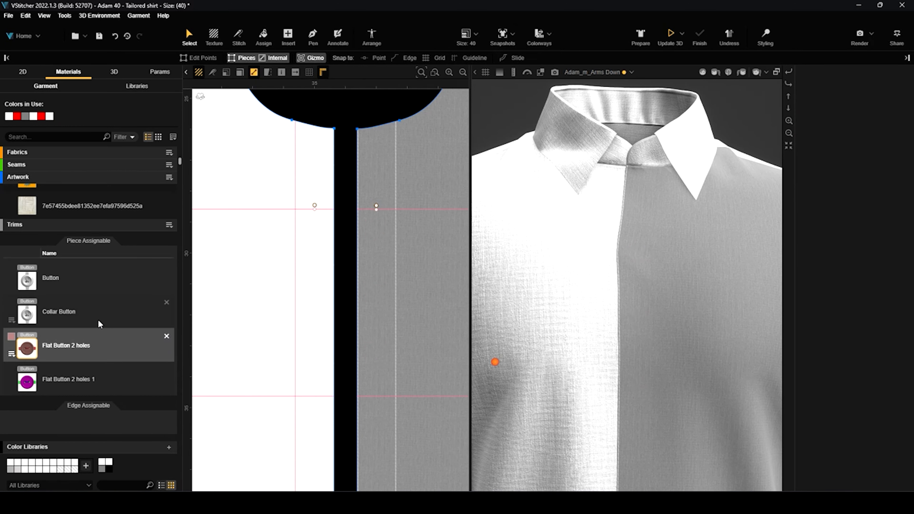
Add the Metal zipper rectangle slider from the Seams and Trims library to the garment's trims.
left_click(128, 88)
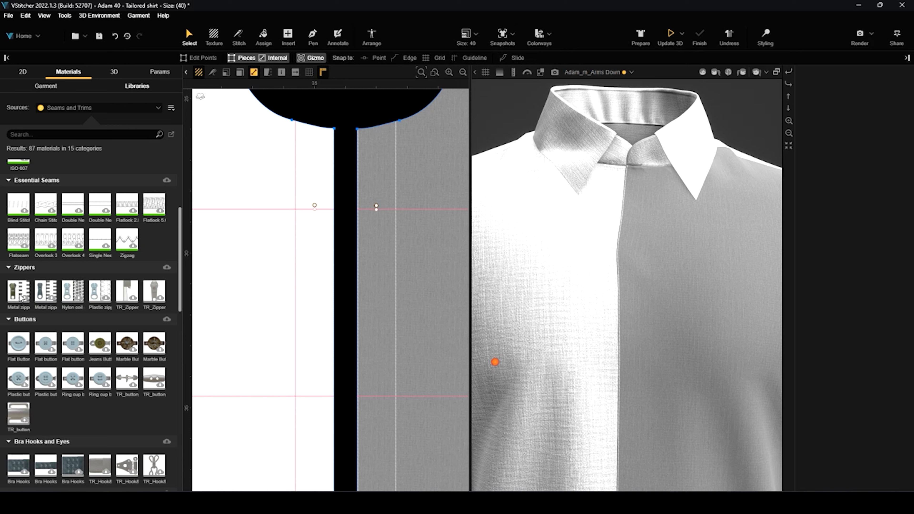
left_click(15, 285)
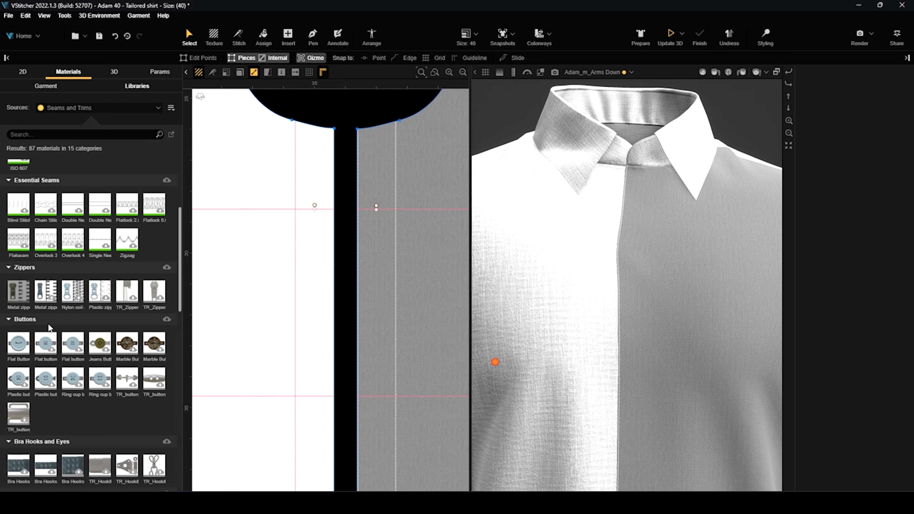
left_click(68, 87)
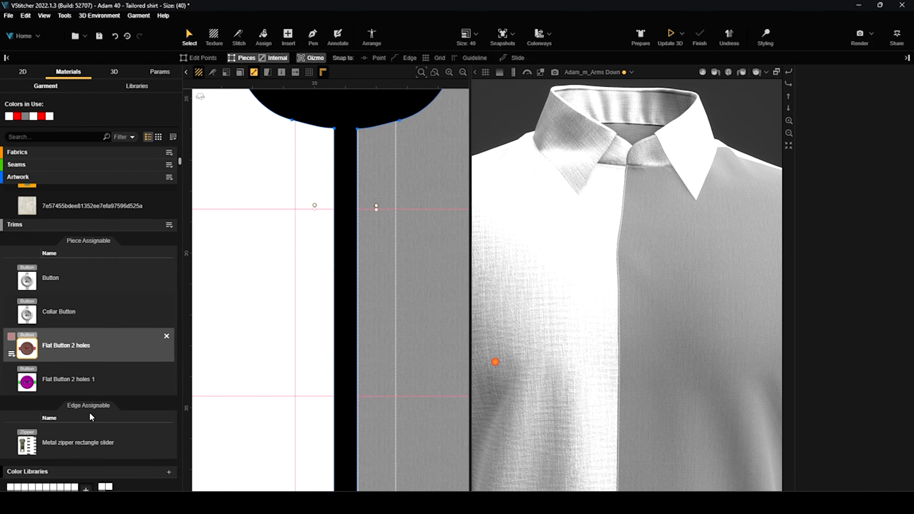
scroll(99, 399, "down", 2)
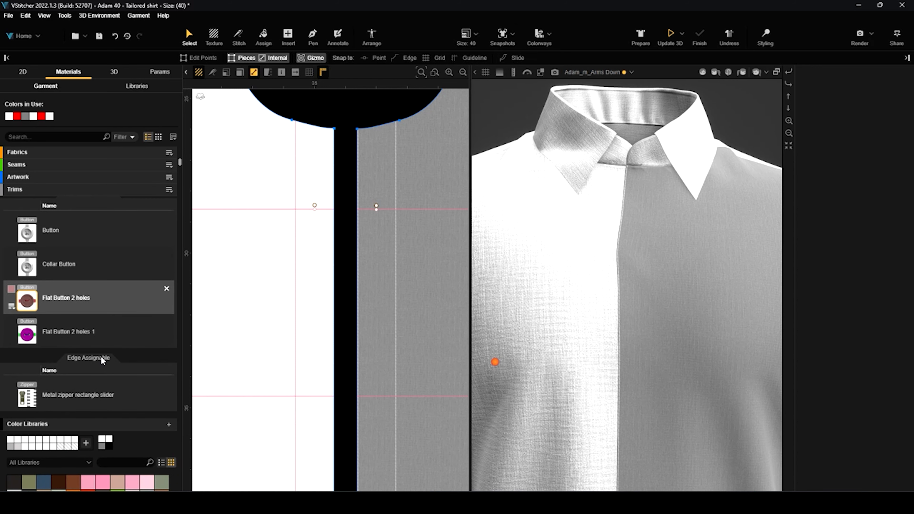
scroll(100, 356, "up", 2)
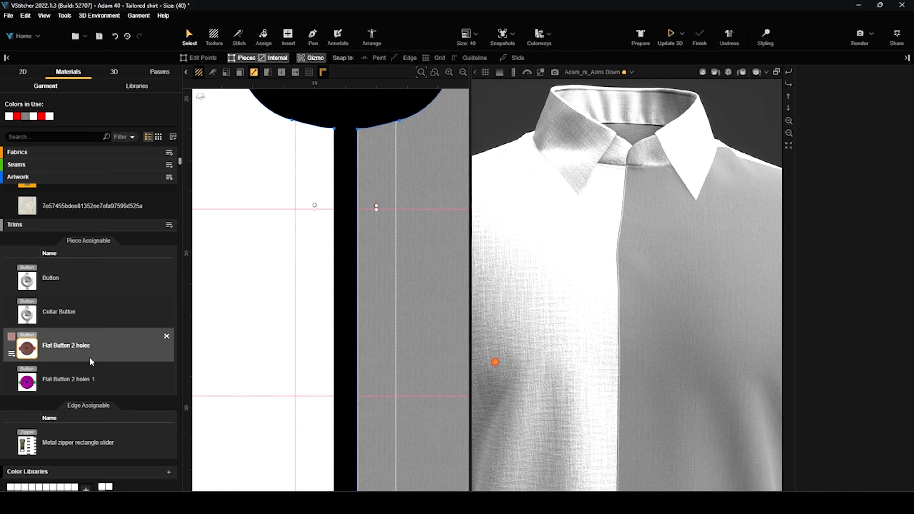
Update the 3D shirt without its front buttons and finish the drape simulation.
scroll(309, 247, "down", 2)
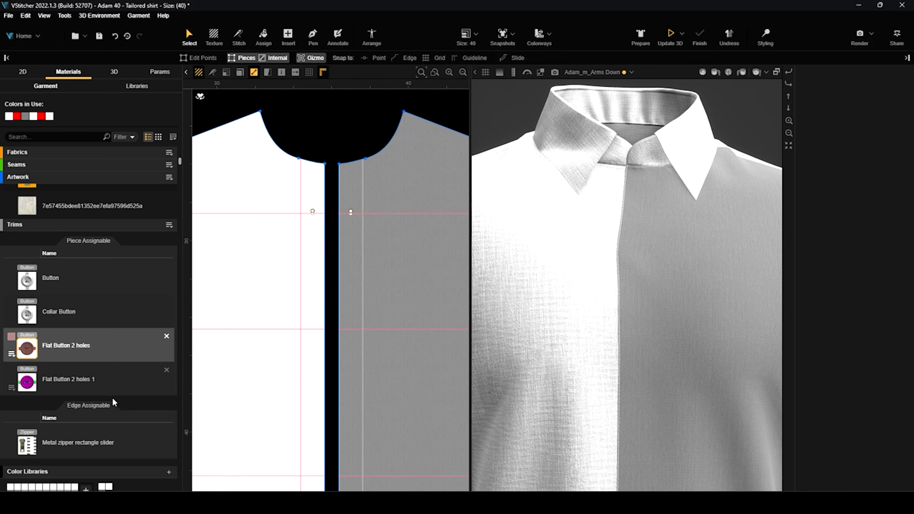
scroll(93, 407, "down", 2)
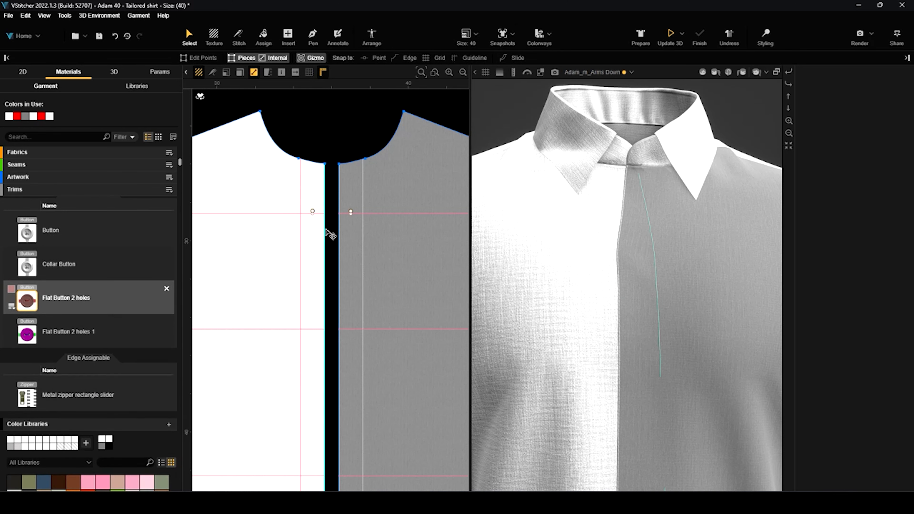
left_click(670, 34)
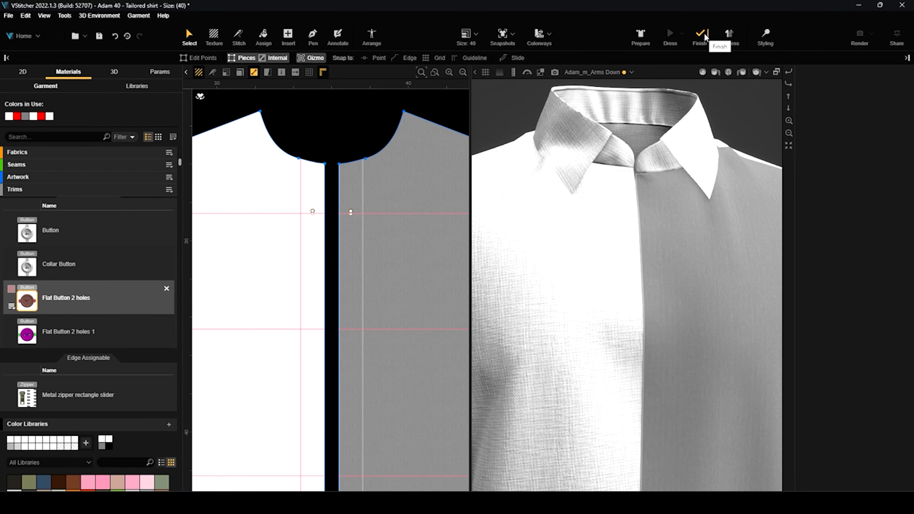
left_click(705, 35)
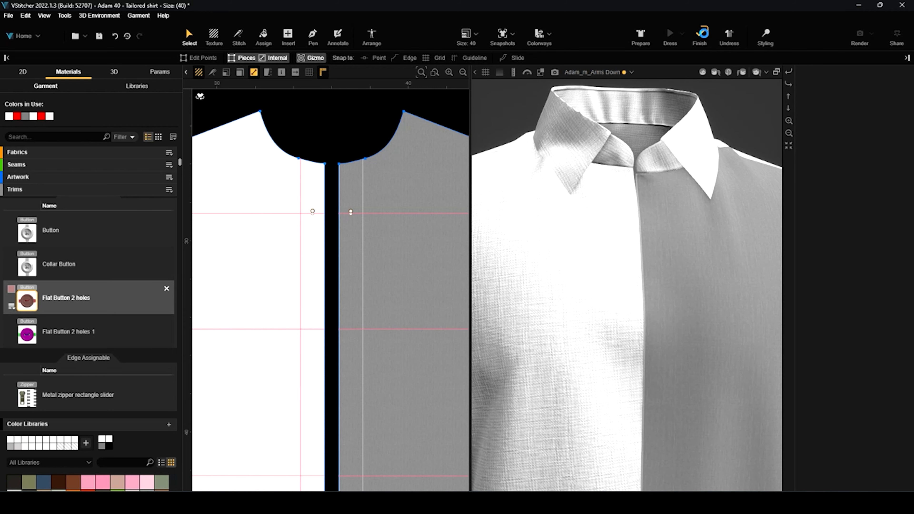
Move the two front pattern pieces apart in the 2D view to open a gap between their centre edges.
scroll(417, 283, "down", 2)
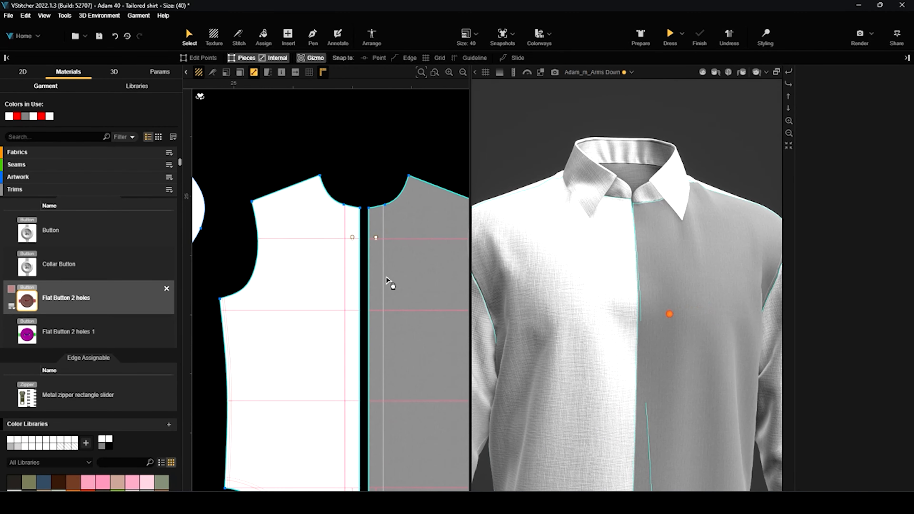
scroll(347, 299, "down", 2)
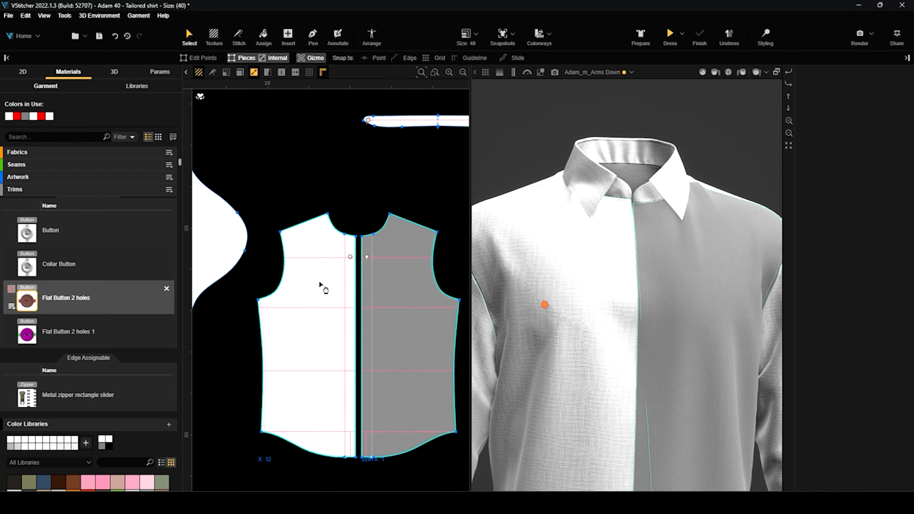
left_click(309, 282)
left_click(391, 286)
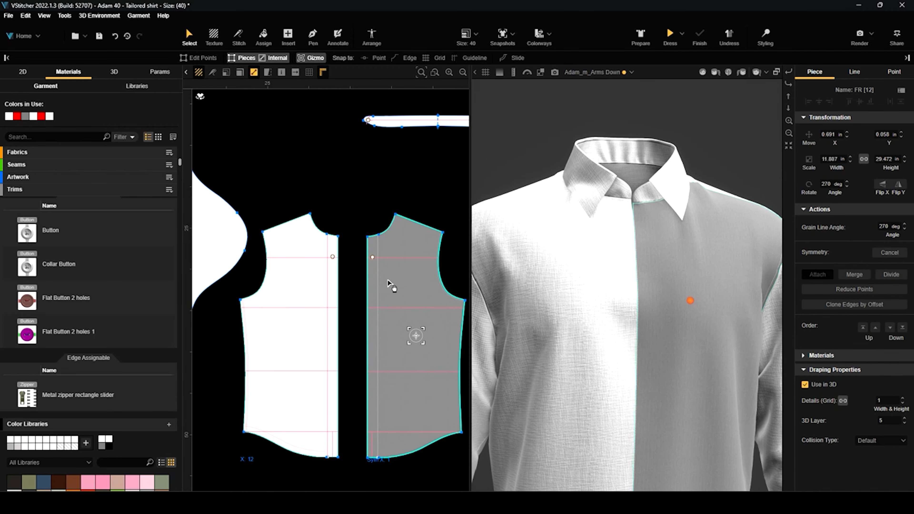
Start assigning the Metal zipper rectangle slider from the centre-front edge of the first front piece.
scroll(394, 288, "down", 3)
scroll(370, 306, "up", 3)
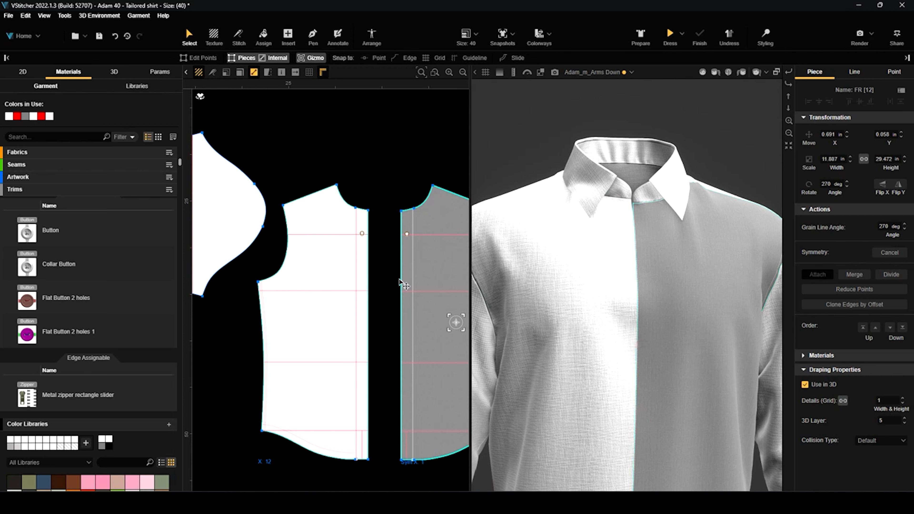
scroll(403, 282, "down", 3)
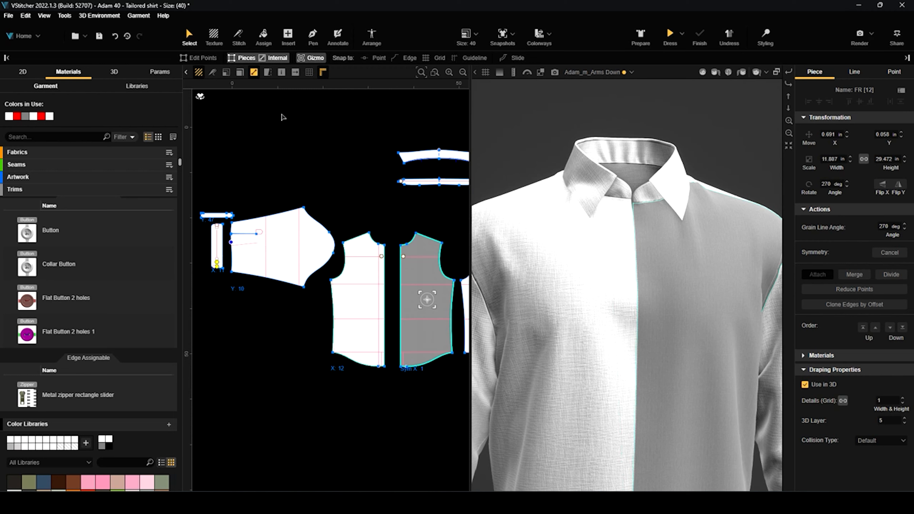
left_click(263, 36)
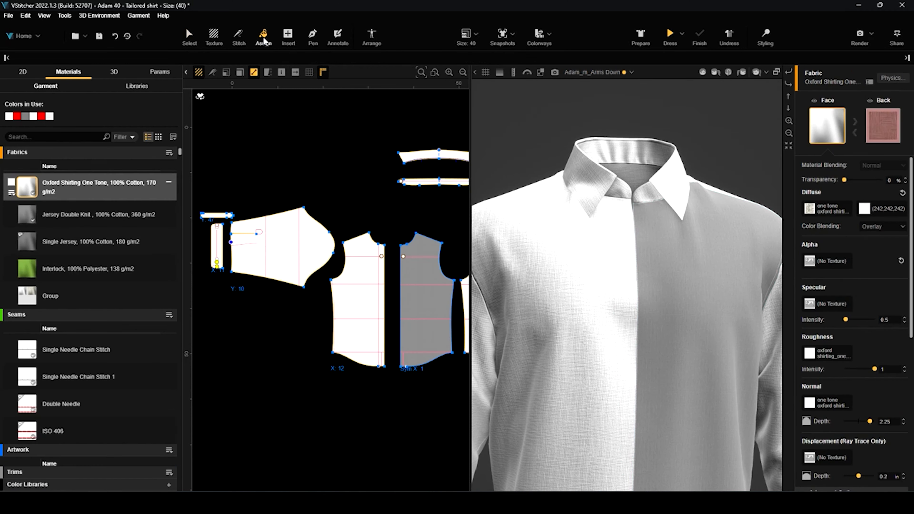
scroll(133, 259, "down", 10)
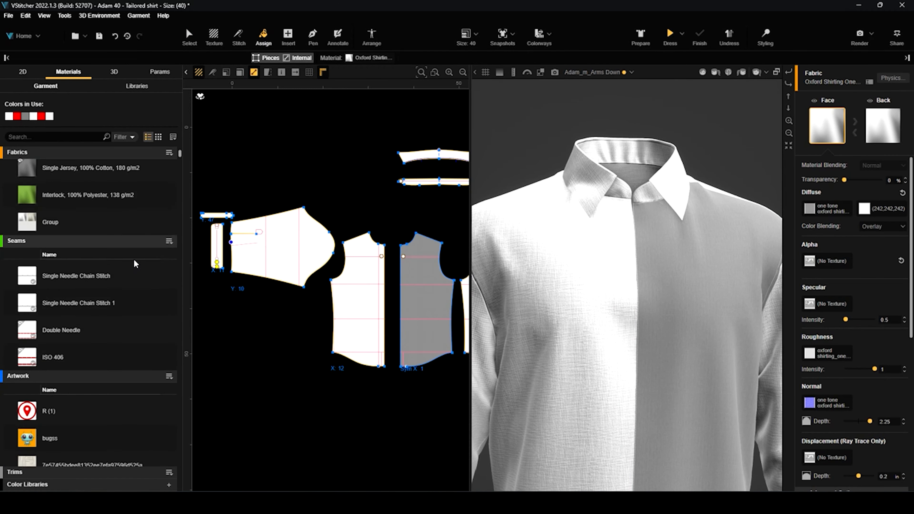
scroll(120, 324, "down", 5)
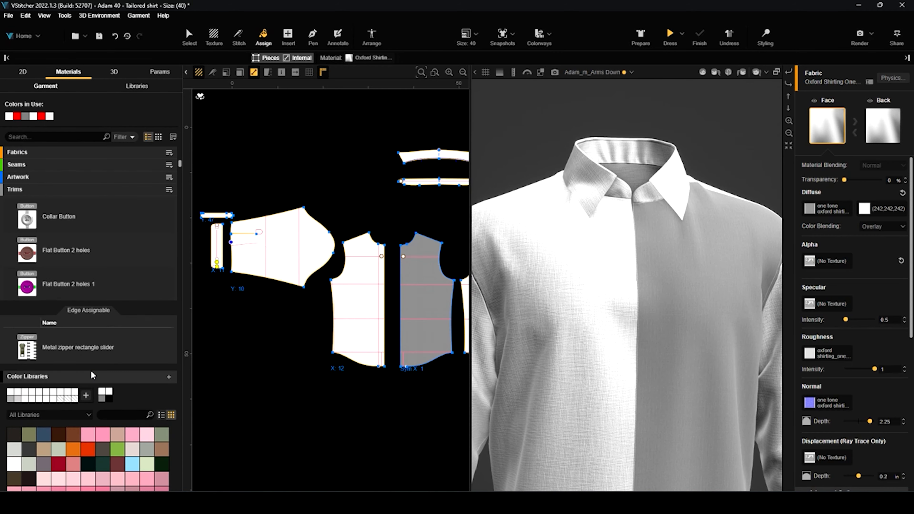
left_click(75, 345)
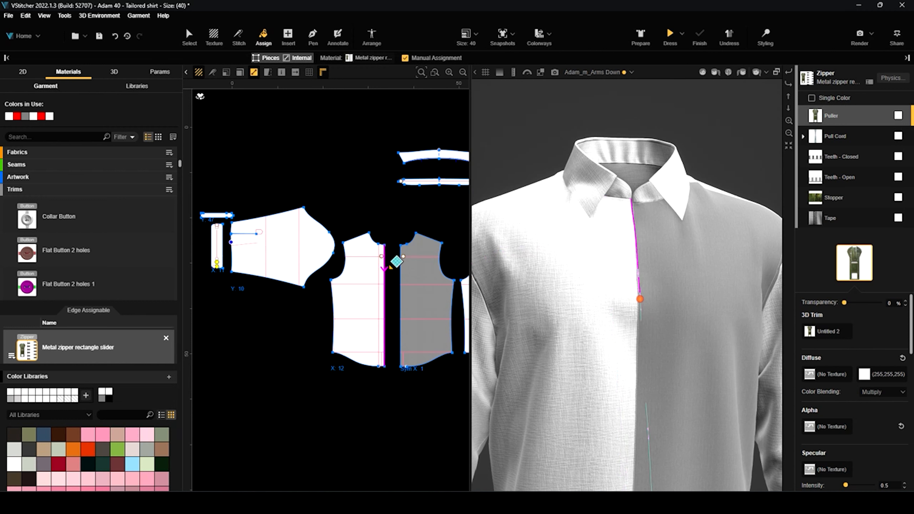
scroll(395, 262, "up", 2)
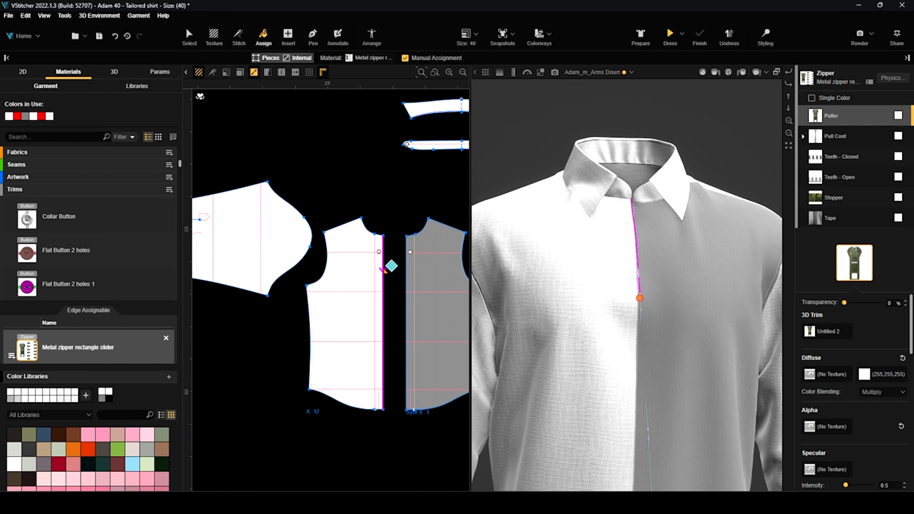
scroll(391, 266, "up", 2)
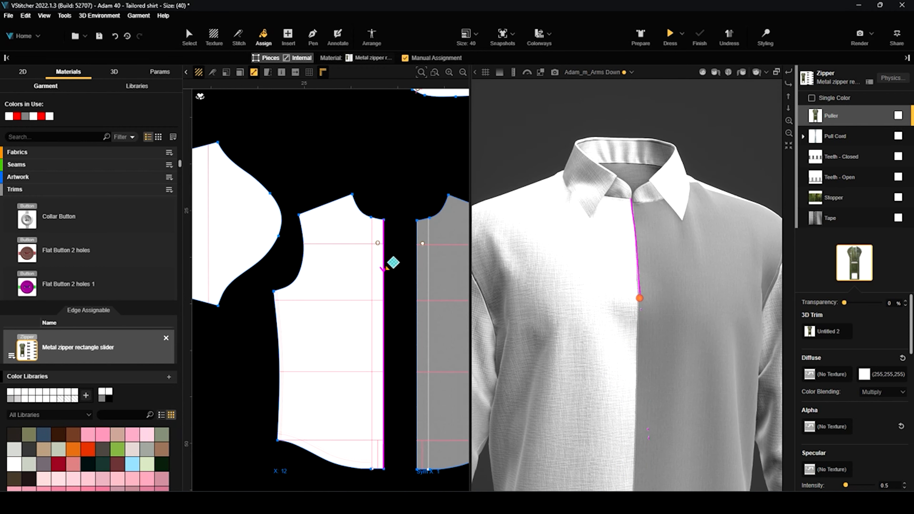
left_click(393, 263)
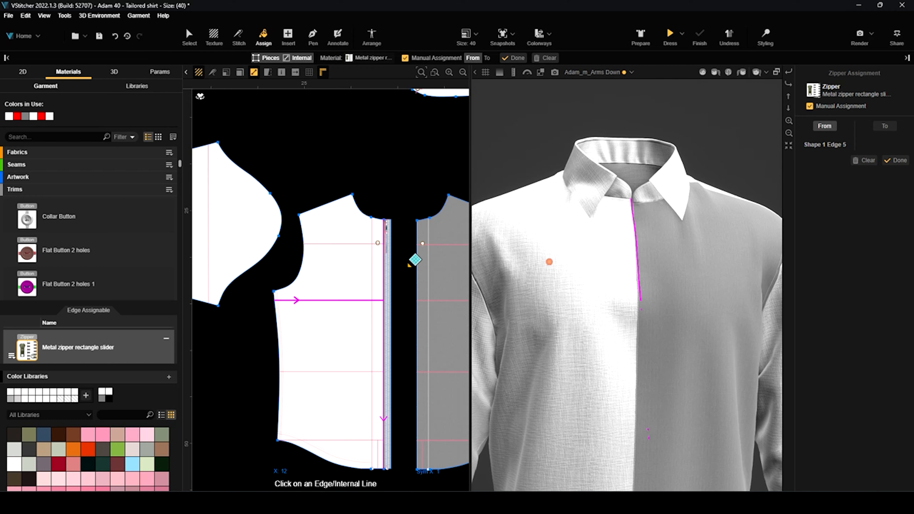
Set the opposite front piece's centre edge as the zipper's second attachment and complete the manual assignment.
left_click(885, 126)
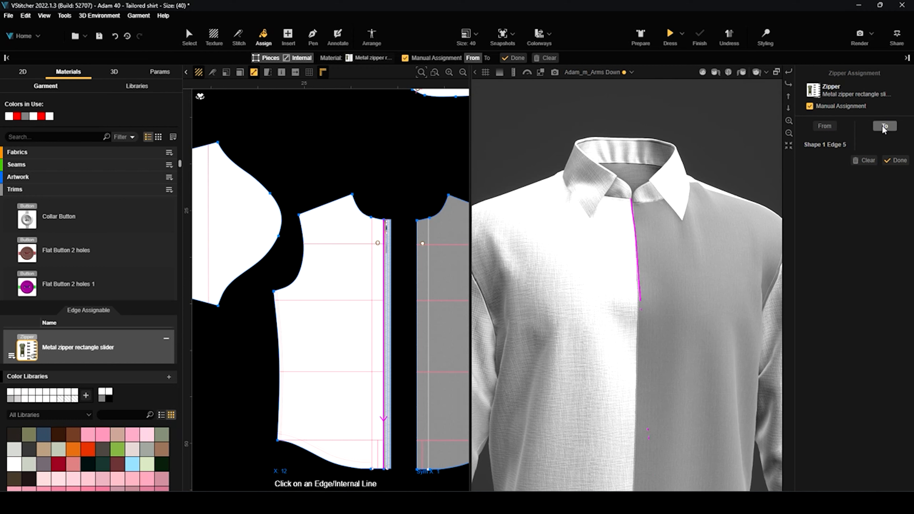
left_click(418, 227)
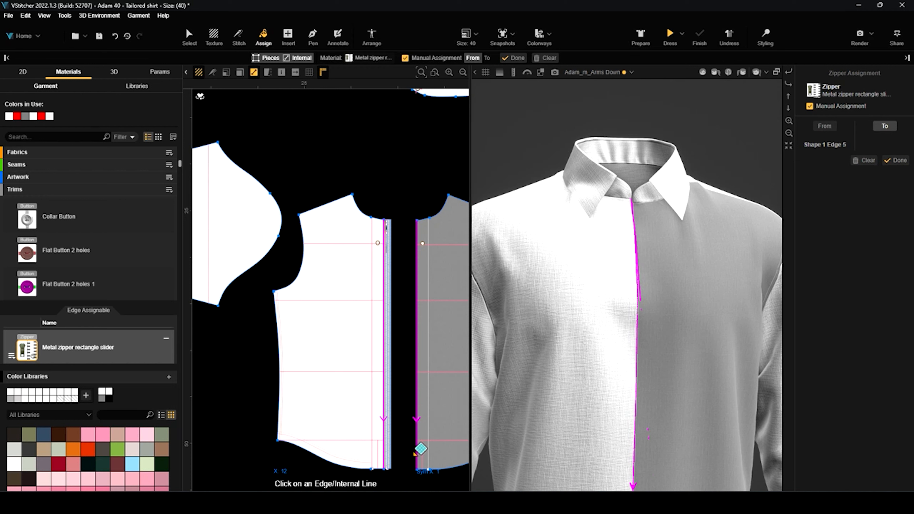
left_click(422, 250)
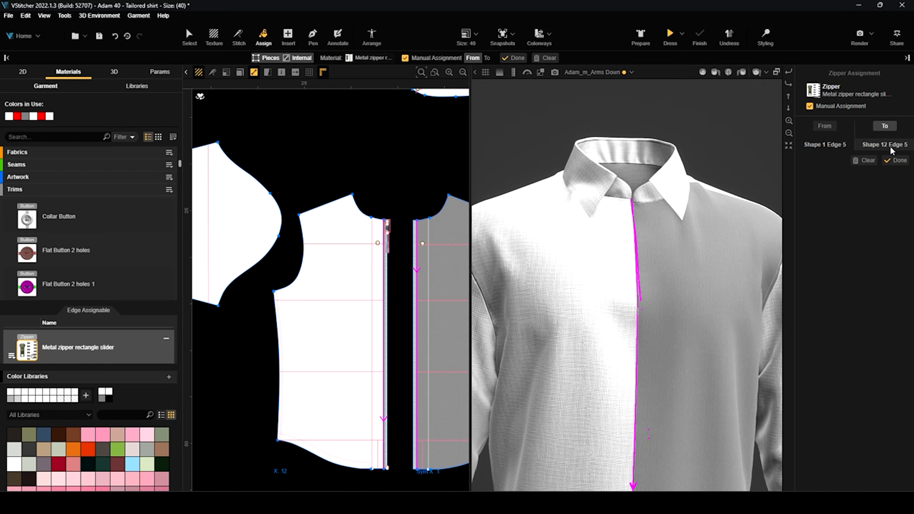
left_click(899, 161)
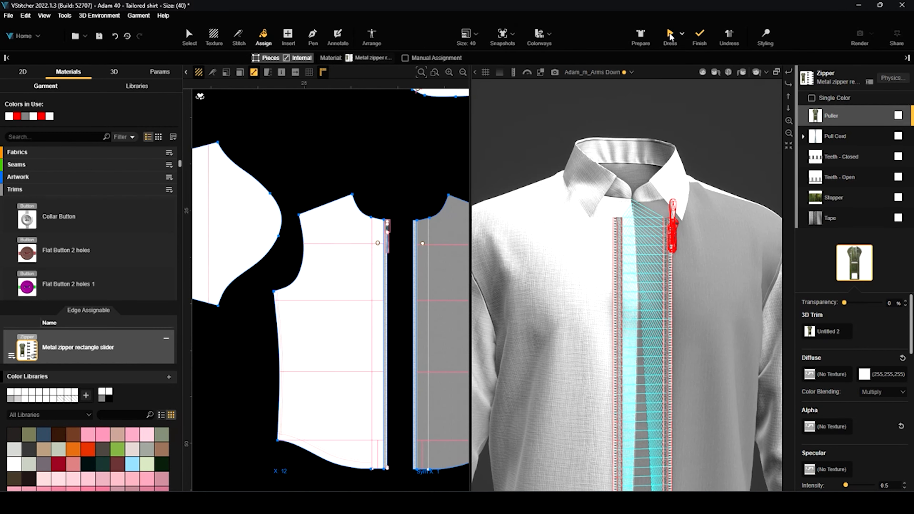
Dress the shirt with the new zipper, inspect it in 3D and finish the drape simulation.
left_click(670, 35)
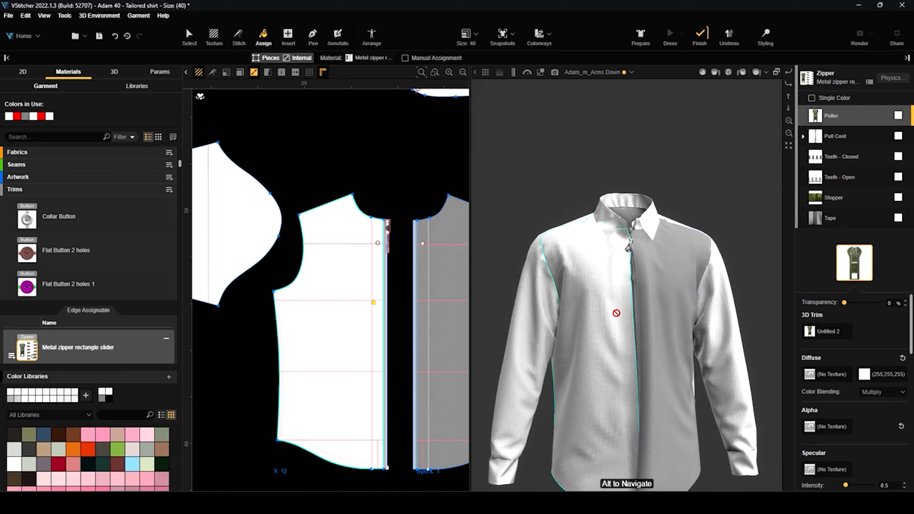
scroll(631, 284, "up", 4)
scroll(643, 262, "down", 1)
scroll(644, 263, "down", 3)
left_click_drag(498, 309, 676, 279, "alt")
scroll(679, 275, "up", 3)
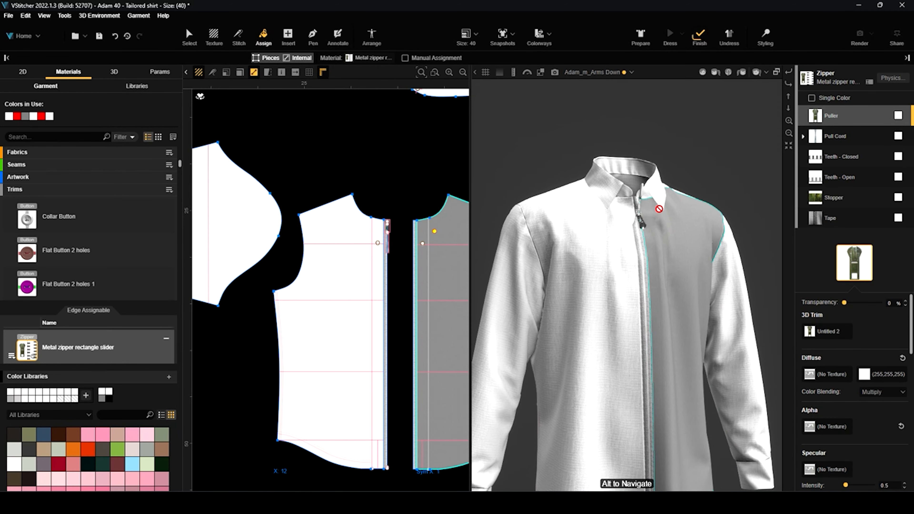
scroll(643, 230, "up", 2)
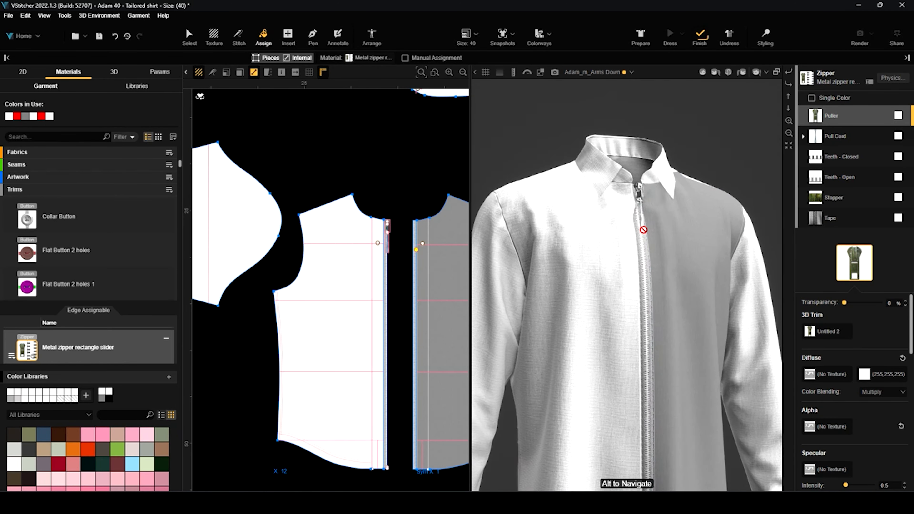
scroll(653, 221, "down", 2)
scroll(654, 220, "up", 3)
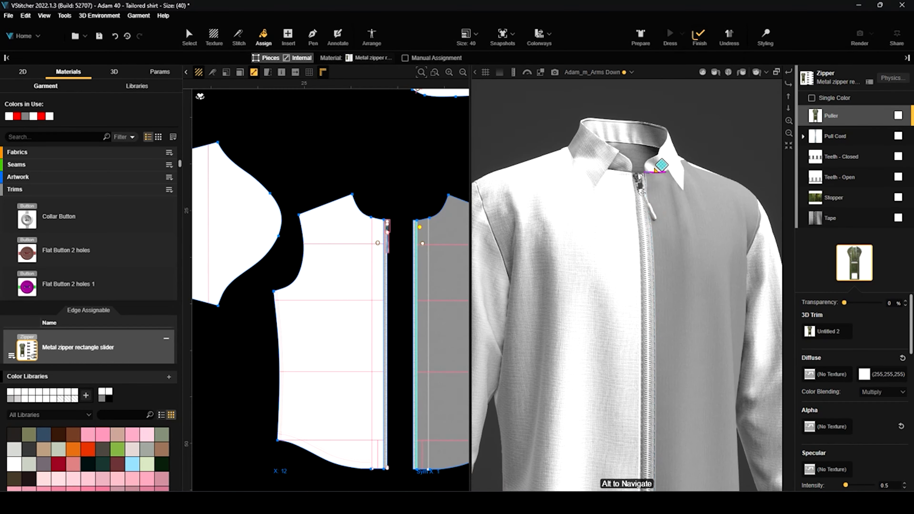
left_click(700, 39)
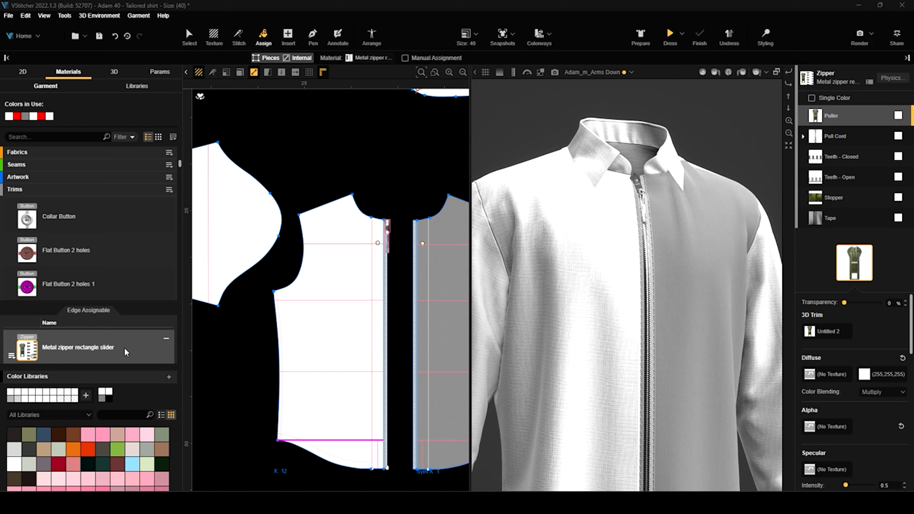
Set the front zipper's width to 0.3 in and run the drape simulation again through to finish.
left_click(189, 34)
left_click(387, 265)
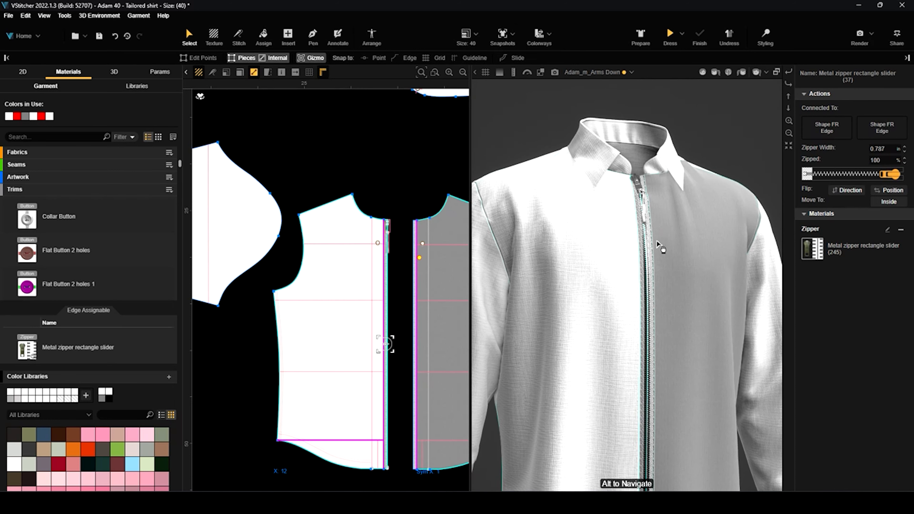
scroll(653, 254, "up", 4)
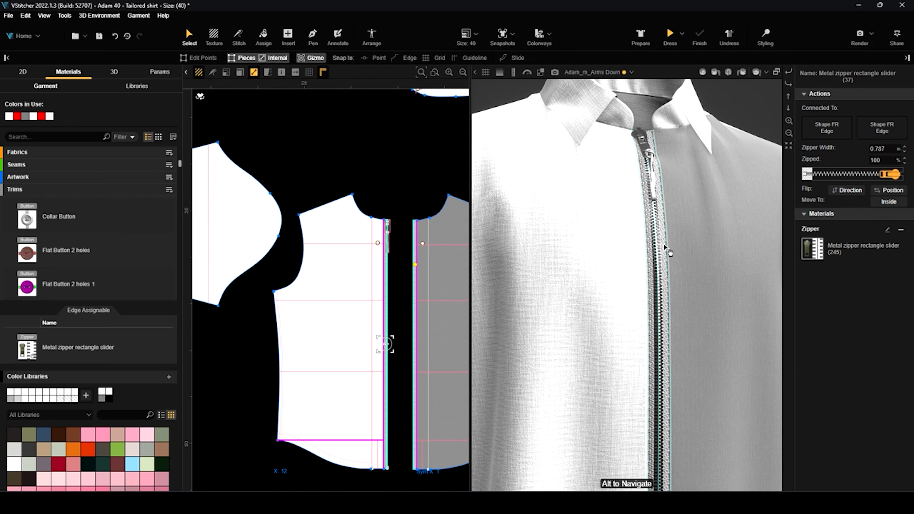
left_click(884, 149)
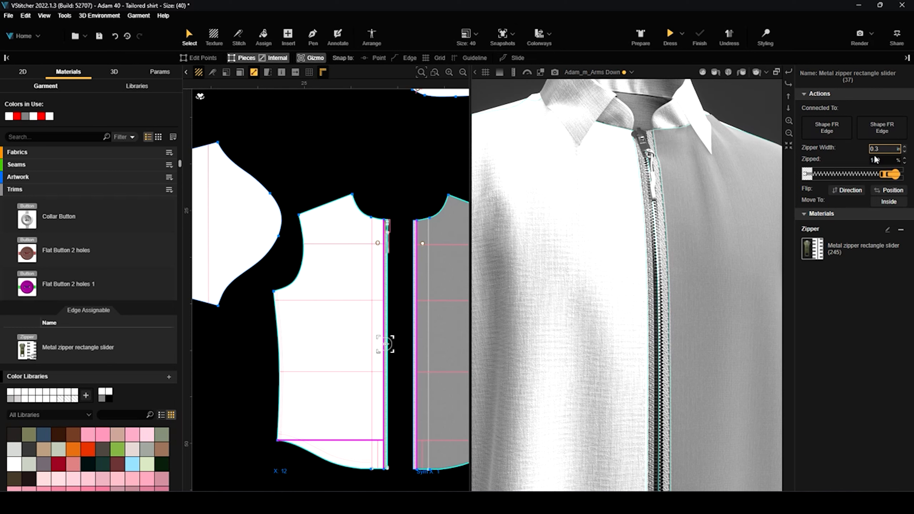
key("Return")
left_click(671, 33)
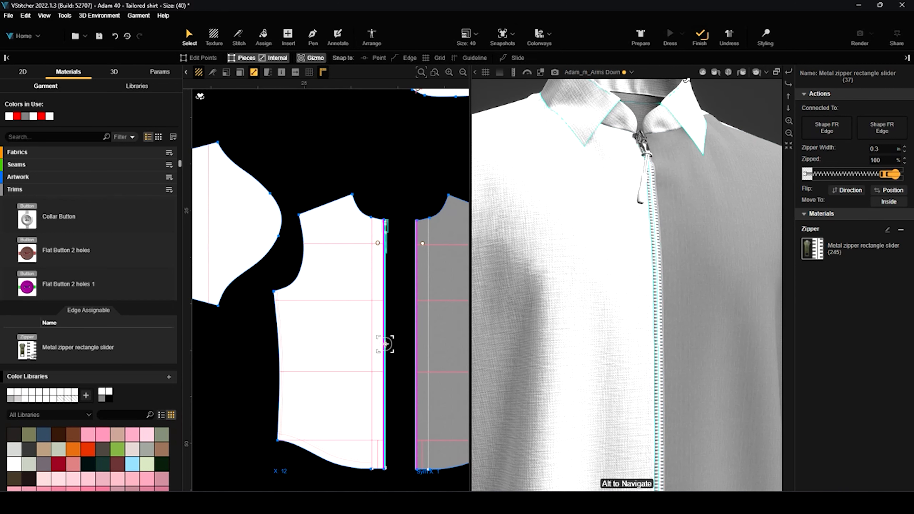
left_click(700, 35)
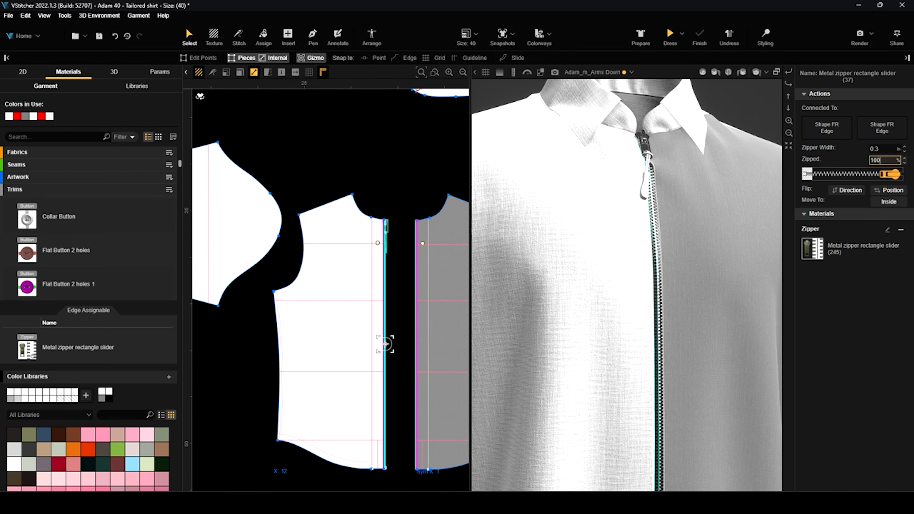
Set the front zipper to 90% zipped, dress the shirt and stop the simulation.
type("0")
key("Return")
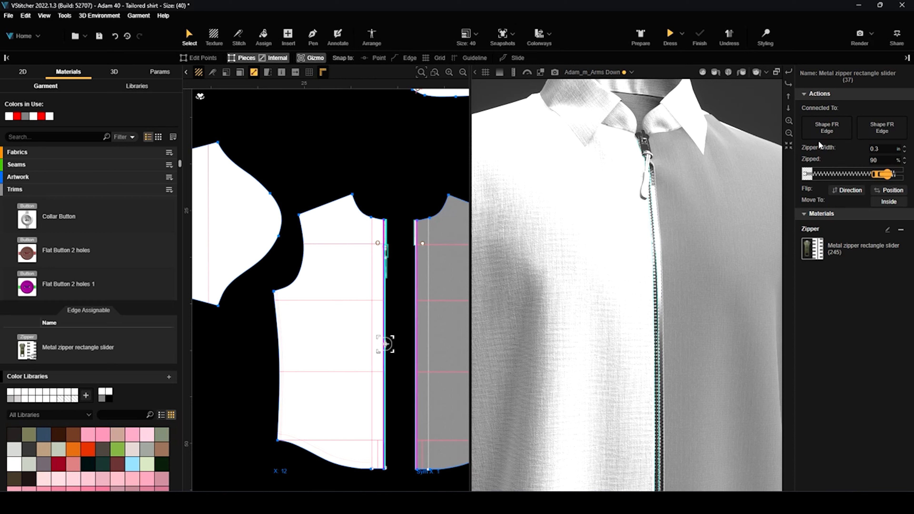
left_click(673, 35)
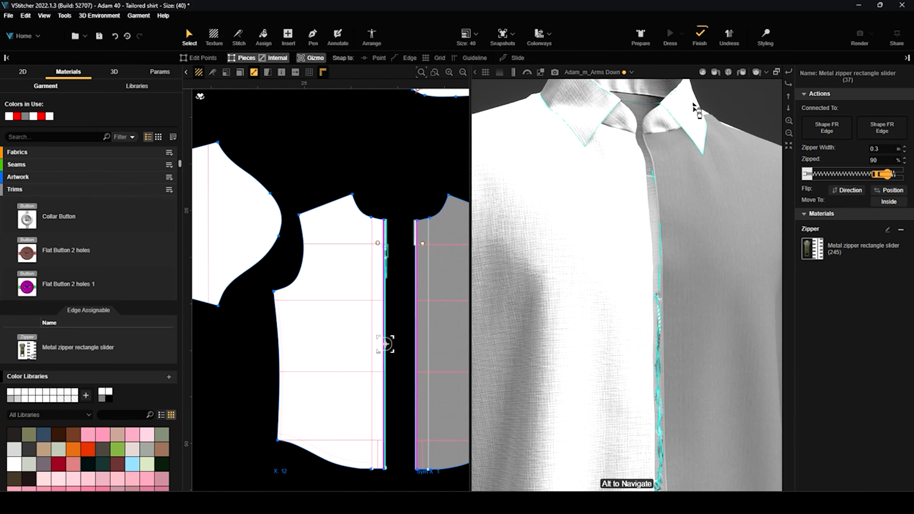
left_click(700, 36)
Open the front zipper to about 69% zipped, update the 3D shirt and end the simulation.
left_click_drag(886, 174, 859, 176)
left_click(670, 36)
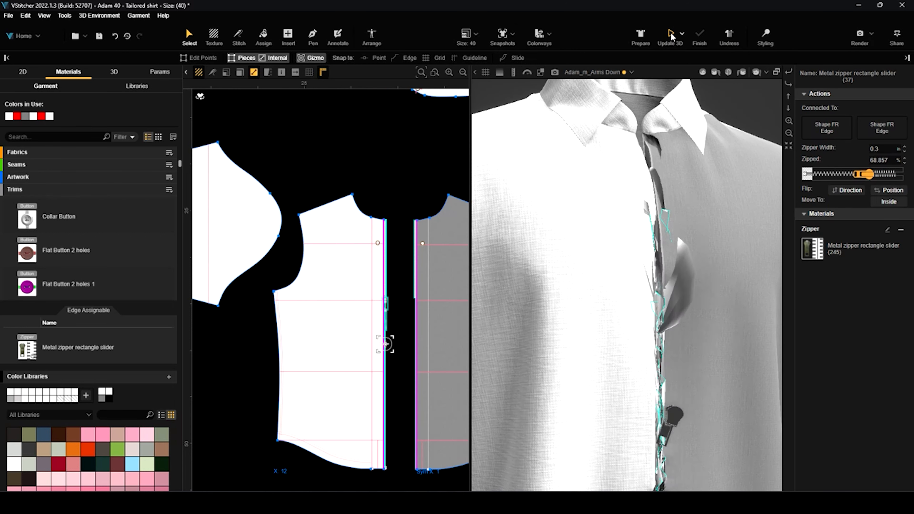
right_click_drag(714, 166, 731, 266, "alt")
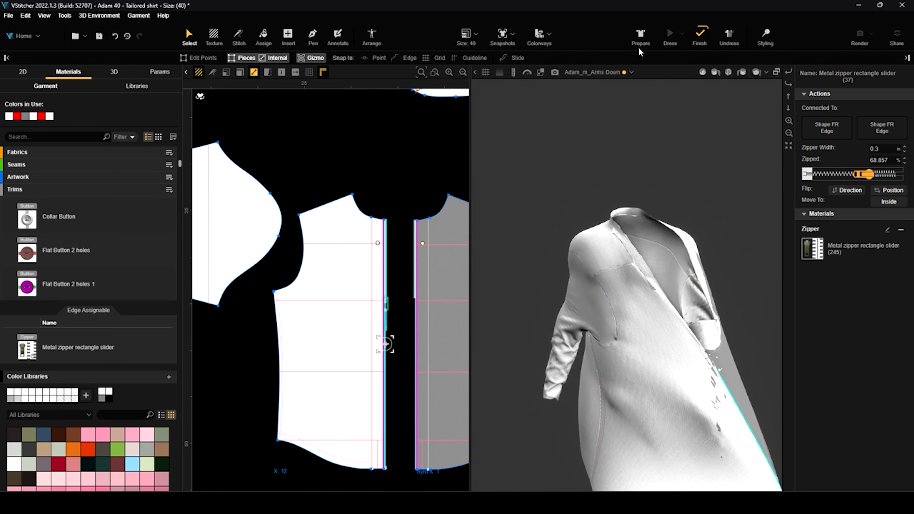
left_click(699, 36)
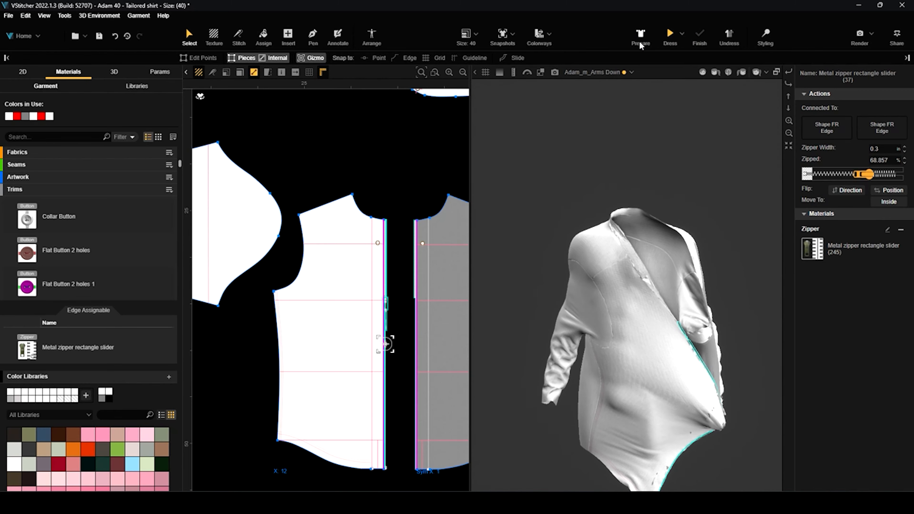
Prepare the shirt for a fresh drape, open the front torso cluster's arrangement and shift it sideways to about X -0.27.
left_click(640, 36)
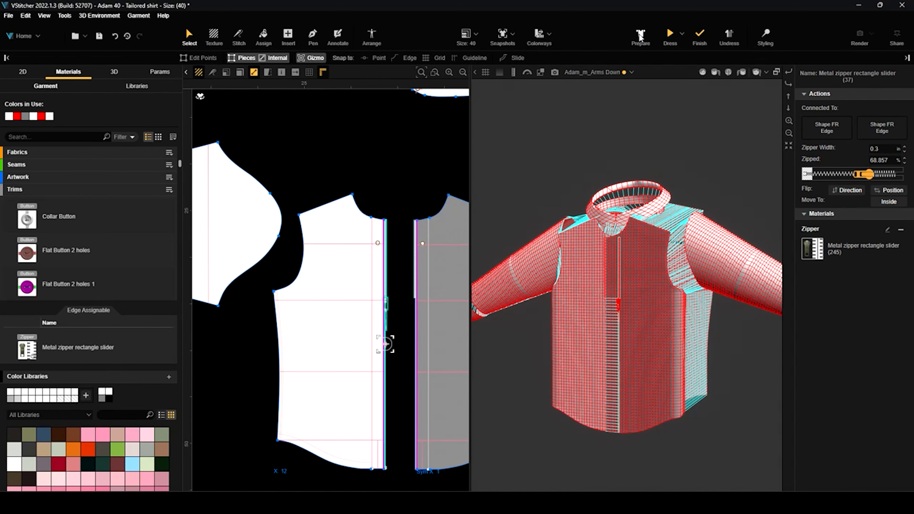
scroll(655, 163, "up", 3)
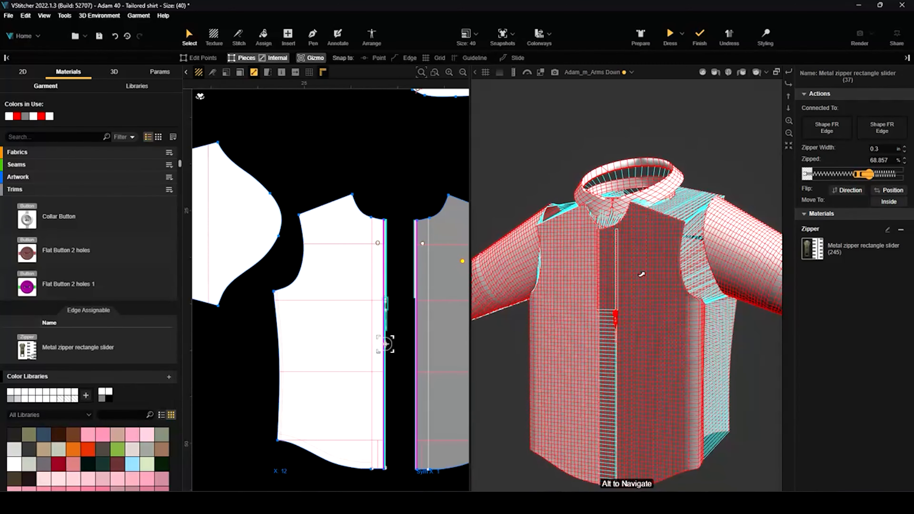
double_click(655, 336)
scroll(655, 337, "down", 2)
left_click_drag(676, 457, 663, 458)
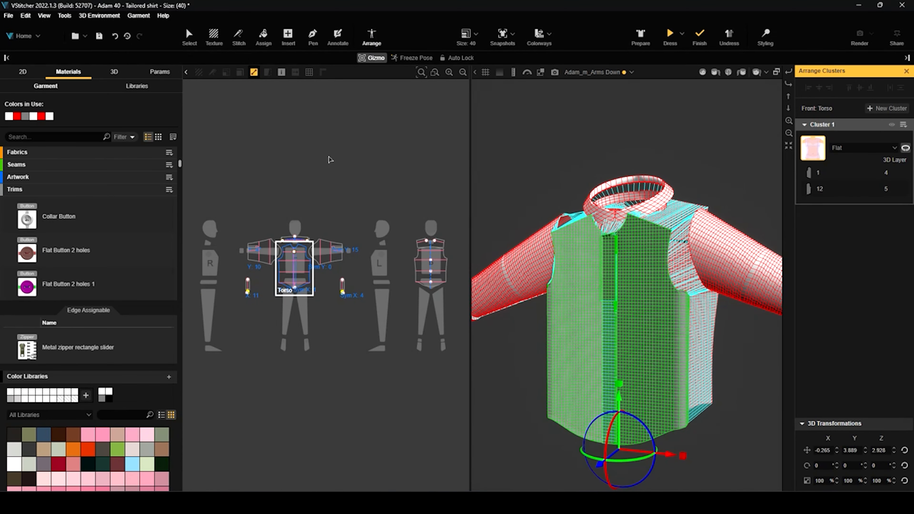
Select a front piece in the torso cluster and rotate it to about 271 so the centre-front edges run parallel.
scroll(311, 280, "up", 2)
left_click(308, 261)
left_click_drag(309, 270, 310, 270)
scroll(607, 306, "up", 2)
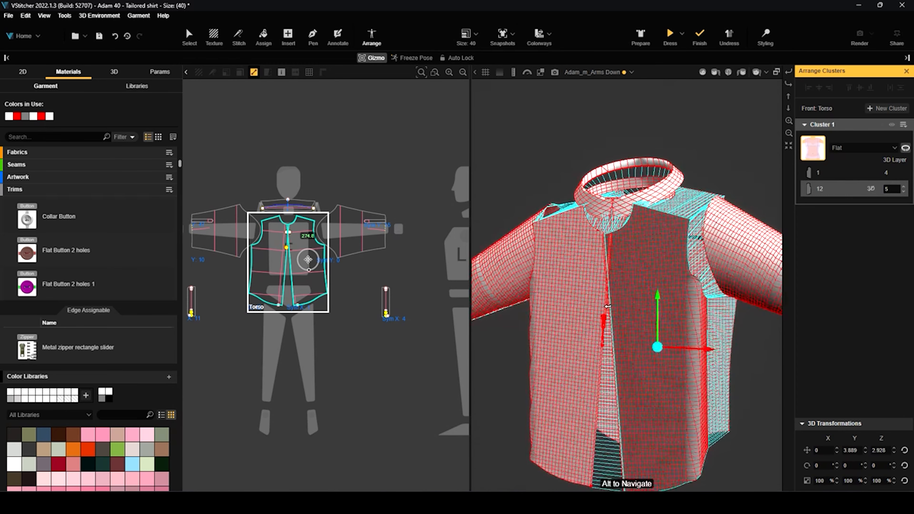
left_click_drag(308, 270, 307, 270)
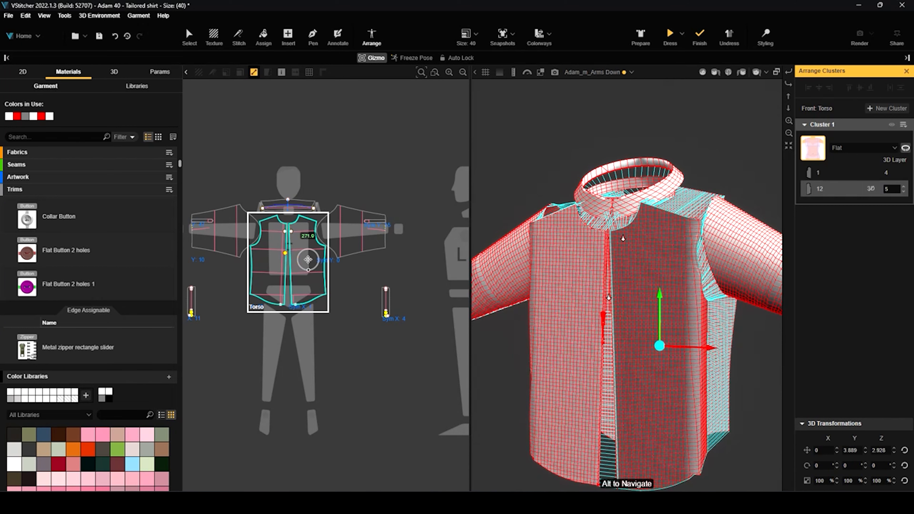
Dress the shirt with the adjusted front arrangement and finish the simulation.
left_click(671, 39)
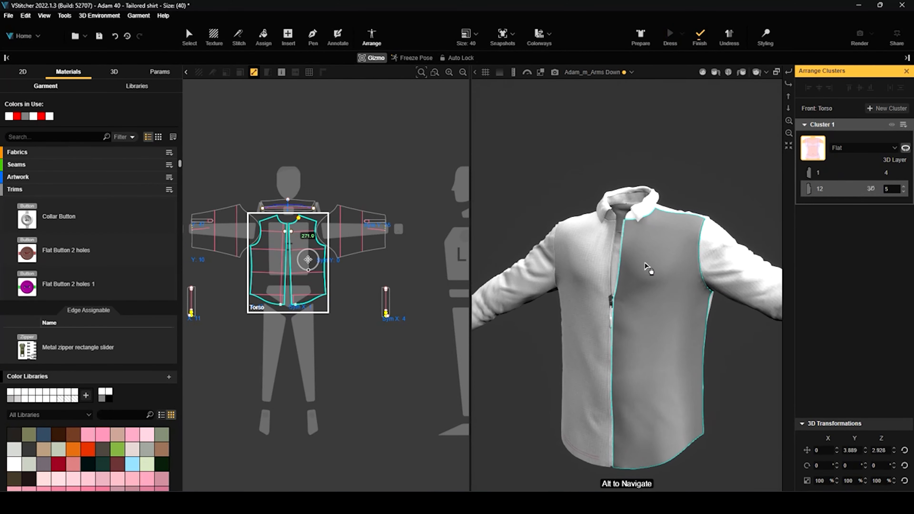
scroll(608, 327, "up", 3)
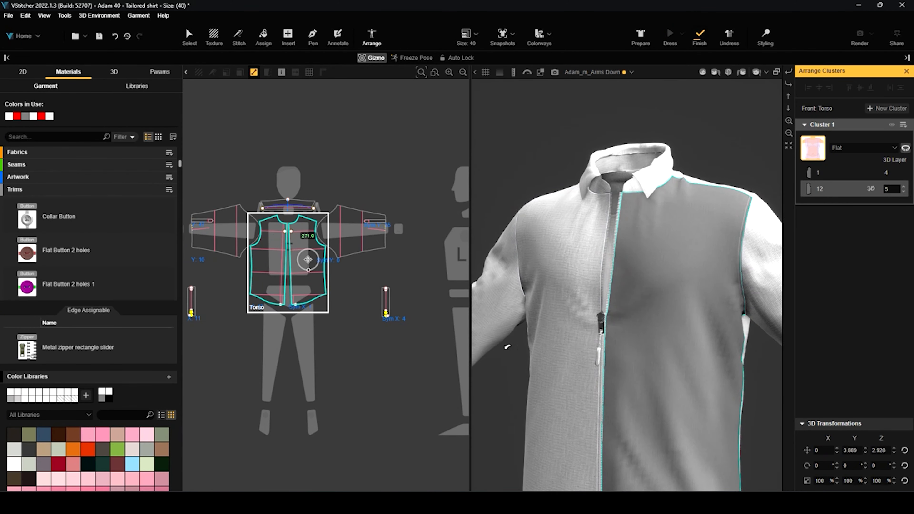
scroll(635, 288, "up", 5)
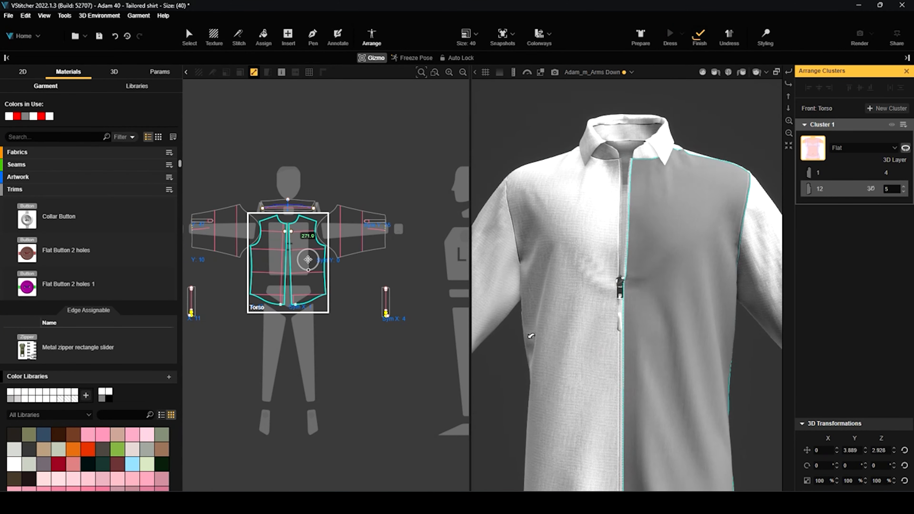
scroll(640, 279, "up", 2)
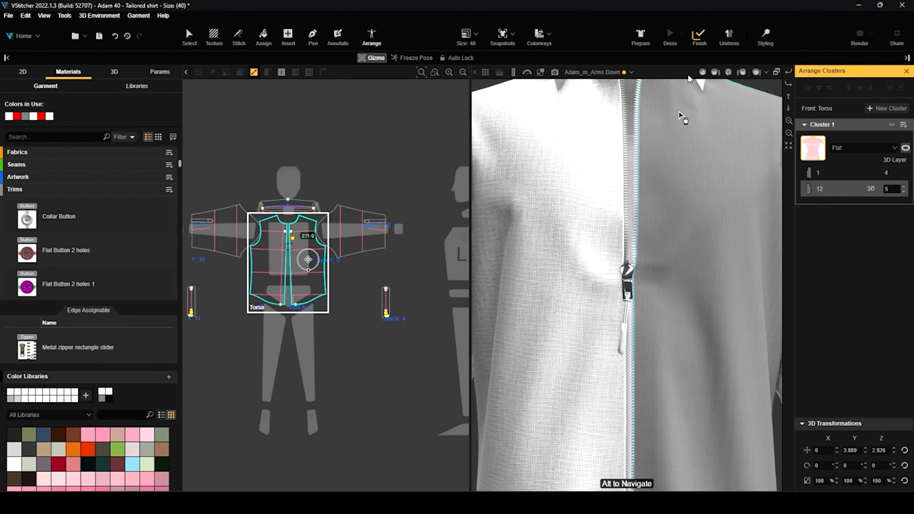
scroll(649, 262, "down", 8)
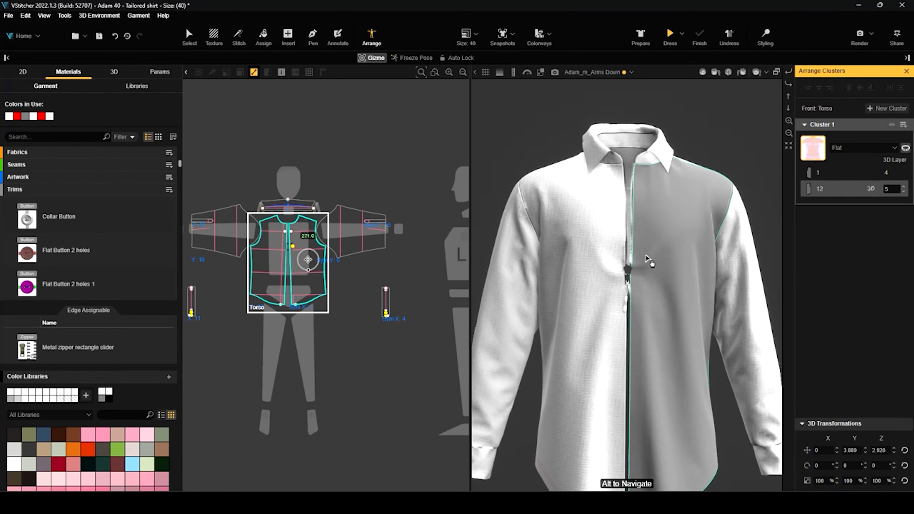
scroll(436, 169, "up", 1)
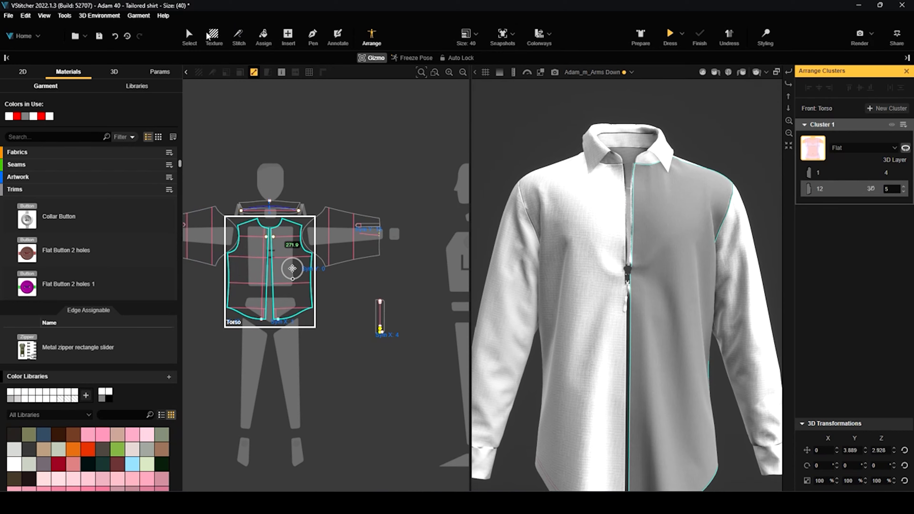
Leave the cluster arrangement and select the metal zipper on the front piece's centre edge to open its properties.
left_click(190, 40)
left_click(85, 358)
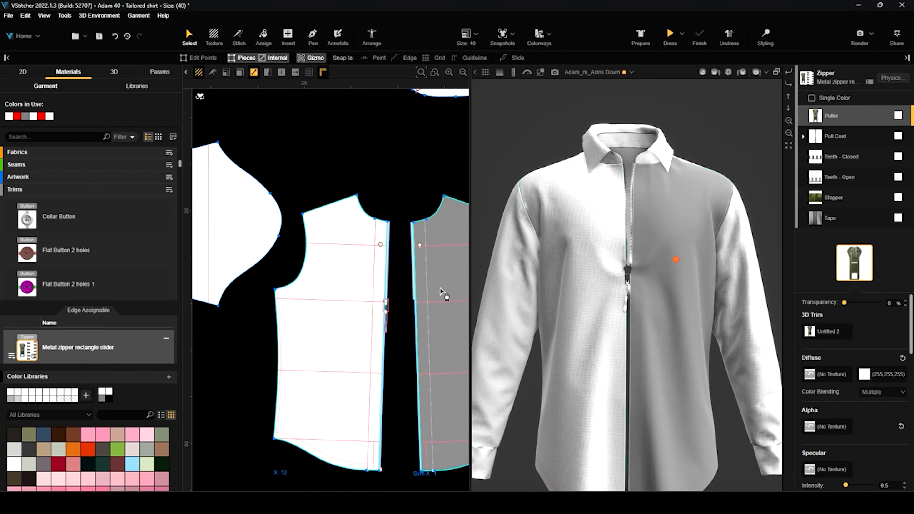
left_click(415, 287)
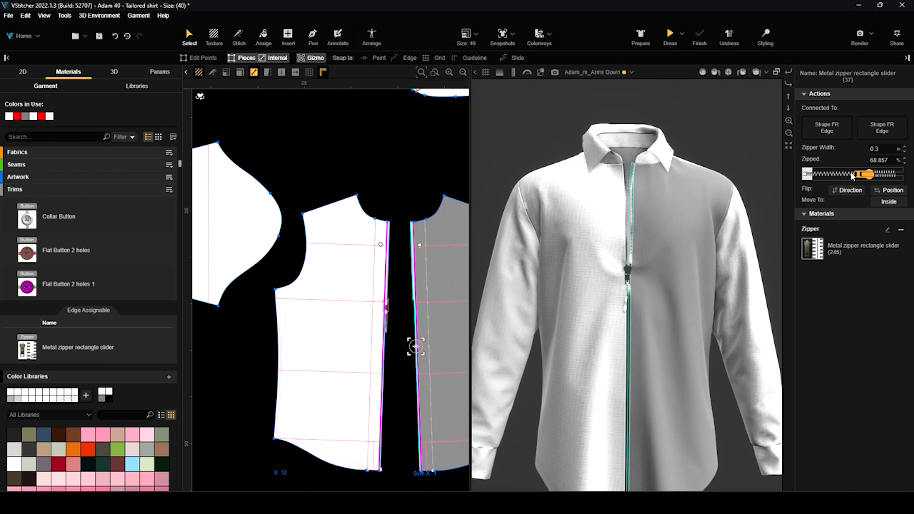
Flip the front zipper's direction, update the 3D shirt and finish the simulation.
left_click(848, 190)
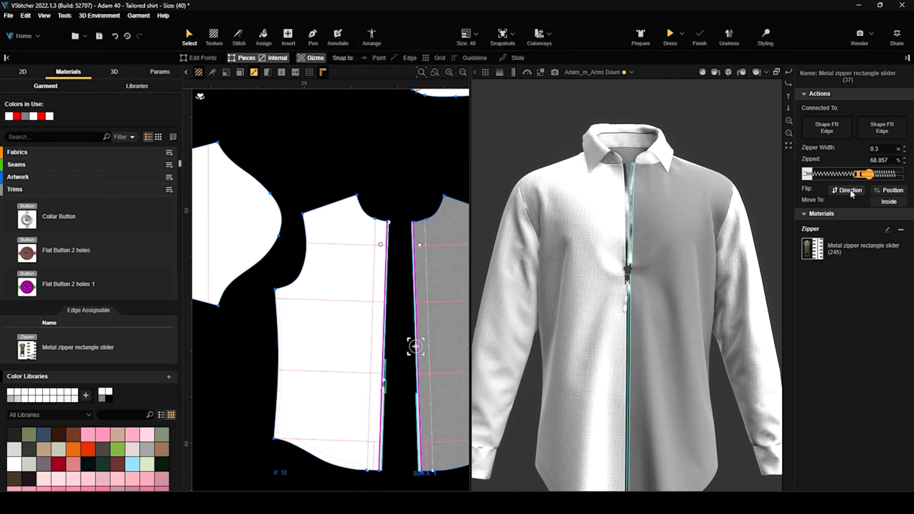
scroll(655, 212, "down", 2)
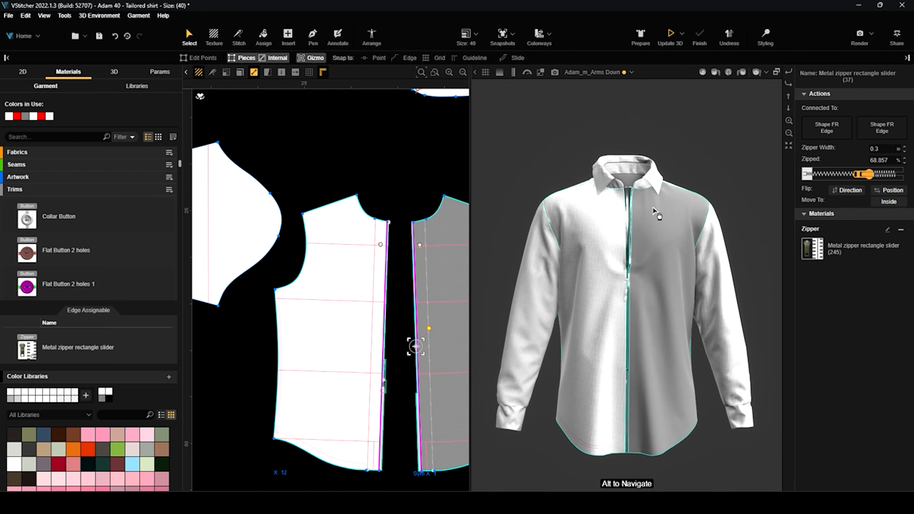
left_click(670, 36)
scroll(652, 288, "up", 3)
scroll(652, 287, "down", 2)
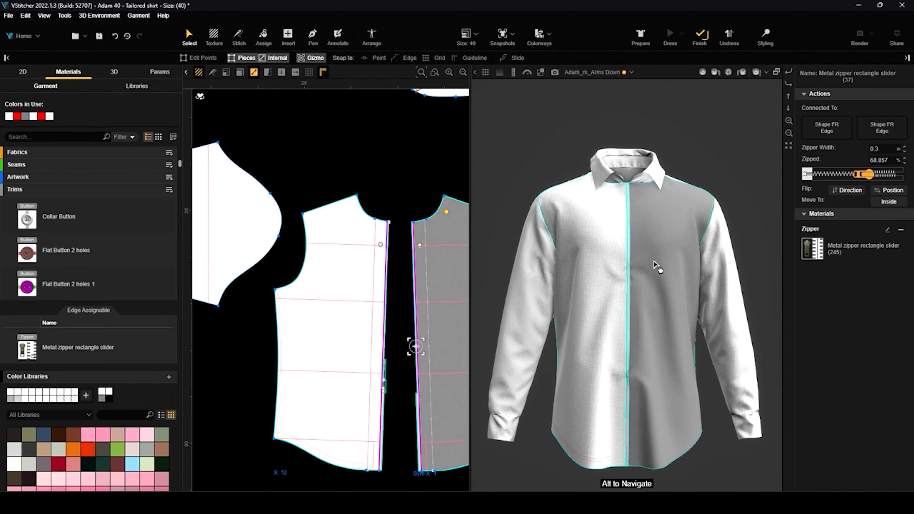
left_click(699, 36)
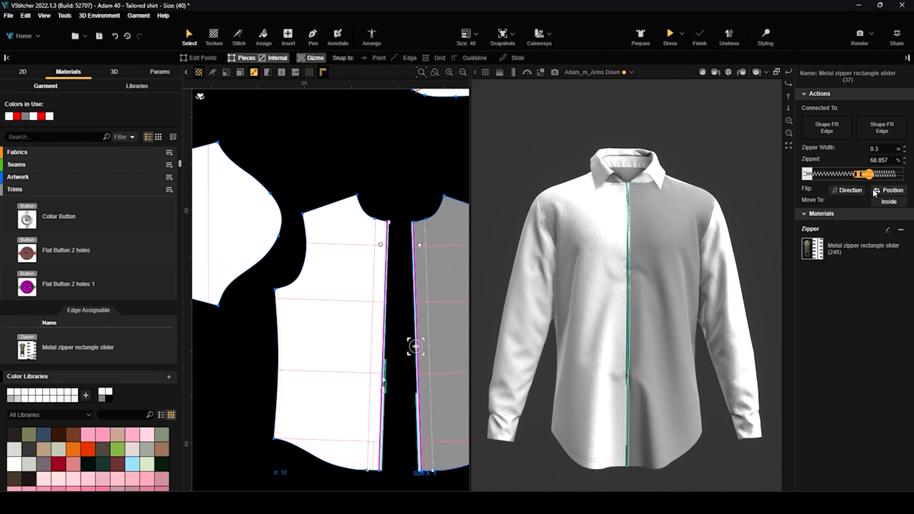
Flip the front zipper's position to the opposite front piece, flip its direction back and set it to 0% zipped.
left_click(844, 191)
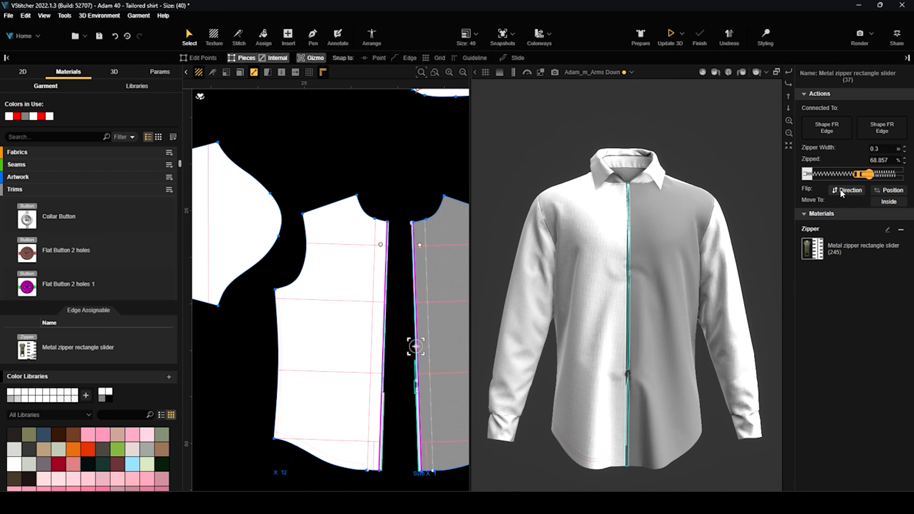
left_click(842, 193)
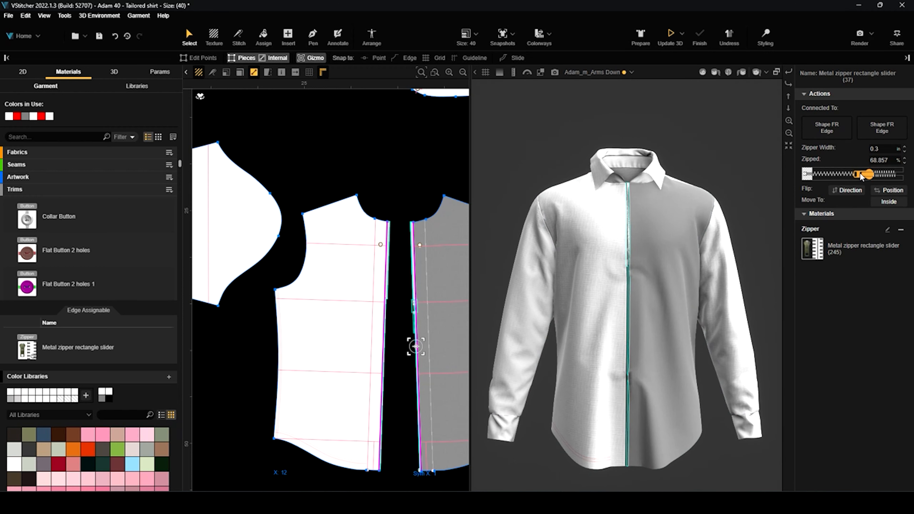
left_click_drag(860, 177, 786, 172)
Update the 3D shirt with the fully open zipper setting and finish the simulation.
left_click(668, 34)
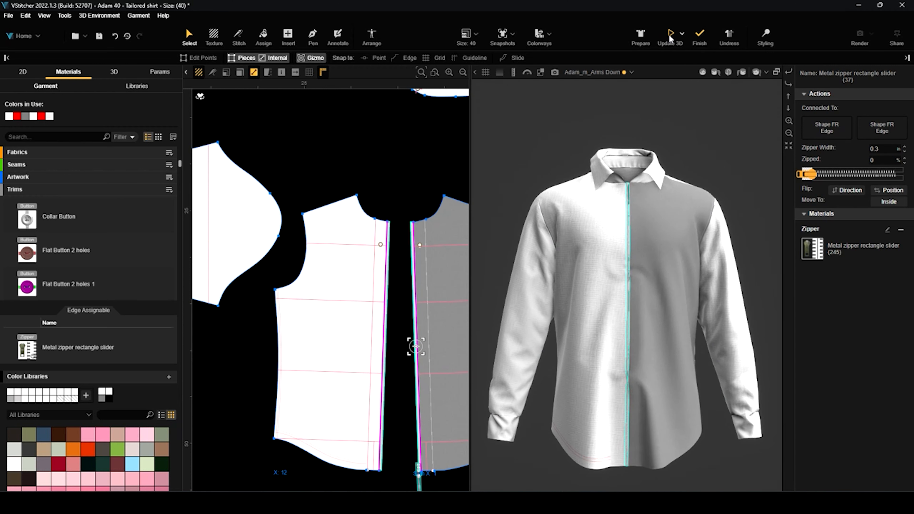
scroll(663, 252, "up", 3)
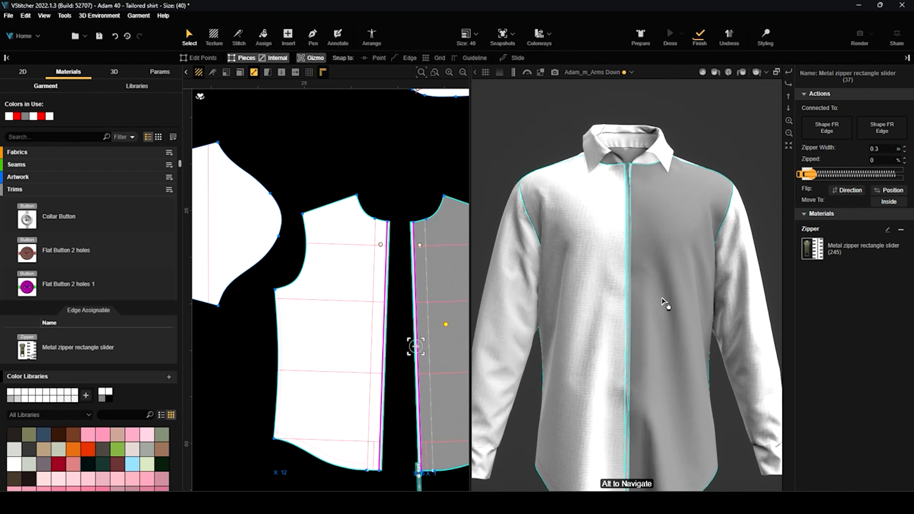
scroll(660, 288, "down", 3)
left_click_drag(731, 399, 565, 293, "alt")
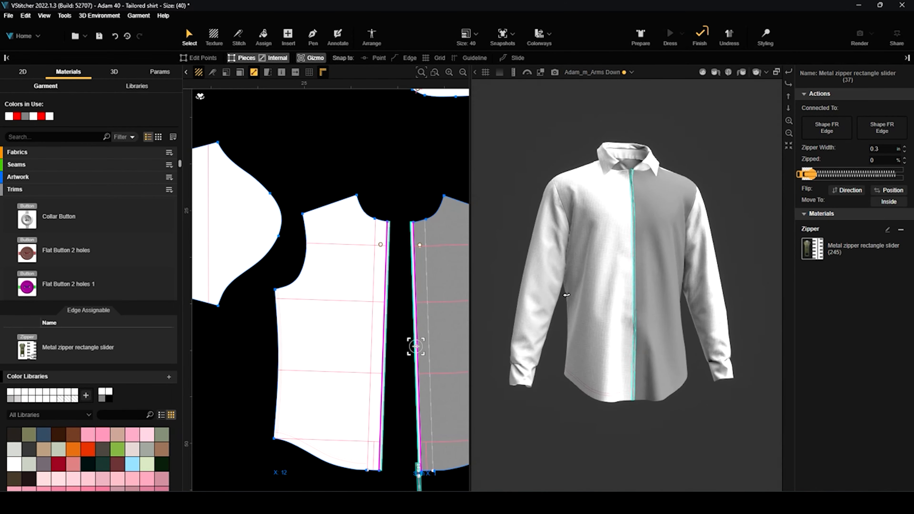
scroll(595, 310, "up", 4)
scroll(596, 310, "down", 1)
left_click(701, 41)
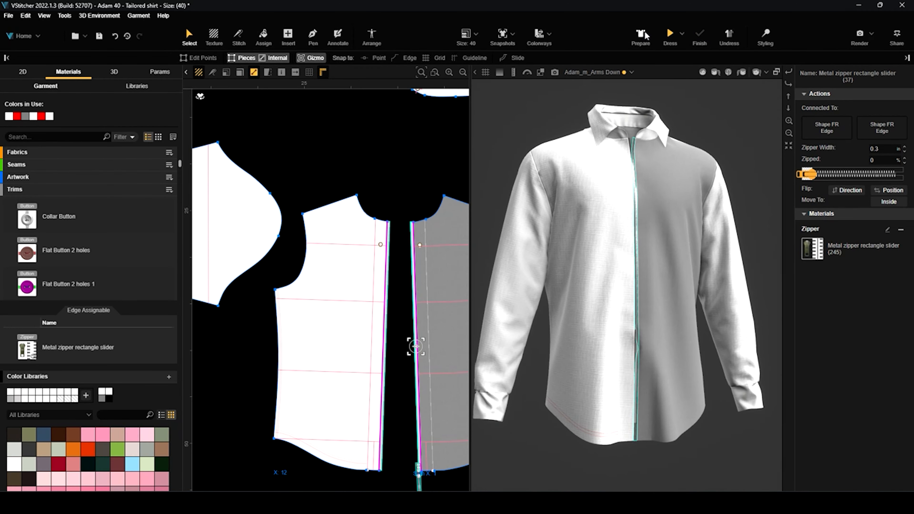
Prepare the shirt for a fresh drape, dress it with the zipper fully open and finish the simulation.
left_click(645, 34)
left_click(670, 33)
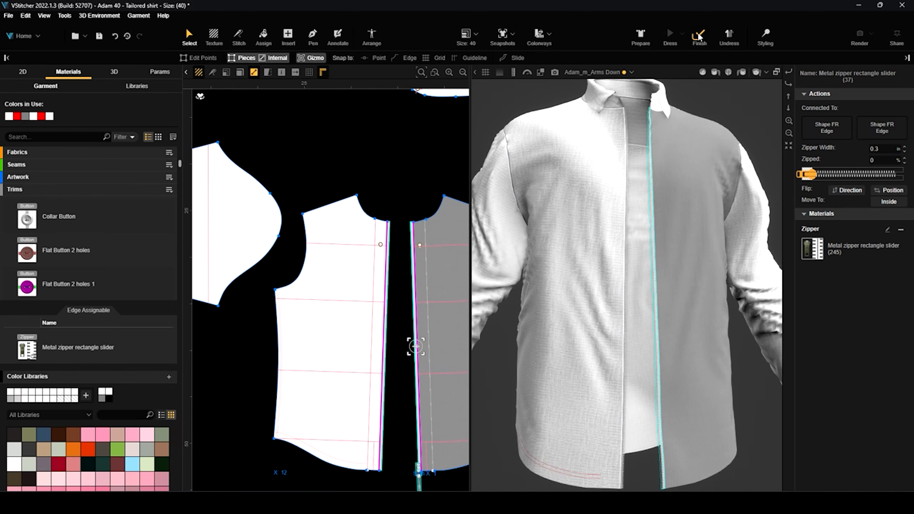
scroll(676, 284, "down", 2)
left_click_drag(731, 424, 578, 271)
scroll(620, 226, "up", 2)
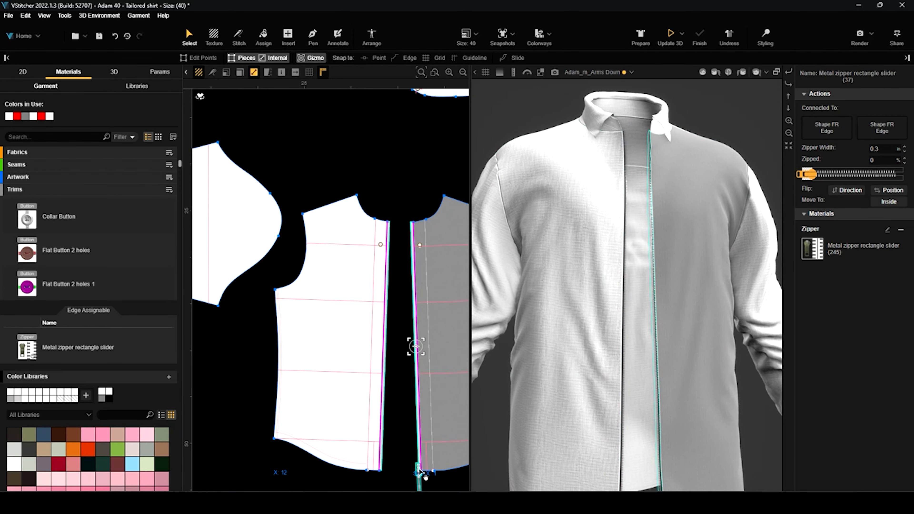
scroll(756, 337, "down", 3)
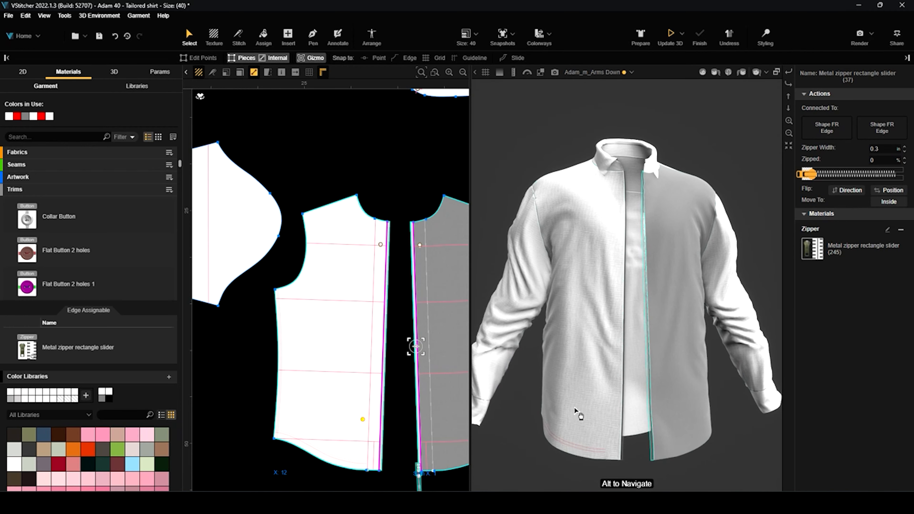
Enable a single color for the Metal zipper rectangle slider and set it to red, hex e60909.
left_click(373, 188)
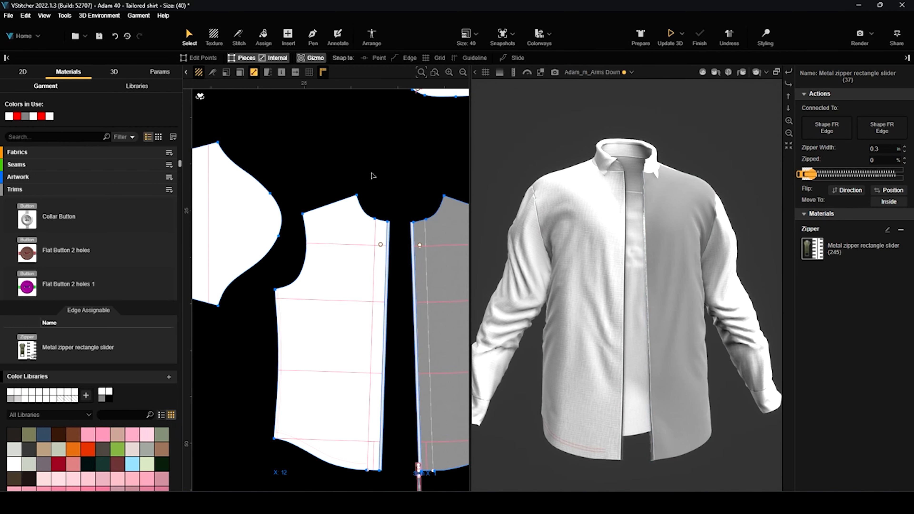
left_click(66, 354)
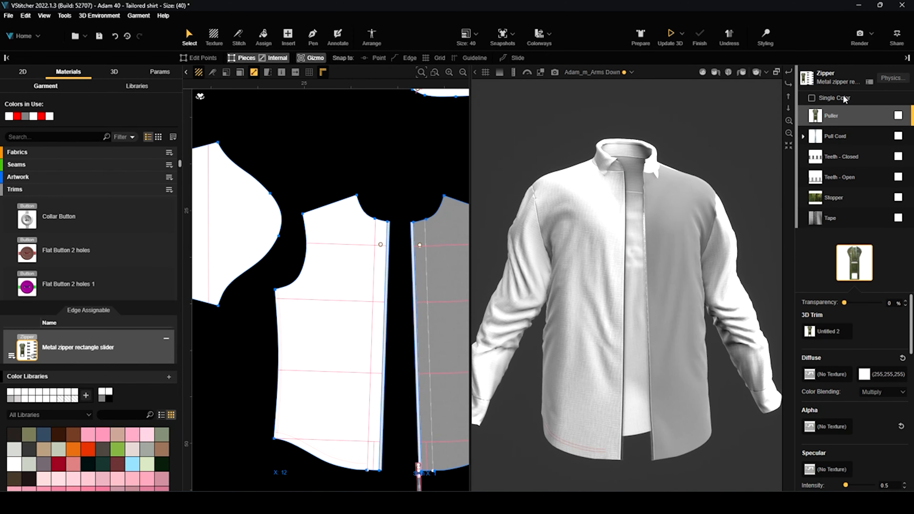
left_click(812, 98)
left_click(897, 99)
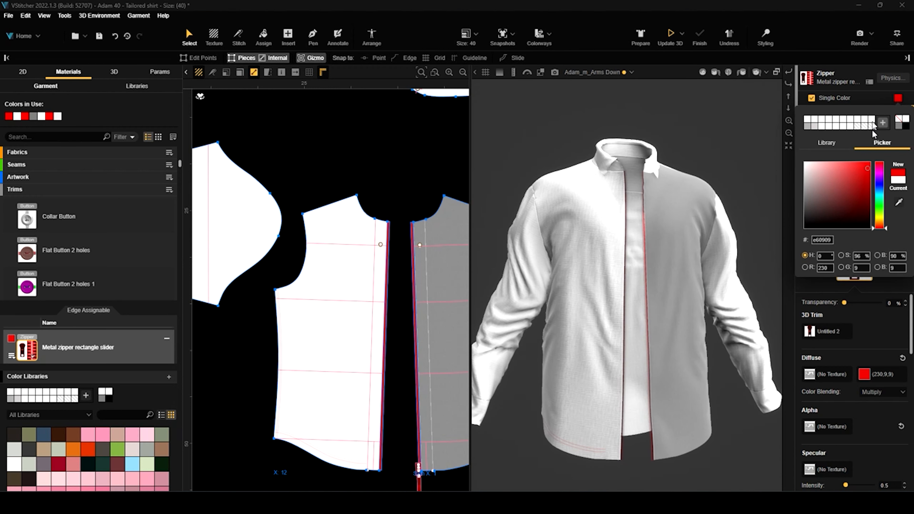
left_click(868, 73)
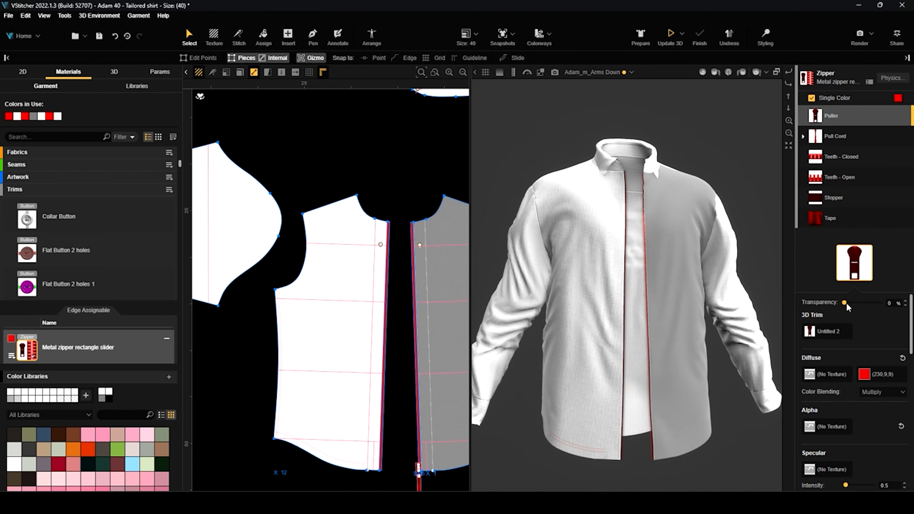
Update the 3D shirt with the red zipper, inspect the open front edges and finish the simulation.
left_click_drag(749, 173, 563, 272)
scroll(583, 252, "up", 5)
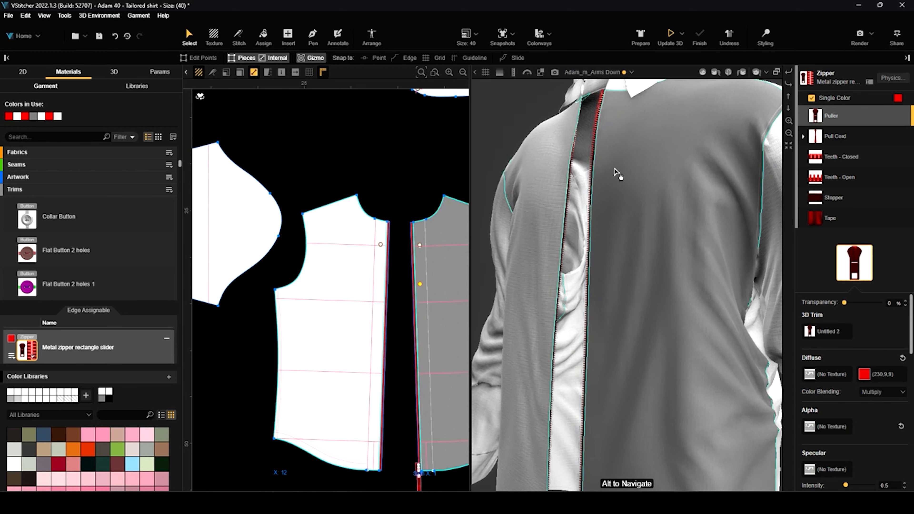
left_click(671, 34)
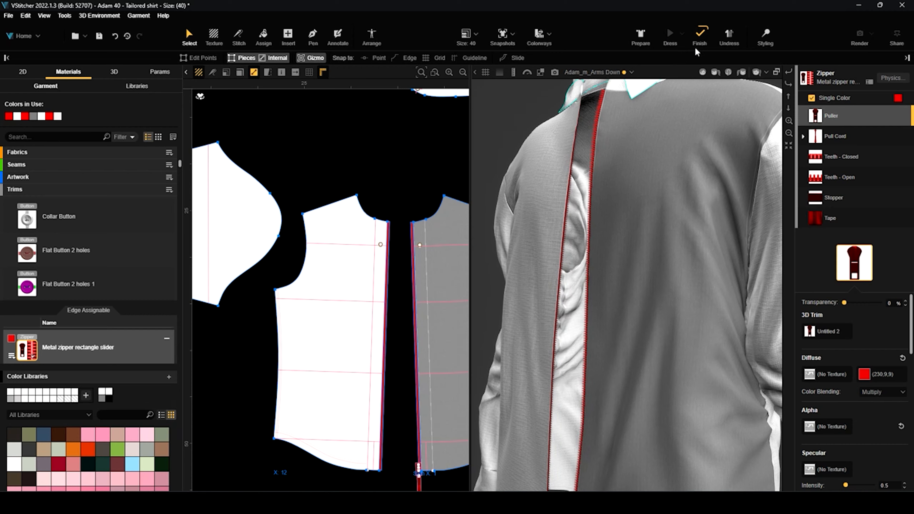
scroll(539, 166, "down", 5)
left_click_drag(538, 166, 575, 307)
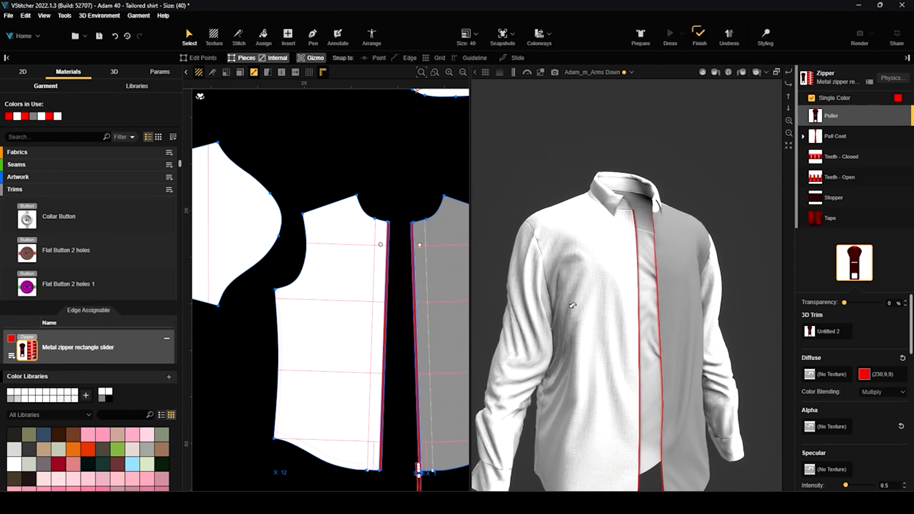
scroll(617, 279, "up", 4)
left_click(700, 36)
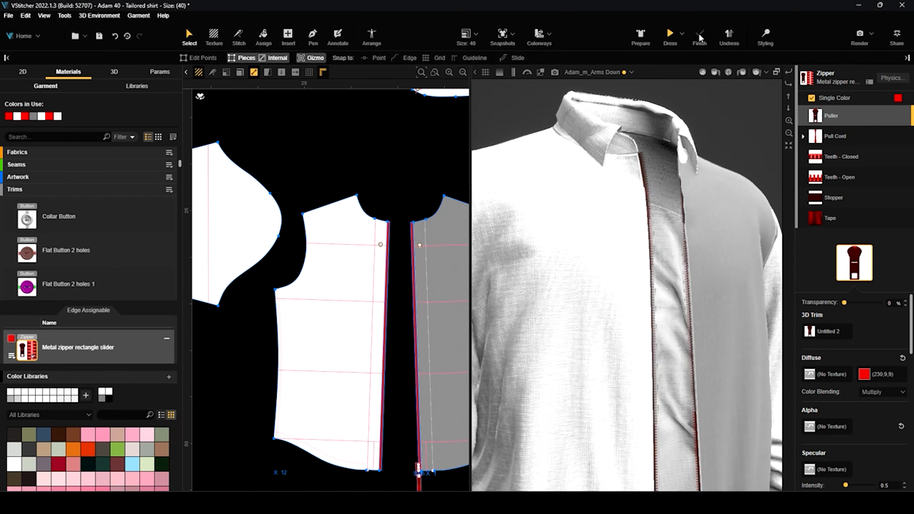
scroll(674, 252, "down", 3)
scroll(676, 288, "down", 3)
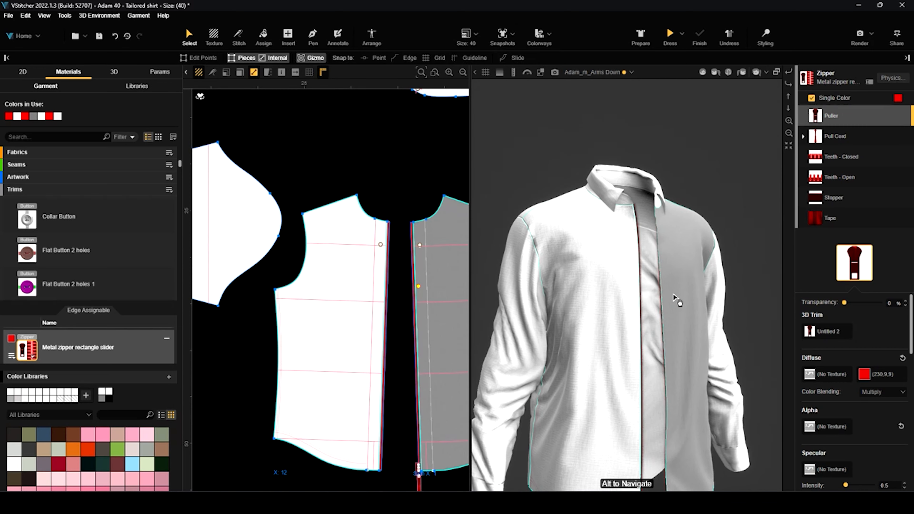
left_click_drag(723, 286, 736, 304)
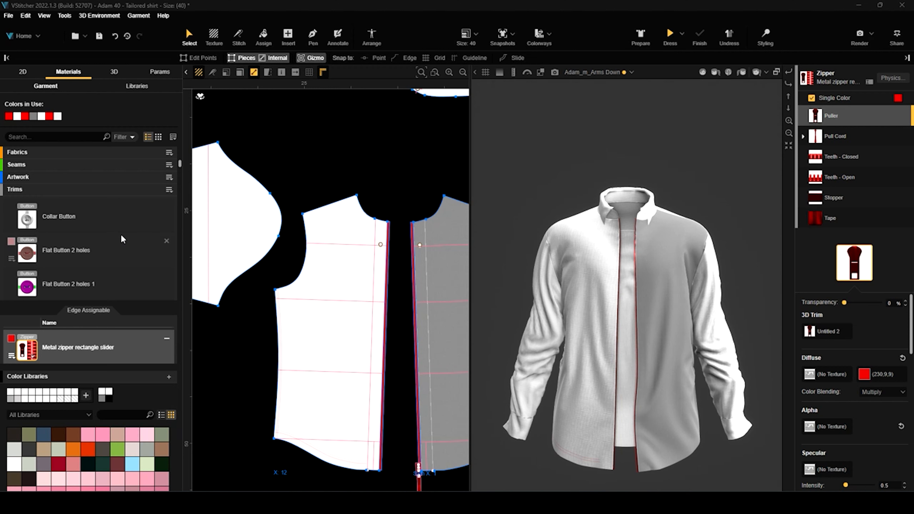
scroll(46, 317, "down", 3)
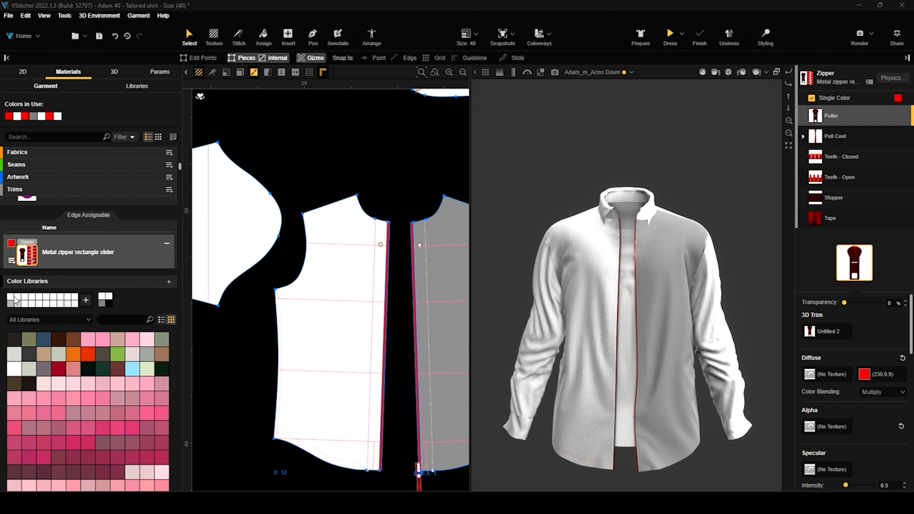
scroll(93, 357, "up", 5)
scroll(95, 358, "up", 6)
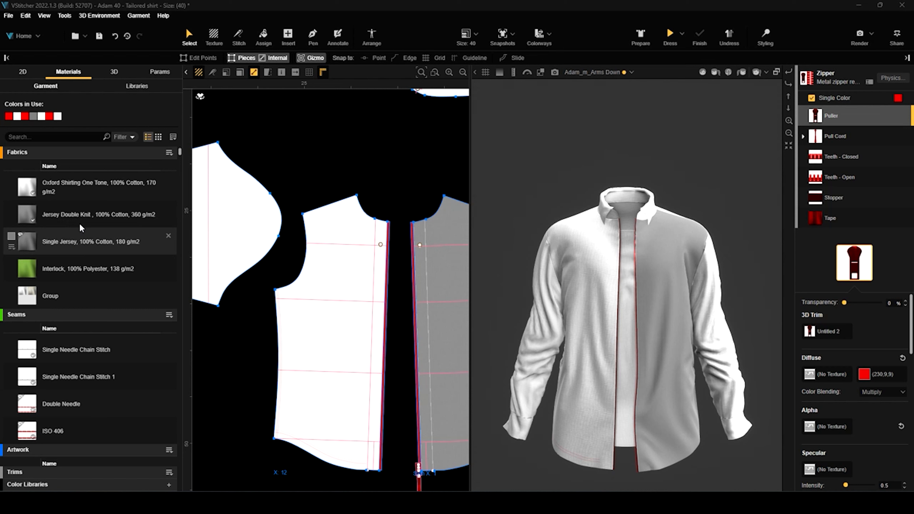
Set the diffuse color of the Oxford Shirting One Tone 170 g/m2 fabric to red (245,22,22).
left_click(85, 187)
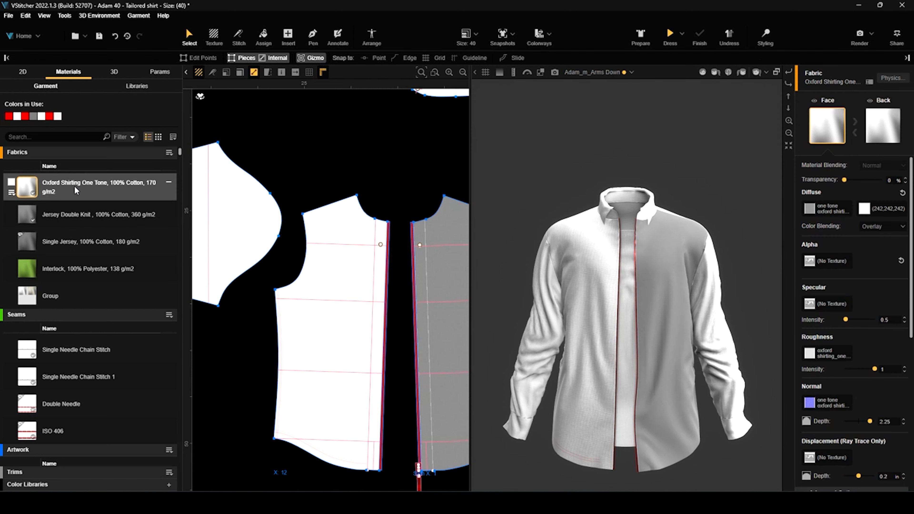
left_click(864, 208)
left_click(865, 278)
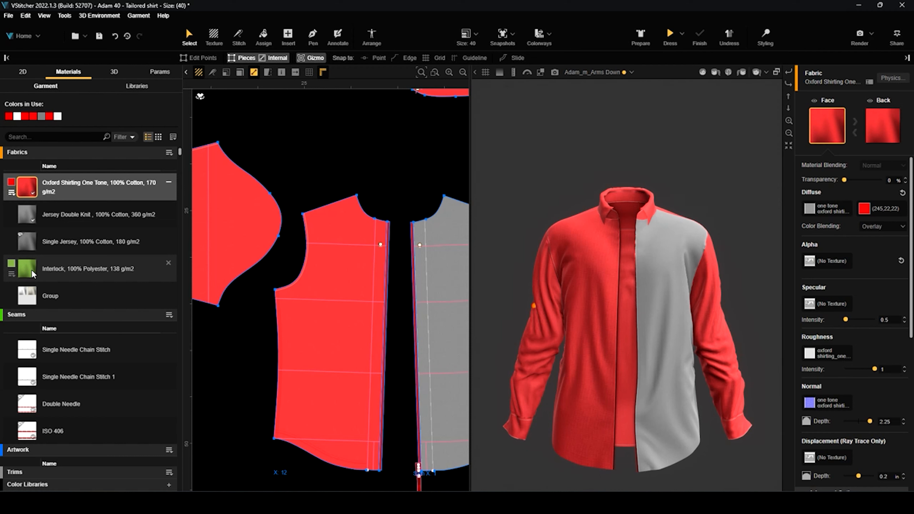
Apply a light pink swatch from the color libraries to the white-side front piece of the shirt, now colored red.
scroll(34, 298, "down", 6)
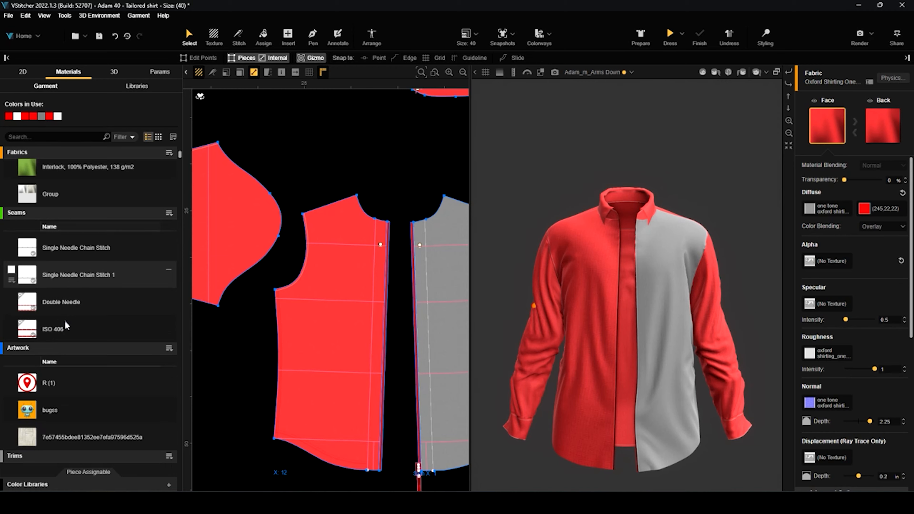
scroll(79, 349, "down", 3)
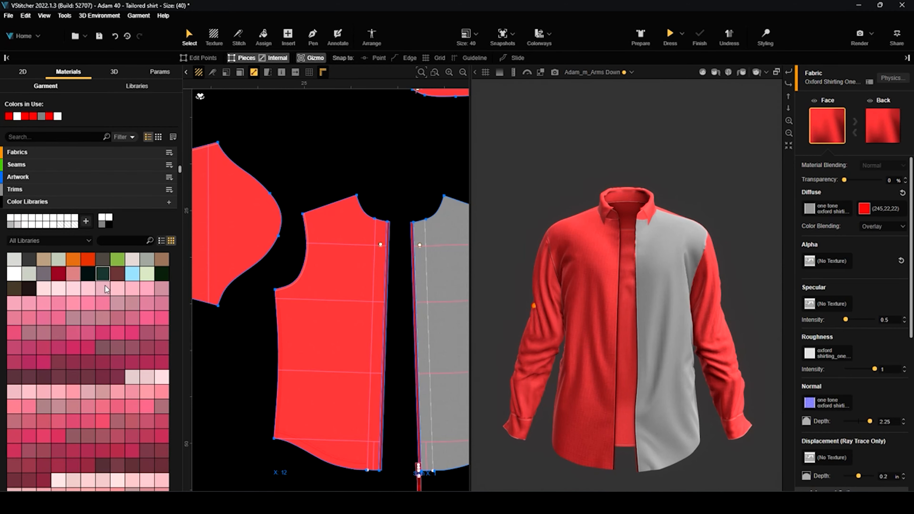
left_click_drag(116, 303, 341, 302)
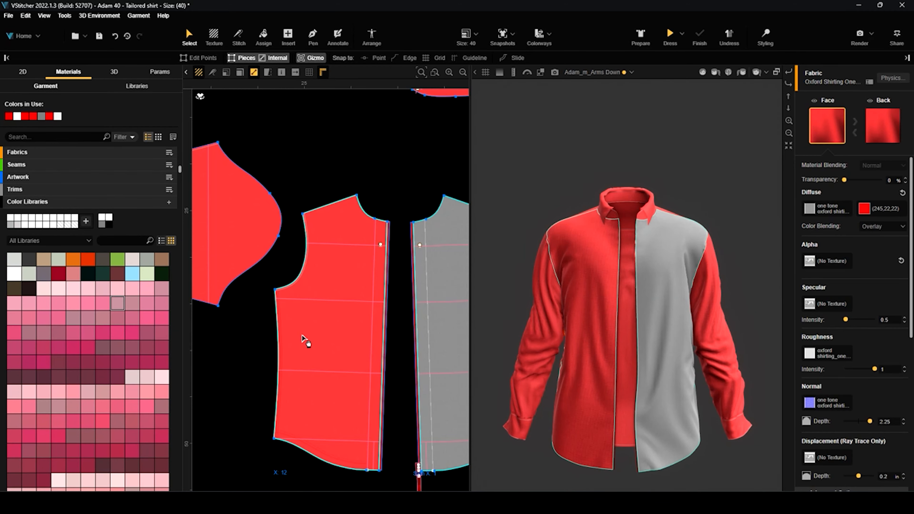
left_click_drag(132, 289, 326, 316)
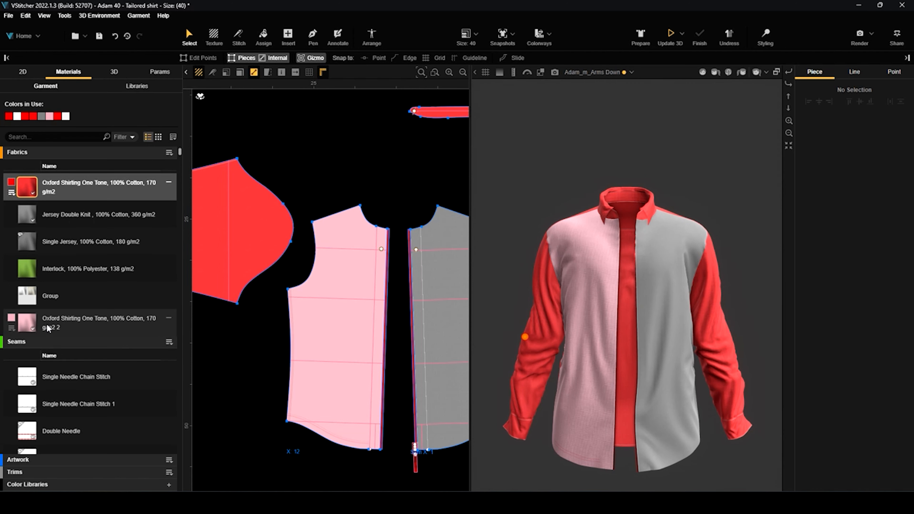
left_click_drag(49, 324, 274, 288)
Review which color libraries are available for the garment.
scroll(129, 349, "down", 8)
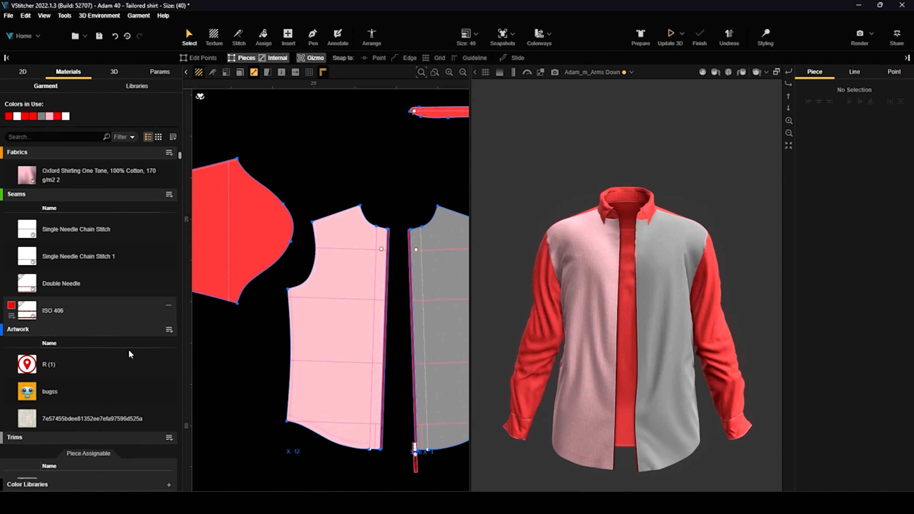
scroll(125, 350, "down", 8)
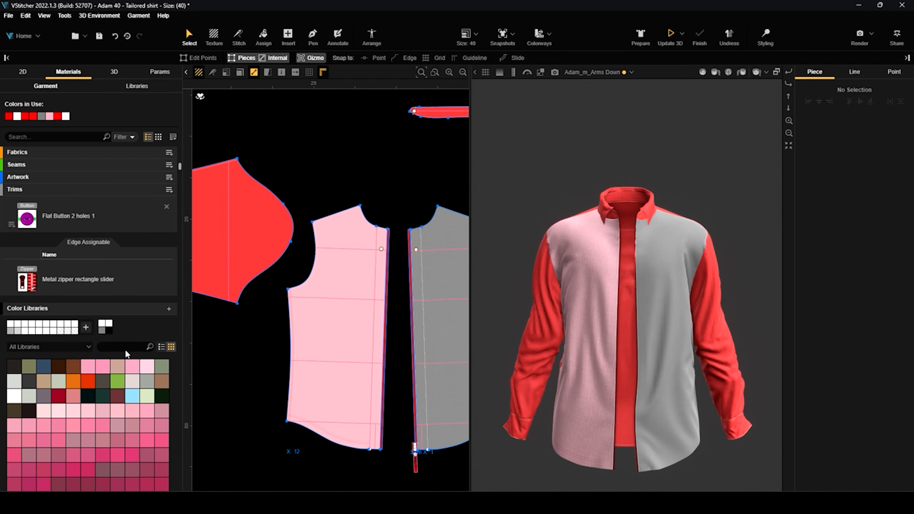
left_click(88, 347)
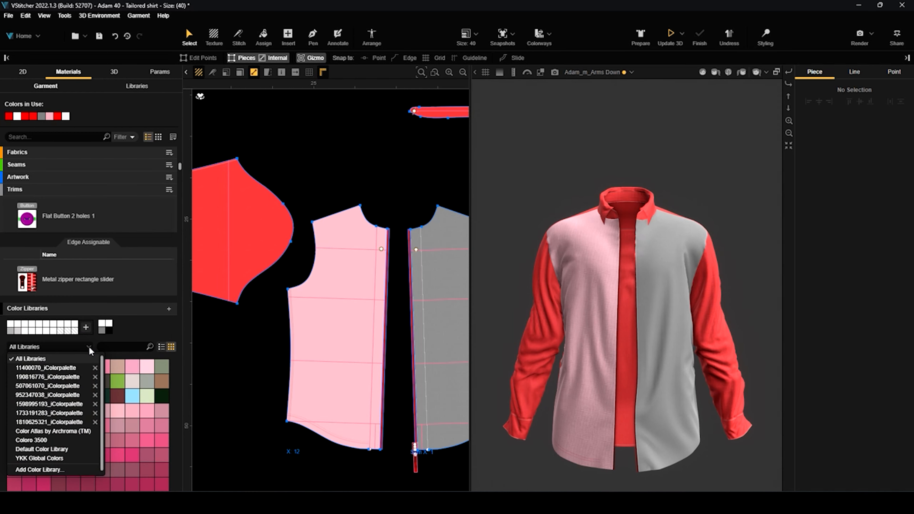
left_click(129, 332)
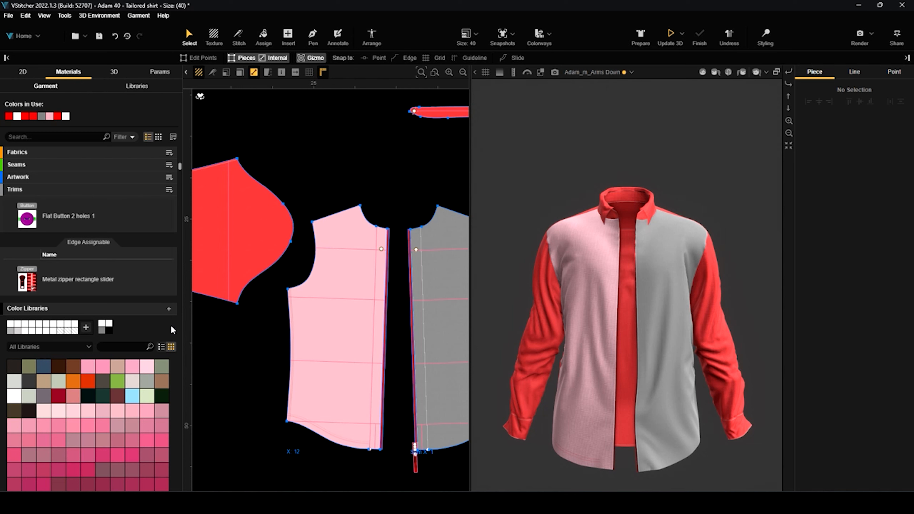
Switch to icolorpalette.com in the browser and open the 46 Flower Inspired Color Schemes collection, dismissing the advertisement.
left_click(621, 464)
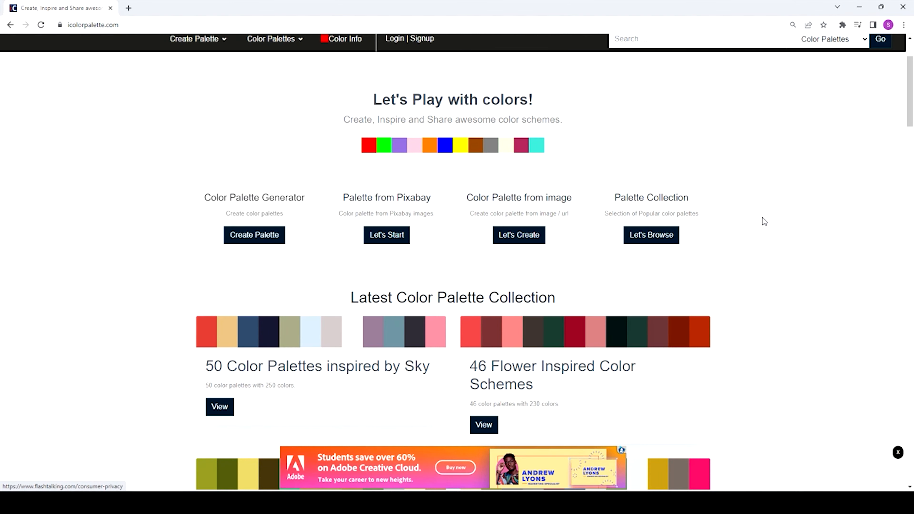
scroll(763, 223, "down", 4)
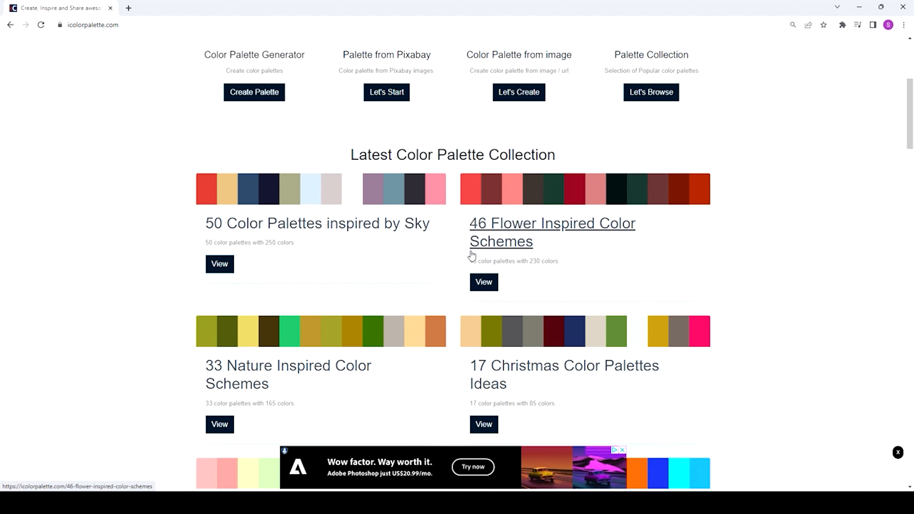
scroll(528, 219, "down", 1)
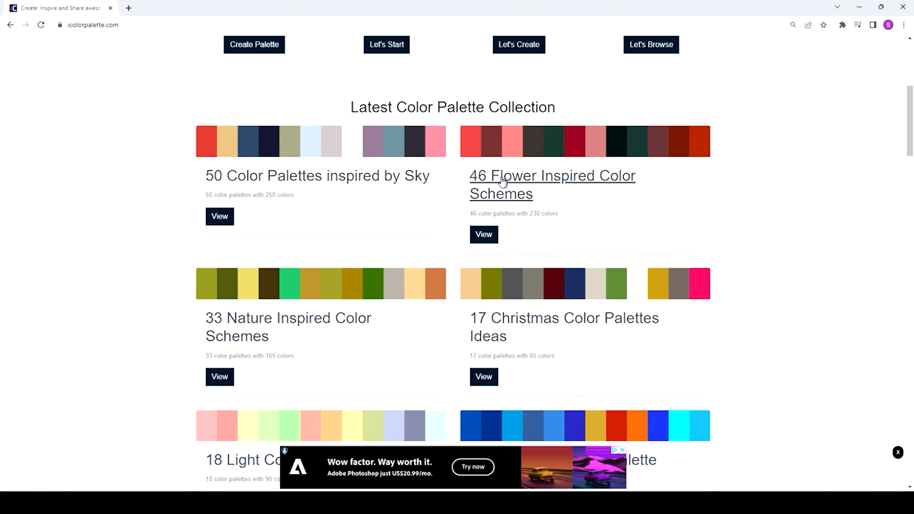
left_click(484, 234)
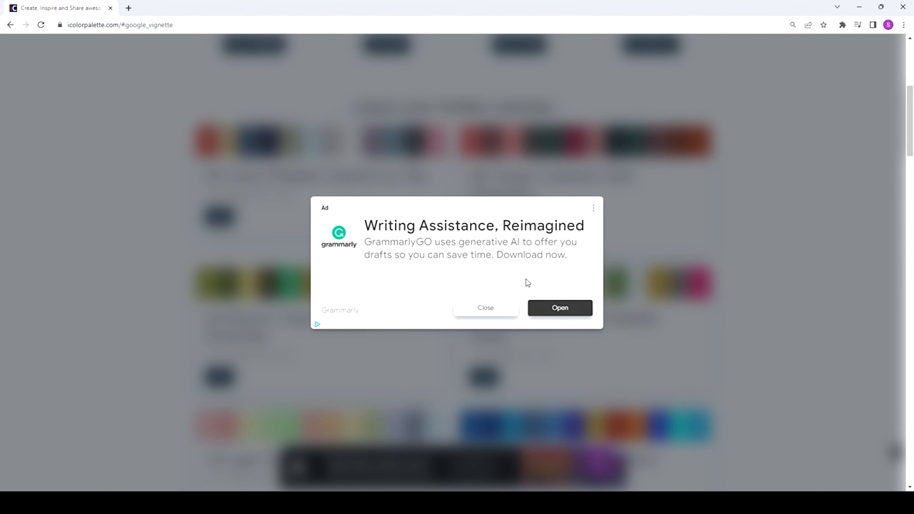
left_click(508, 309)
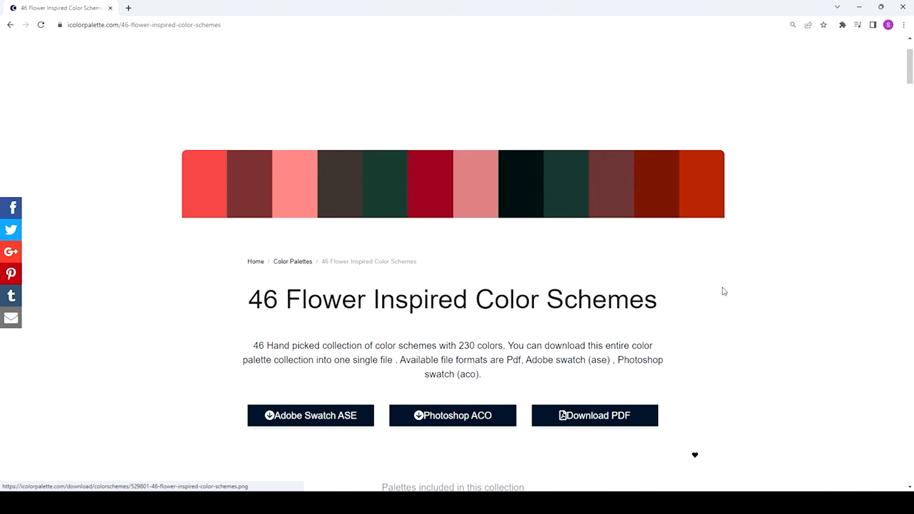
Download the flower palette containing #7d230a, #b33009, #758483, #3a434c and #644c3c in Photoshop ACO format.
scroll(722, 288, "down", 7)
scroll(751, 289, "down", 1)
mouse_move(655, 230)
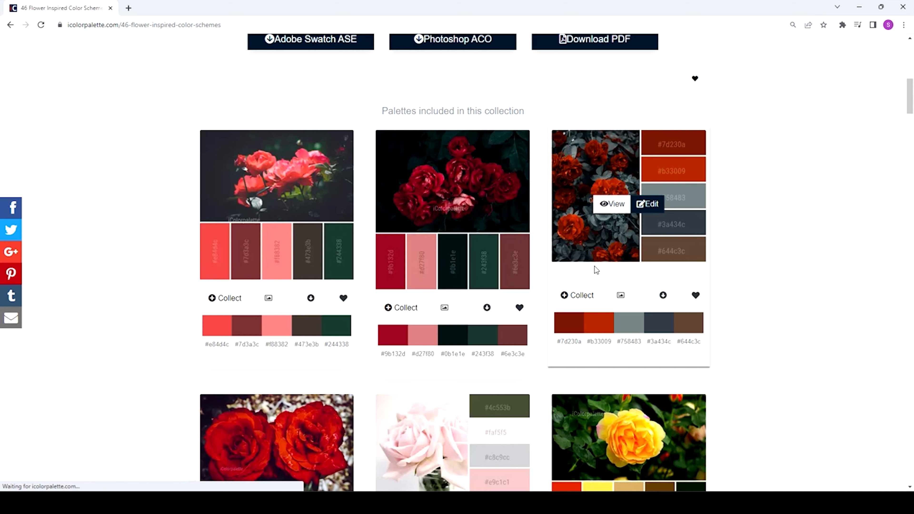
left_click(663, 296)
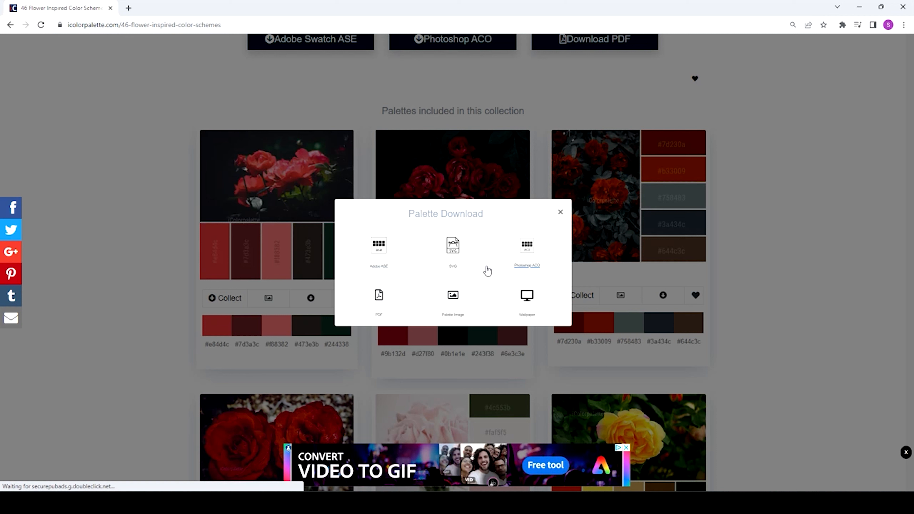
left_click(524, 268)
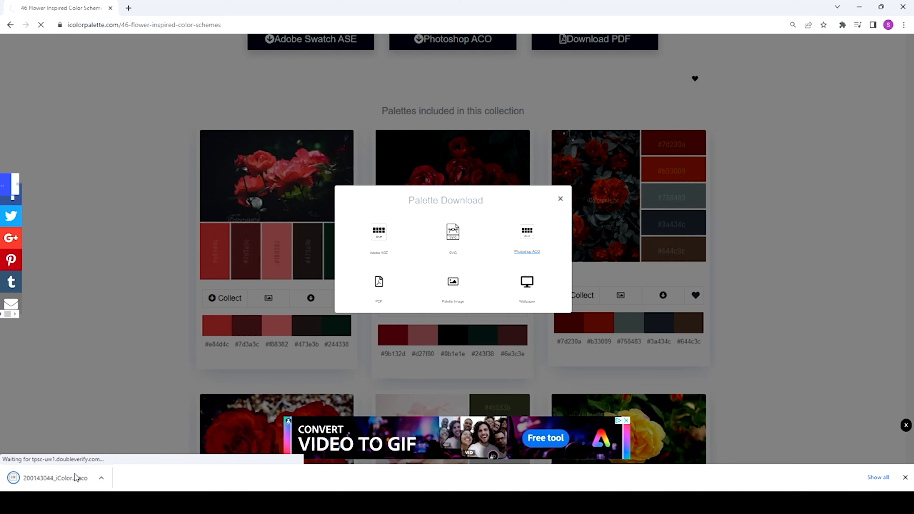
Return to VStitcher and import the downloaded 200143044_iColorpalette ACO file as a new color library.
left_click(862, 8)
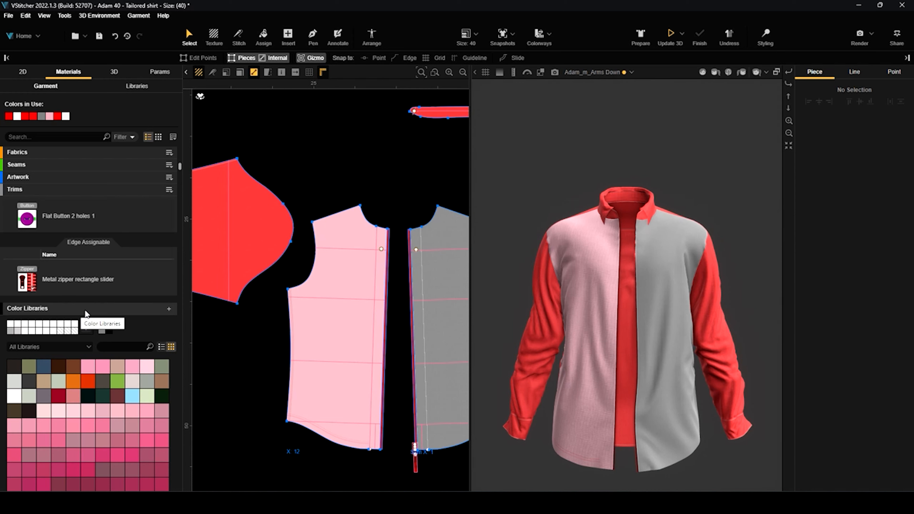
left_click(168, 310)
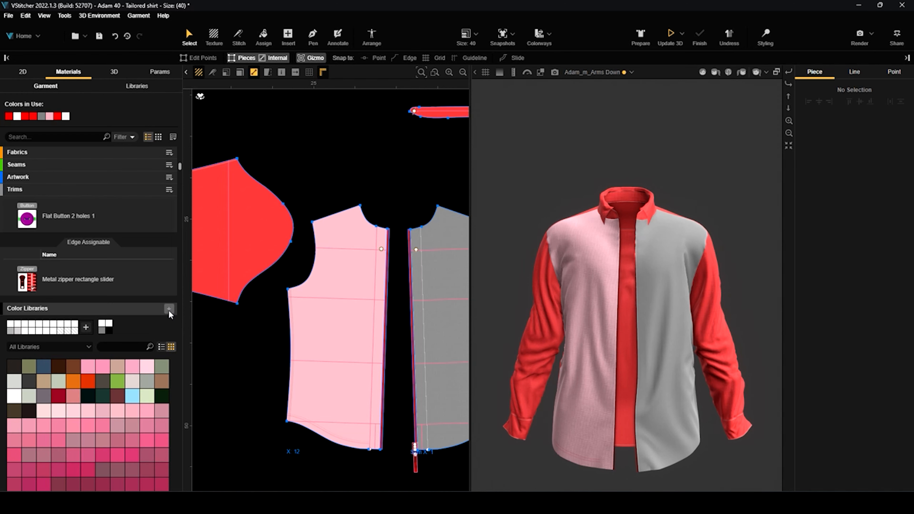
left_click(44, 120)
left_click(109, 112)
left_click(528, 337)
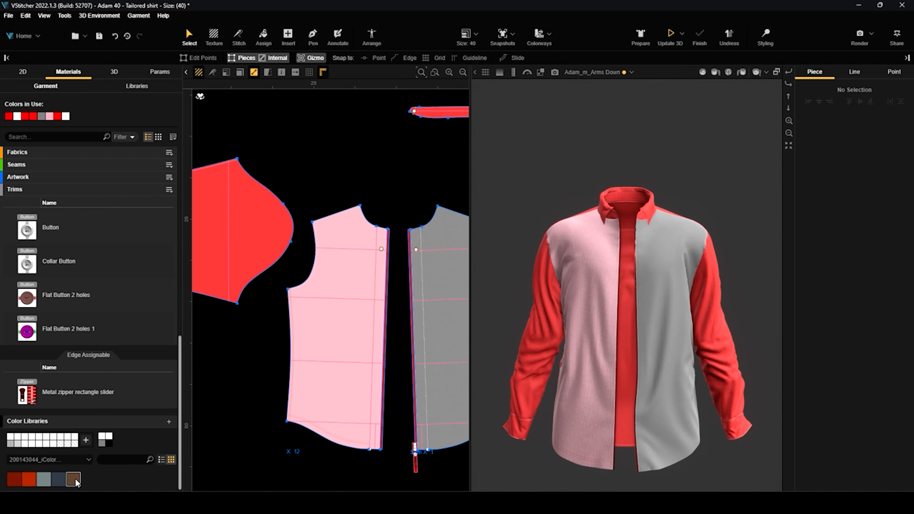
Apply the new library's brown #644c3c to the pink front piece and its dark slate blue #3a434c to the adjacent sleeve.
left_click_drag(73, 480, 318, 326)
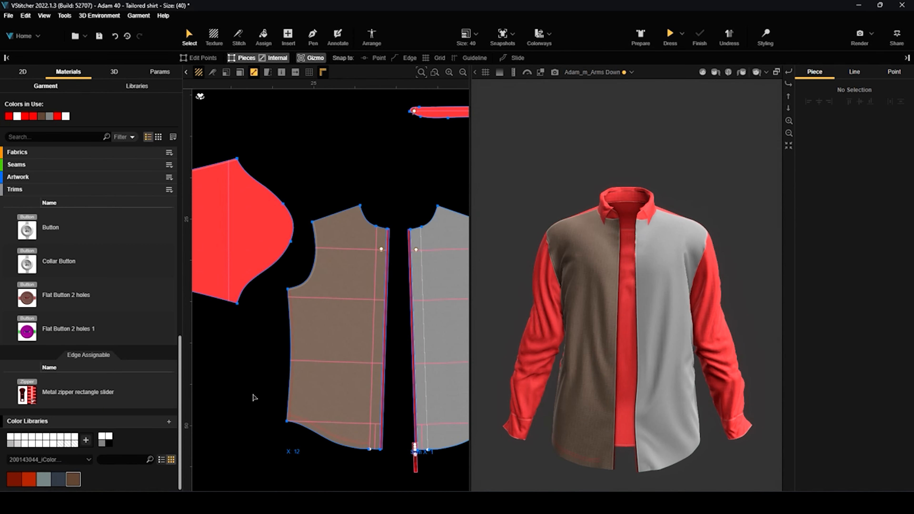
left_click_drag(59, 479, 263, 209)
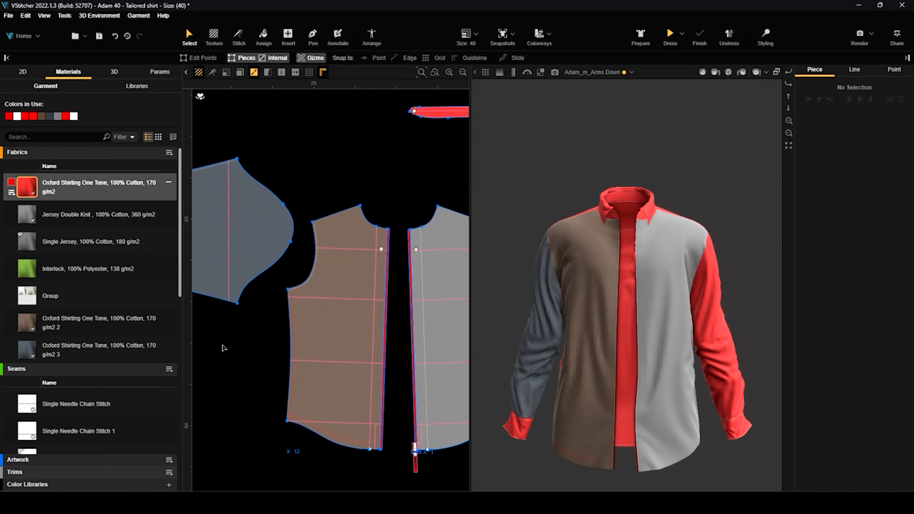
scroll(142, 400, "down", 5)
scroll(141, 399, "down", 6)
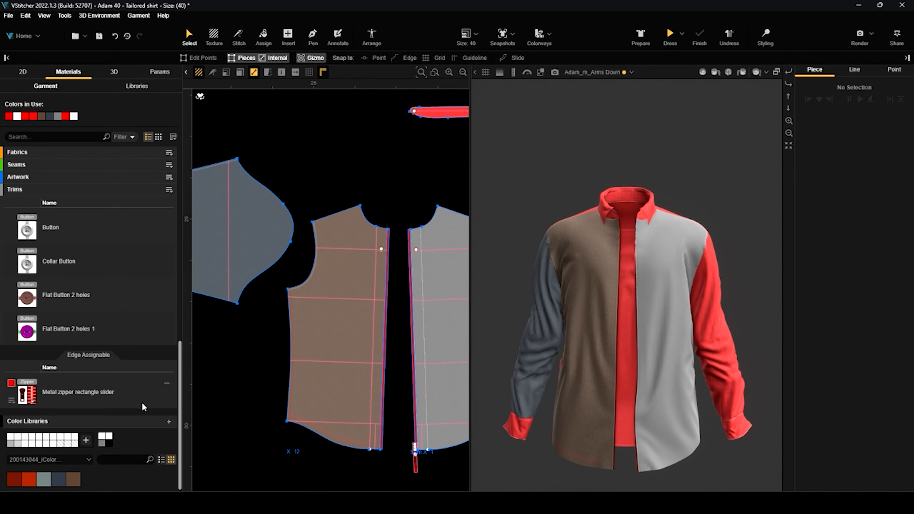
left_click(90, 460)
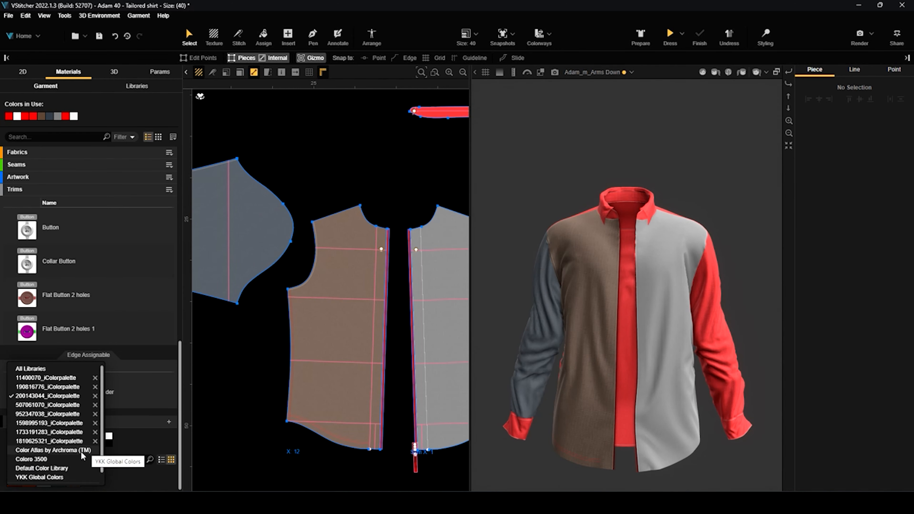
left_click(72, 423)
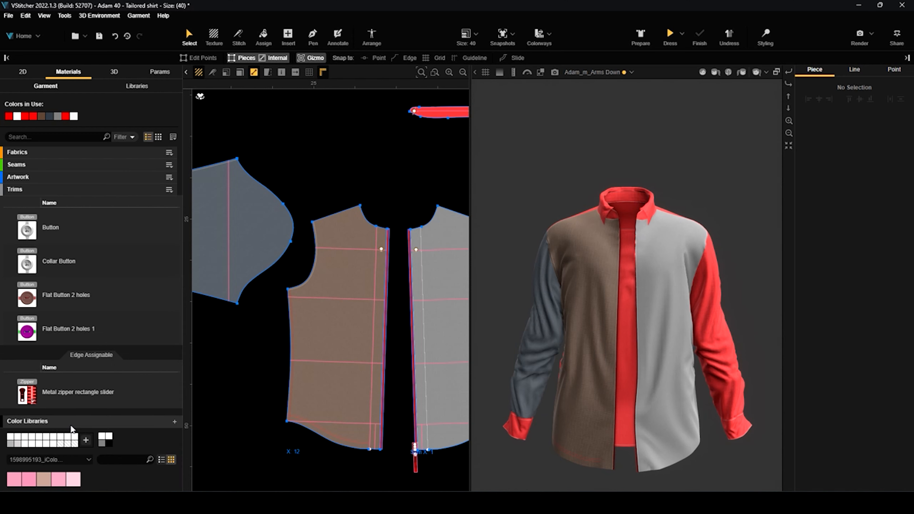
left_click(90, 460)
left_click(65, 396)
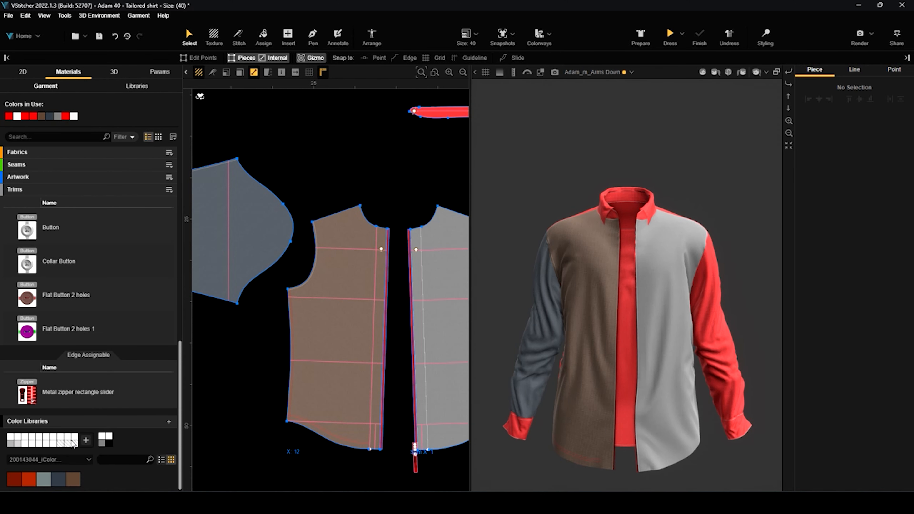
Show the colors of all libraries as a named list and look through their hex and Archroma entries.
left_click(91, 460)
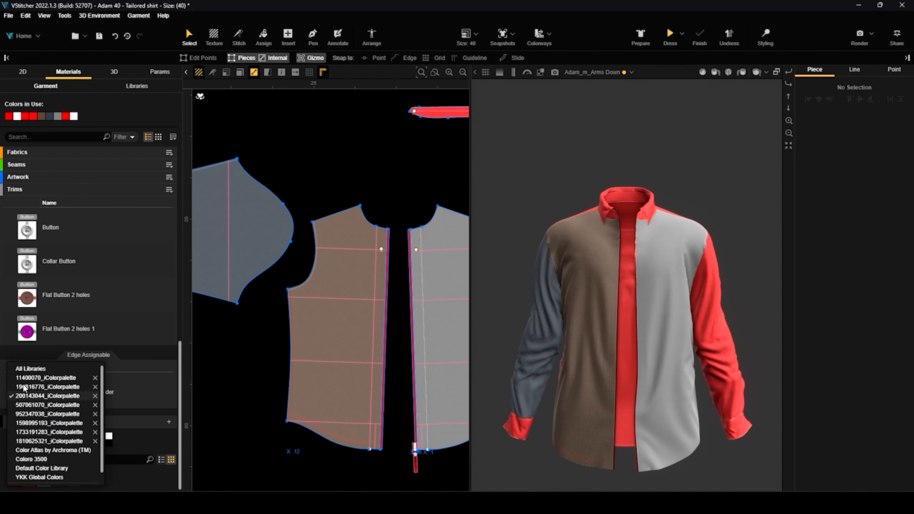
left_click(24, 369)
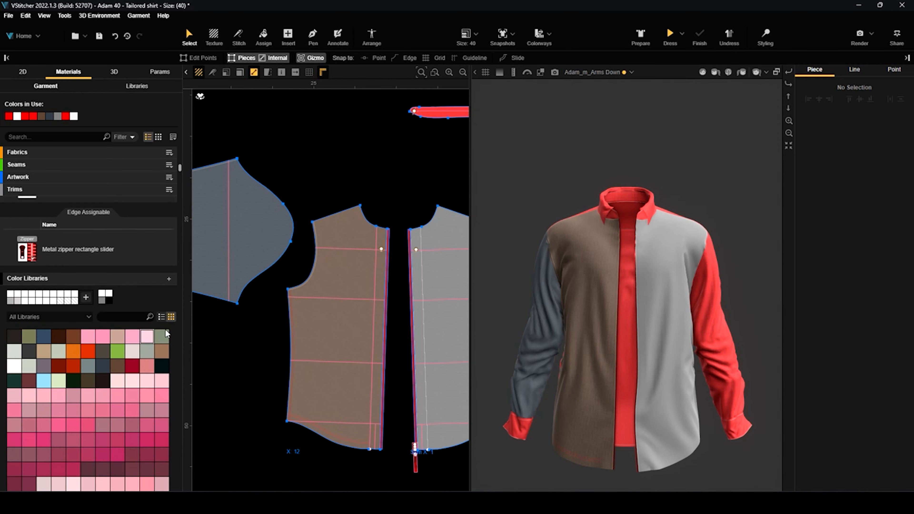
left_click(161, 317)
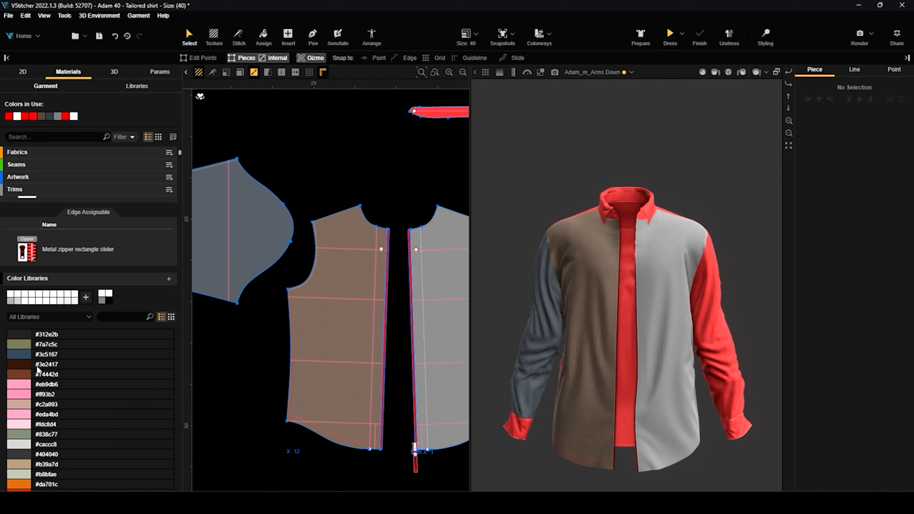
scroll(58, 370, "down", 5)
scroll(74, 387, "down", 3)
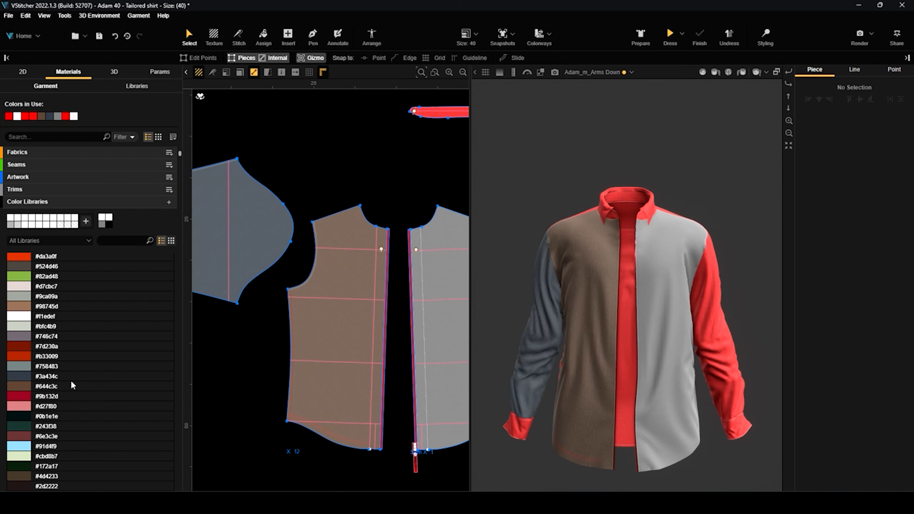
scroll(73, 381, "down", 1)
scroll(74, 380, "down", 5)
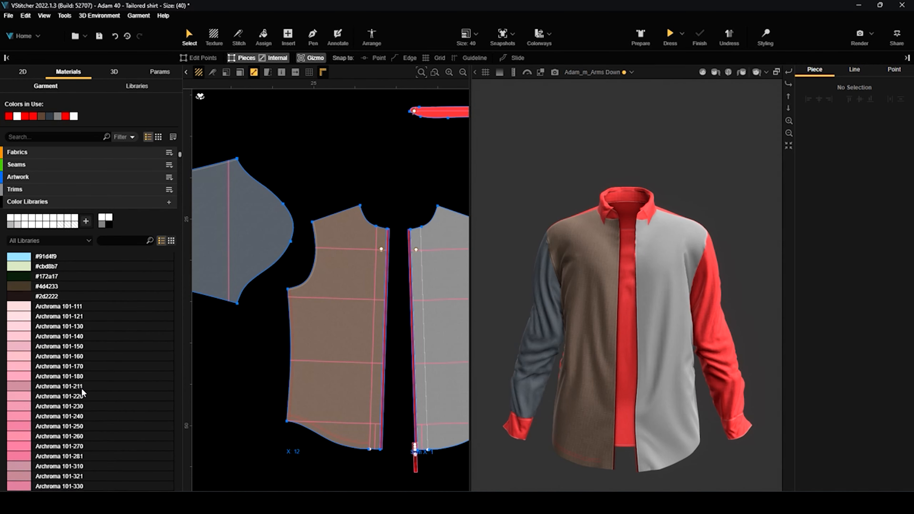
scroll(90, 395, "up", 8)
scroll(91, 397, "up", 8)
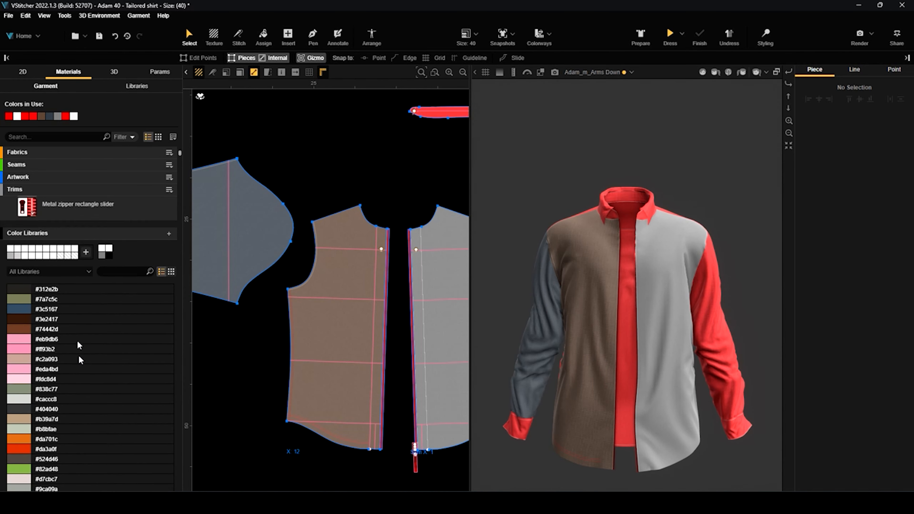
left_click(84, 413)
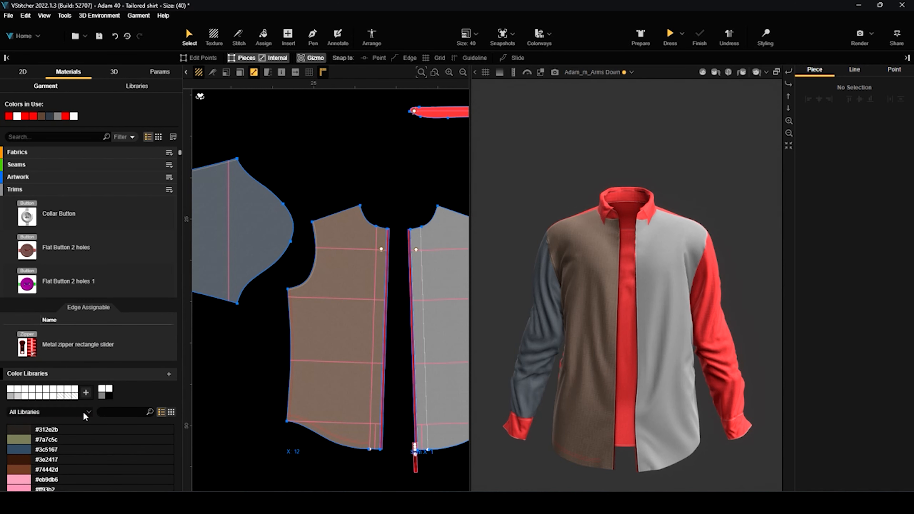
left_click(114, 303)
scroll(115, 303, "up", 1)
scroll(115, 305, "up", 5)
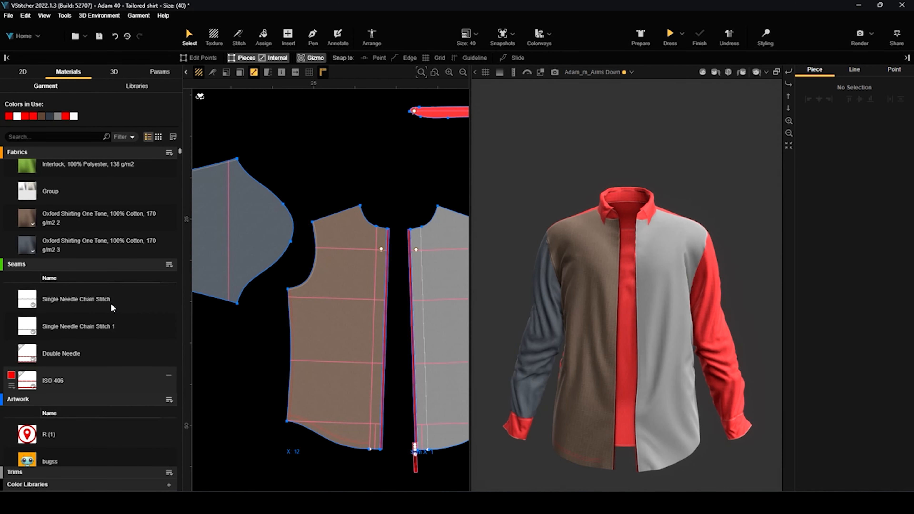
Recolor the red Oxford Shirting One Tone fabric to blue #5454f0 and save that color as a custom swatch.
left_click(97, 178)
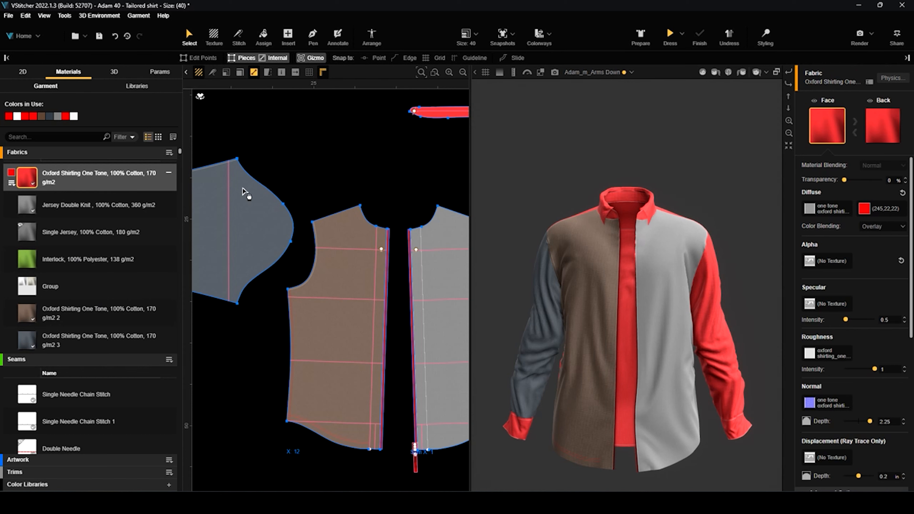
left_click(864, 209)
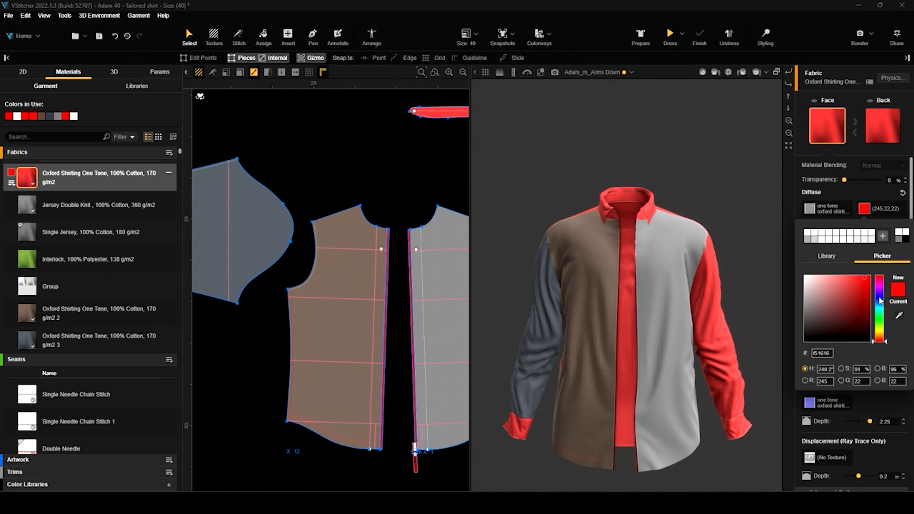
left_click(880, 299)
left_click(847, 279)
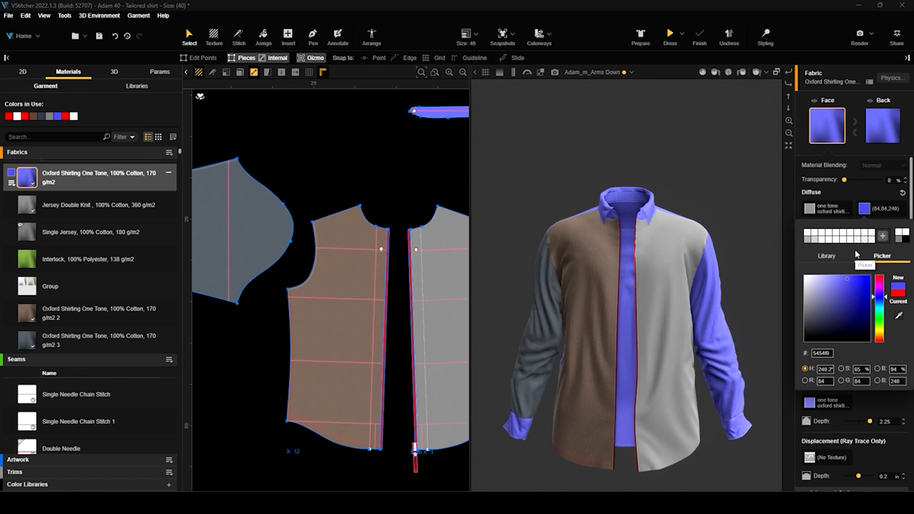
left_click(882, 237)
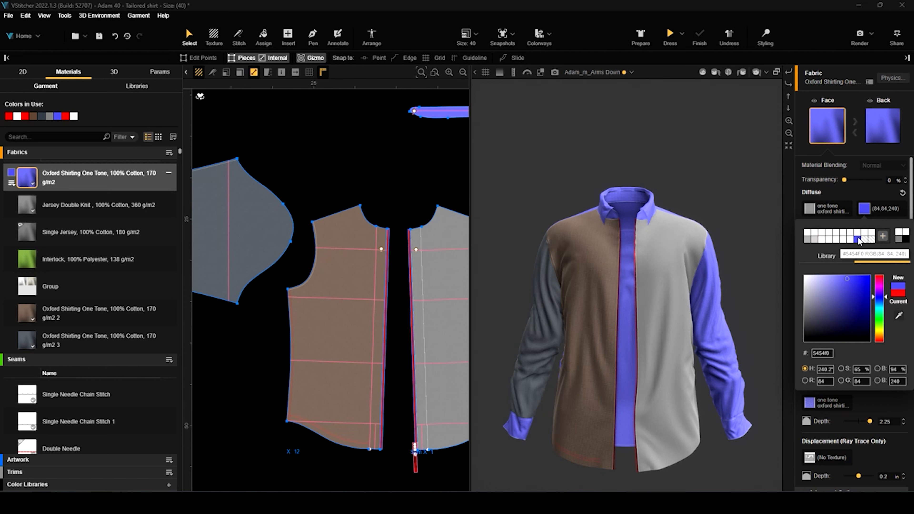
Apply the saved blue #5454f0 swatch as the single color of the Metal zipper rectangle slider trim.
scroll(88, 368, "down", 4)
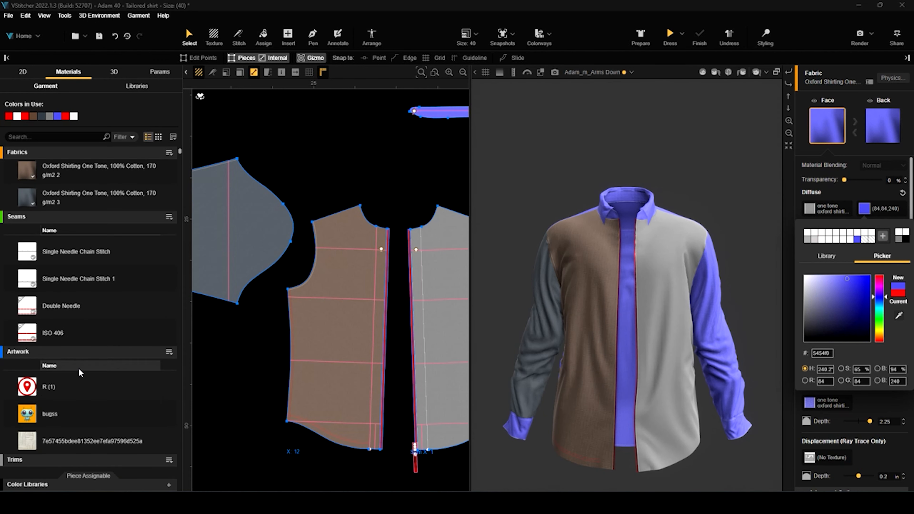
scroll(80, 373, "down", 8)
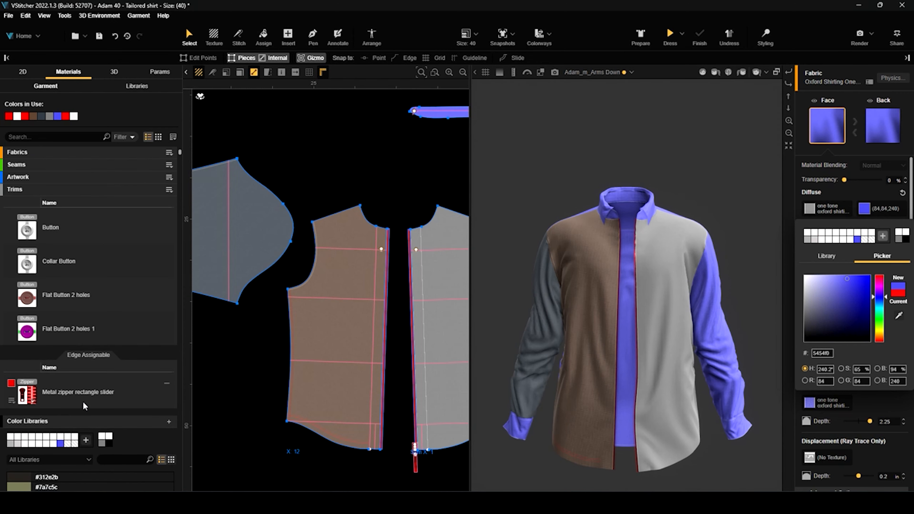
left_click(83, 403)
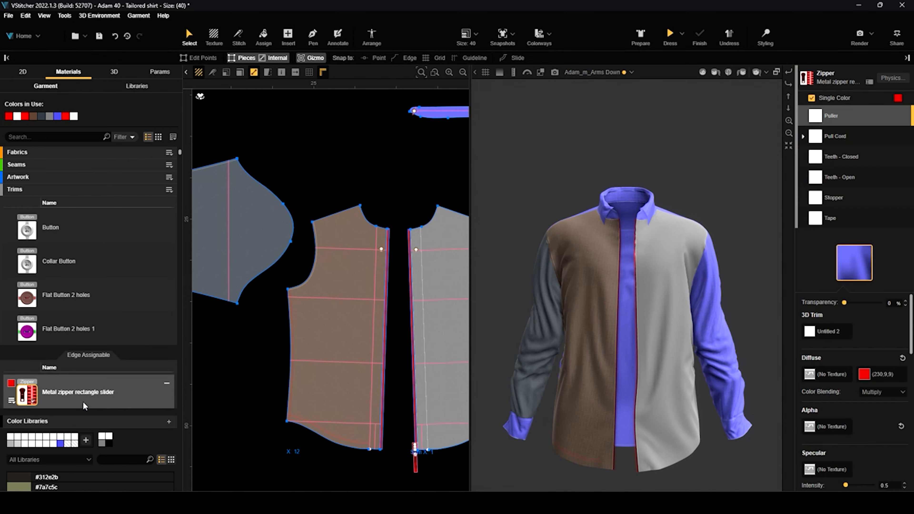
left_click(898, 98)
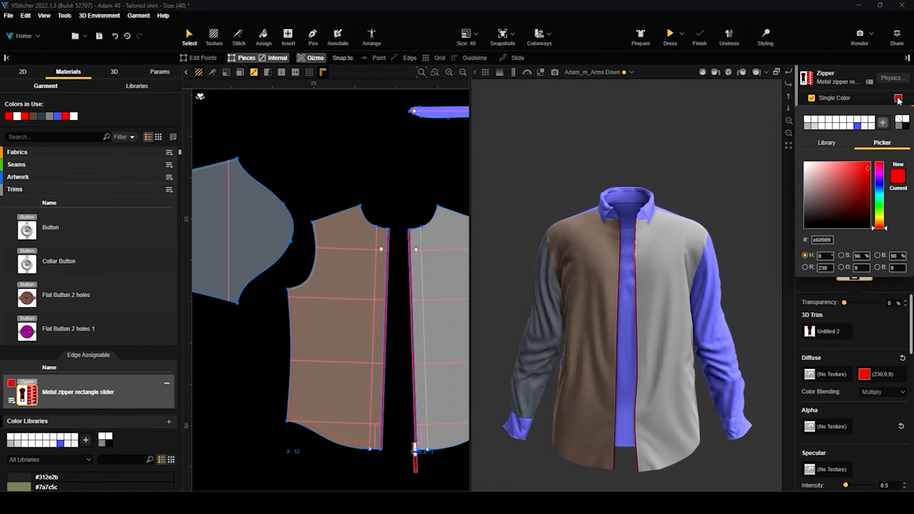
left_click(857, 126)
scroll(650, 235, "up", 3)
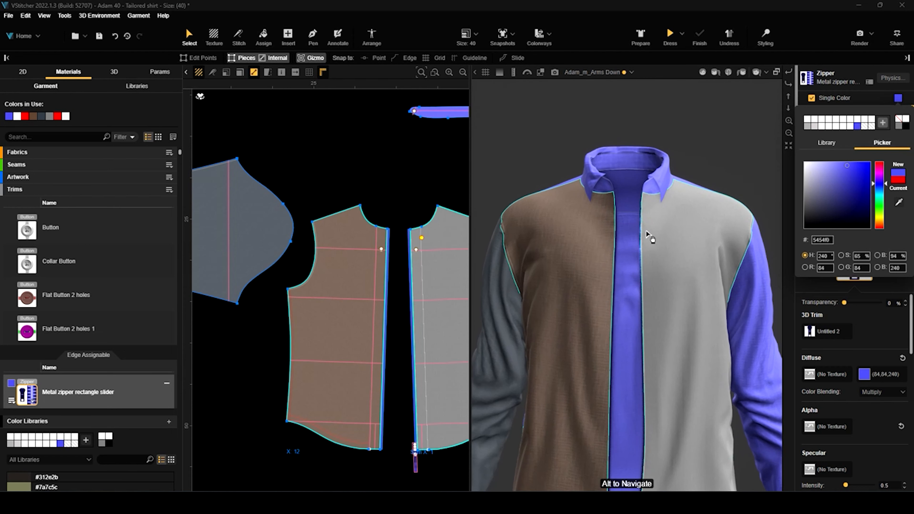